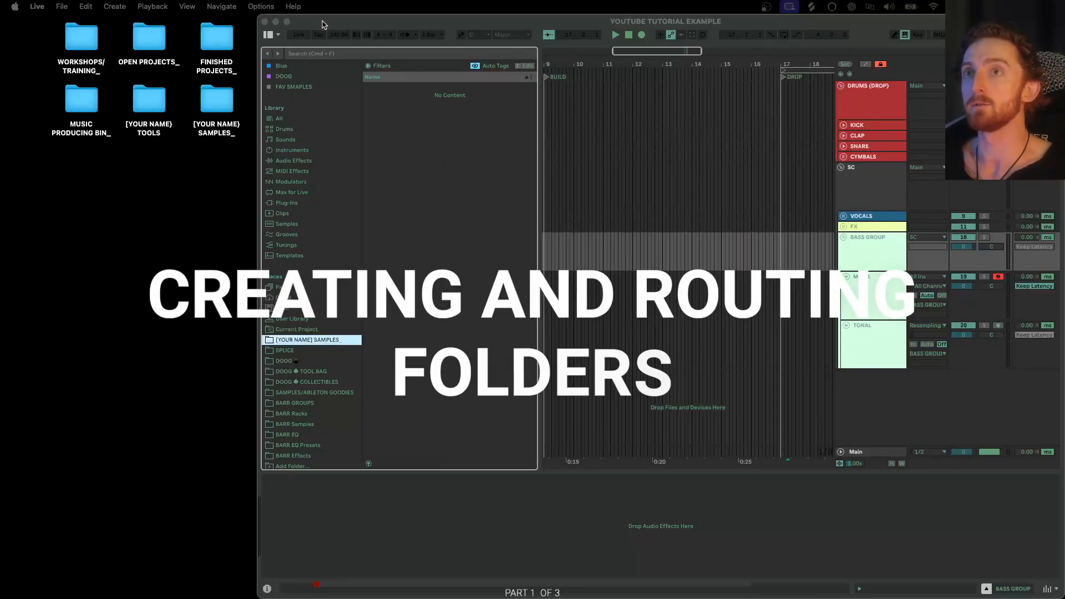
left_click_drag(324, 24, 321, 24)
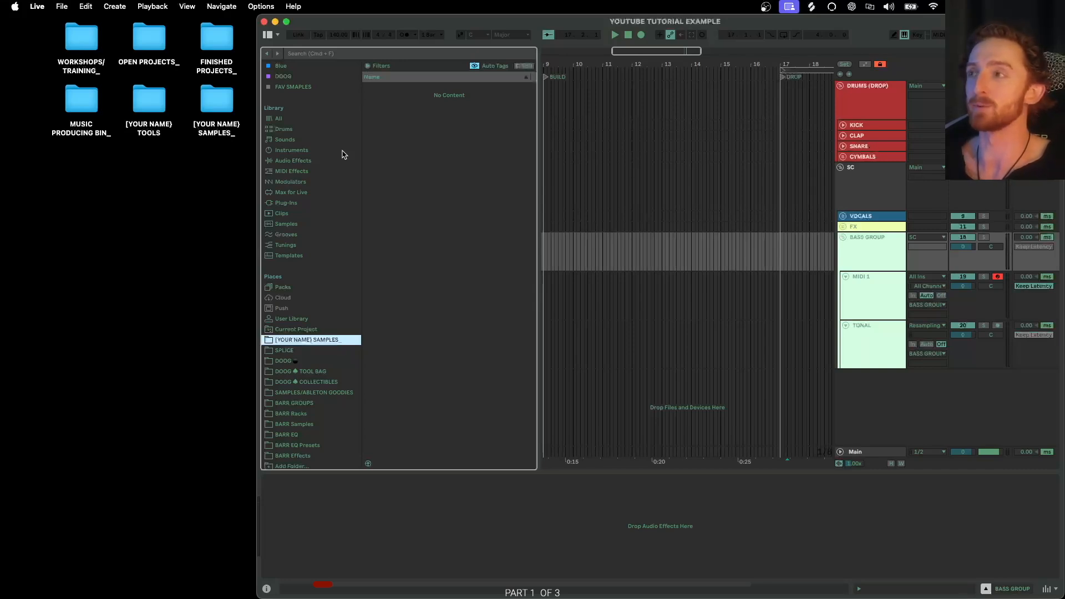
left_click_drag(51, 189, 227, 539)
left_click_drag(46, 36, 227, 141)
left_click_drag(35, 171, 239, 533)
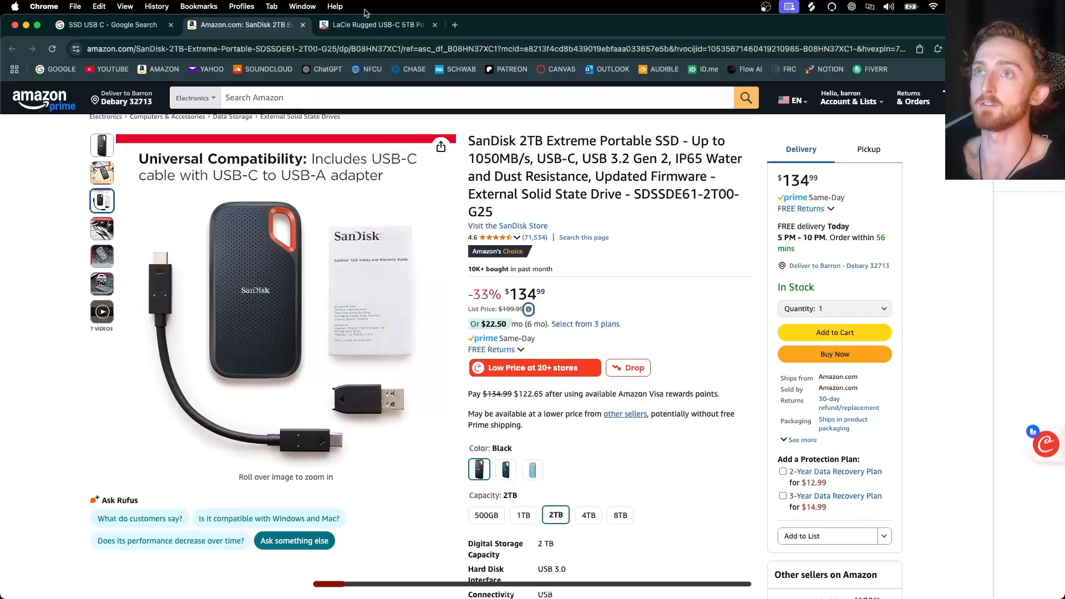
- Switch to the SanDisk Extreme Portable SSD listing and choose its 1TB capacity
left_click(361, 25)
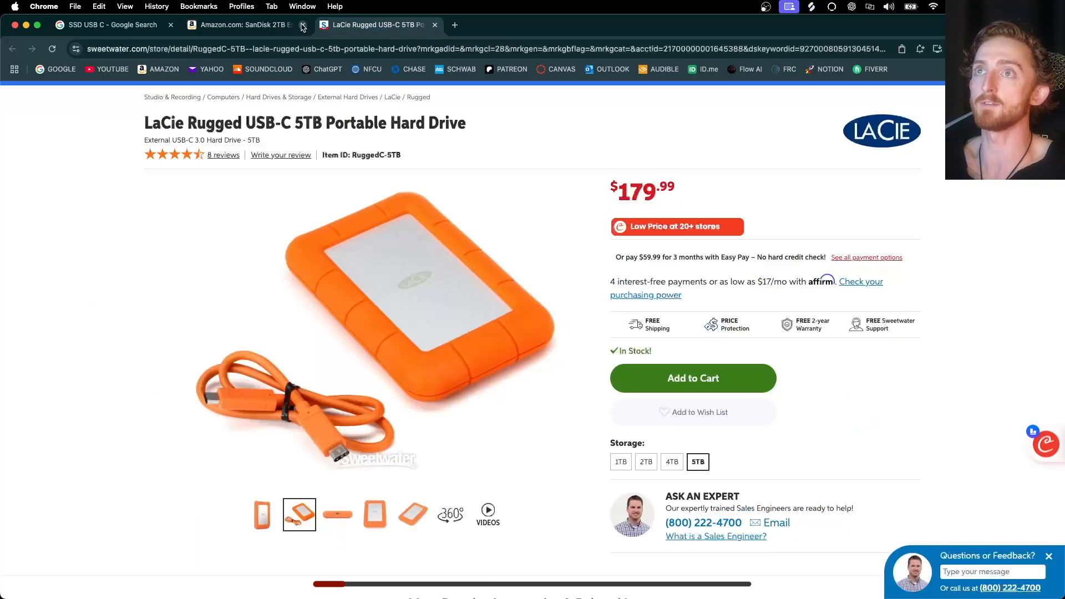
left_click(247, 25)
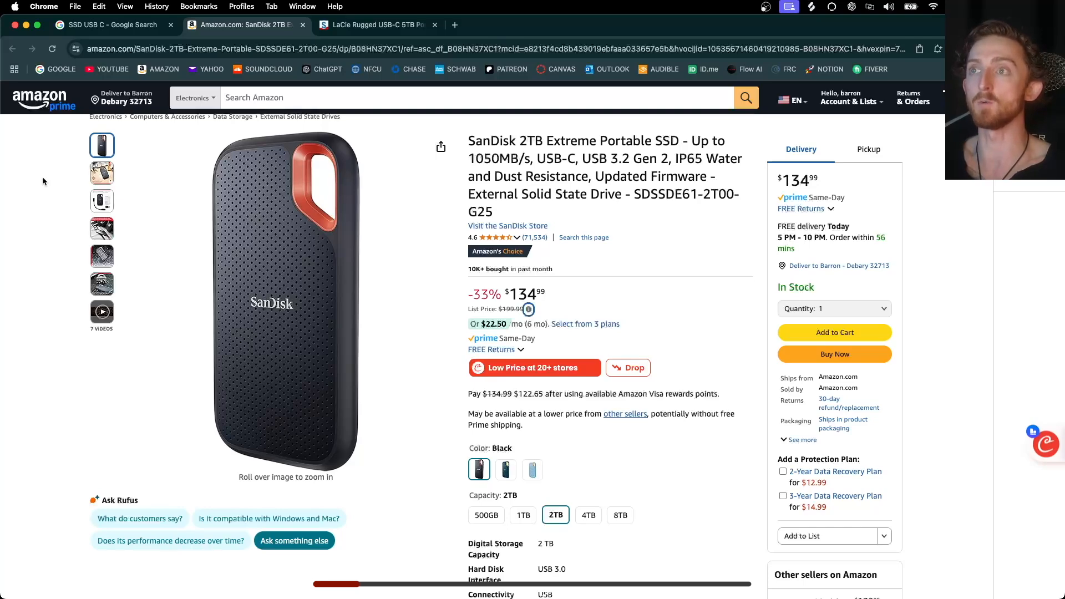
mouse_move(102, 173)
mouse_move(235, 228)
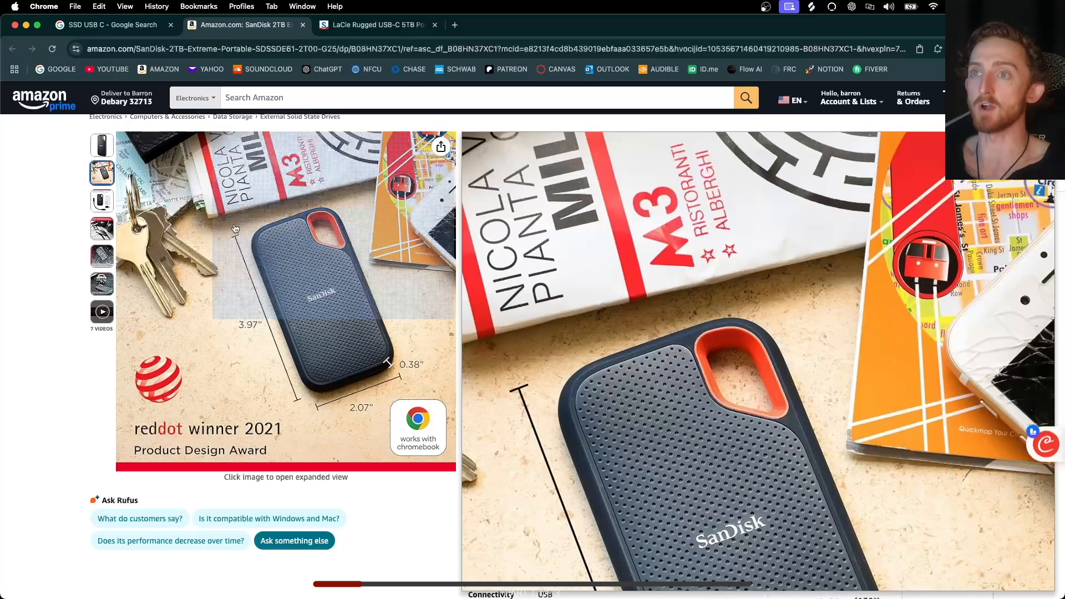
mouse_move(98, 153)
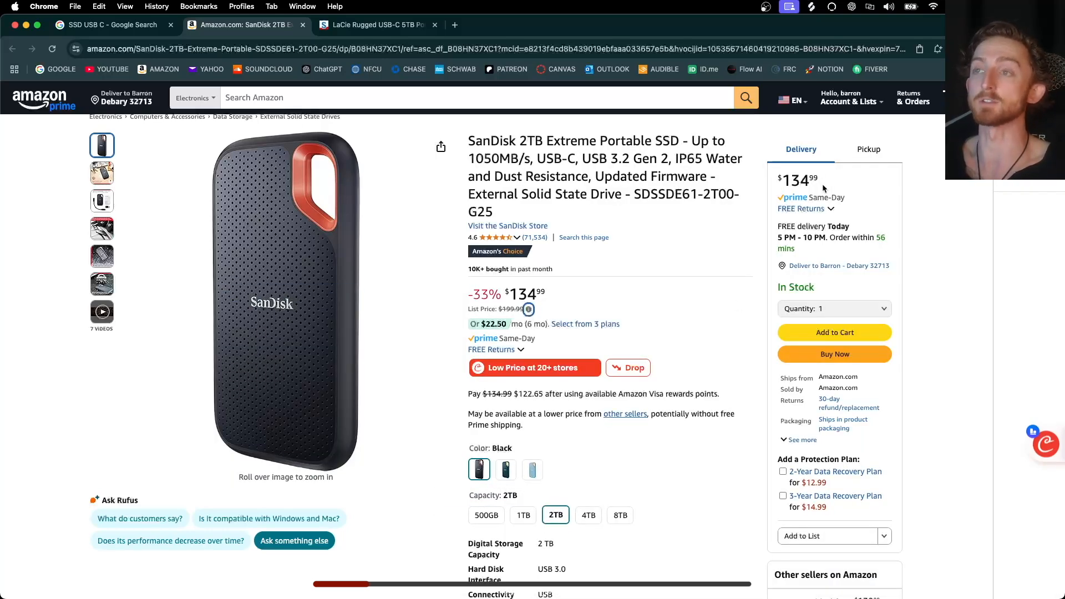
left_click(524, 515)
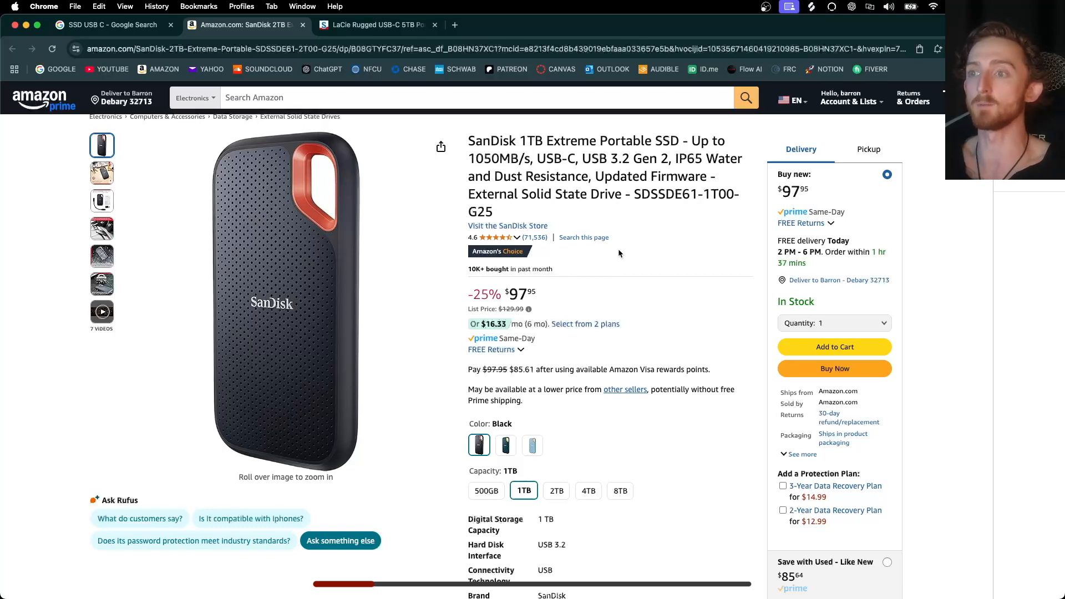
- Switch to the LaCie Rugged USB-C listing and choose its 1TB storage option
left_click(379, 26)
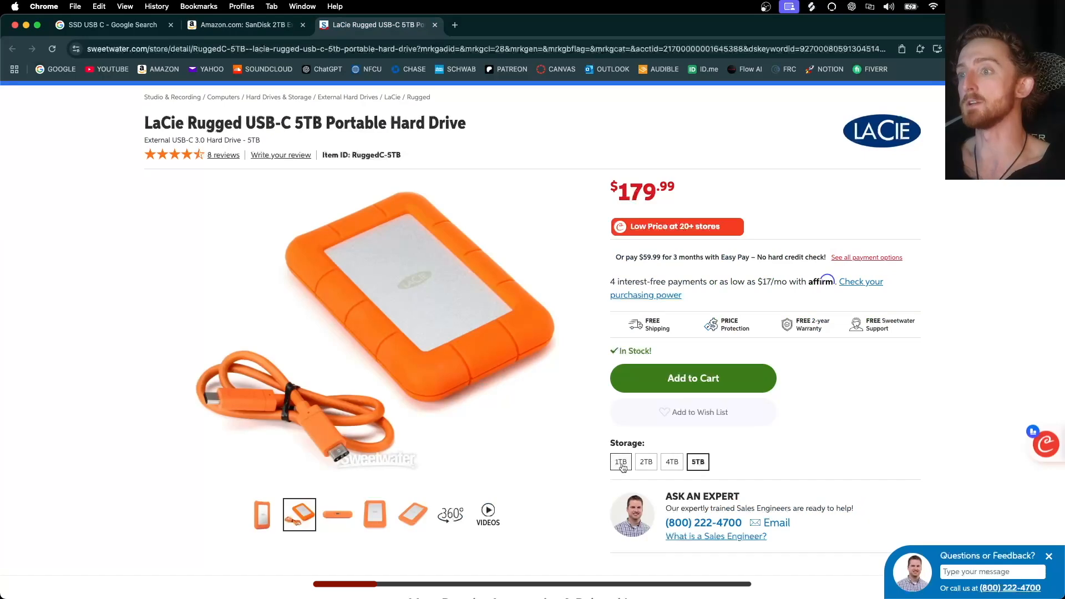
left_click(621, 465)
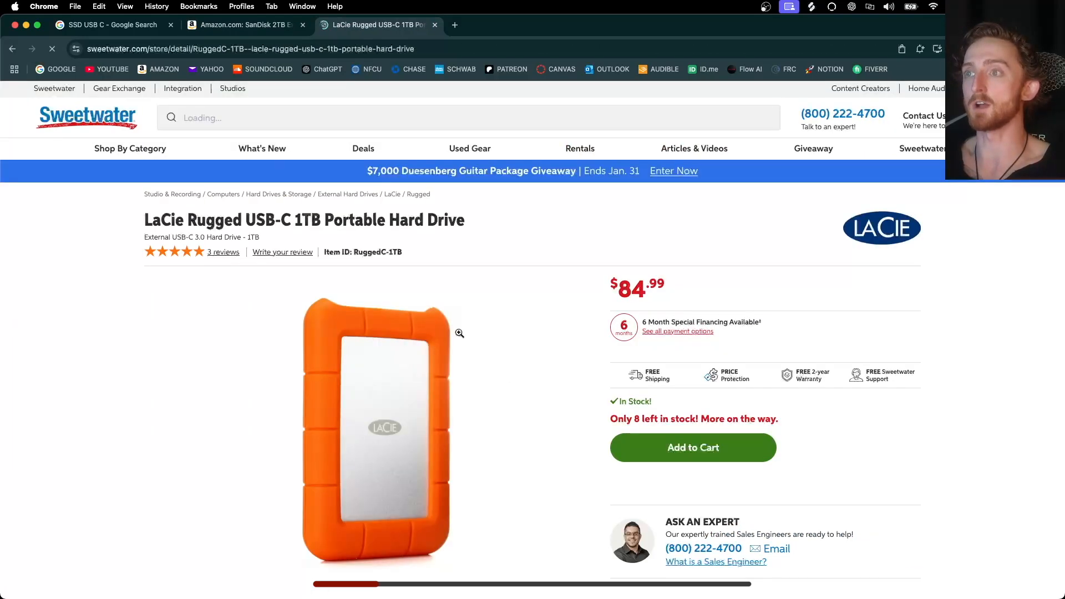
scroll(460, 332, "down", 1)
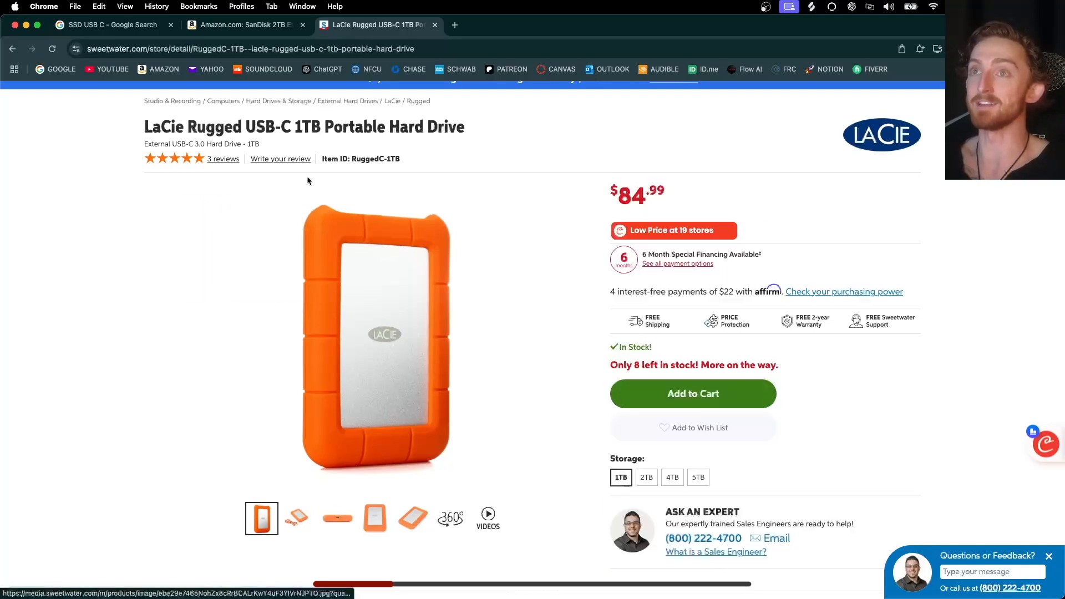
- Compare the SanDisk and LaCie 1TB drive listings, including their product images
left_click(244, 24)
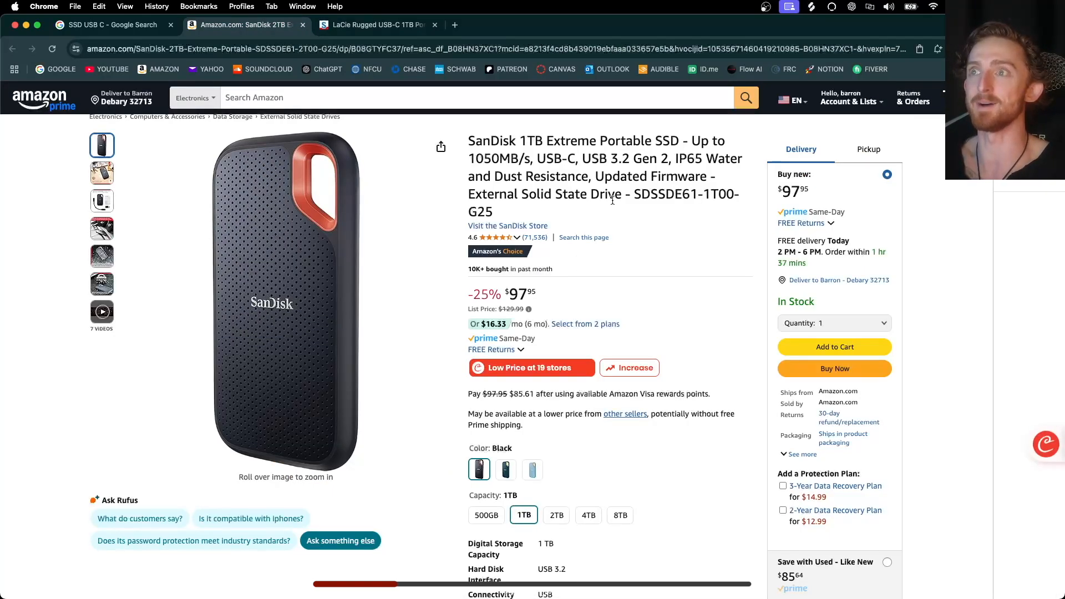
scroll(277, 333, "up", 2)
scroll(225, 444, "down", 1)
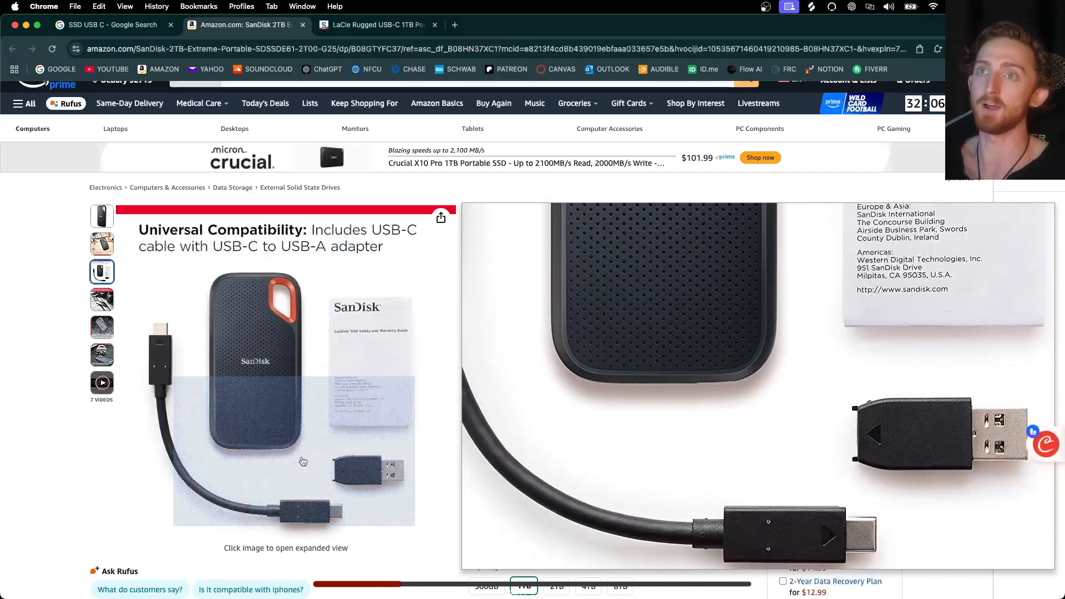
key("ctrl+Tab")
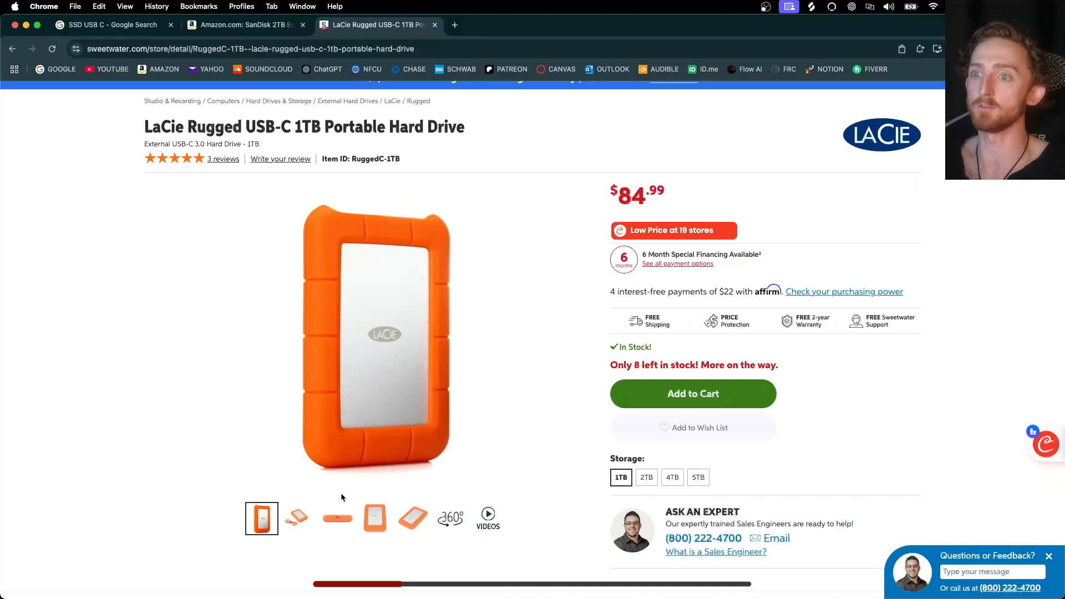
left_click(299, 517)
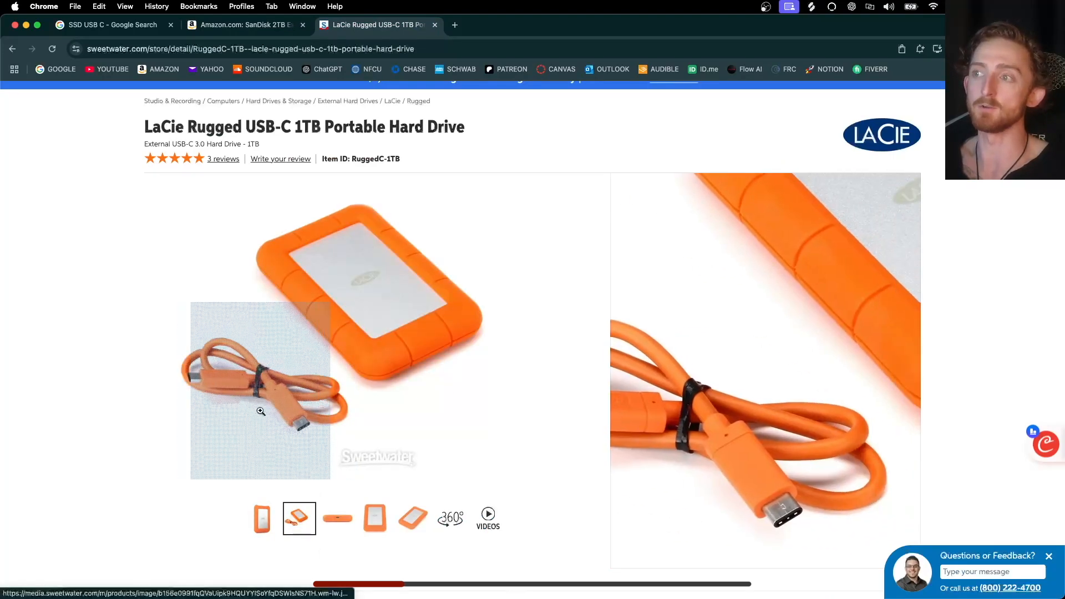
left_click(261, 517)
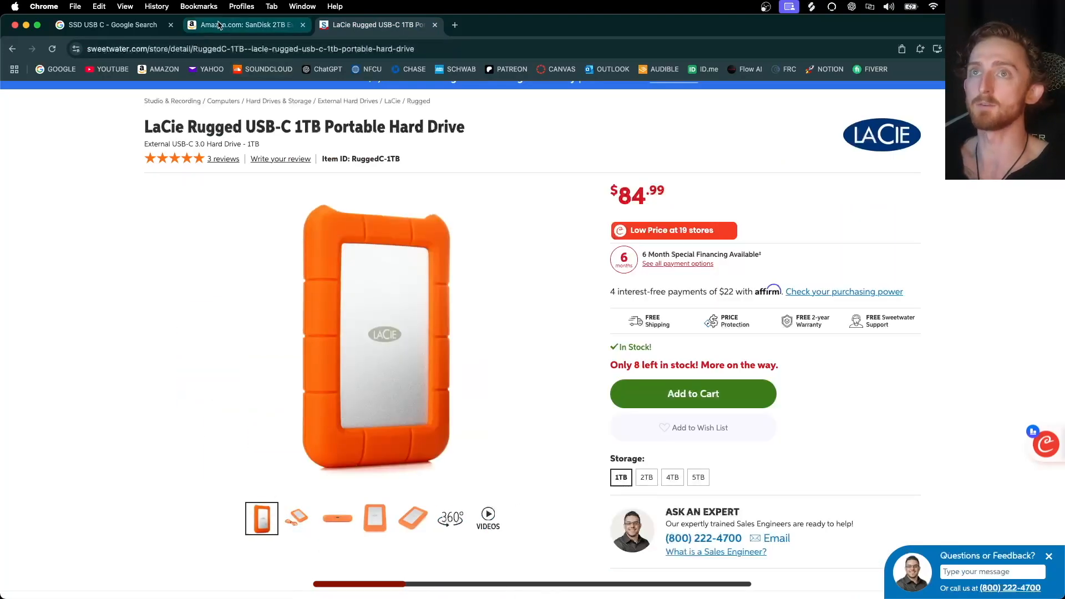
left_click(244, 24)
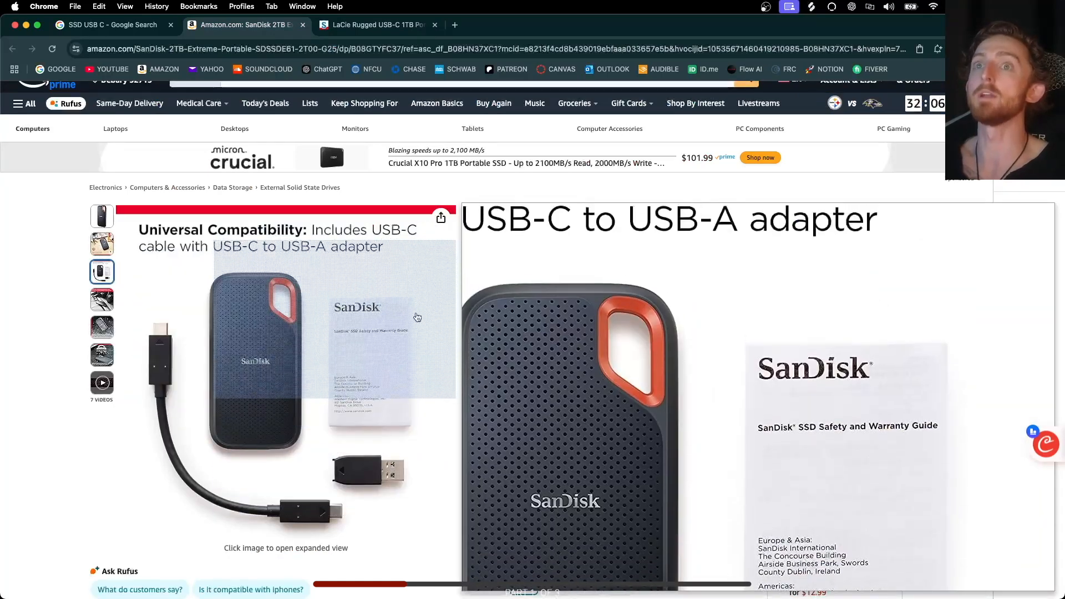
- Switch to Finder and open the HQ 1TB external drive window to review its folders, then close it
left_click(26, 25)
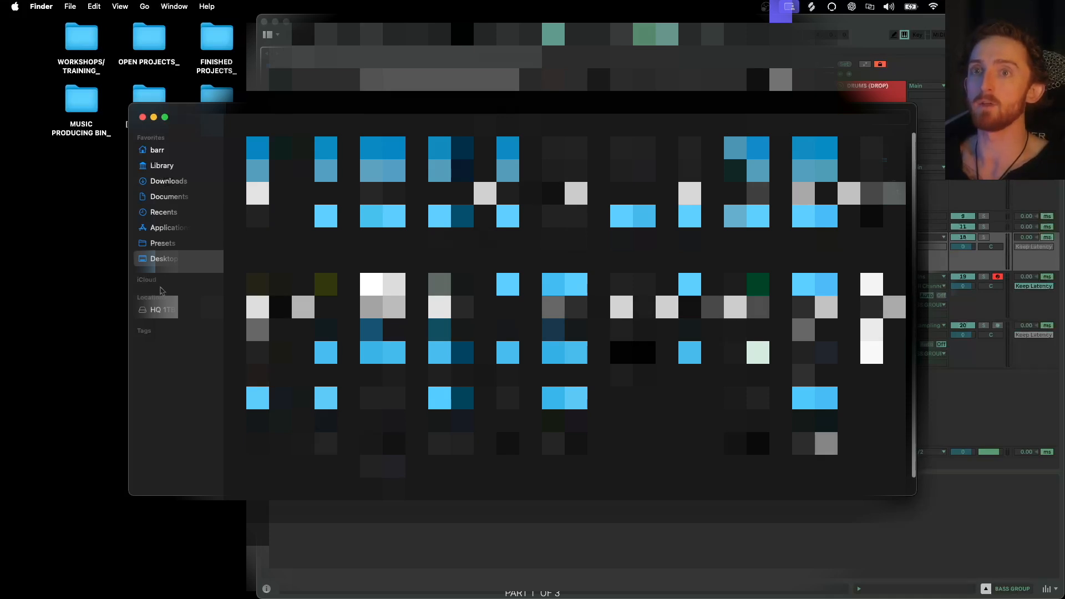
left_click(161, 309)
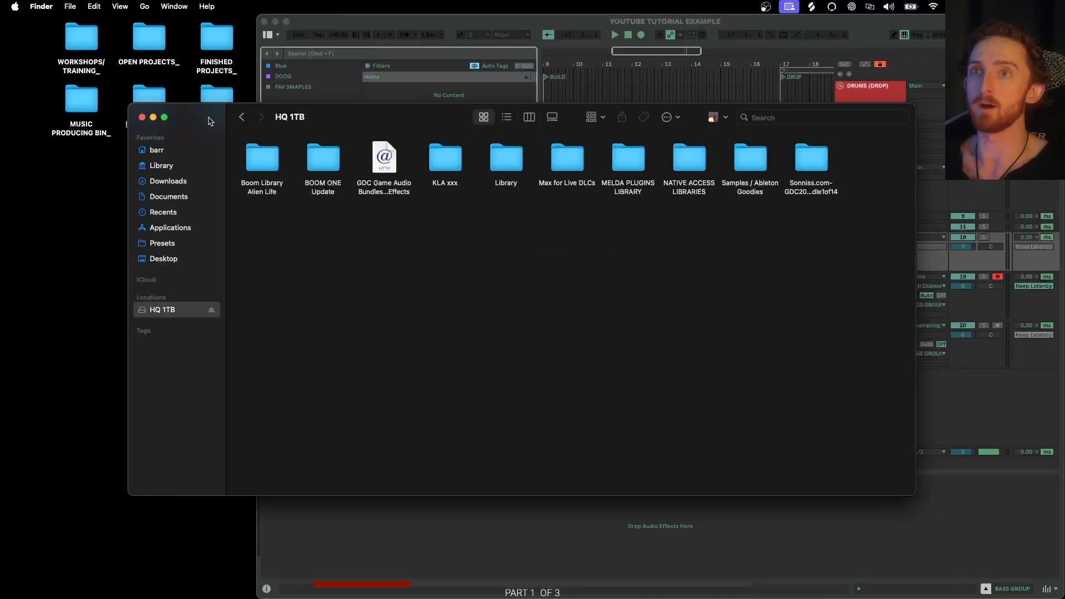
left_click_drag(210, 120, 156, 188)
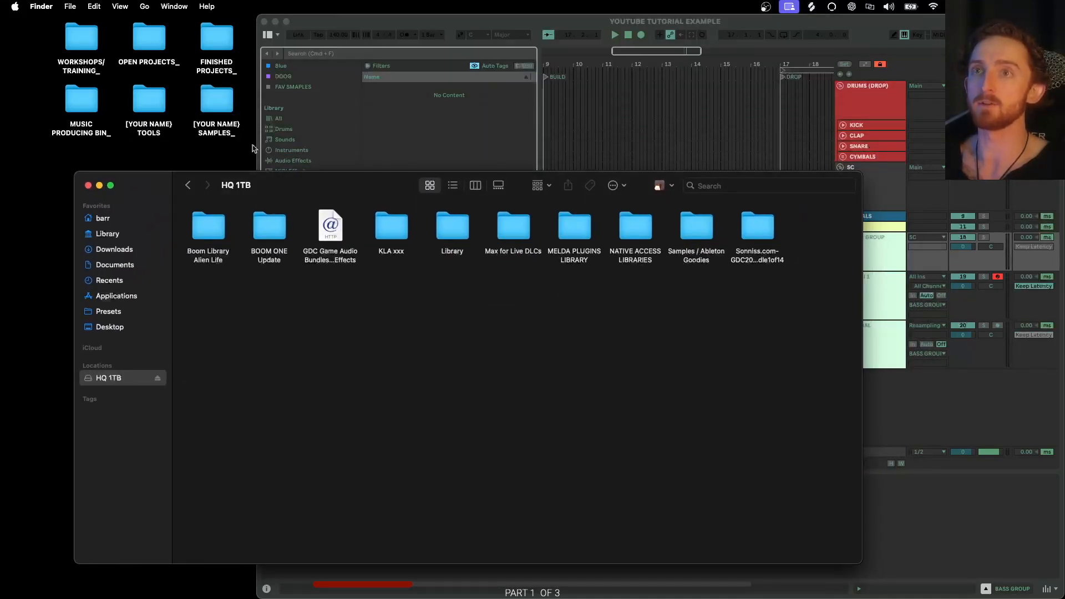
left_click_drag(780, 315, 498, 226)
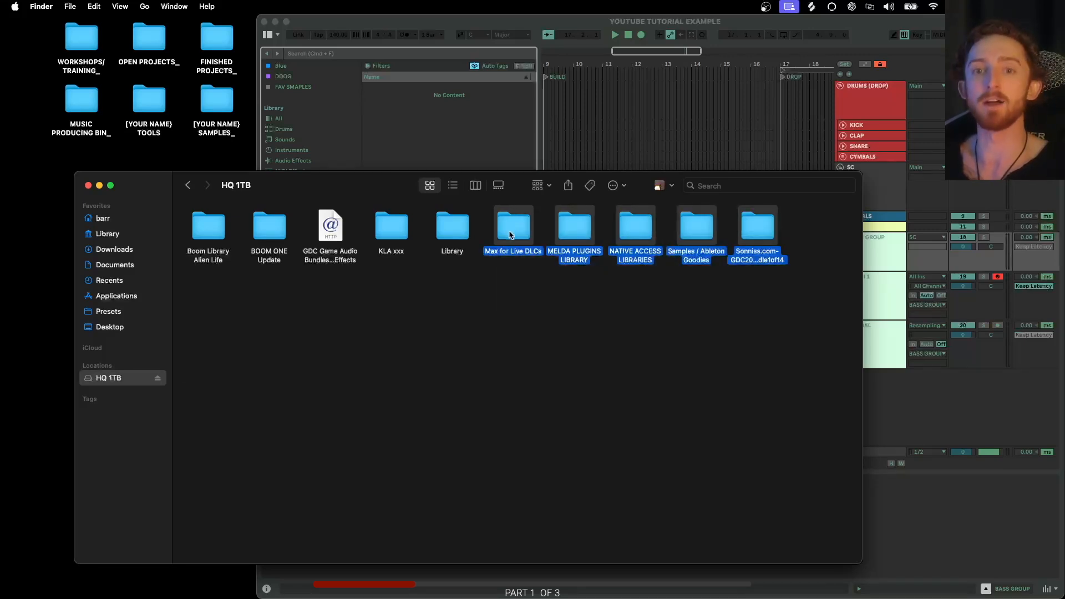
left_click(88, 186)
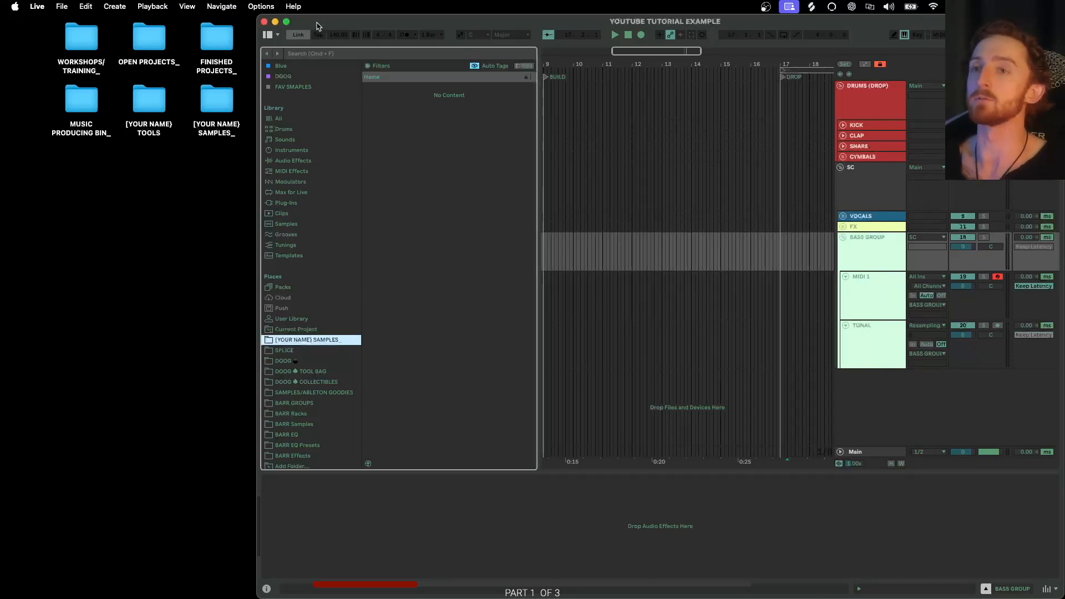
left_click_drag(39, 45, 226, 145)
left_click(180, 194)
left_click(38, 117)
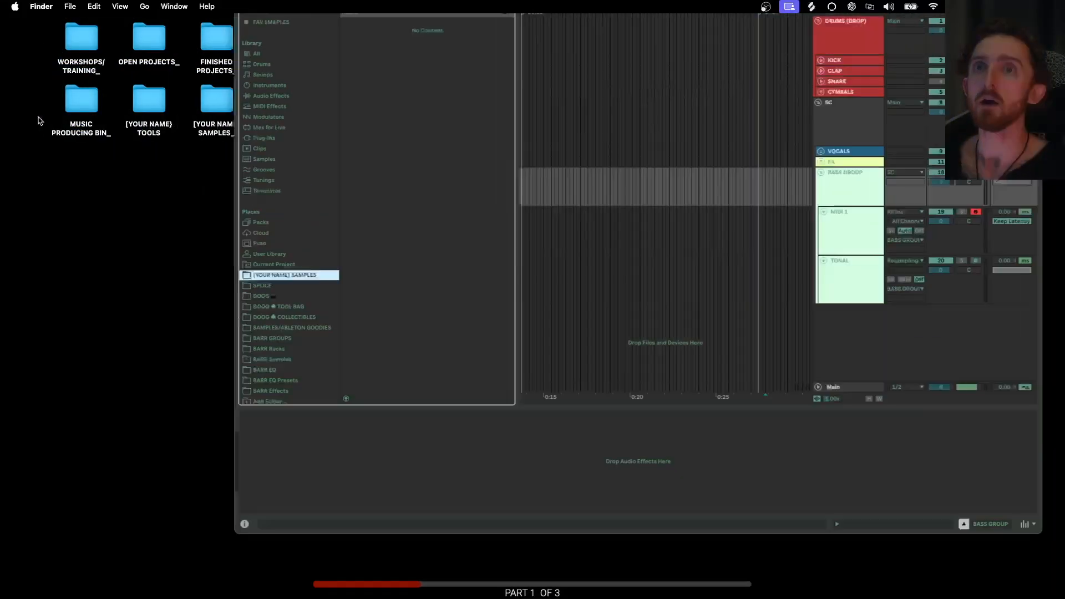
- Open the WORKSHOPS/TRAINING_ desktop folder and browse the workshop project folders, then close the window
double_click(75, 35)
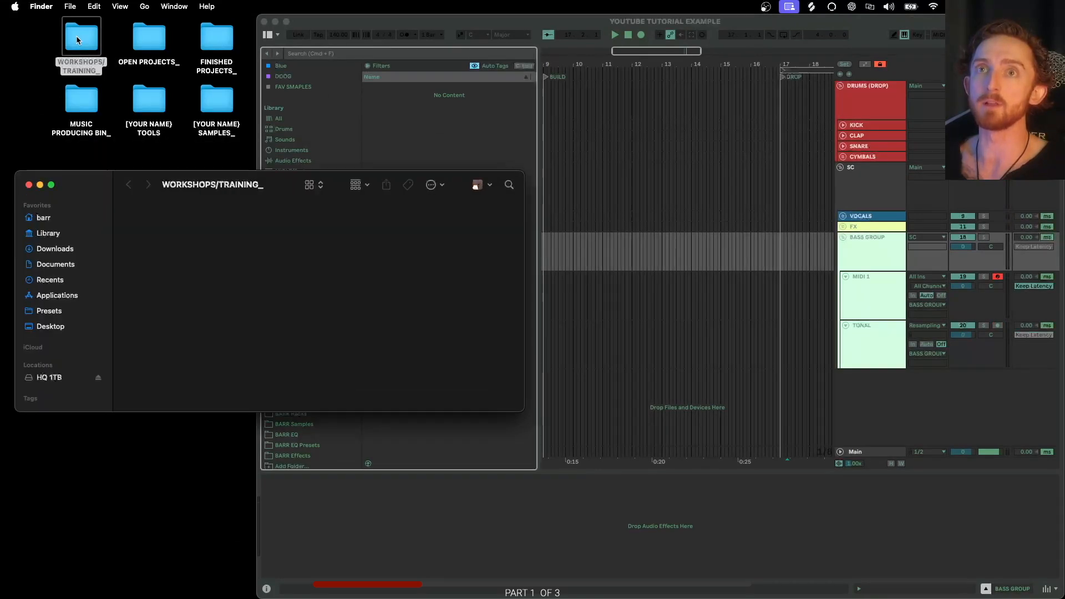
left_click(29, 184)
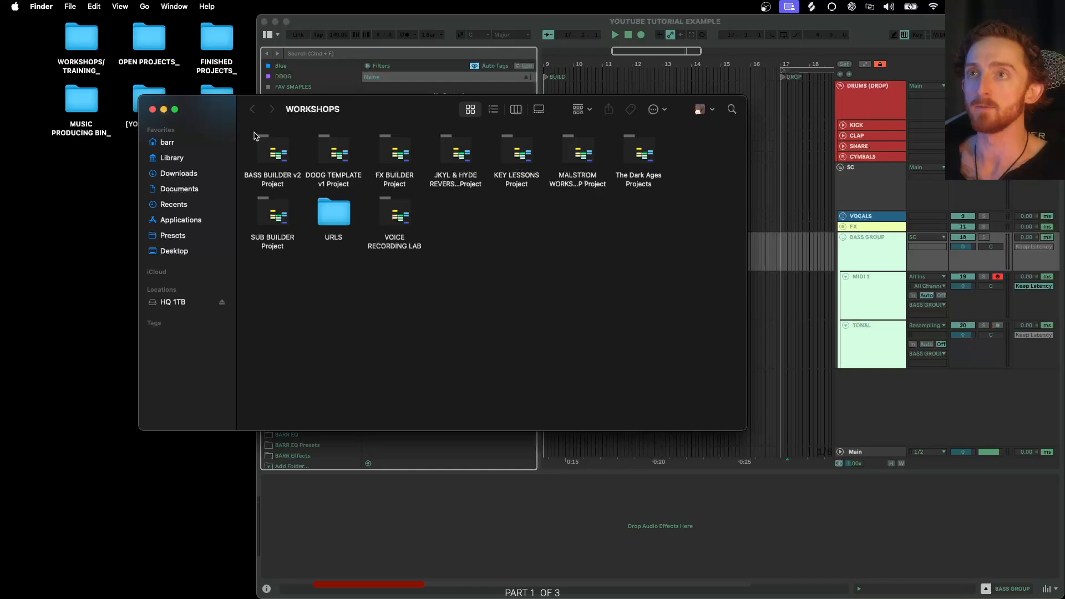
left_click_drag(225, 117, 153, 234)
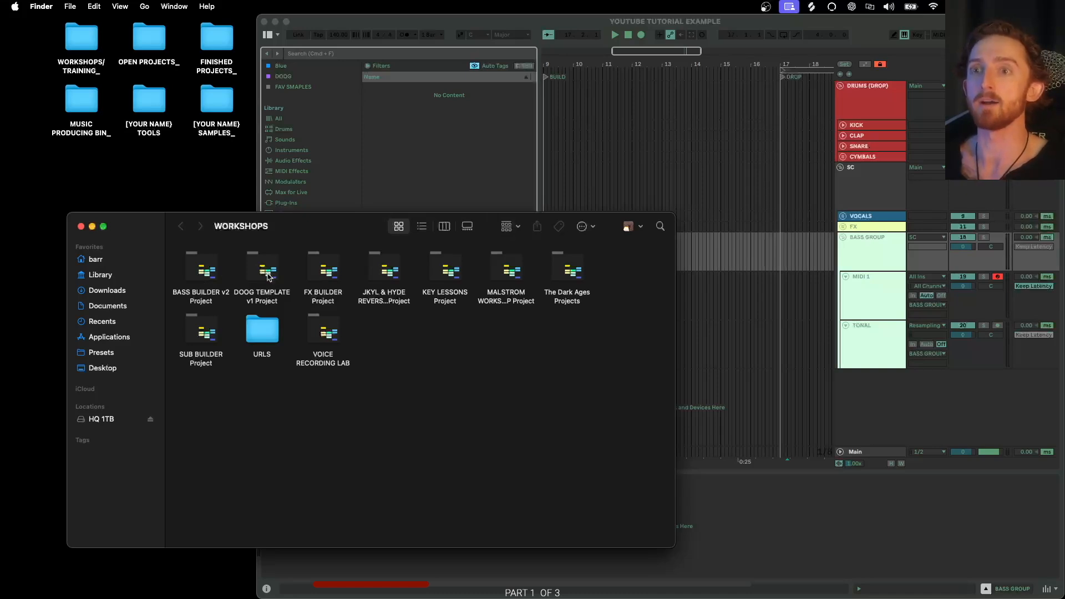
left_click(329, 274)
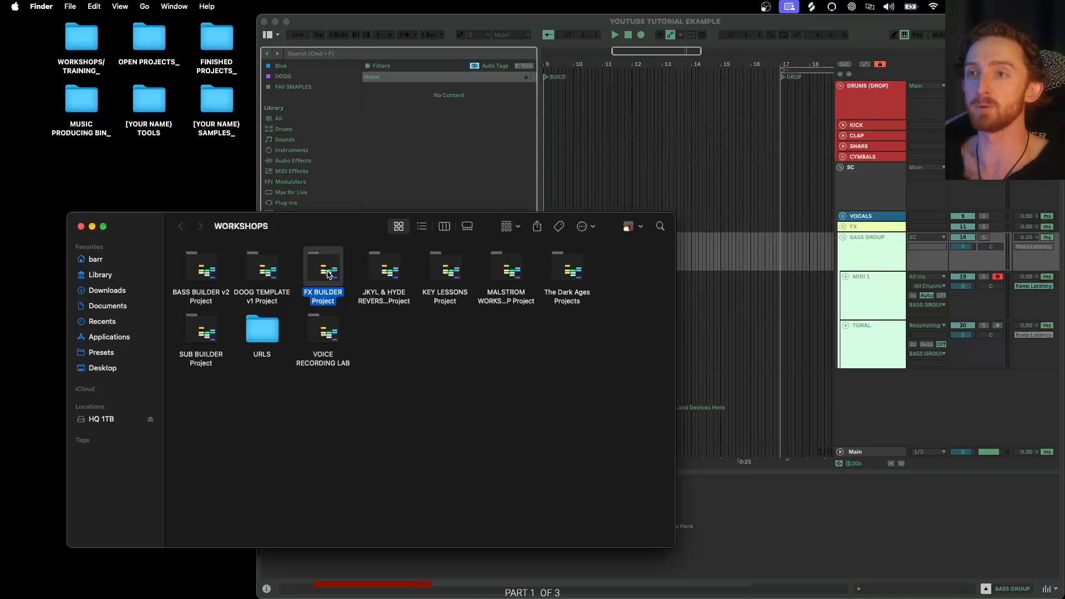
left_click(391, 272)
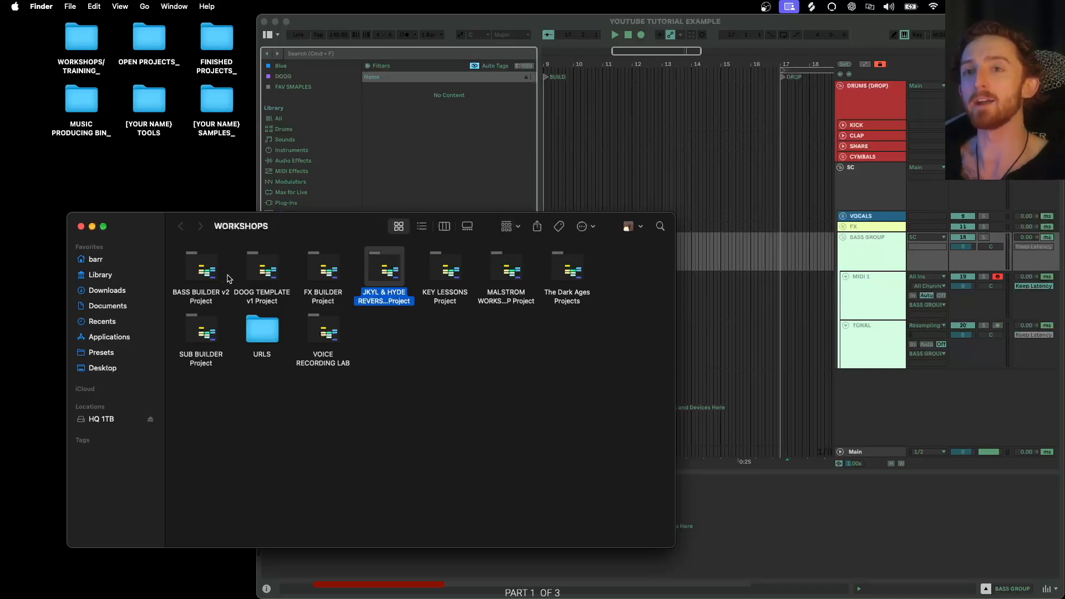
left_click(81, 227)
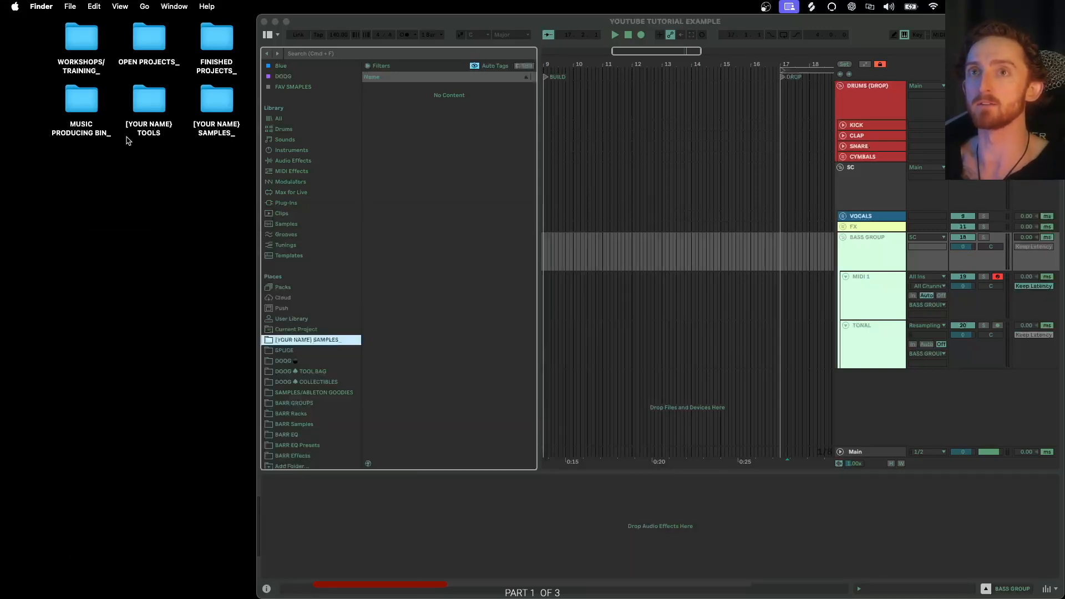
- Open and close the OPEN PROJECTS_ and FINISHED PROJECTS_ desktop folders
left_click(147, 43)
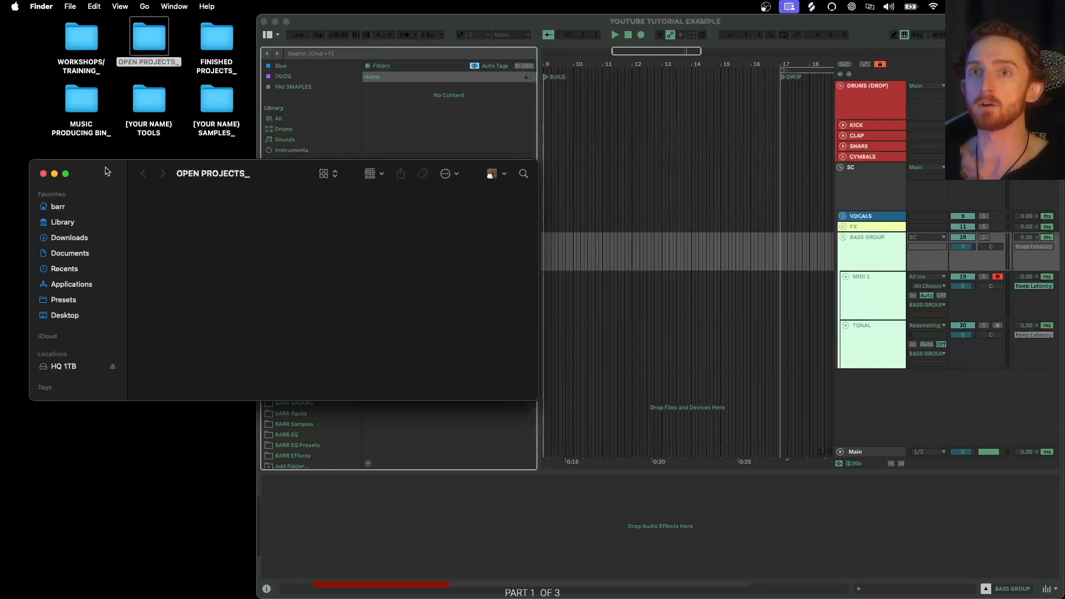
left_click_drag(107, 167, 130, 185)
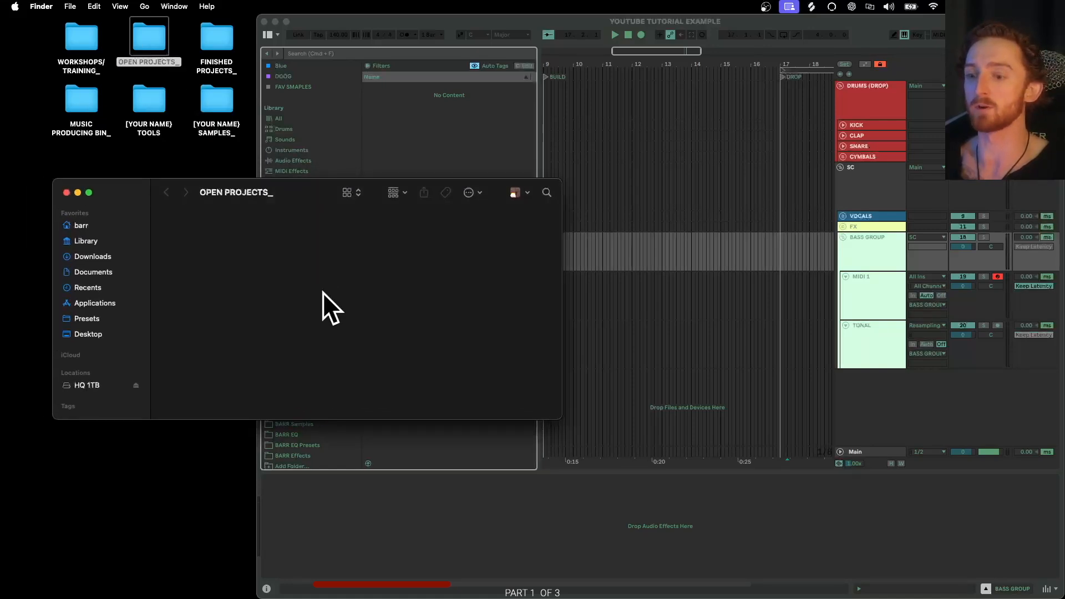
left_click(66, 193)
left_click(218, 49)
double_click(218, 48)
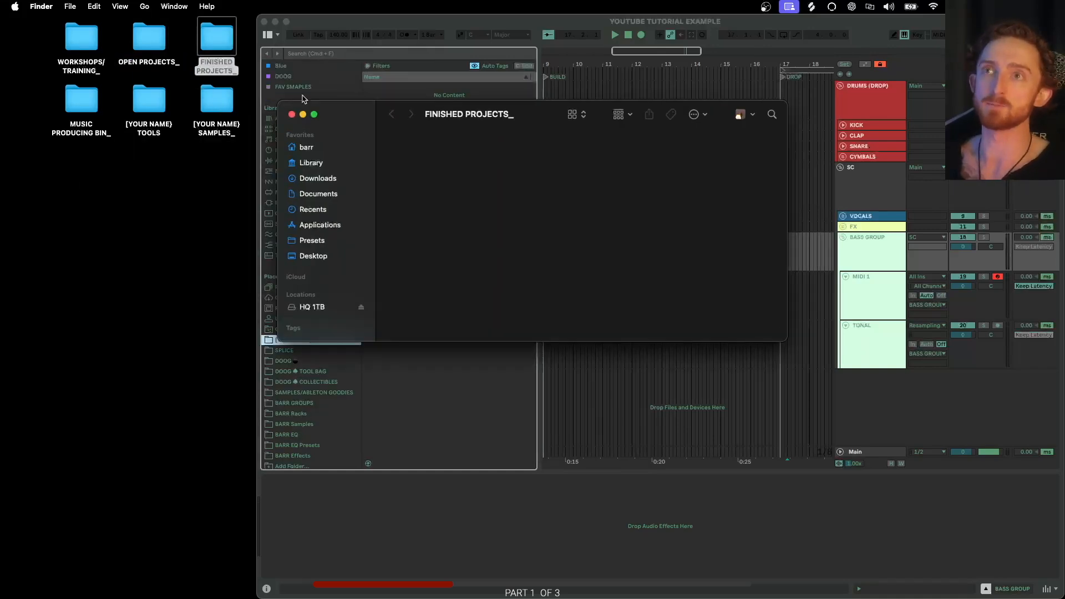
key("super+w")
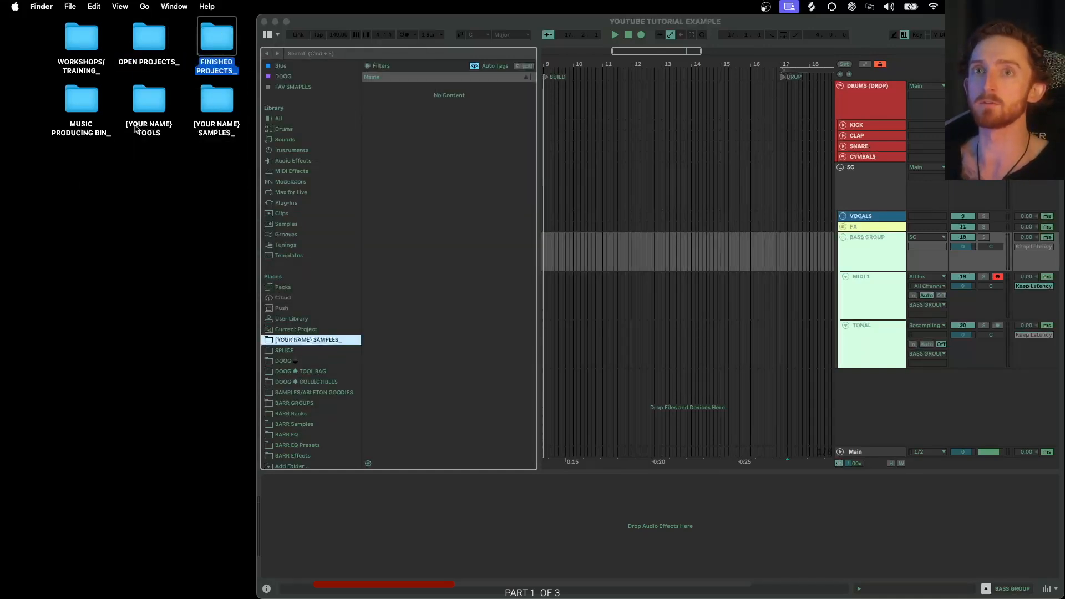
- Open the MUSIC PRODUCING BIN_ desktop folder, resize its window, and close it
double_click(80, 107)
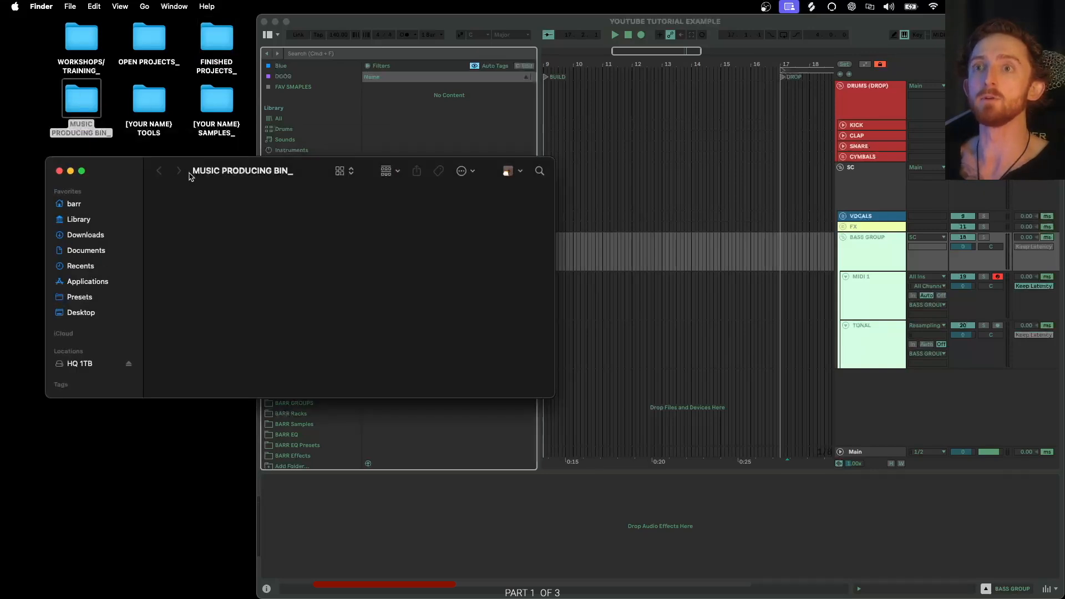
mouse_move(123, 171)
left_mouse_down()
mouse_move(133, 191)
mouse_move(130, 161)
left_mouse_up()
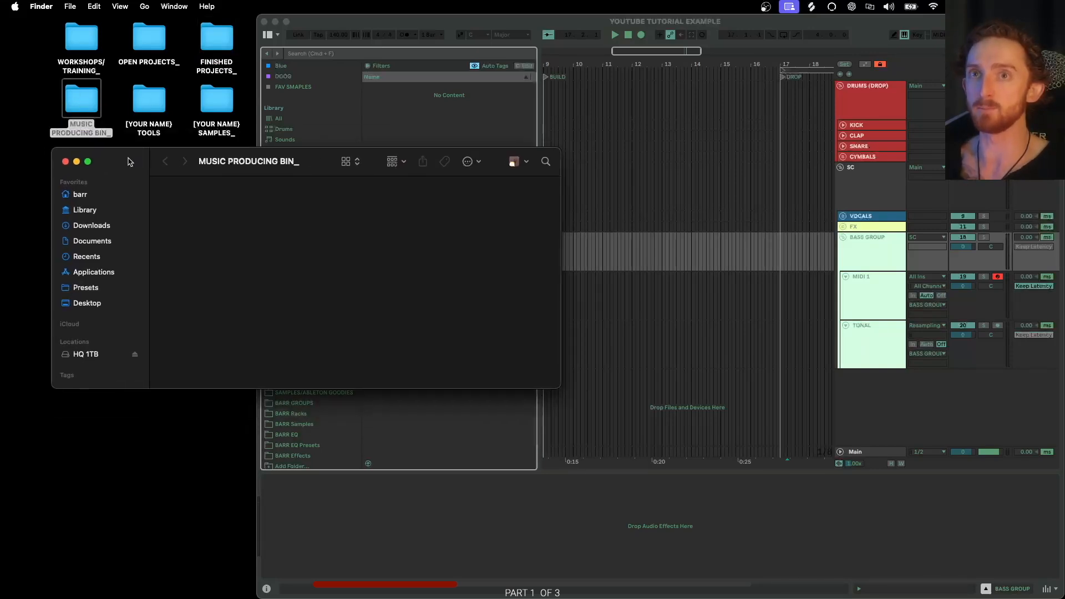
left_click_drag(556, 383, 531, 452)
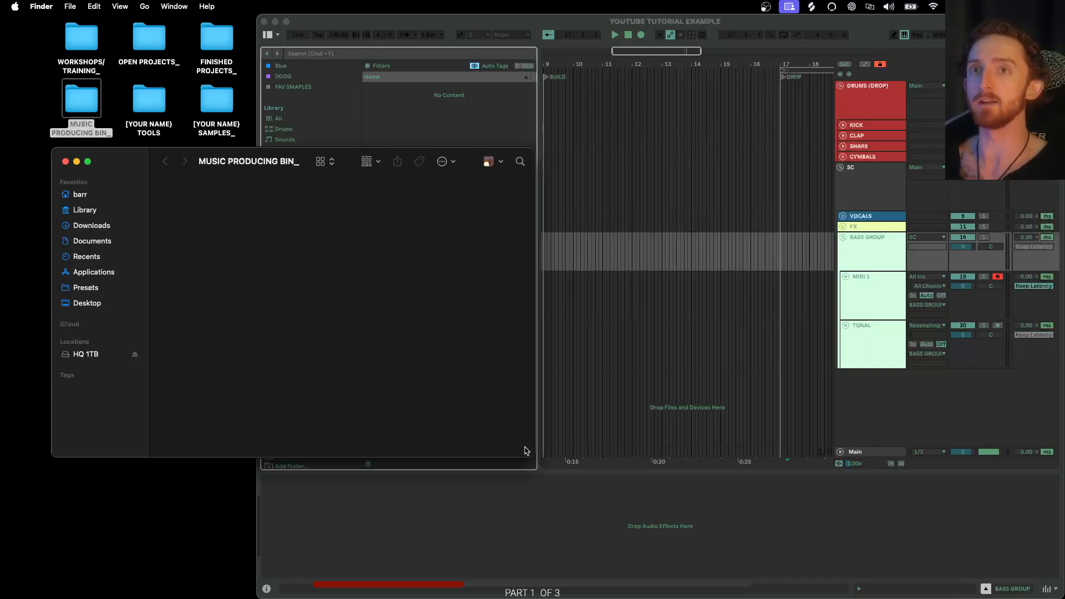
left_click(64, 162)
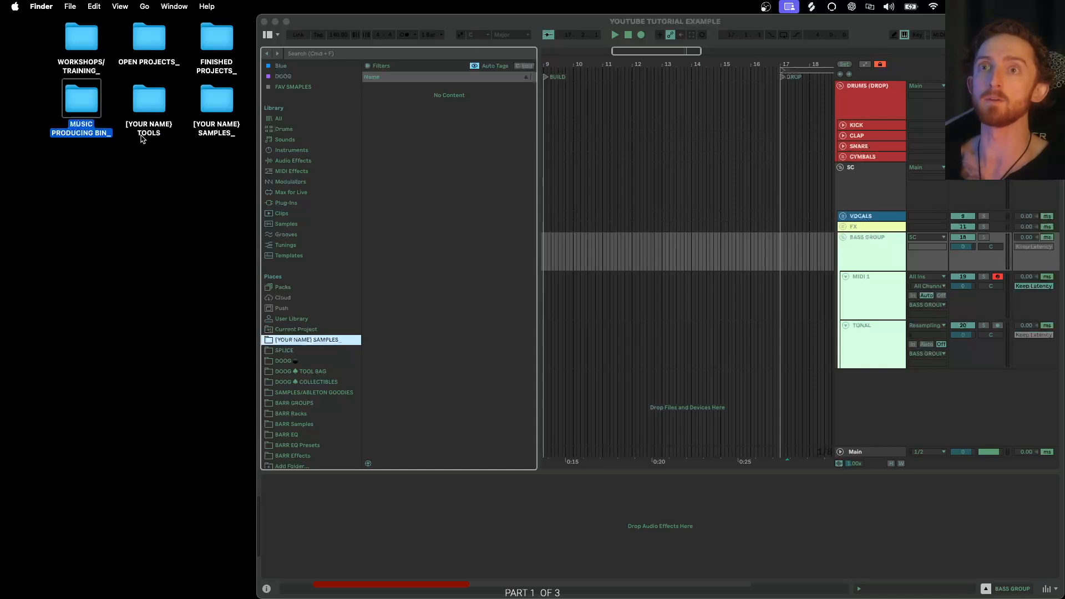
- Open and close the [YOUR NAME] TOOLS and [YOUR NAME] SAMPLES_ desktop folders
double_click(150, 116)
left_click_drag(156, 183, 160, 207)
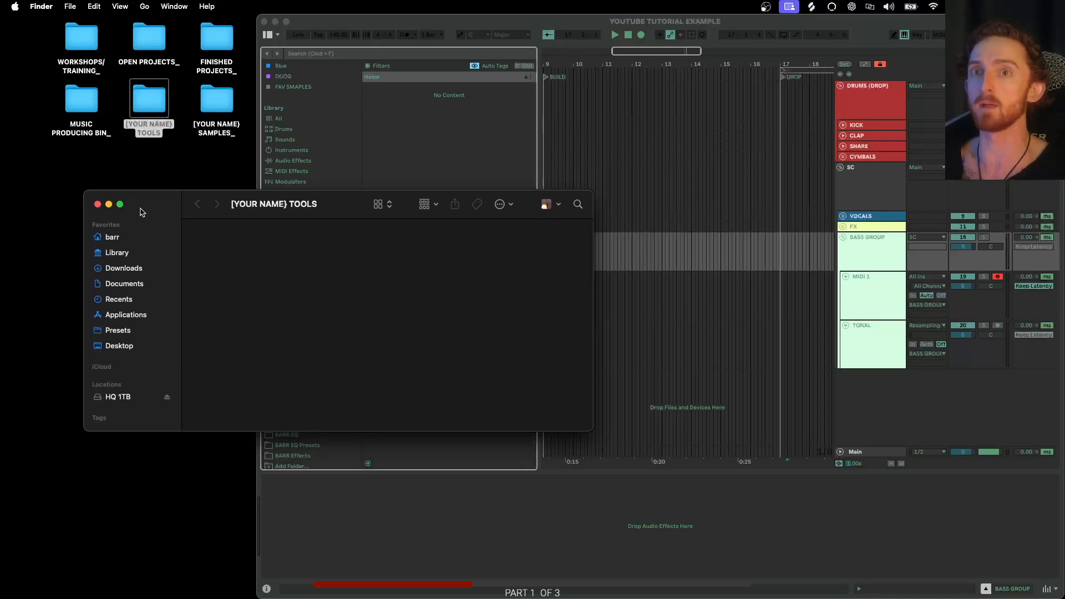
left_click(98, 204)
double_click(214, 97)
left_click_drag(161, 180, 157, 192)
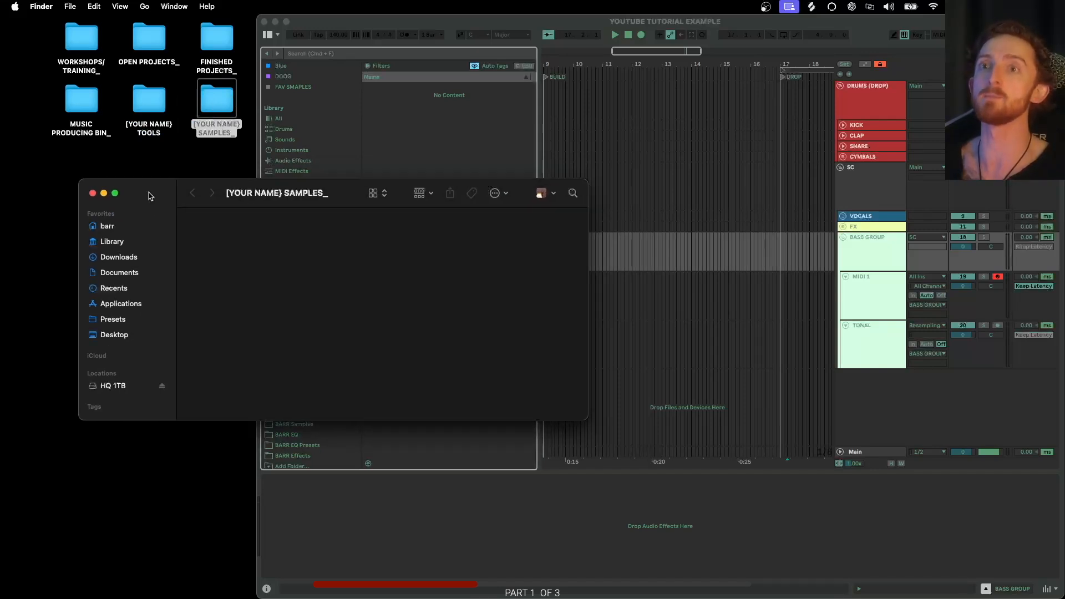
left_click(93, 193)
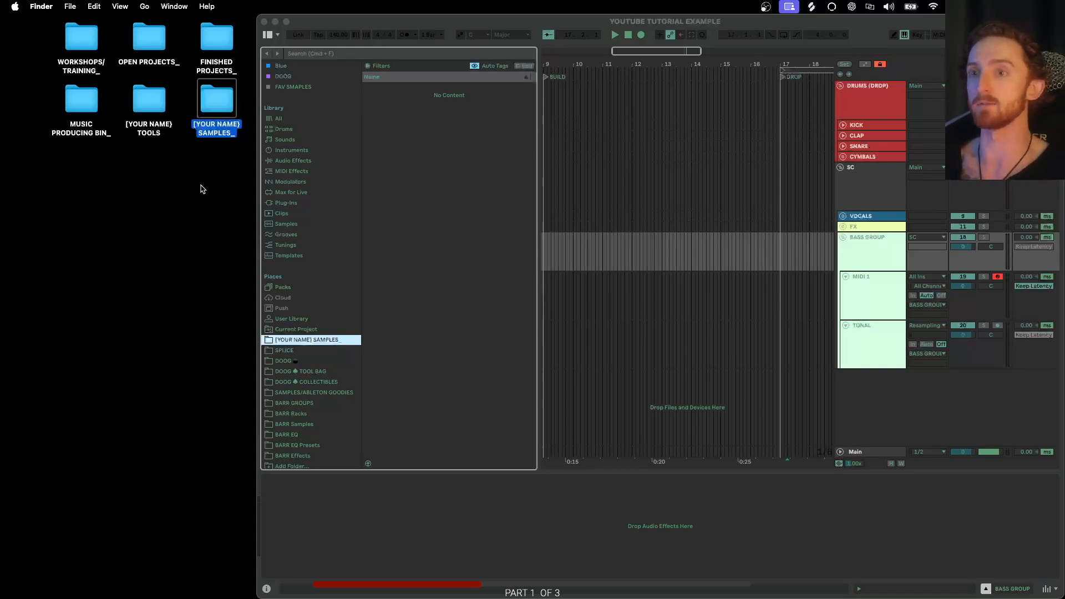
- Remove the [YOUR NAME] SAMPLES folder from the Ableton browser's Places list
right_click(331, 340)
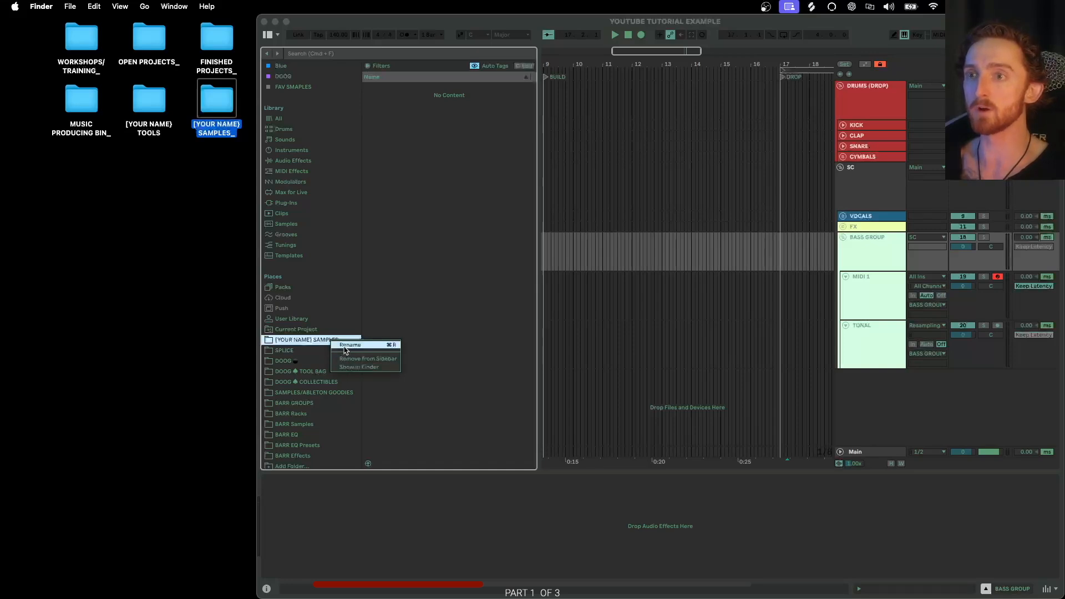
left_click(347, 360)
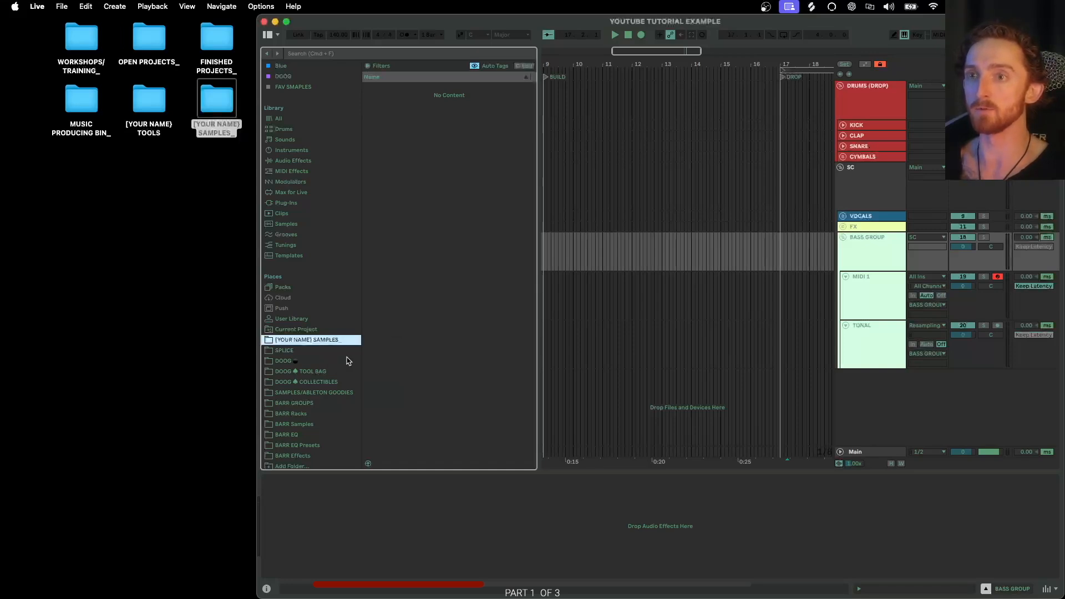
left_click(308, 330)
left_click(307, 339)
right_click(307, 341)
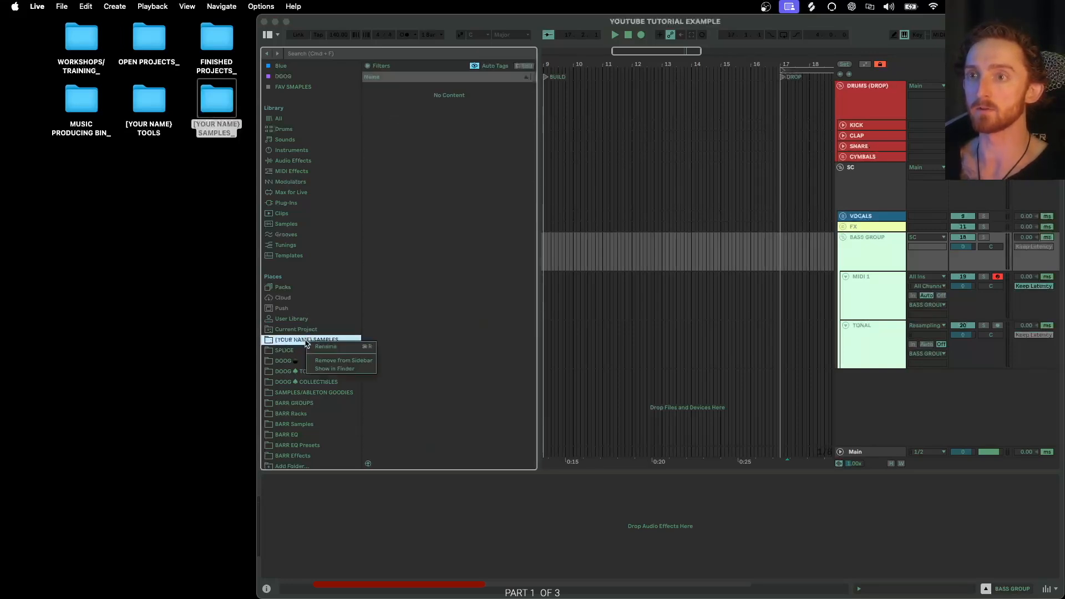
left_click(325, 360)
scroll(310, 333, "down", 3)
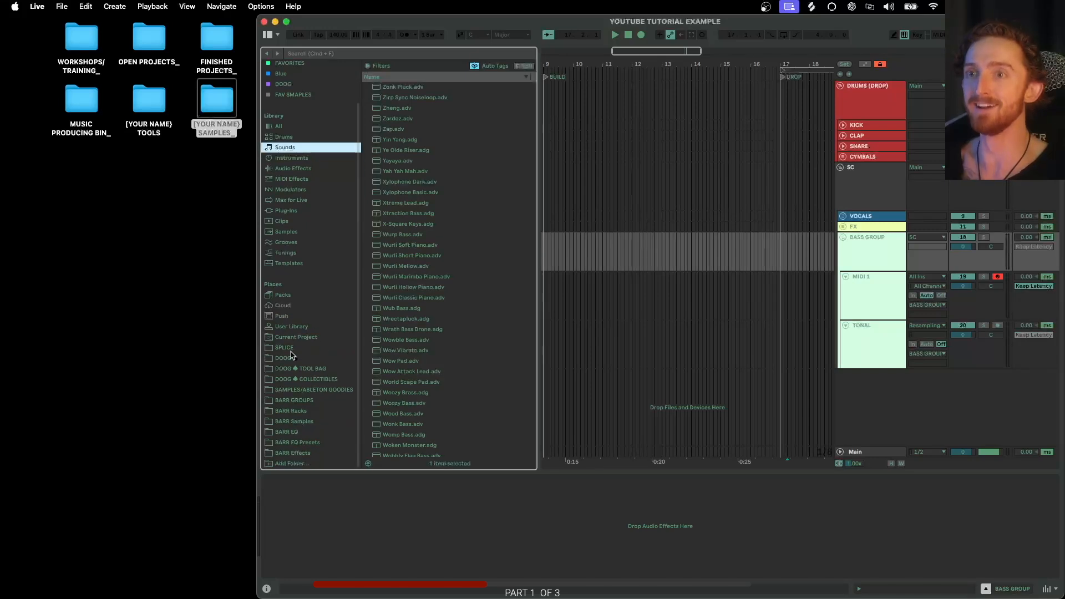
left_click(292, 349)
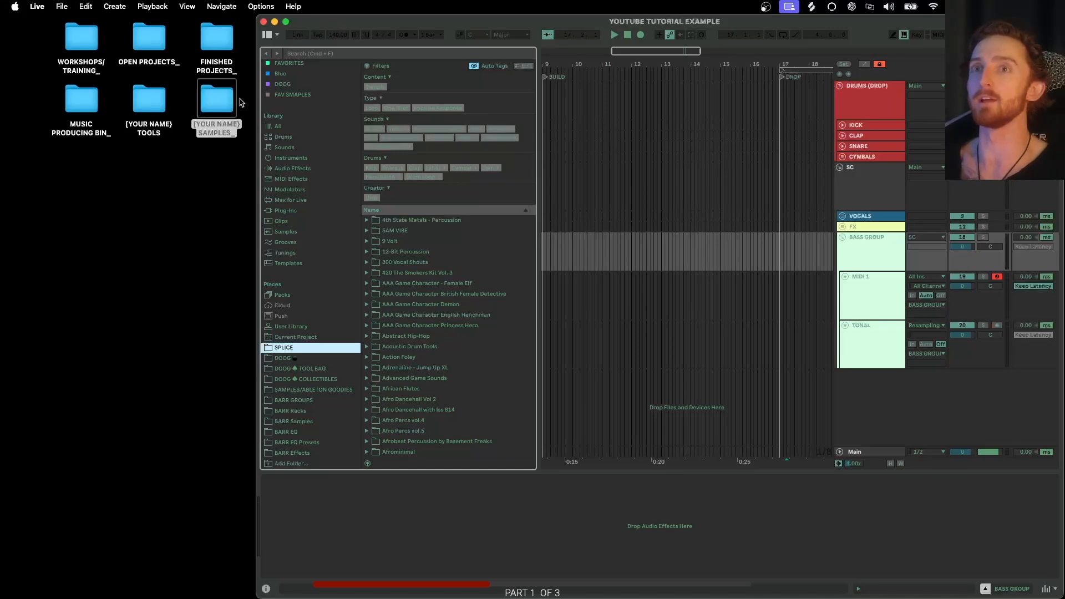
- Add the [YOUR NAME] SAMPLES_ desktop folder to the browser's Places list and open it there
left_click_drag(214, 107, 287, 337)
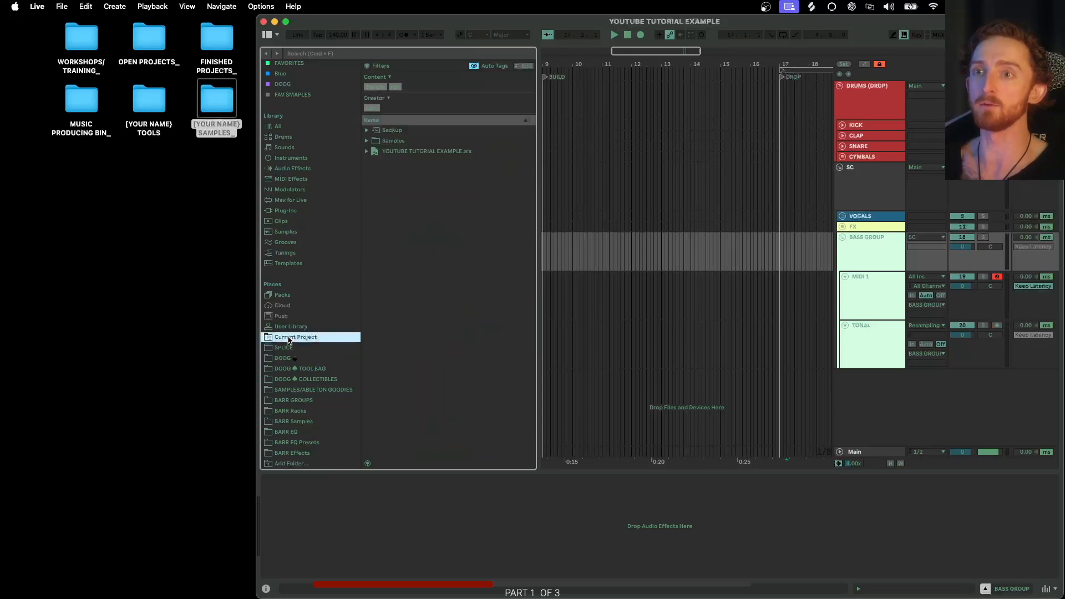
left_click(284, 294)
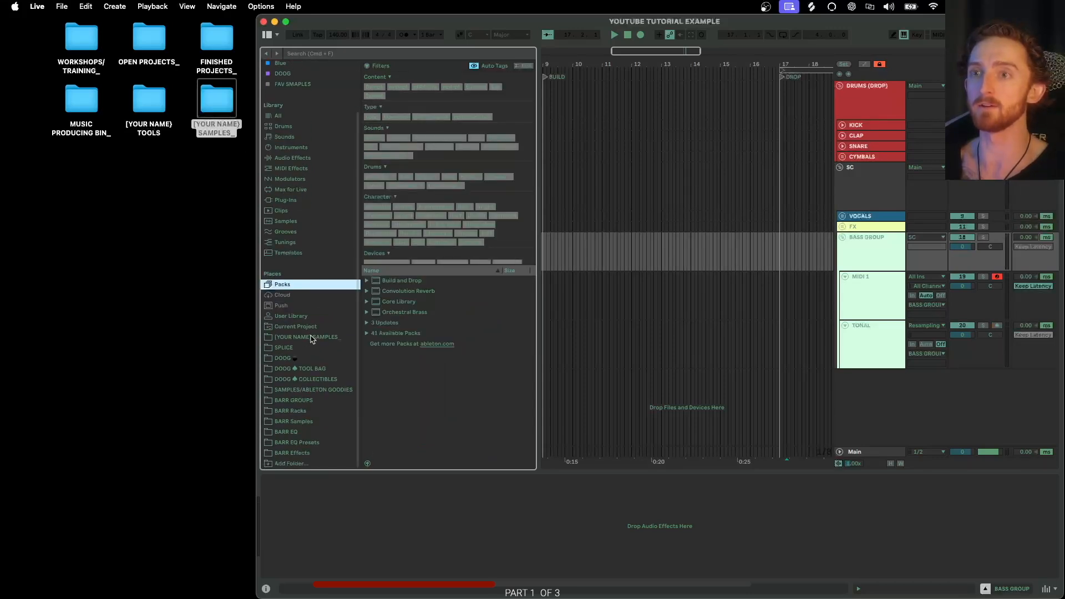
left_click(309, 338)
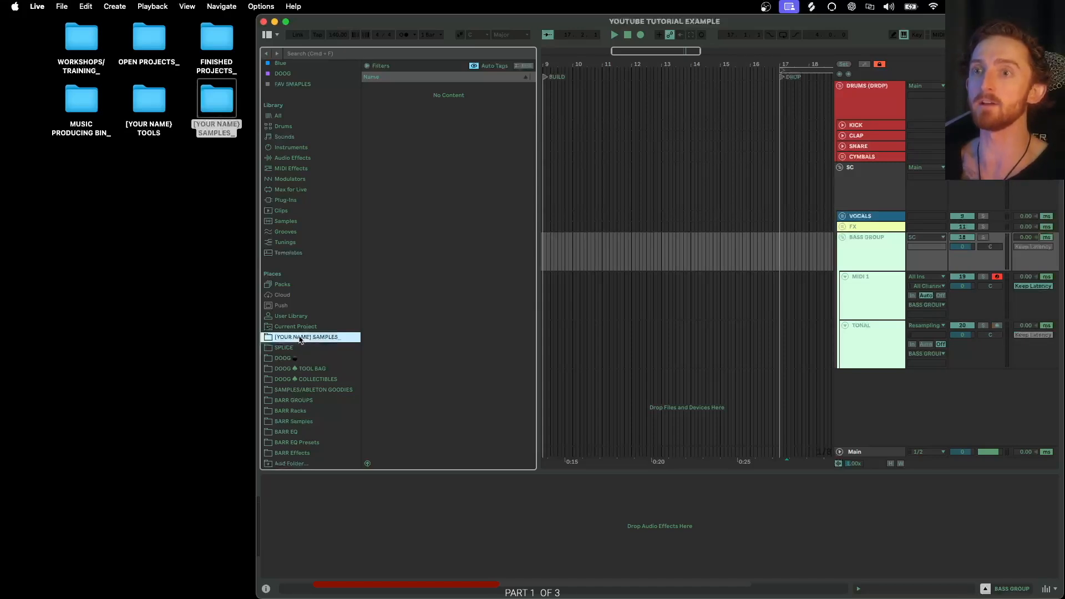
- Create a DRUMS folder inside the [YOUR NAME] SAMPLES_ folder and view it in the browser's samples location
double_click(214, 111)
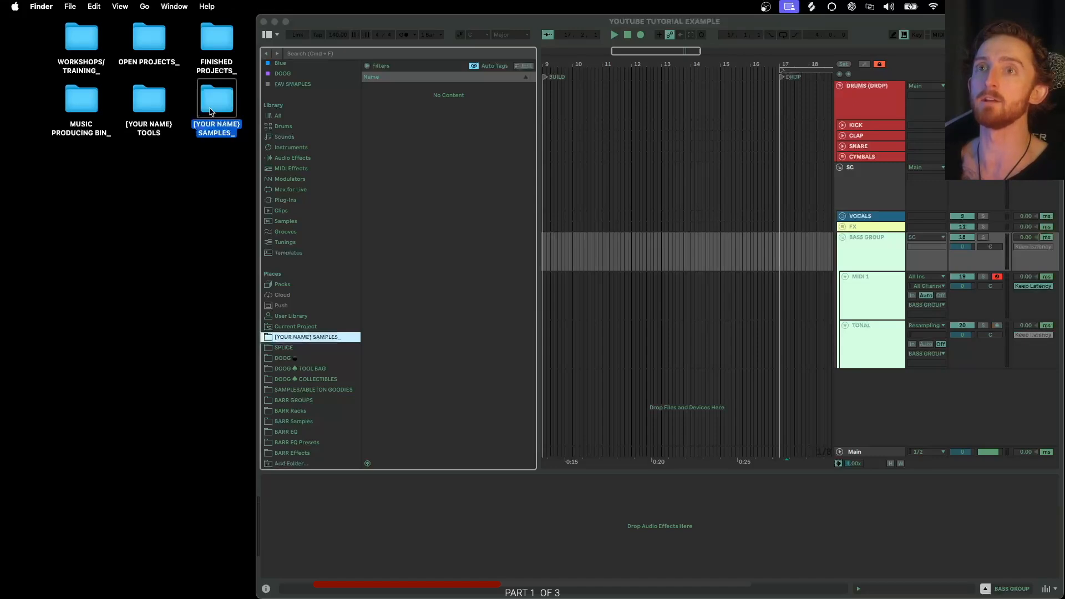
left_click_drag(165, 191, 151, 237)
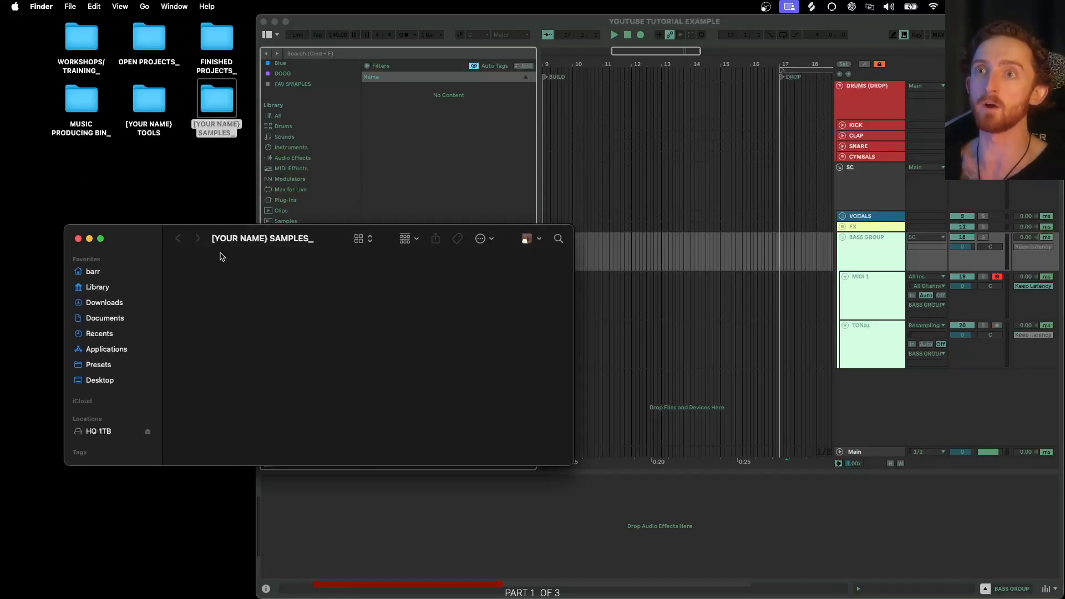
right_click(225, 304)
left_click(240, 309)
type("DRUMS")
key("Return")
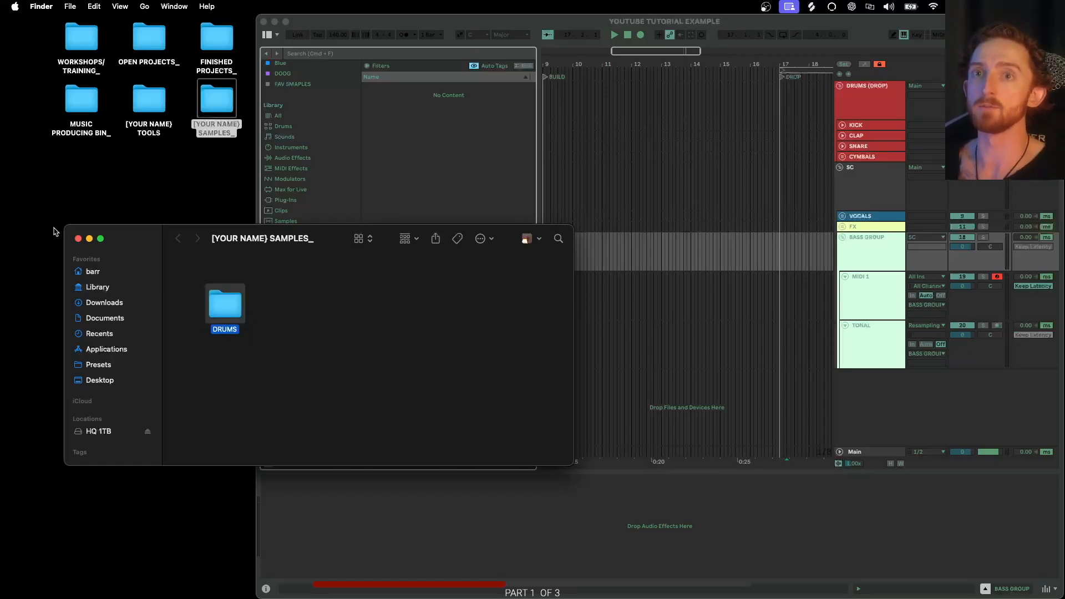
left_click(78, 239)
left_click(321, 337)
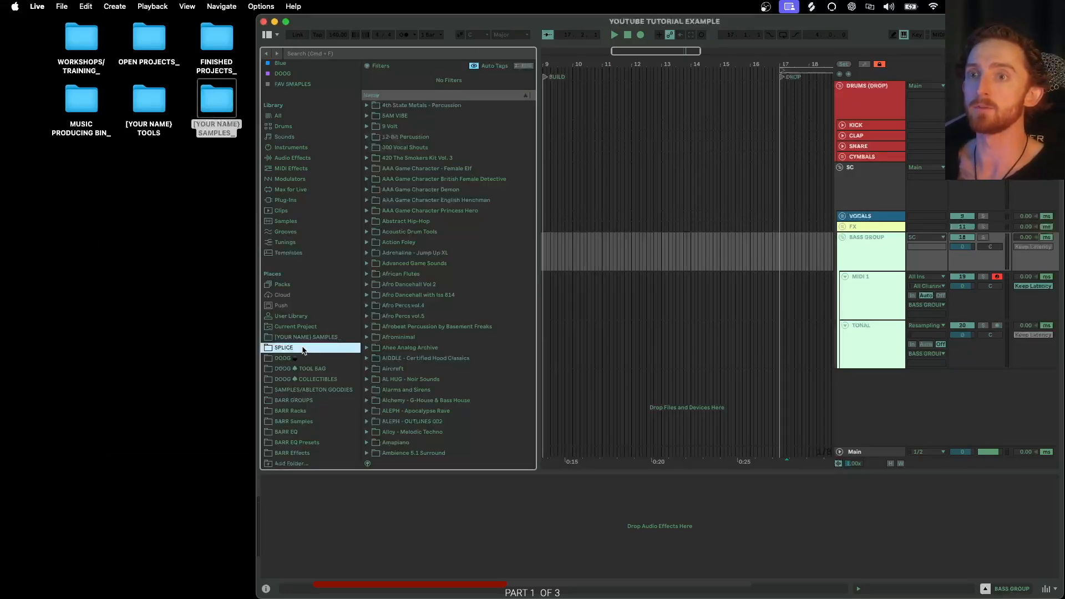
left_click(395, 89)
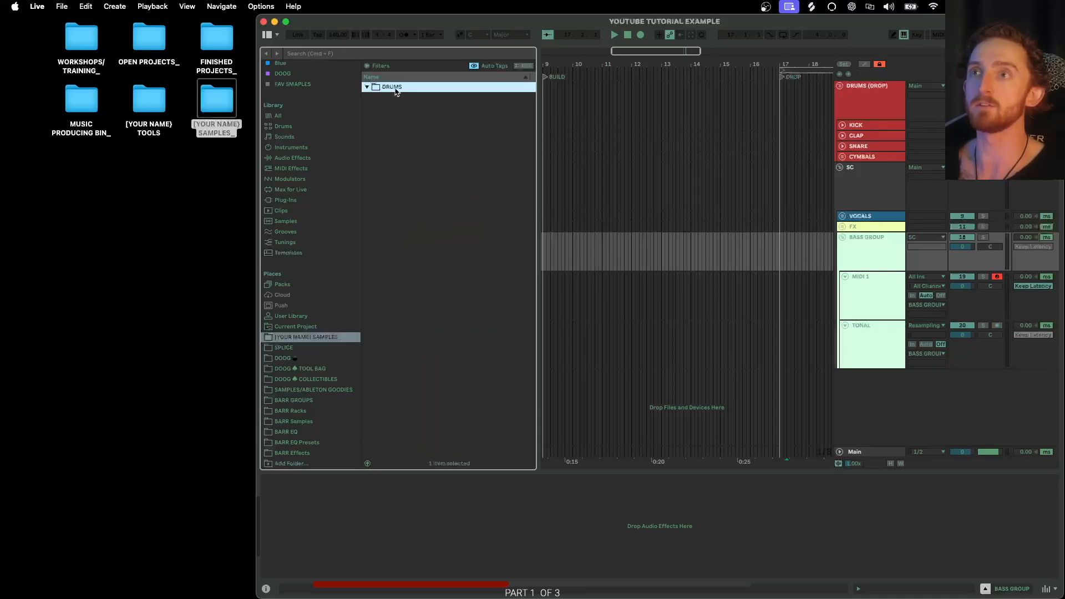
- Reopen the [YOUR NAME] SAMPLES_ folder and refresh its browser location to compare the DRUMS folder
double_click(229, 103)
left_click_drag(225, 310, 318, 390)
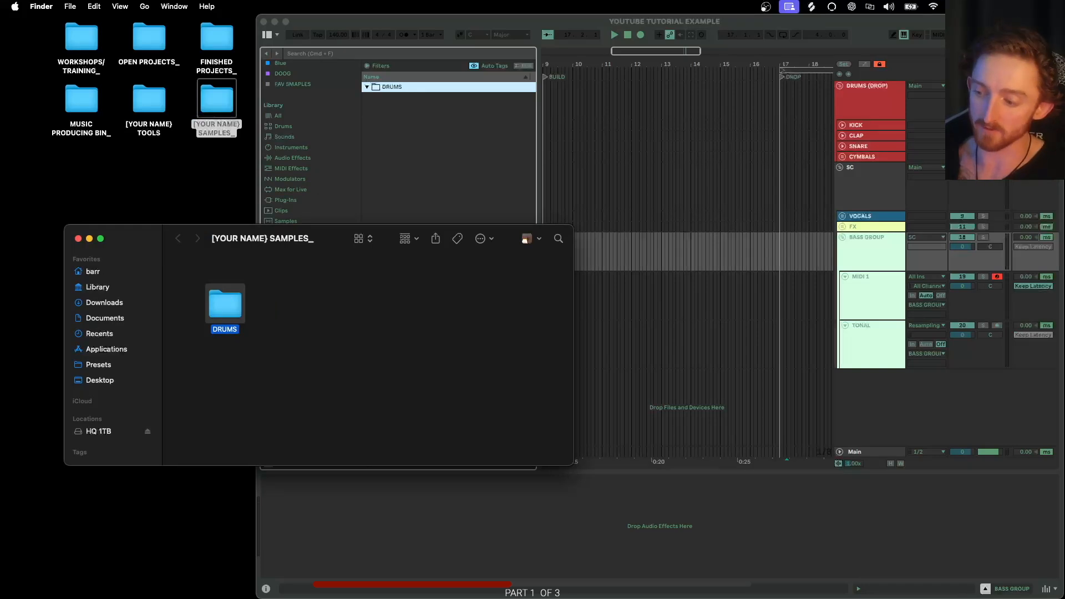
left_click(78, 238)
left_click(301, 337)
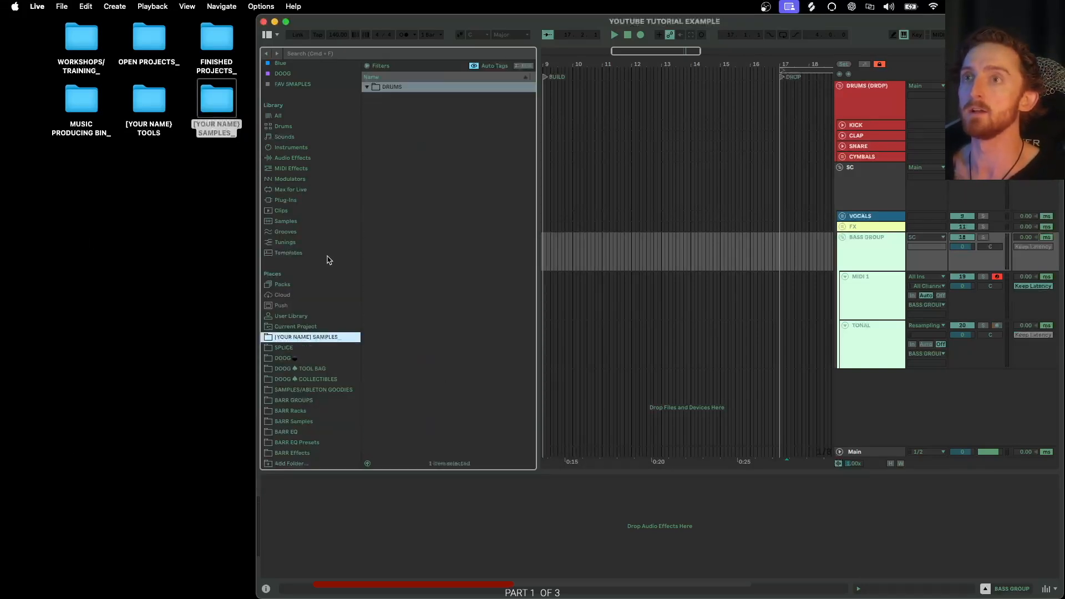
right_click(398, 87)
left_click(412, 93)
left_click(289, 338)
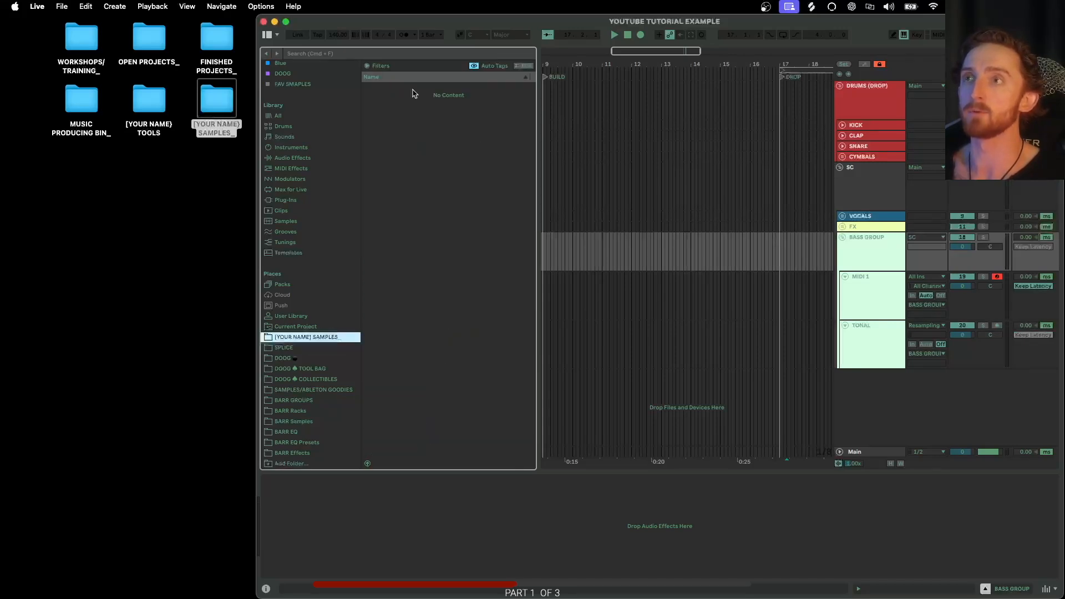
- Try to create a new folder inside the samples location from the browser
right_click(412, 131)
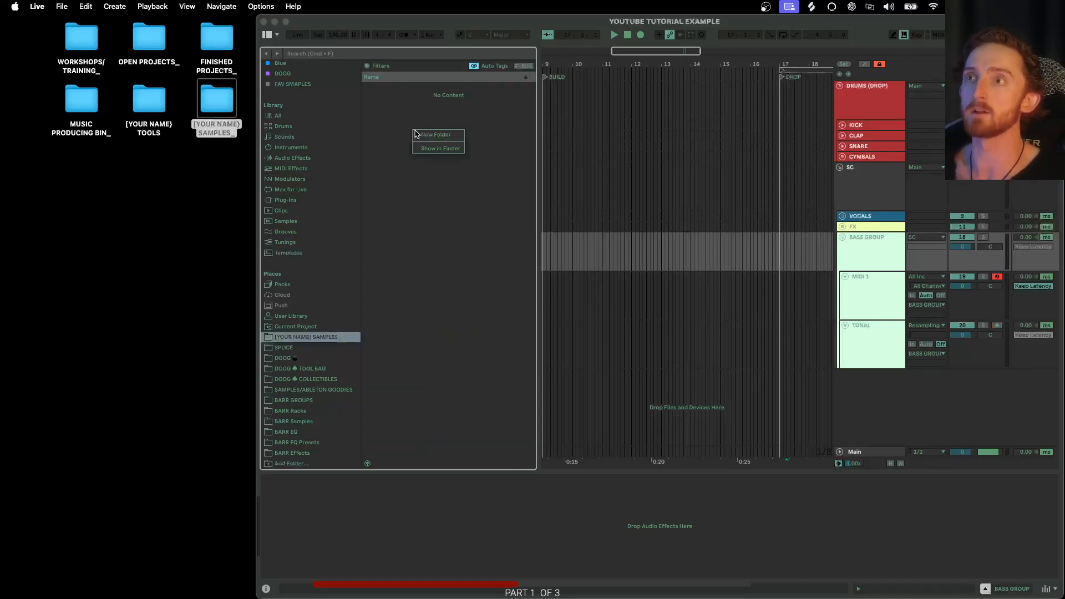
left_click(437, 134)
type("DRUMS")
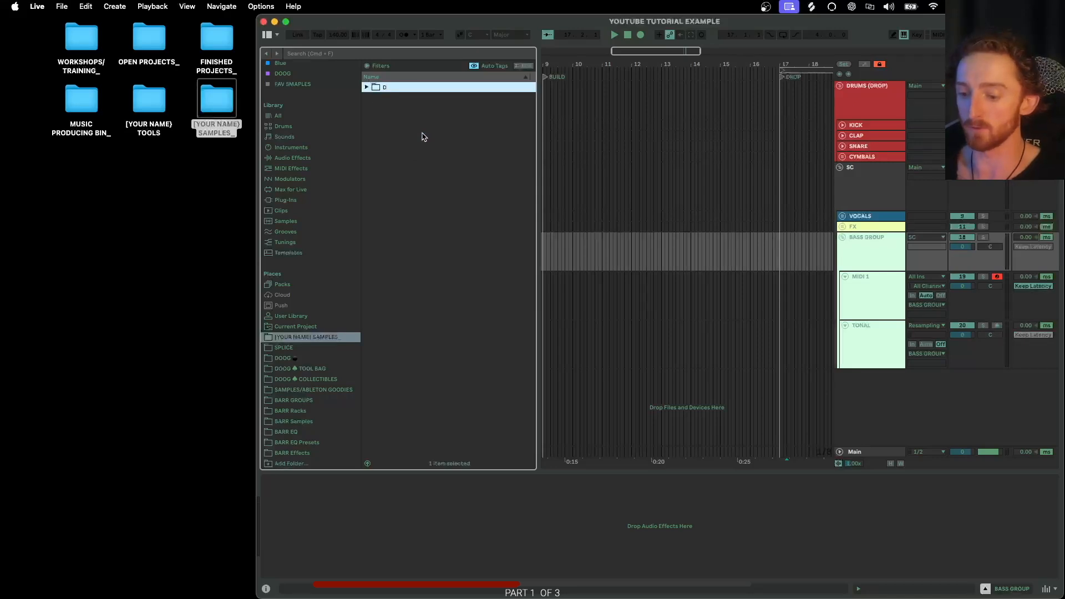
- Reopen the samples folder and switch between the browser's SPLICE and samples locations
double_click(216, 104)
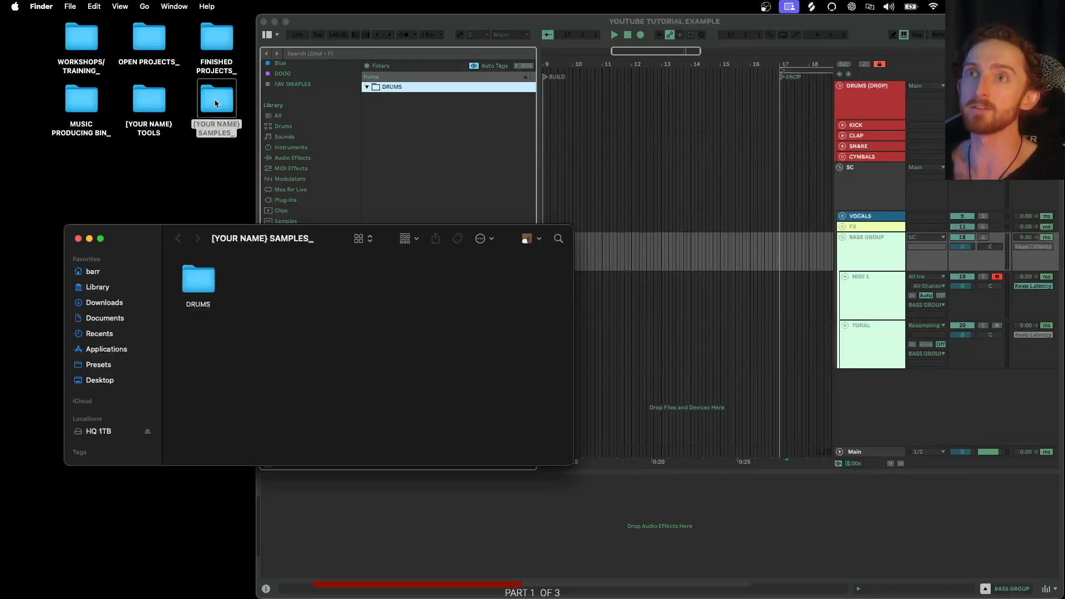
right_click(388, 89)
left_click(400, 94)
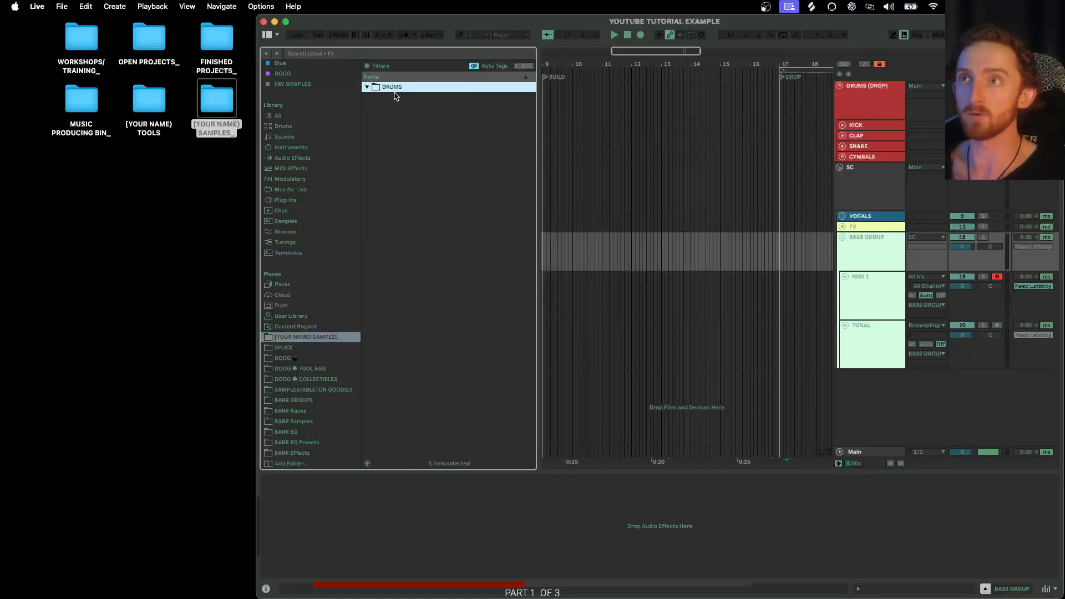
left_click(299, 349)
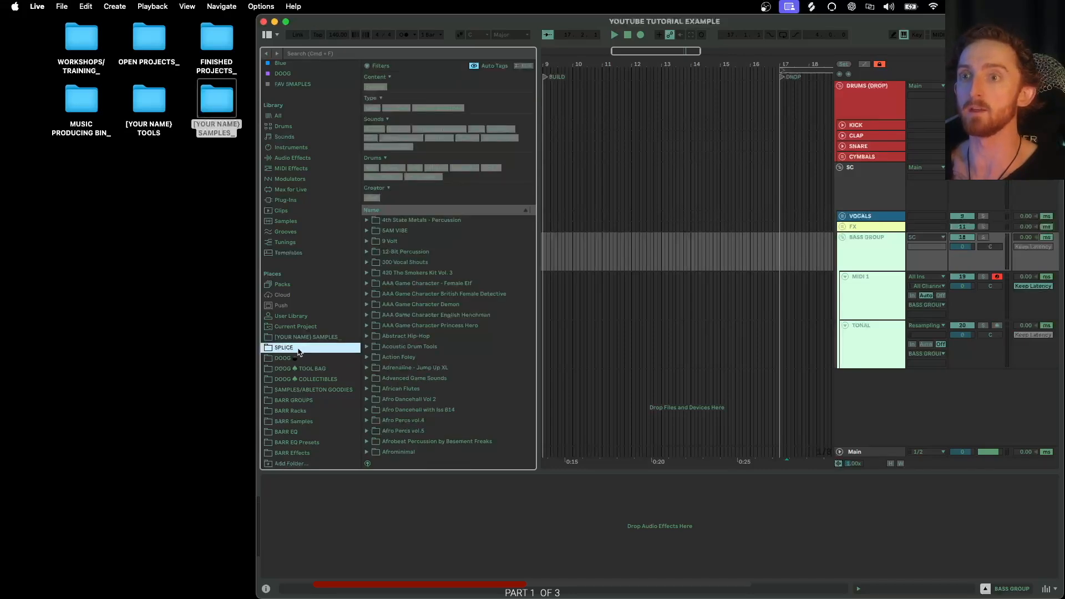
left_click(299, 337)
left_click(298, 348)
left_click(295, 339)
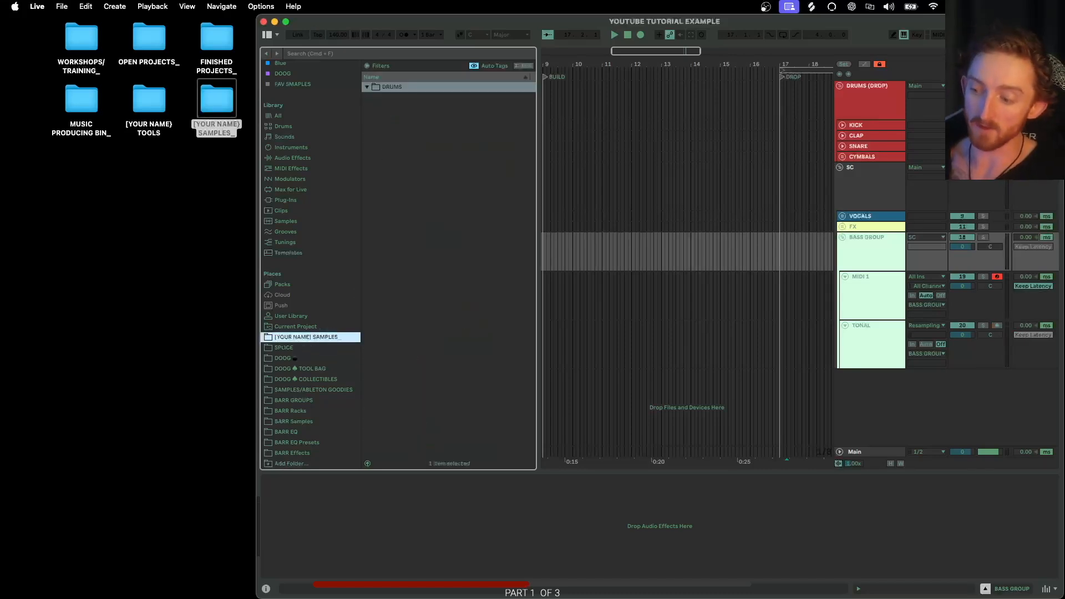
- Switch to Pages and retitle the outline document SAMPLES FOLDER
left_click(819, 589)
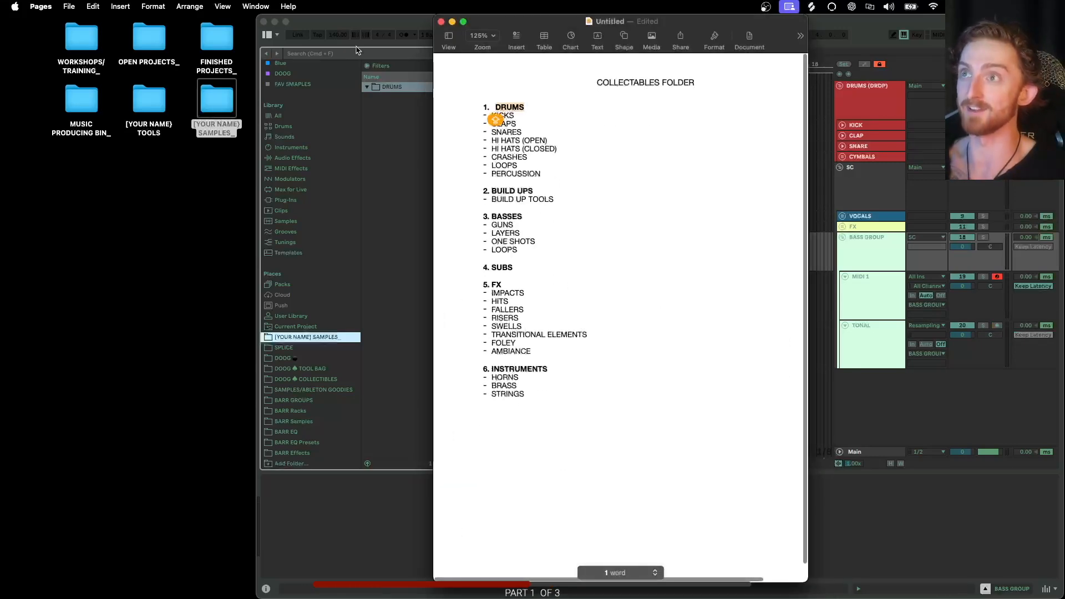
double_click(213, 100)
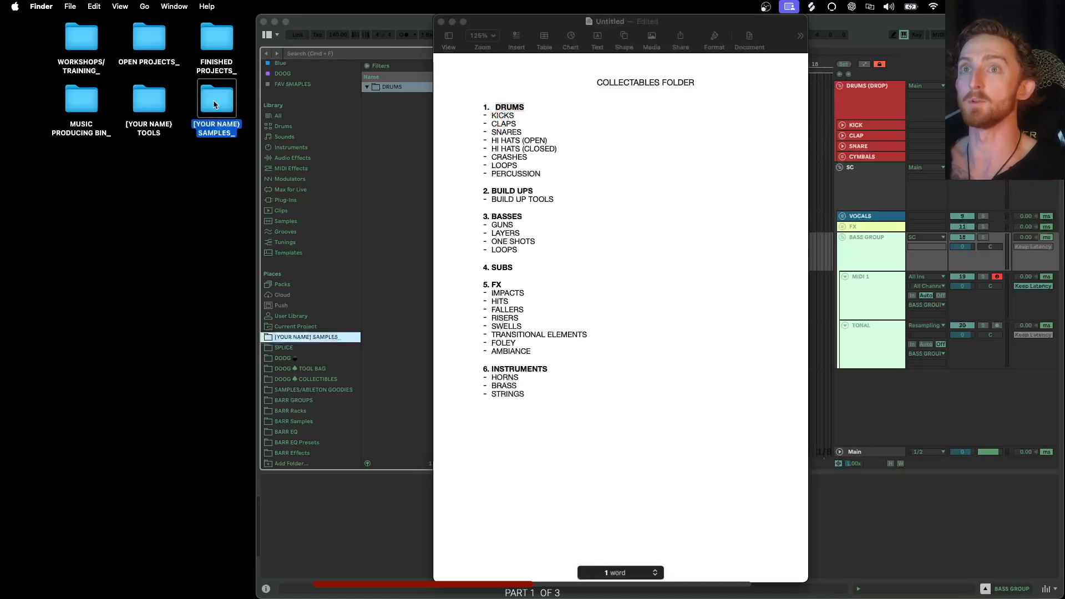
left_click(651, 82)
double_click(651, 82)
type("SAMPLES")
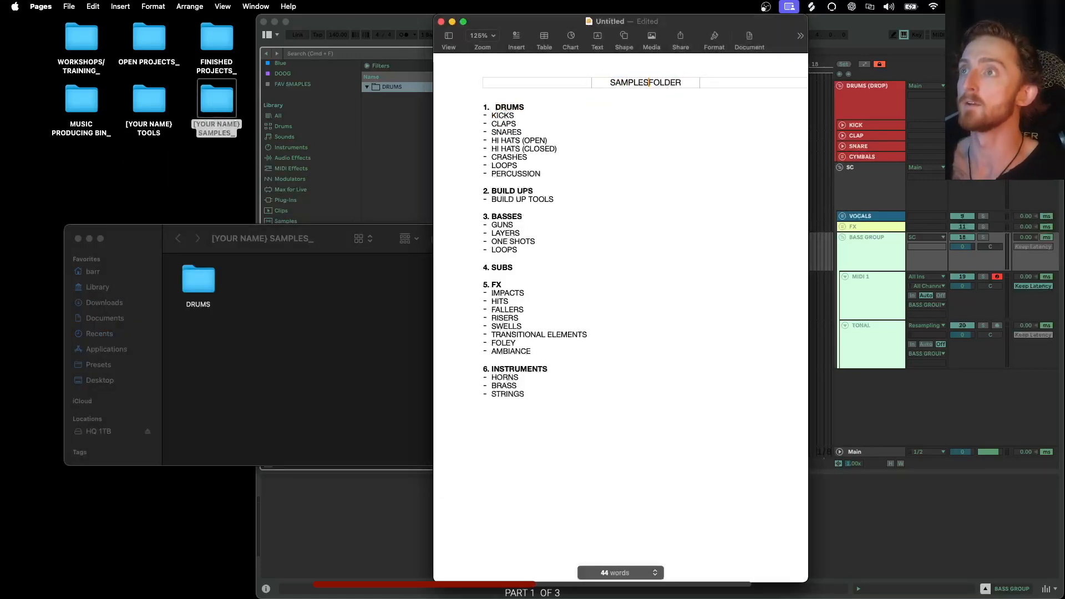
left_click_drag(550, 27, 559, 28)
left_click(720, 79)
- Open the DRUMS folder and create KICKS and CLAPS subfolders inside it
left_click_drag(150, 239, 88, 255)
left_click_drag(507, 480, 372, 512)
double_click(135, 294)
right_click(135, 295)
left_click(143, 299)
type("KICKS")
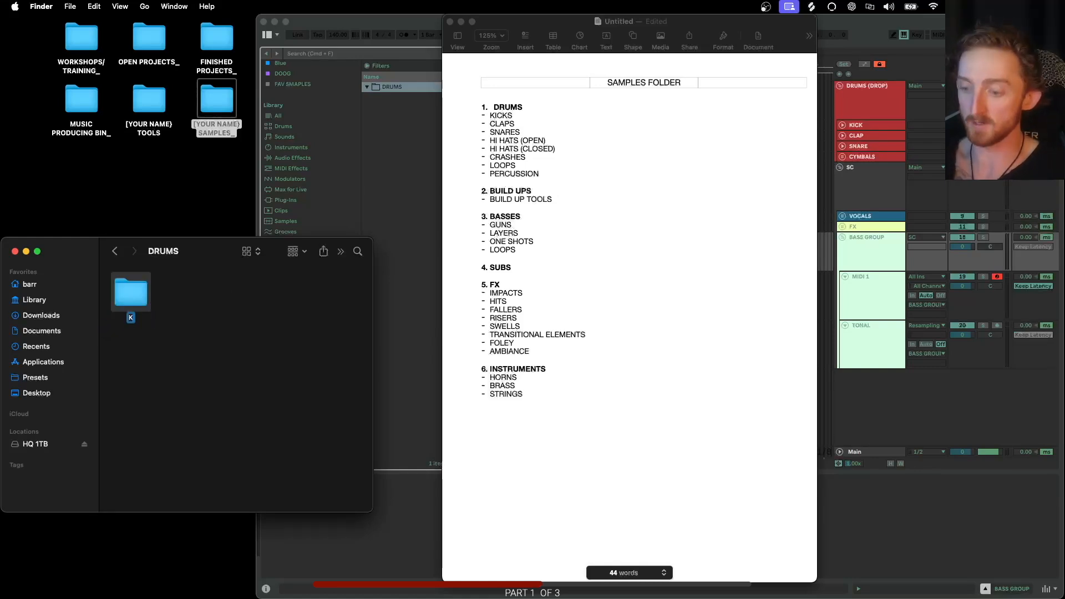
key("Return")
right_click(177, 305)
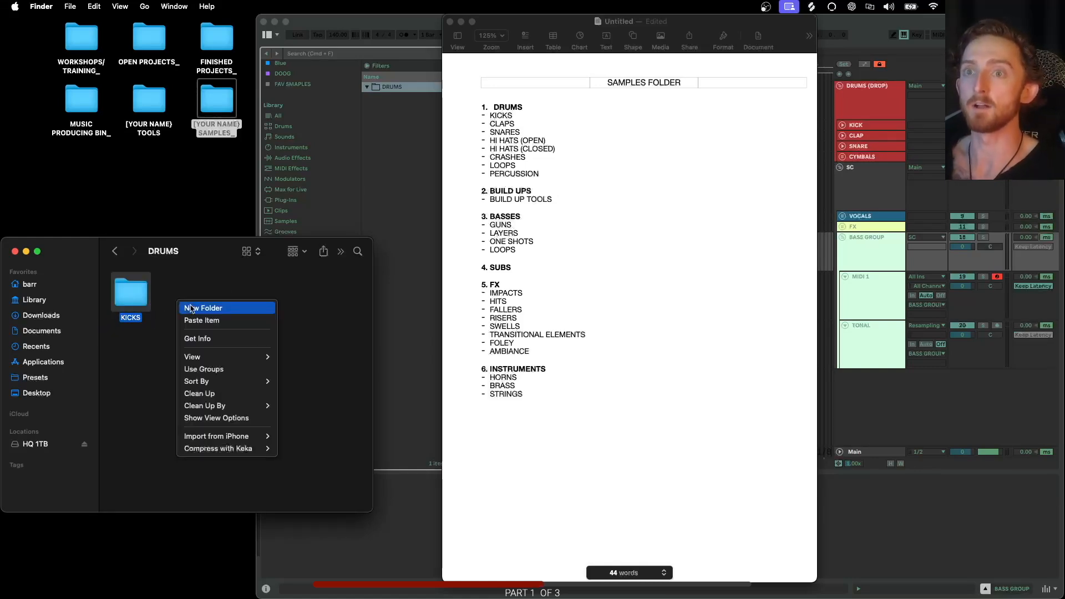
left_click(191, 308)
type("CLAPS")
key("Return")
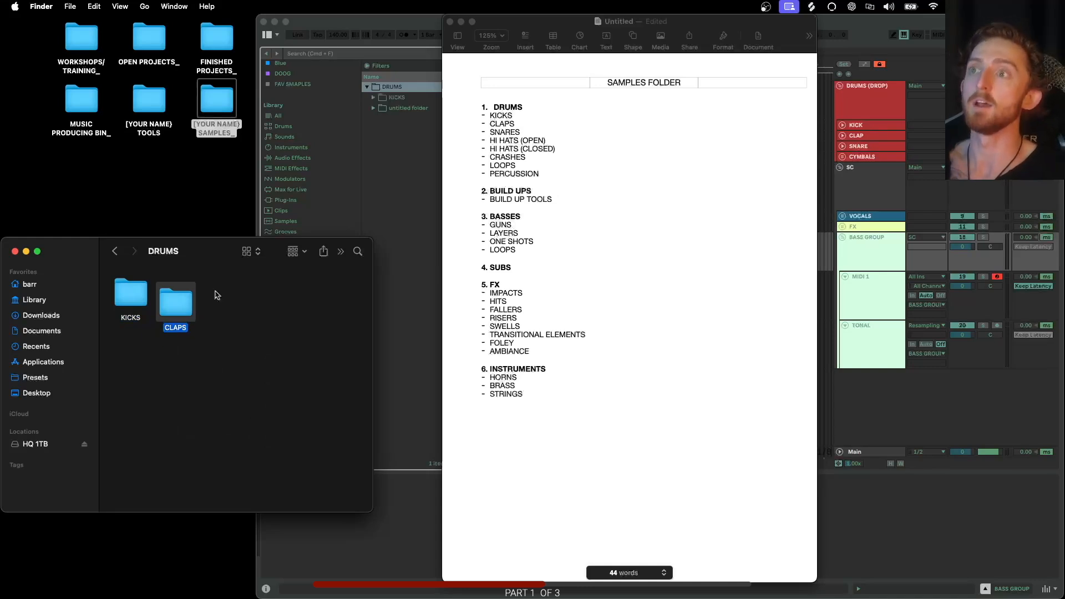
- Highlight the drum sub-list in the outline and go back up to the [YOUR NAME] SAMPLES_ folder
left_click(548, 163)
left_click_drag(475, 123, 466, 179)
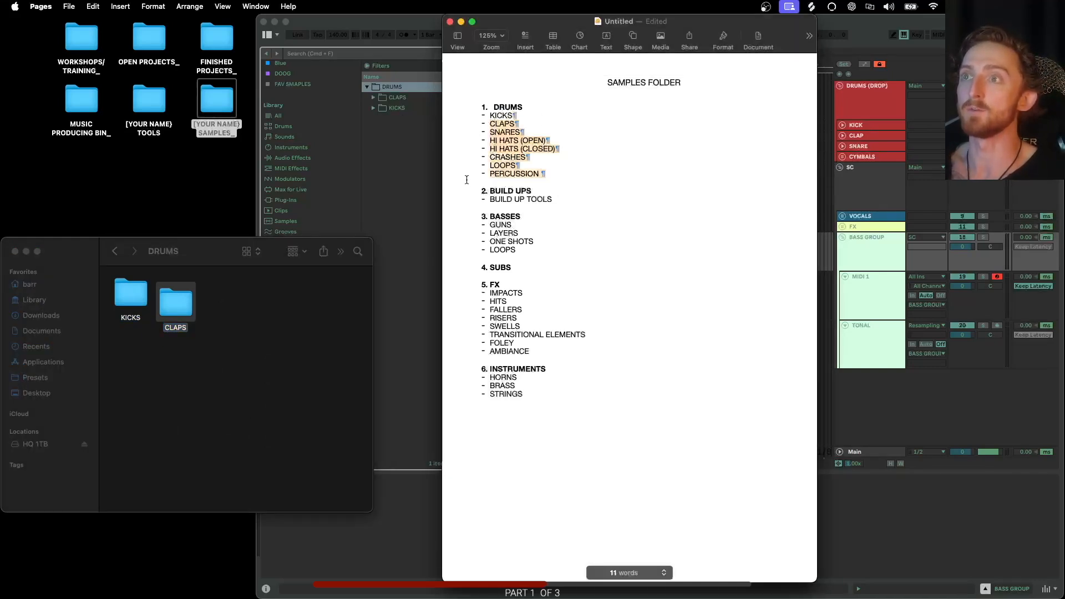
left_click_drag(224, 314, 139, 303)
left_click(120, 253)
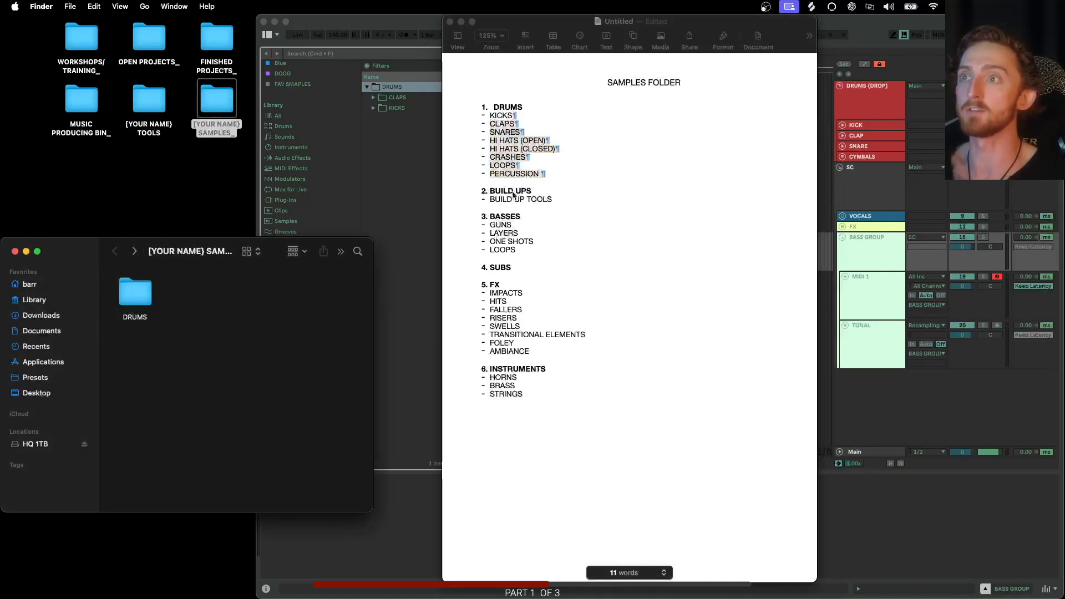
right_click(167, 301)
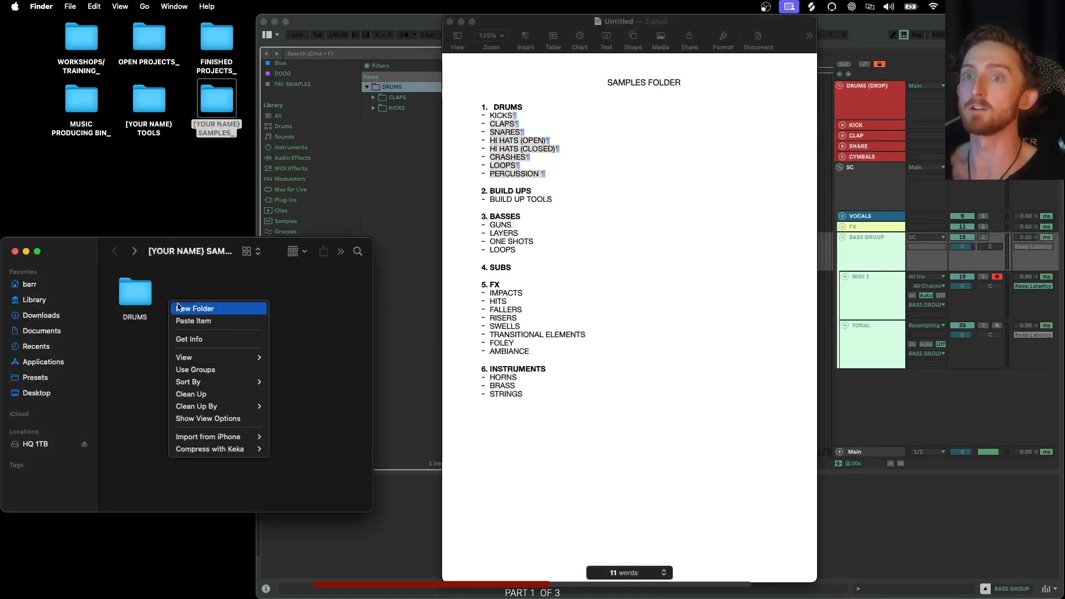
left_click(410, 286)
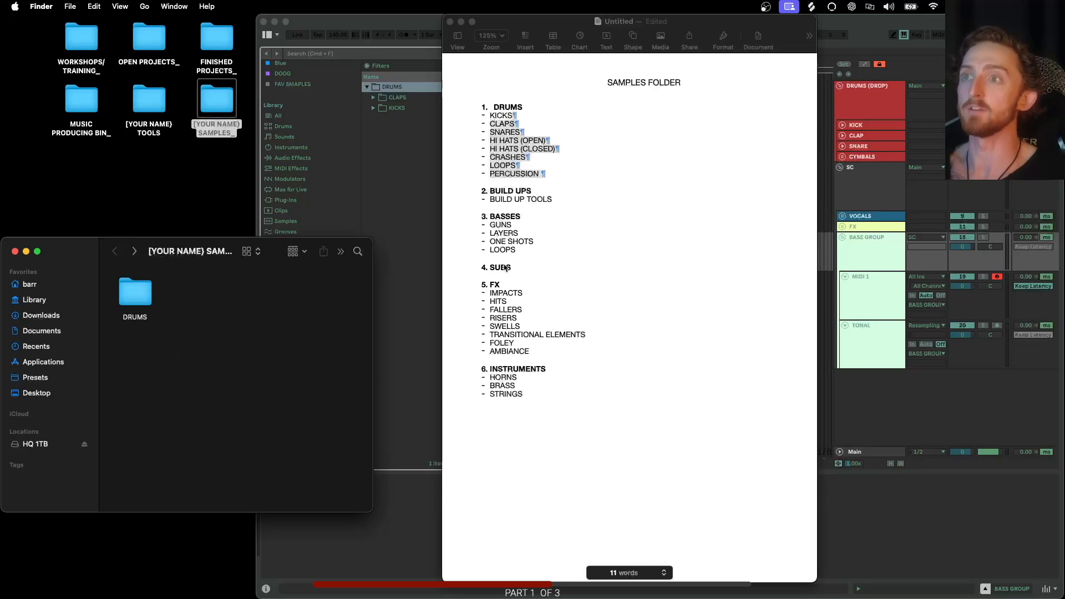
- Close the samples folder window and the outline document, deleting the untitled document without saving
left_click(15, 252)
left_click(554, 108)
left_click(555, 108)
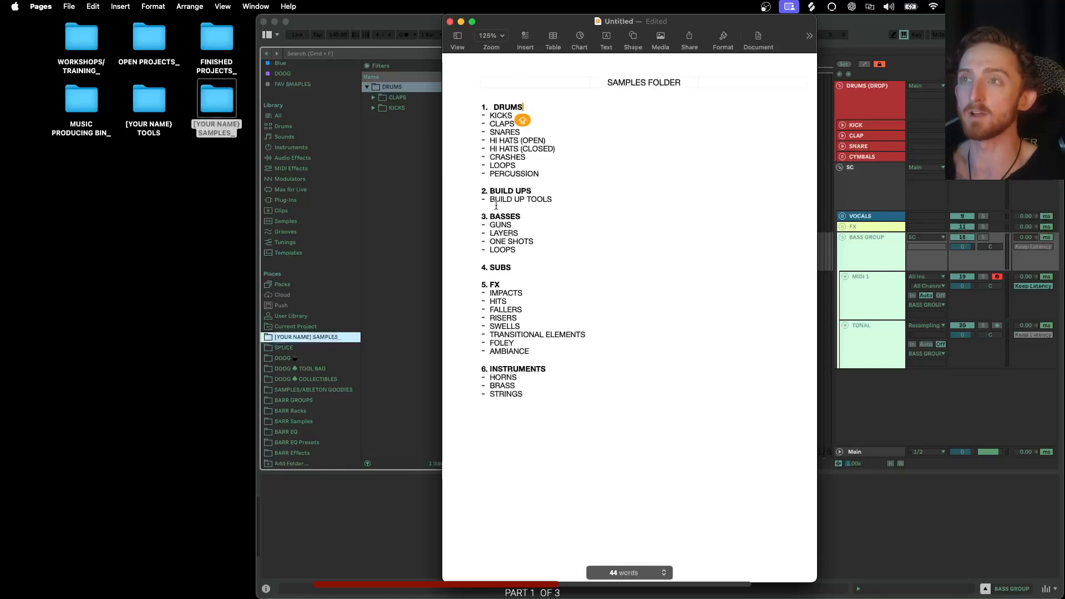
left_click(449, 22)
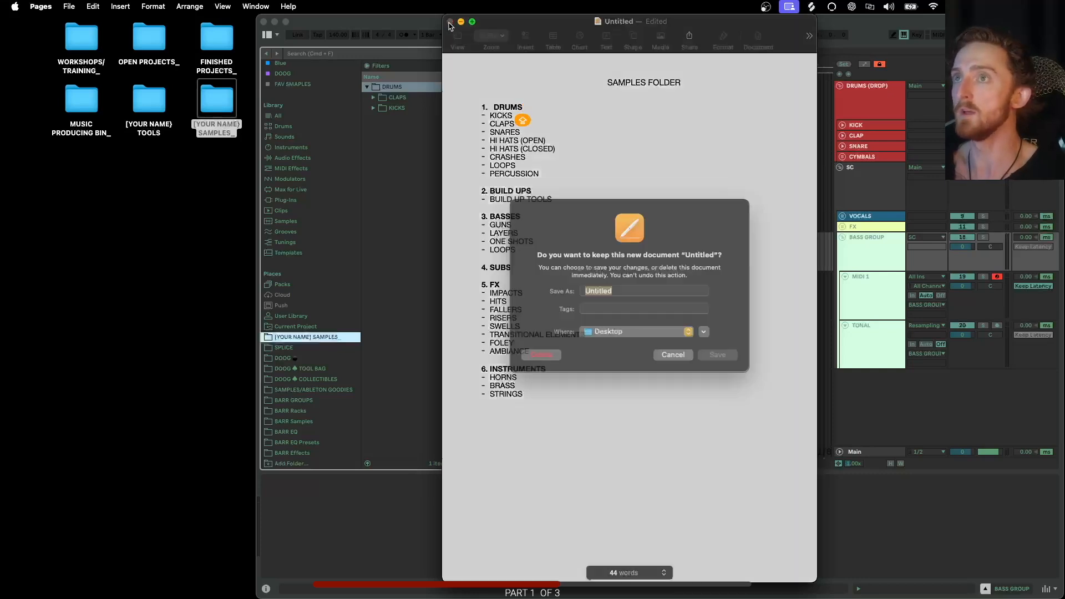
left_click(546, 364)
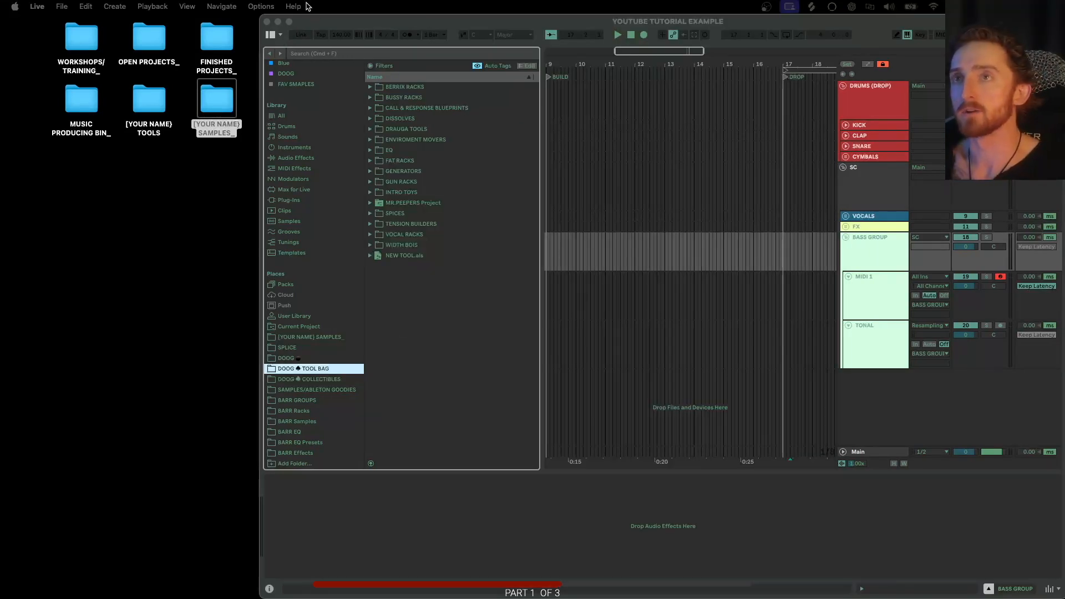
- Review the TOOLS list and the samples outline in the remaining untitled document, then close its window
left_click(309, 27)
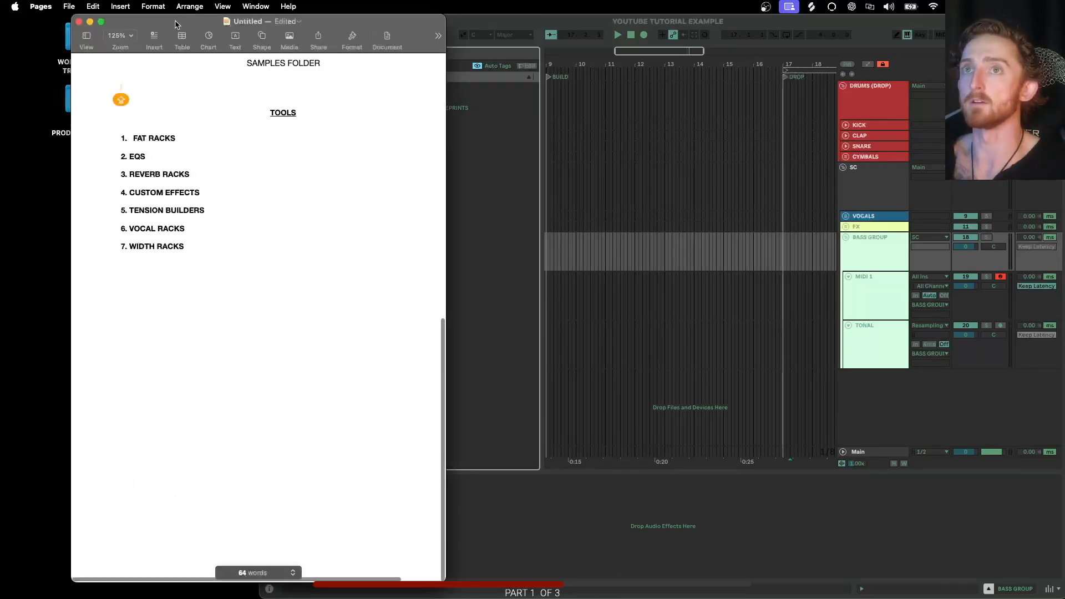
left_click_drag(179, 23, 460, 24)
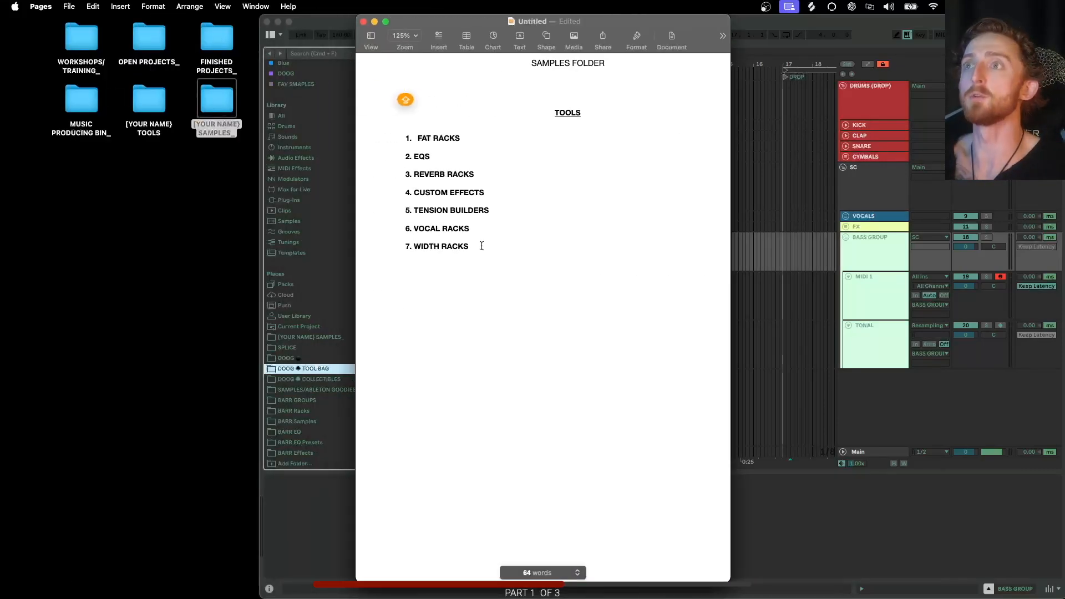
scroll(628, 265, "up", 3)
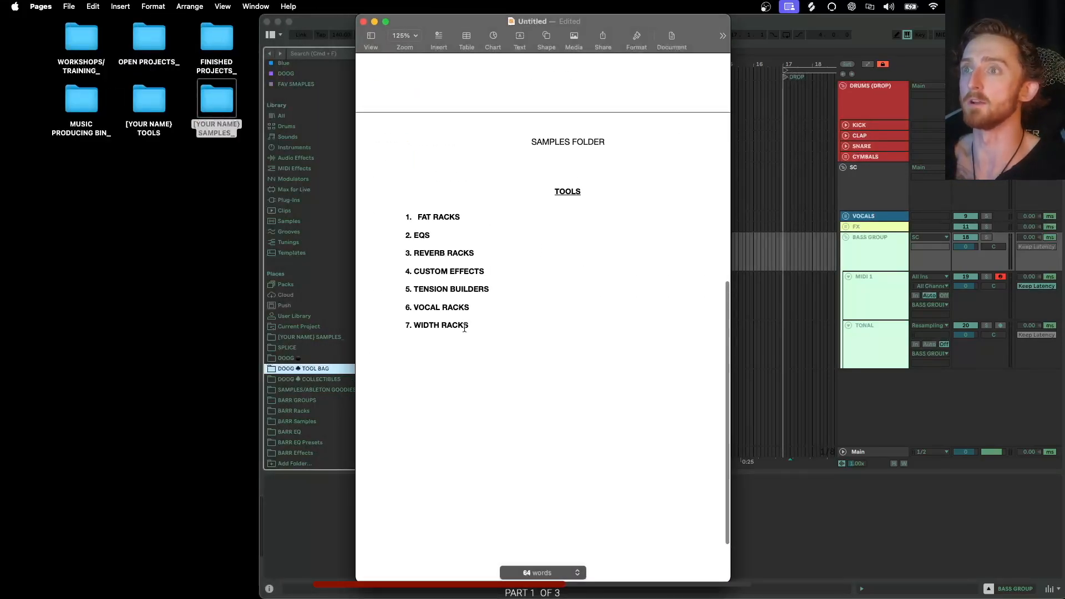
left_click_drag(477, 326, 563, 206)
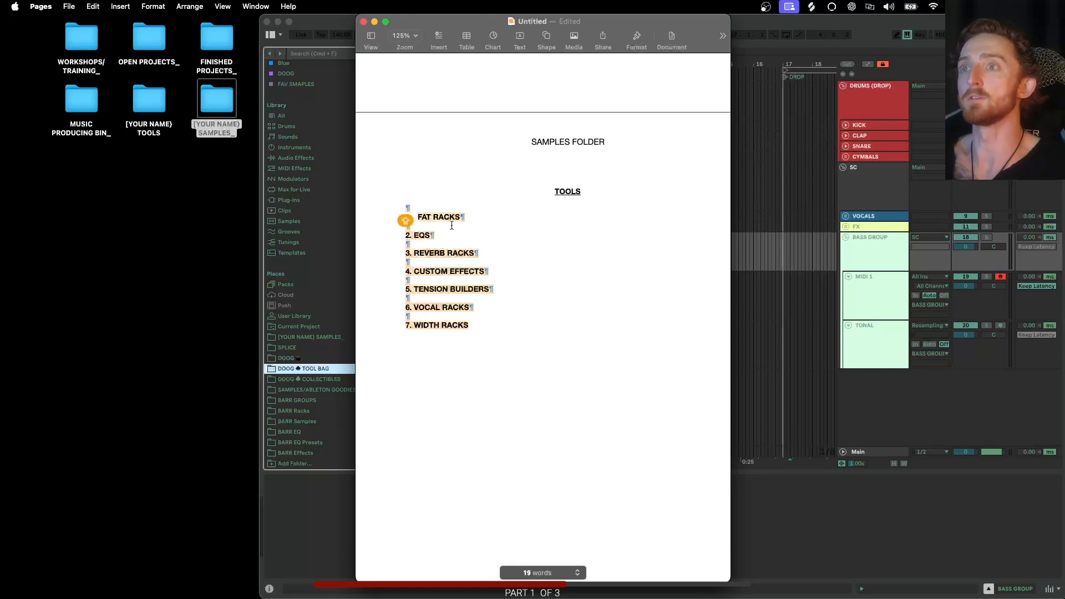
left_click(488, 216)
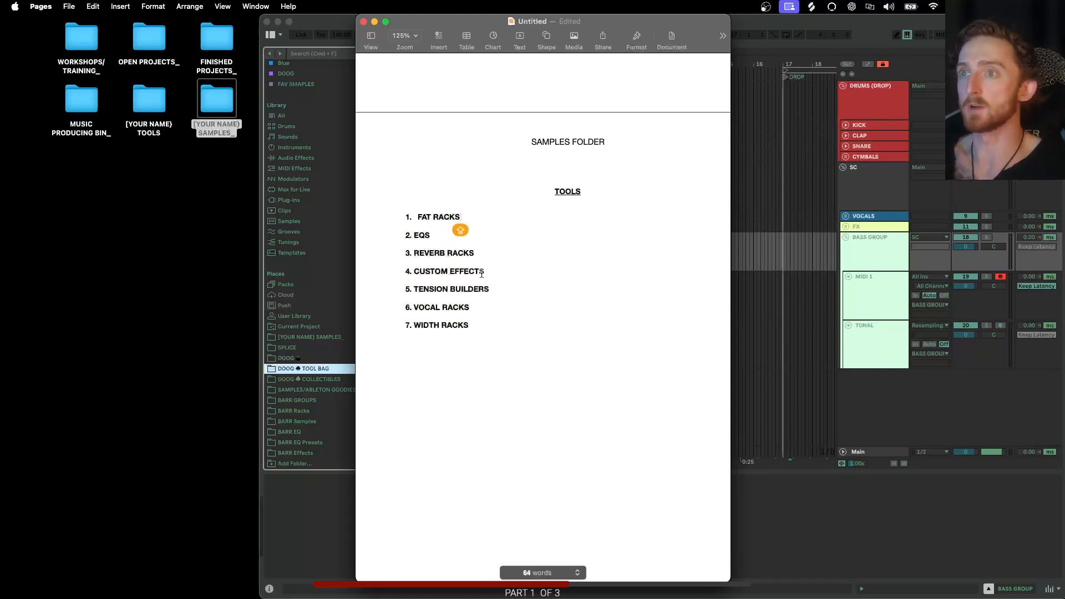
scroll(466, 311, "up", 6)
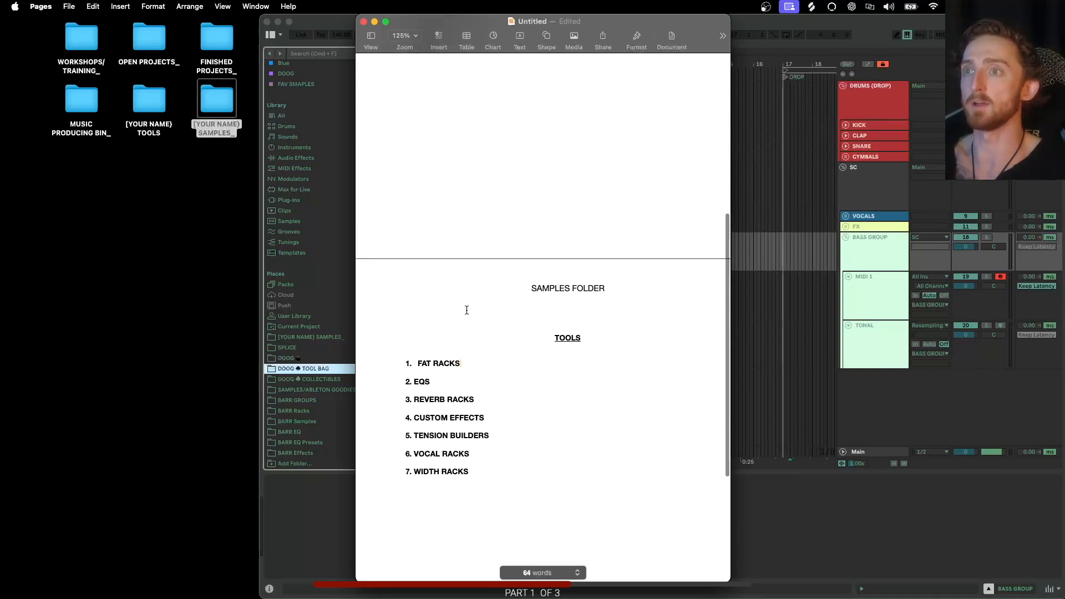
scroll(444, 236, "up", 9)
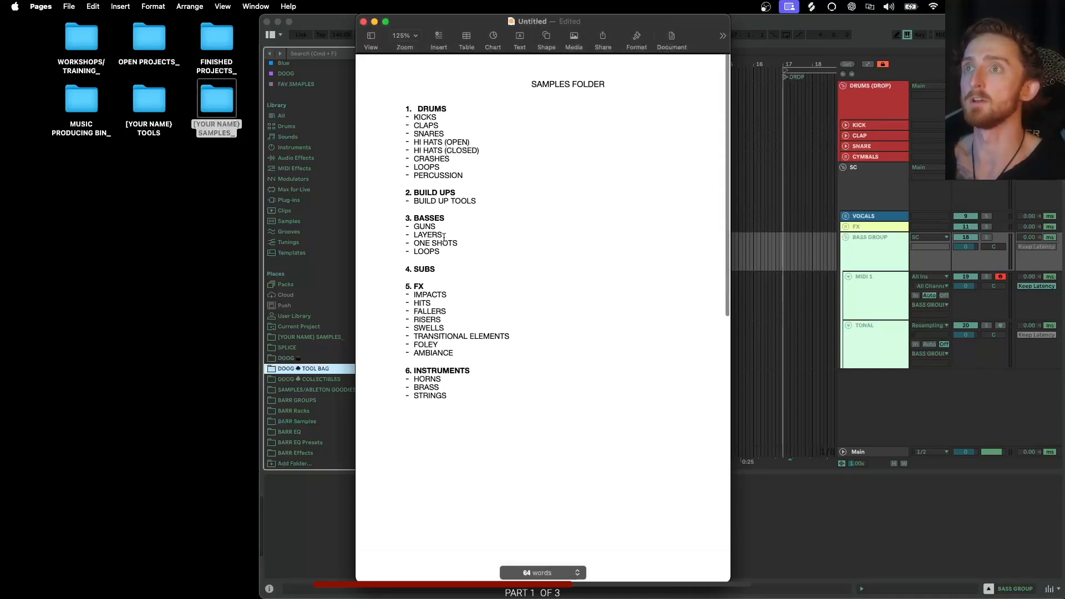
left_click(375, 22)
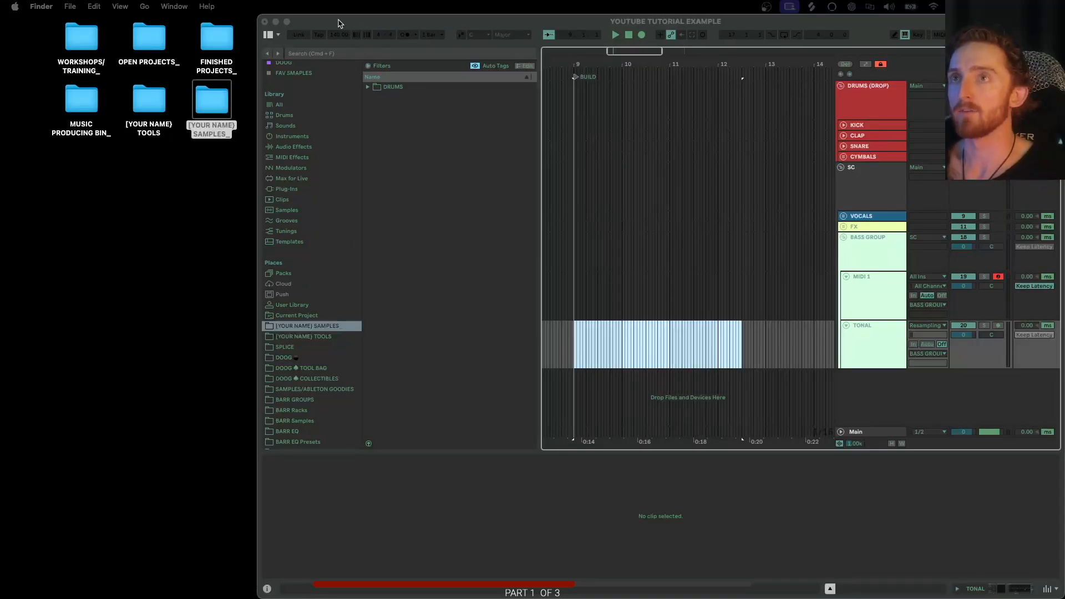
- Open the [YOUR NAME] SAMPLES_ folder from the desktop and browse through DRUMS into the KICKS subfolder
left_click_drag(341, 22, 333, 22)
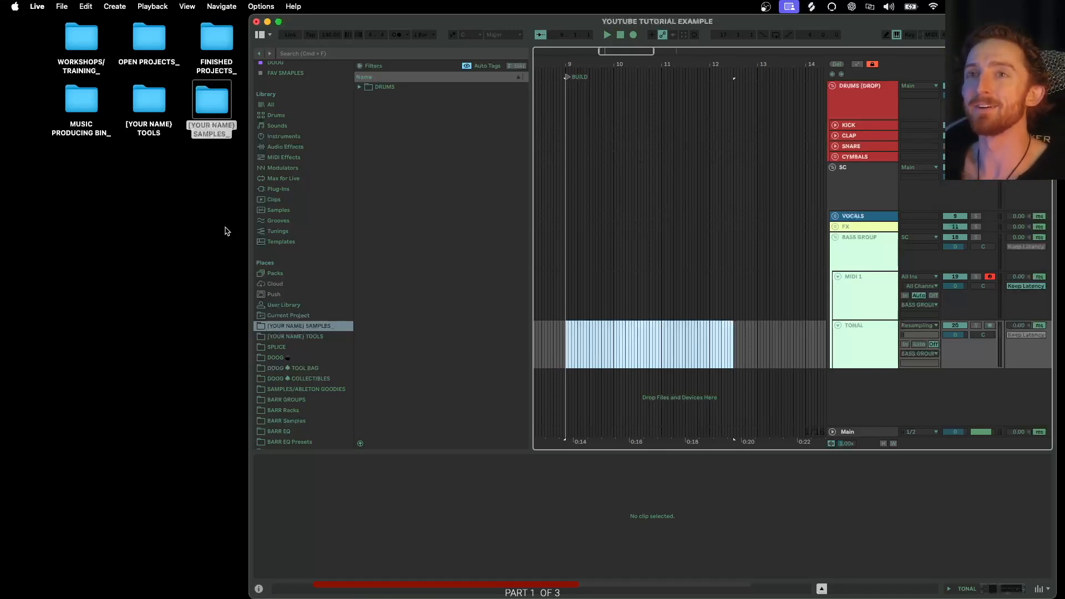
left_click_drag(567, 336, 758, 347)
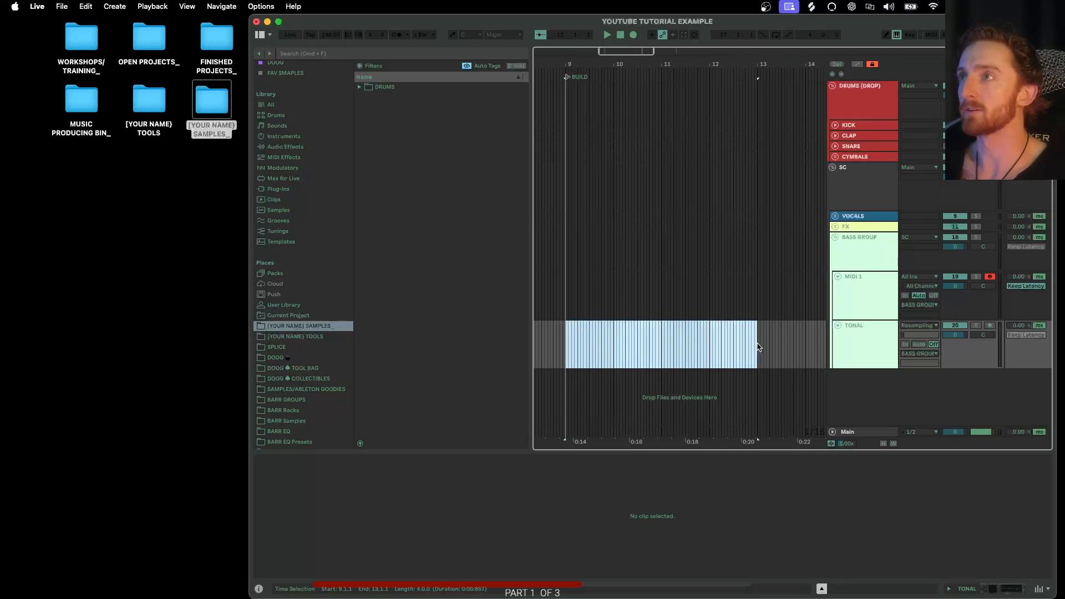
scroll(672, 343, "up", 2)
scroll(670, 342, "down", 3)
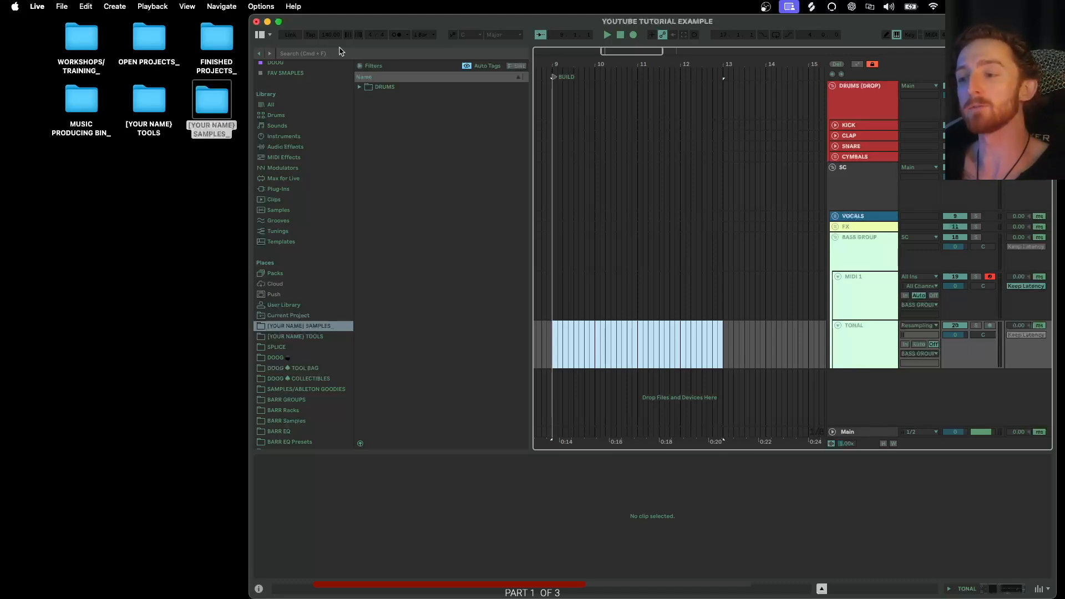
double_click(215, 104)
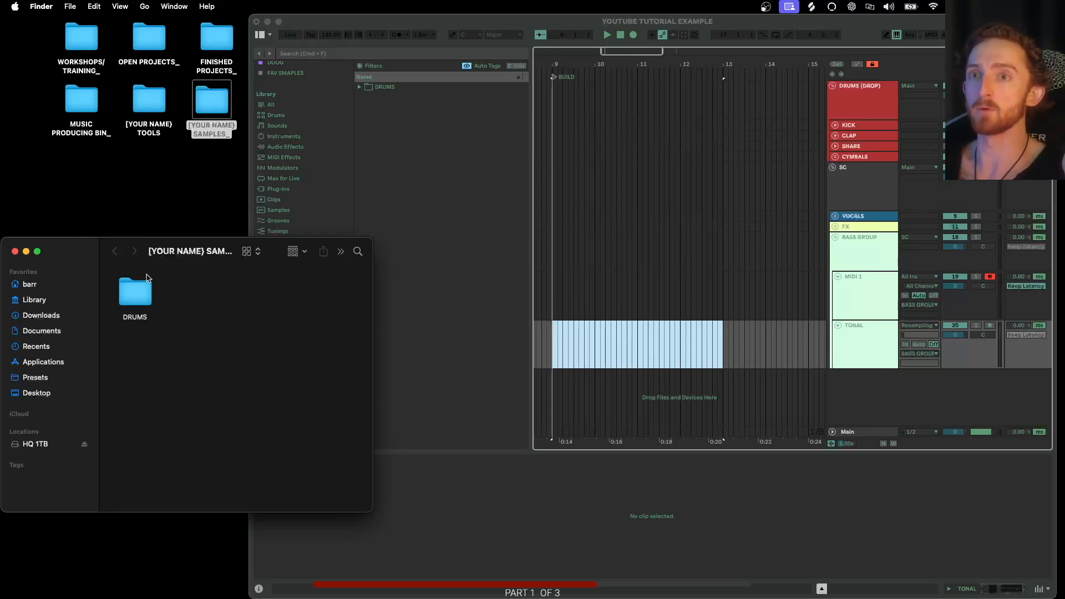
left_click(135, 300)
double_click(135, 300)
left_click(134, 298)
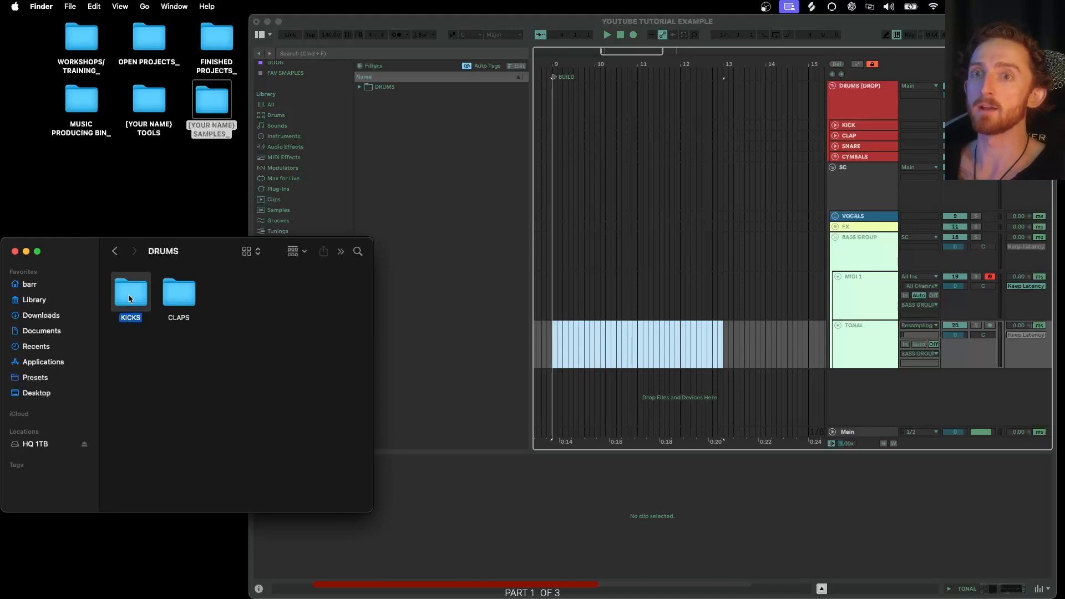
double_click(135, 298)
- Tidy the KICKS folder window with Clean Up so the drum loop file sits neatly
left_click_drag(143, 370, 143, 304)
right_click(172, 314)
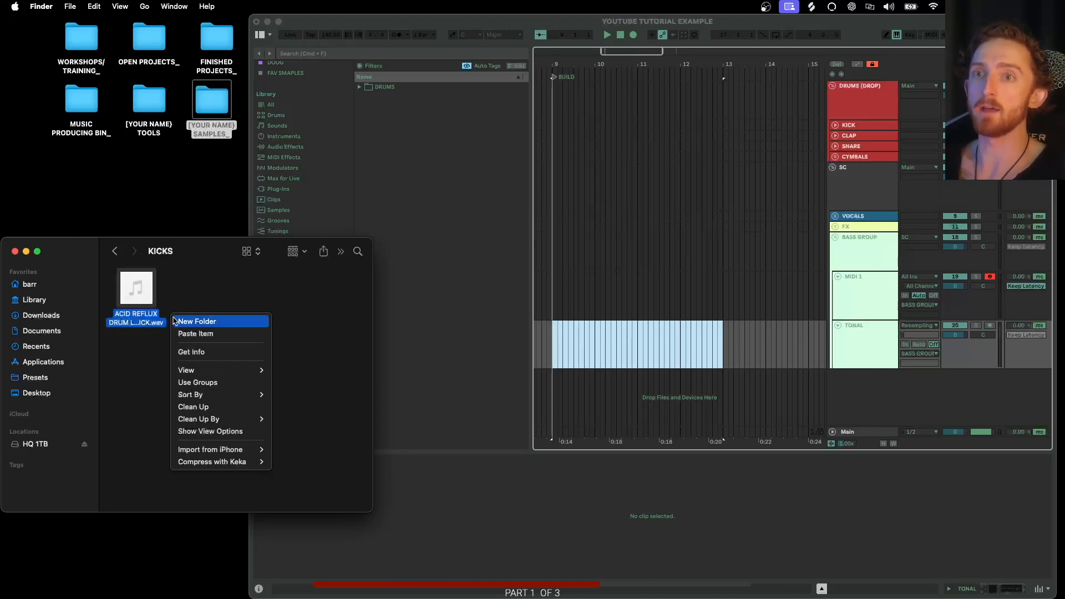
mouse_move(212, 416)
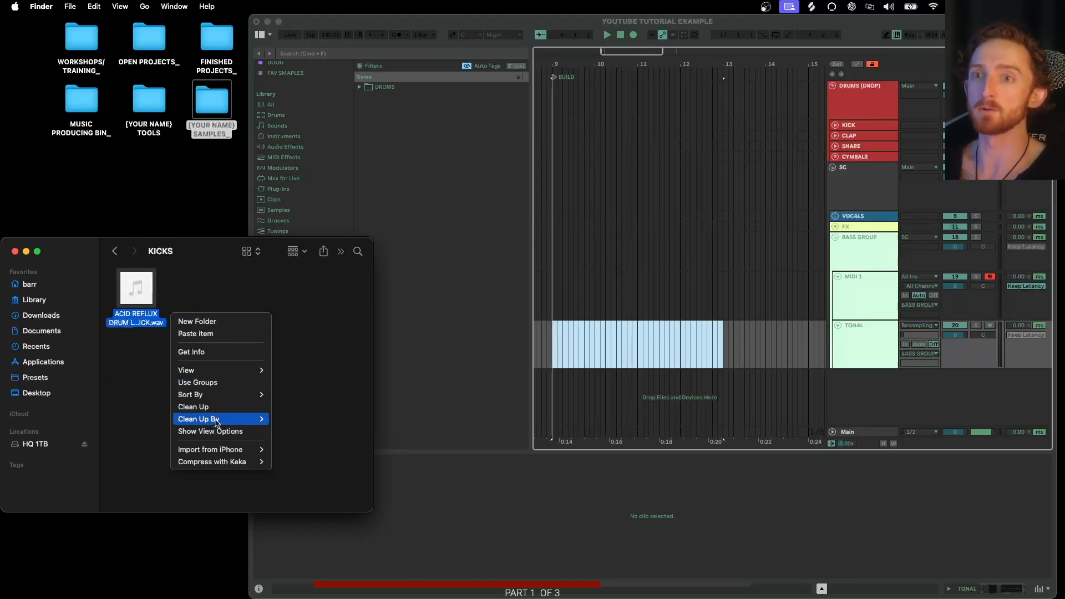
left_click(208, 412)
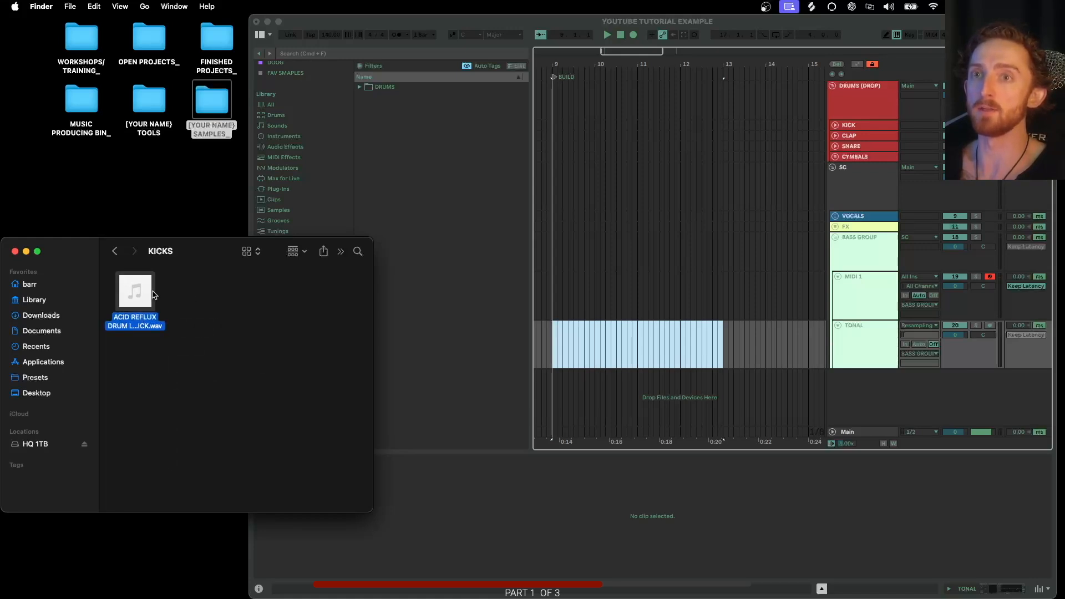
- Drag the ACID REFLUX drum loop from the KICKS folder onto the TONAL track in the arrangement
mouse_move(128, 300)
left_click_drag(132, 303, 553, 337)
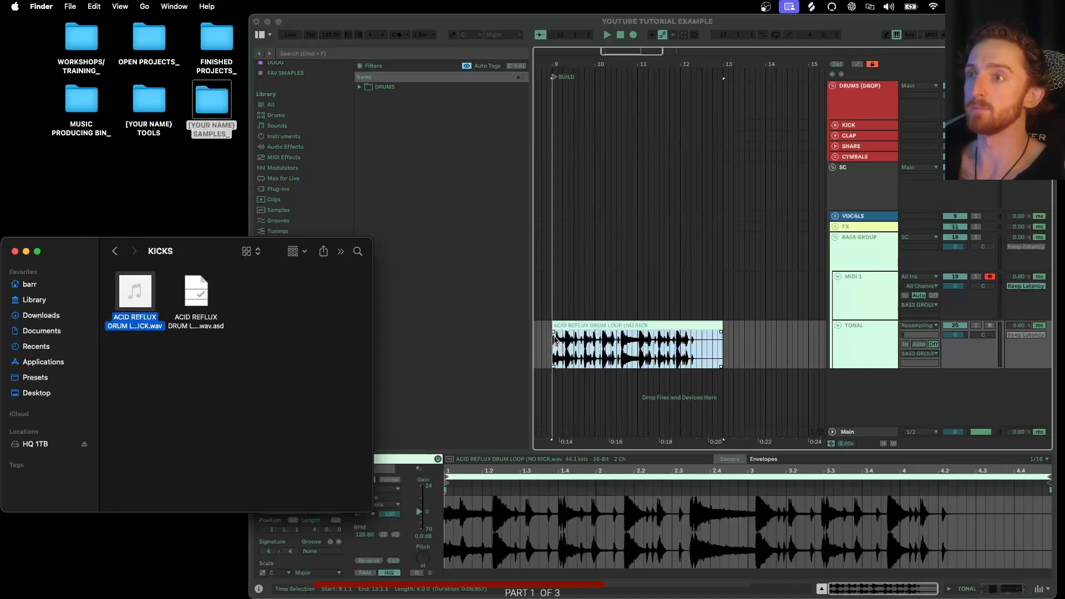
- Select the loop's .asd analysis file, then select the new drum clip and zoom the arrangement to it
left_click_drag(233, 301, 195, 302)
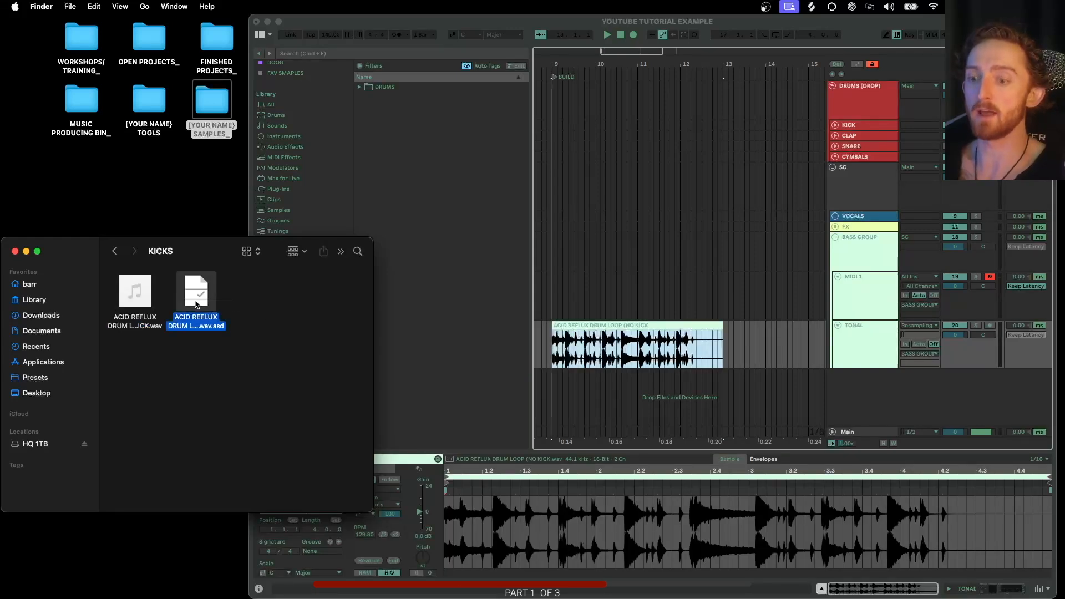
left_click(250, 318)
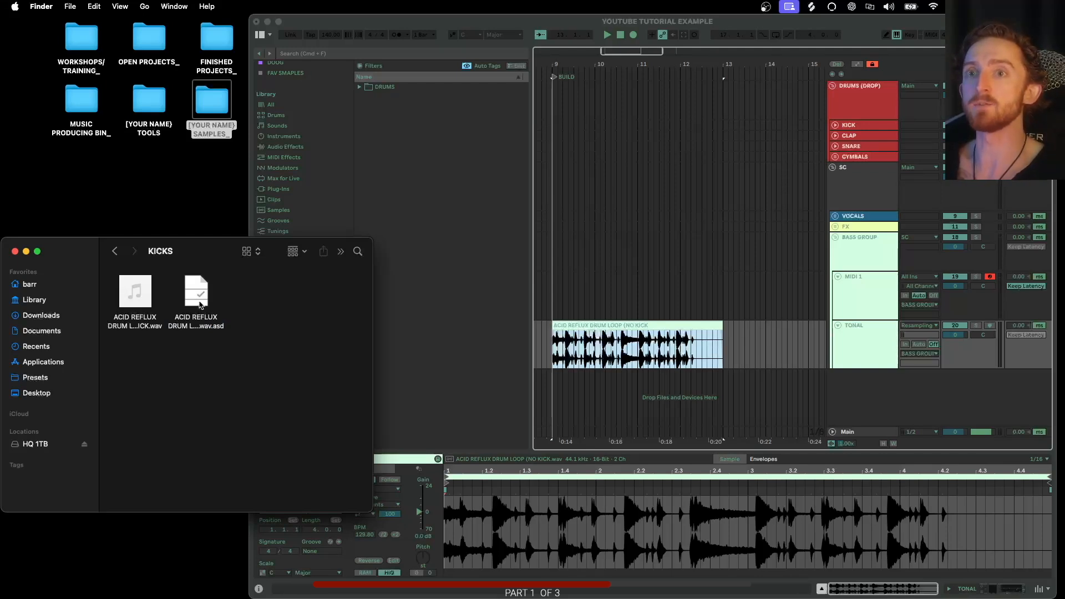
left_click(576, 356)
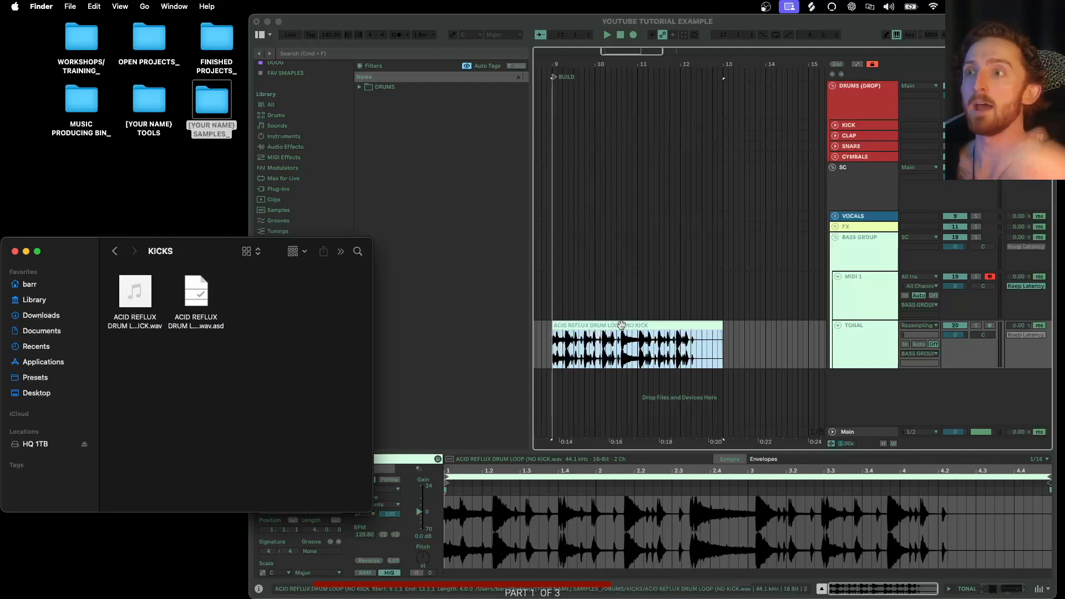
left_click(563, 356)
key("z")
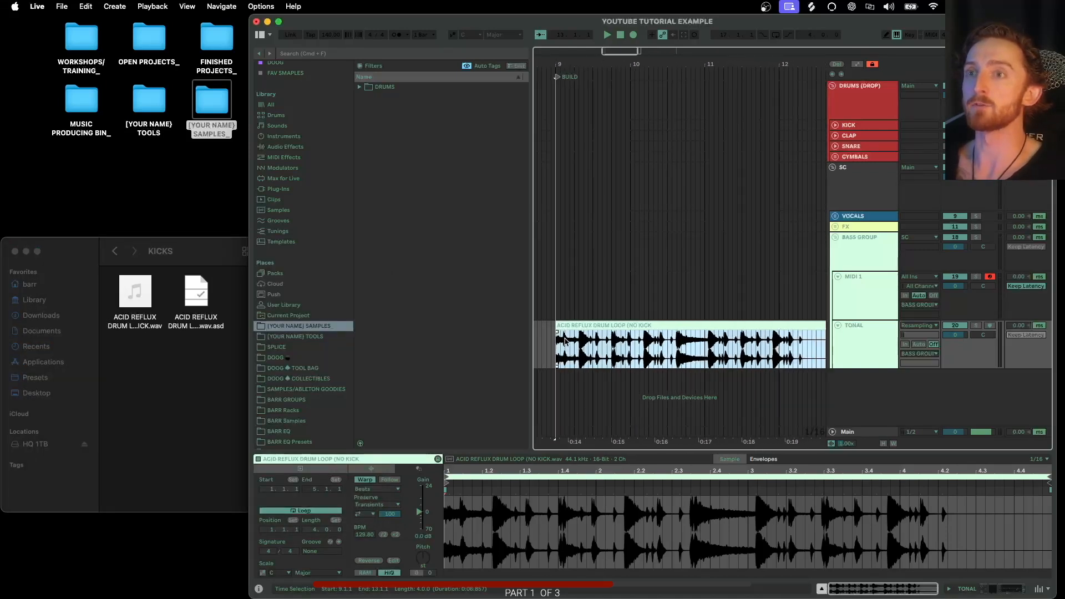
- Toggle the Warp setting of the ACID REFLUX drum loop clip in the clip view
scroll(564, 340, "up", 2)
scroll(565, 340, "left", 3)
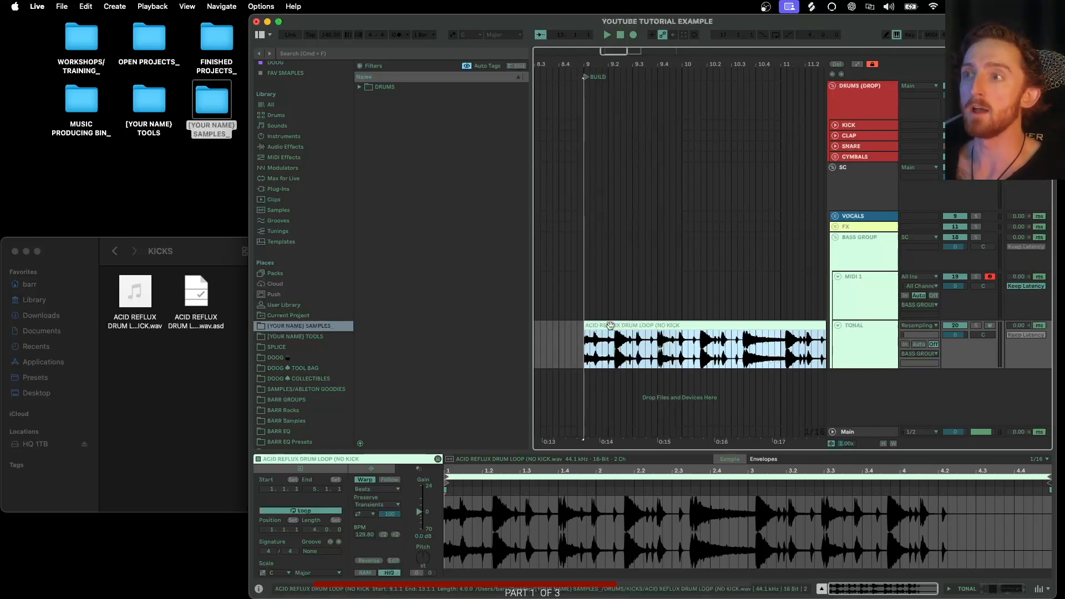
left_click(365, 481)
left_click(366, 481)
scroll(539, 377, "right", 2)
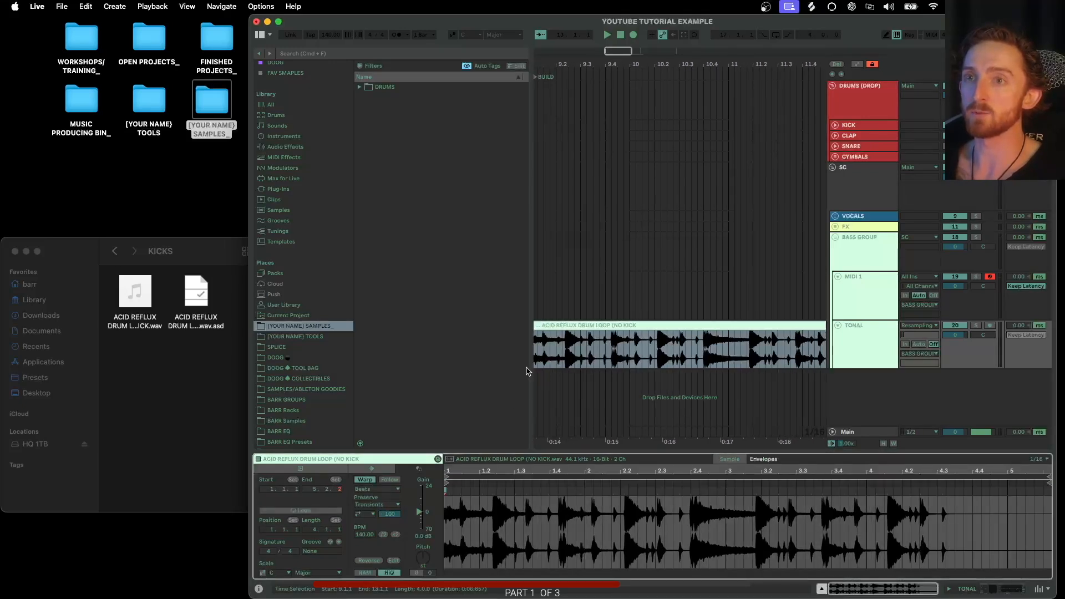
- Switch back to the KICKS folder and point out the .asd analysis file beside the drum loop
left_click(190, 247)
left_click(603, 324)
scroll(605, 327, "left", 2)
scroll(629, 338, "down", 2)
scroll(629, 337, "down", 2)
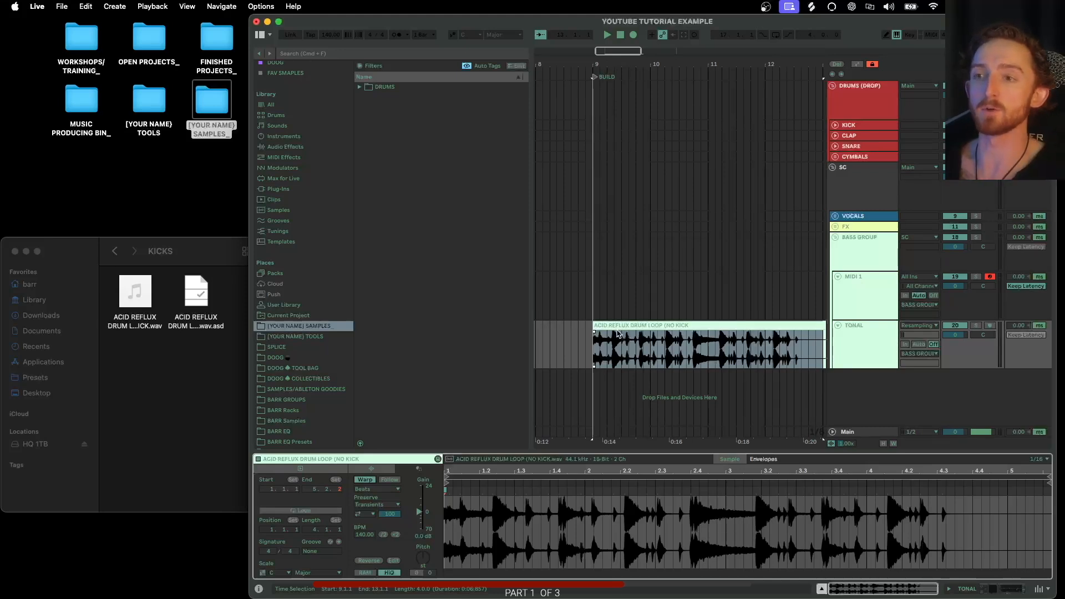
left_click(97, 254)
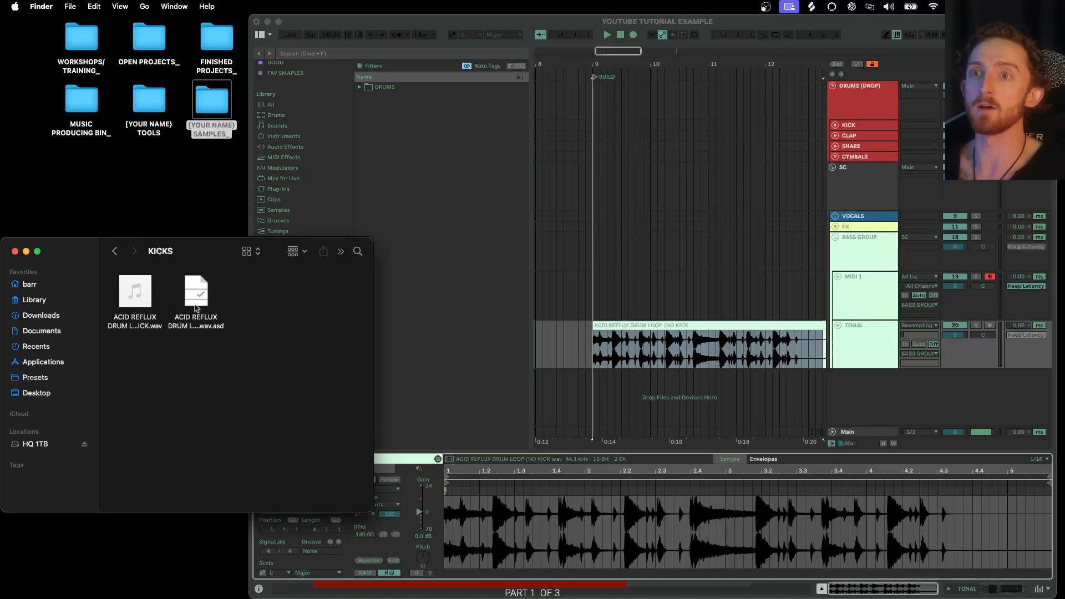
left_click_drag(231, 301, 203, 302)
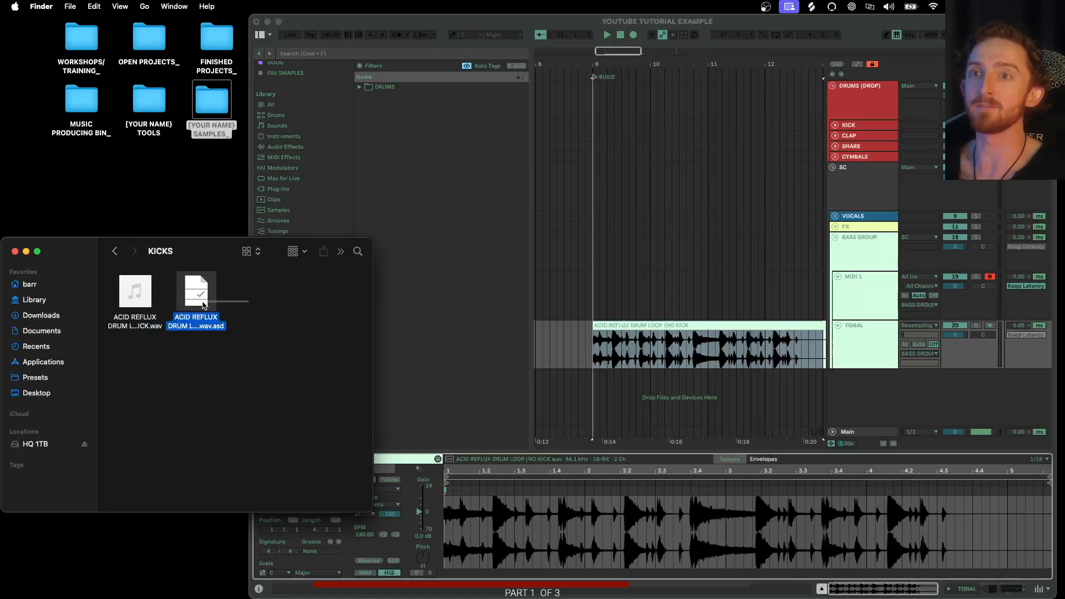
left_click_drag(203, 302, 240, 301)
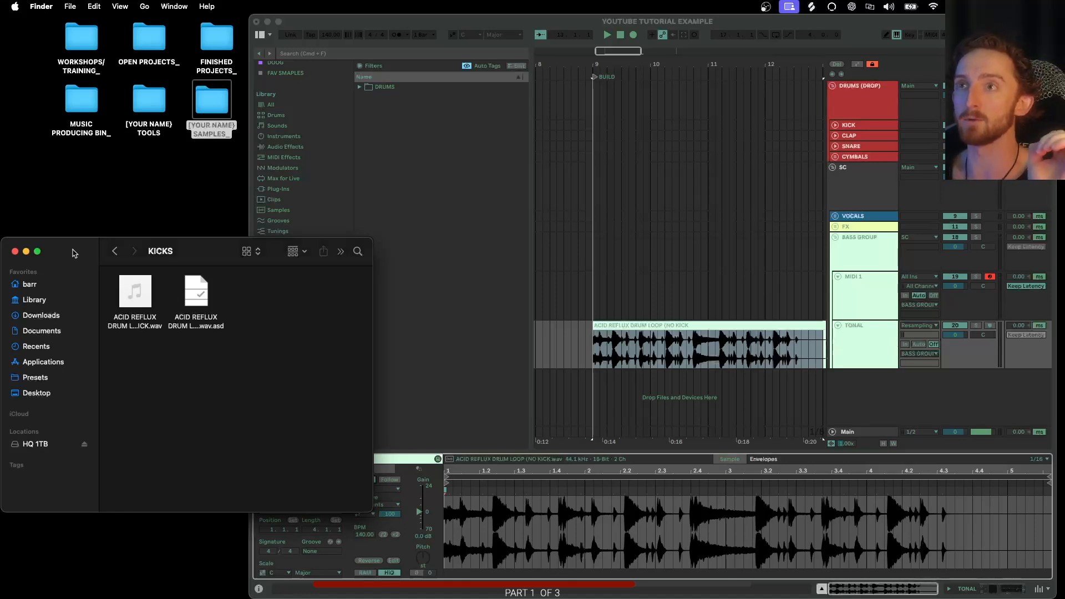
- Reopen the samples folder, browse through DRUMS into KICKS, and close the window again
left_click(15, 251)
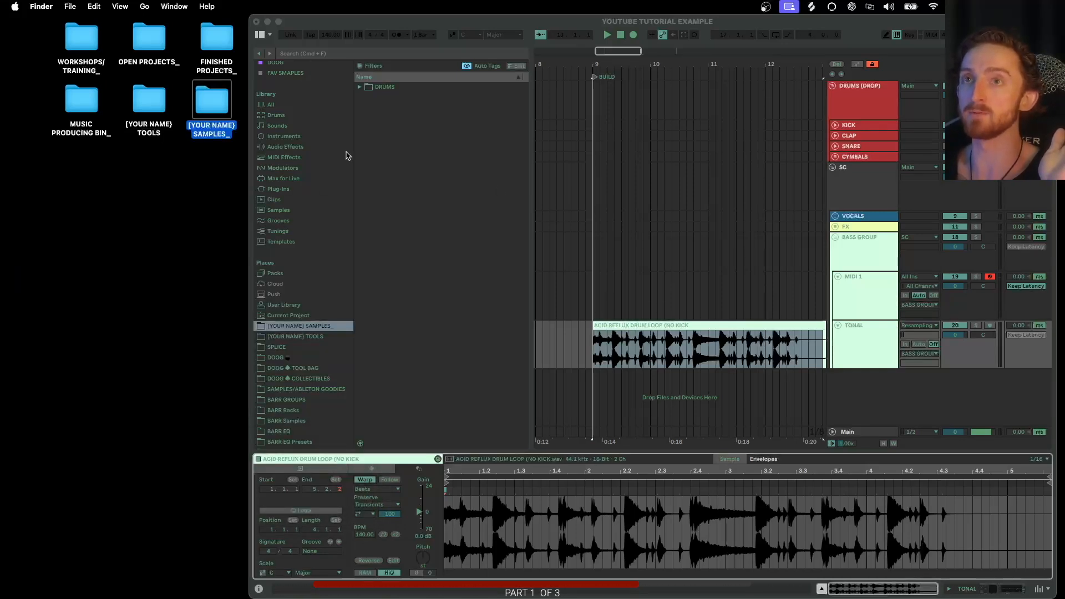
double_click(207, 97)
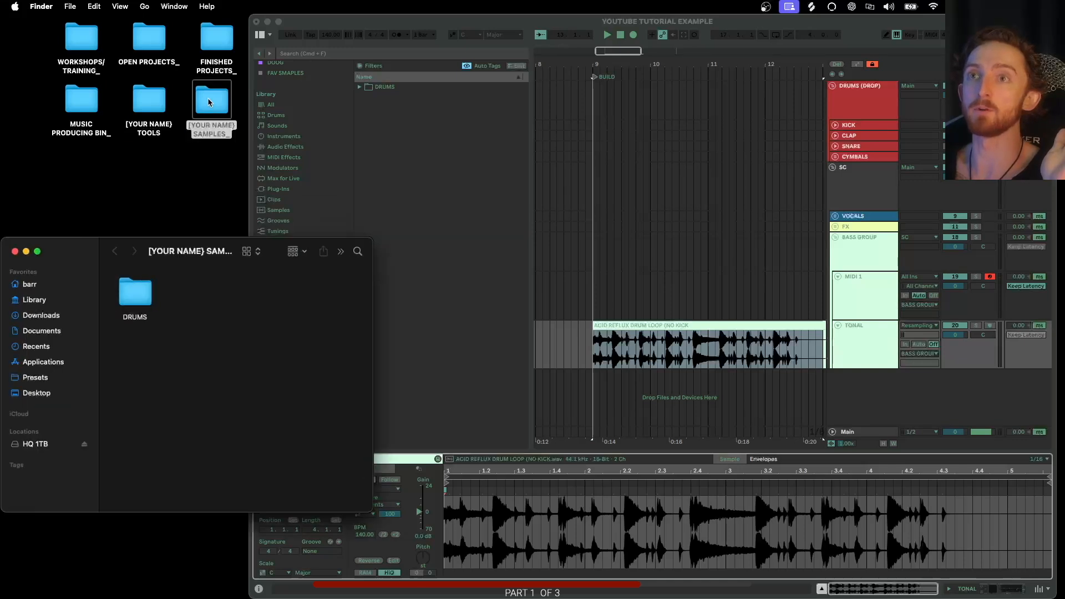
left_click(132, 288)
double_click(130, 289)
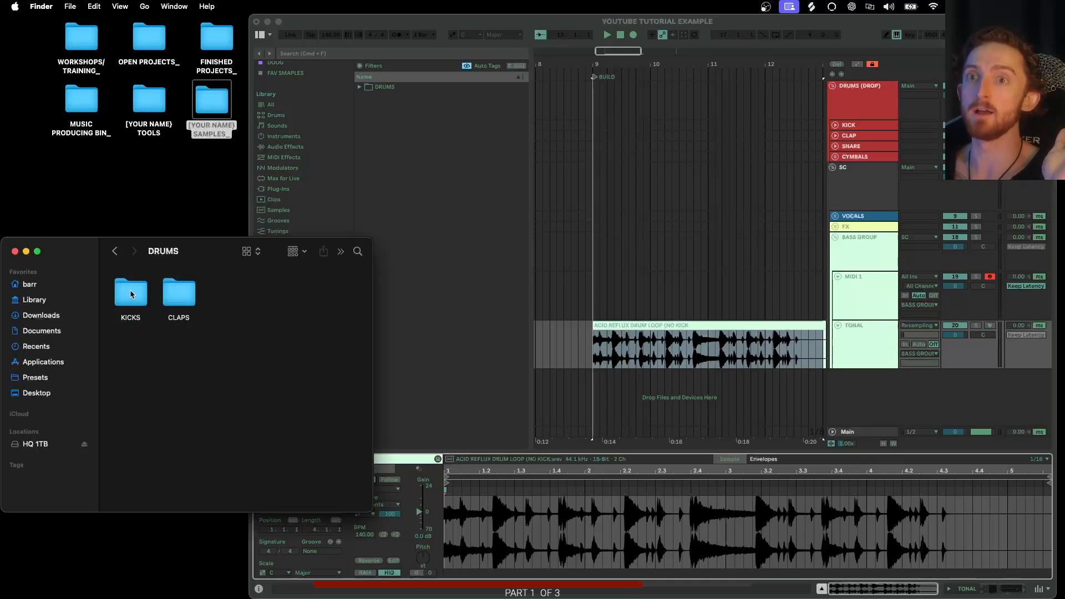
double_click(132, 289)
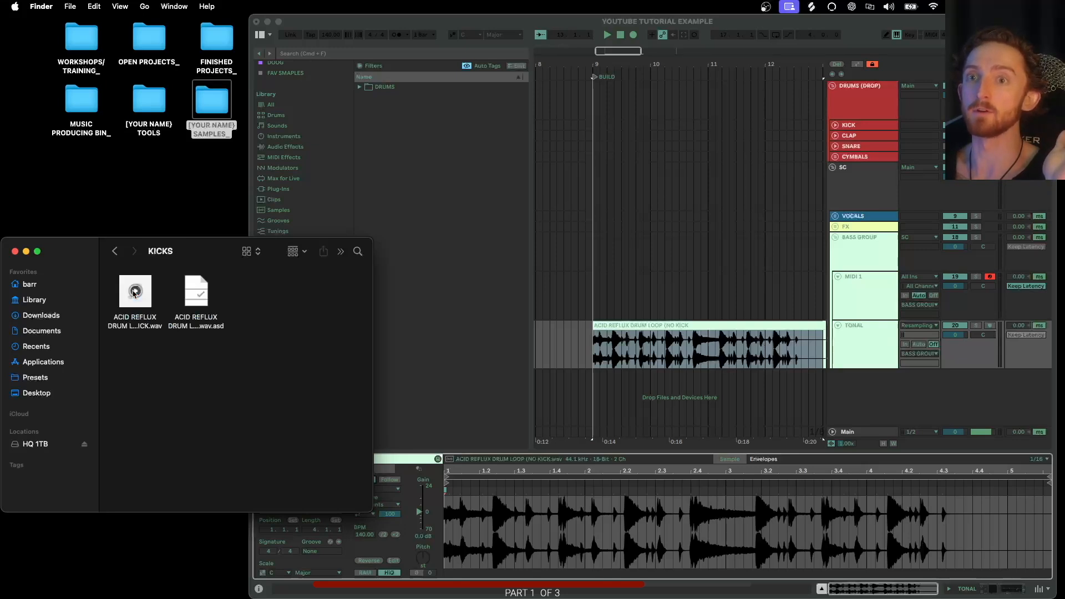
left_click(15, 251)
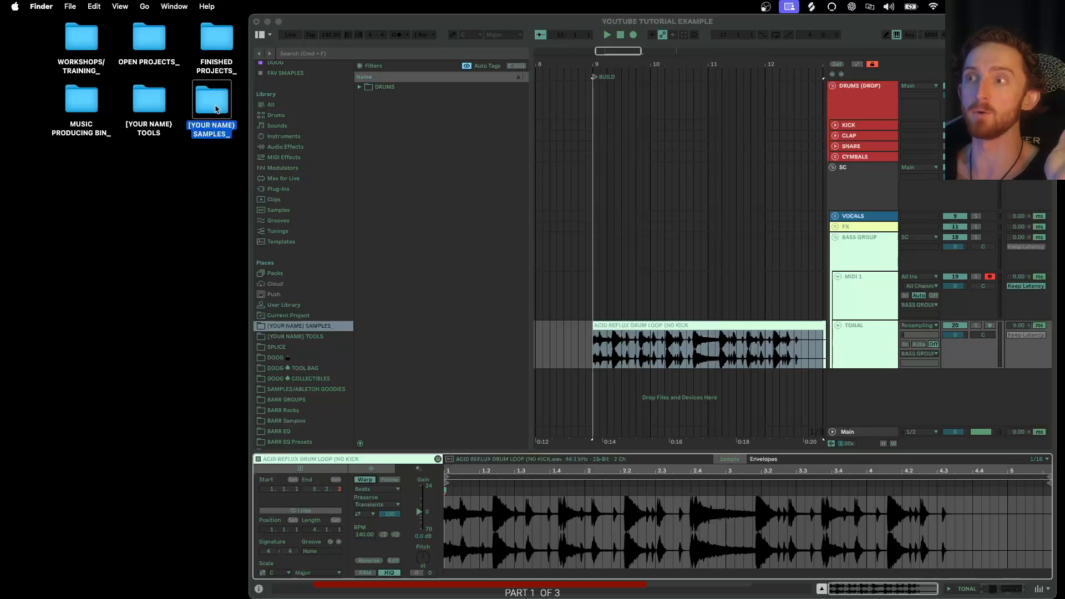
- Move the [YOUR NAME] SAMPLES folder into the [YOUR NAME] TOOLS folder, then close the project, saving changes
left_click_drag(212, 105, 145, 104)
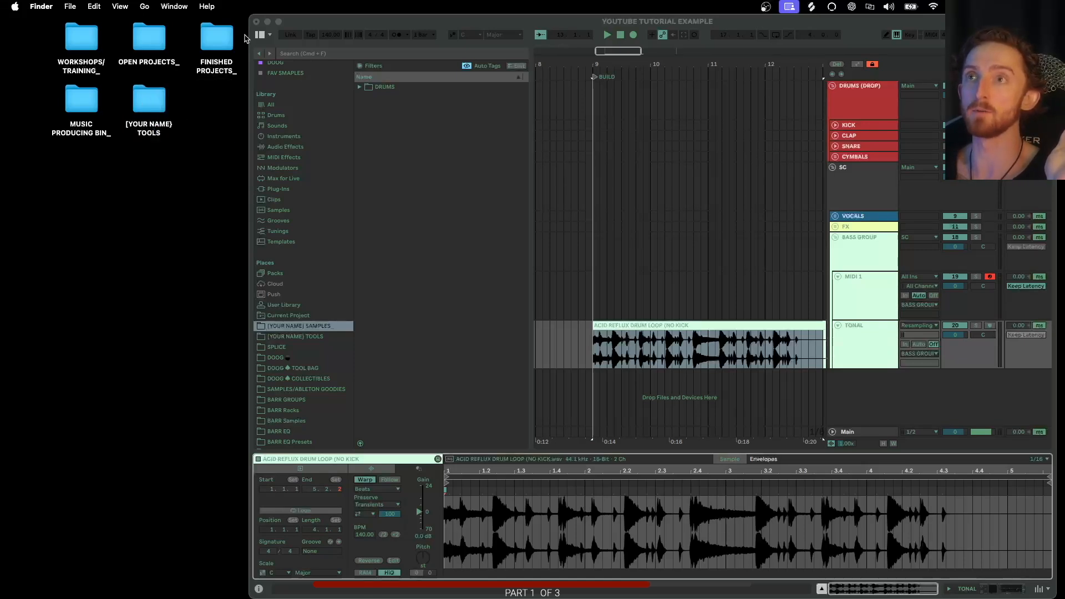
left_click(256, 22)
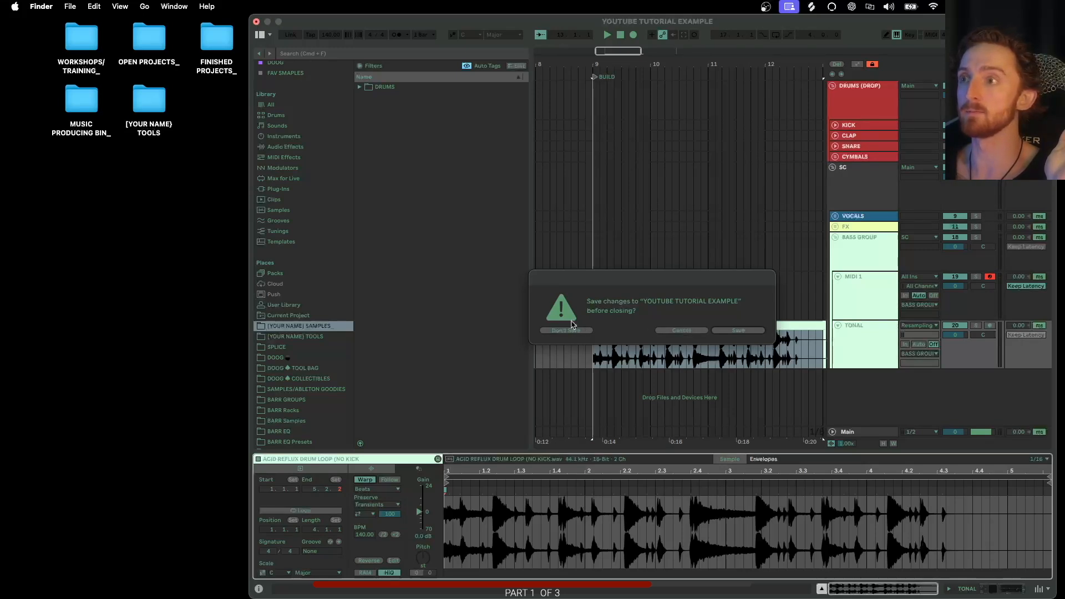
left_click(738, 331)
left_click(737, 331)
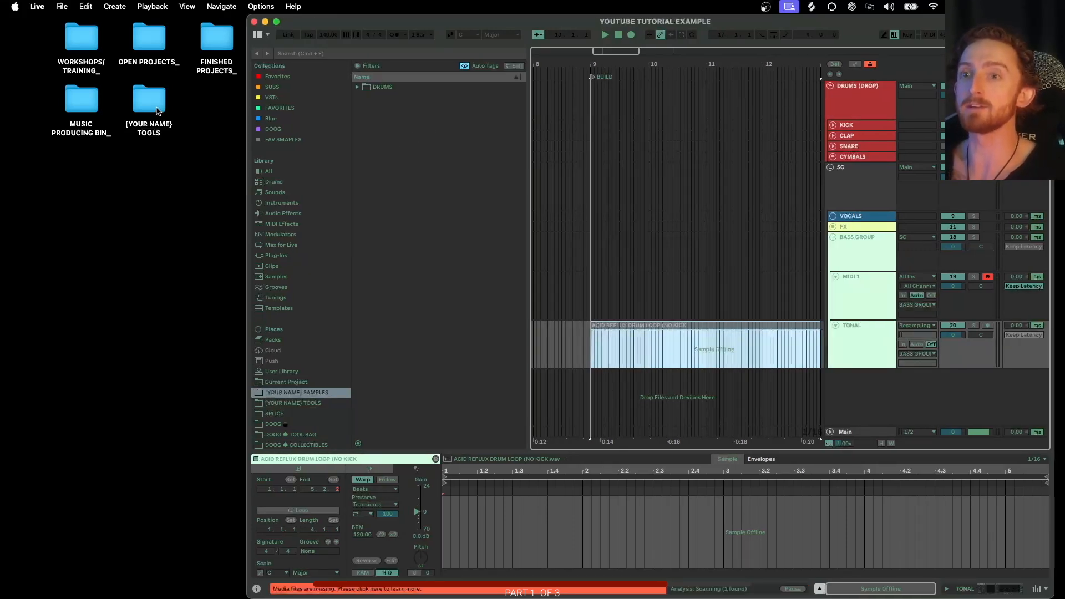
- Inspect the offline drum loop clip in the arrangement
left_click(652, 351)
scroll(649, 349, "right", 3)
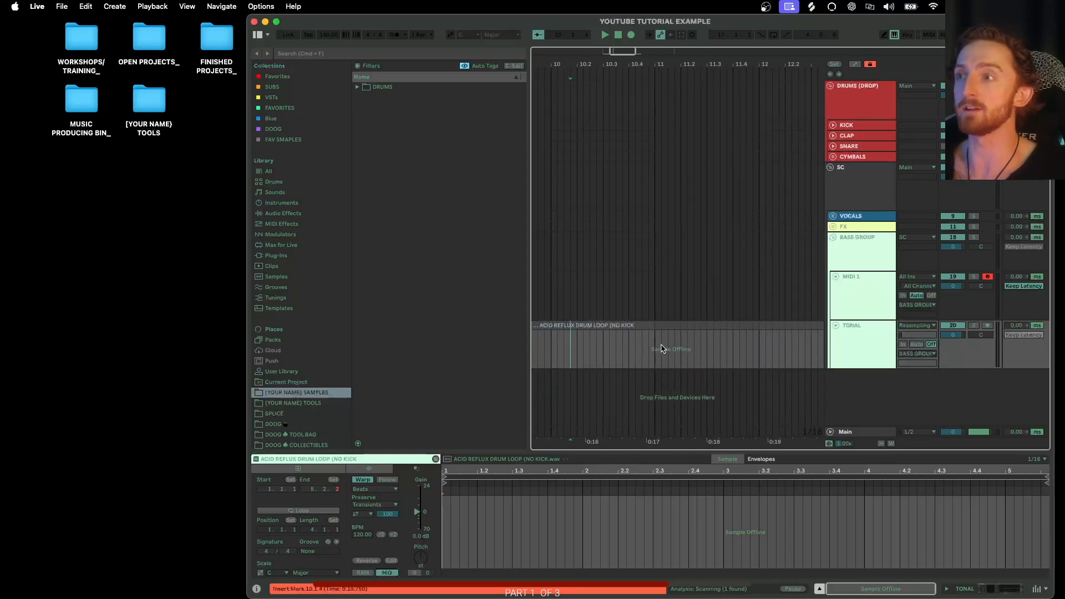
scroll(642, 346, "left", 3)
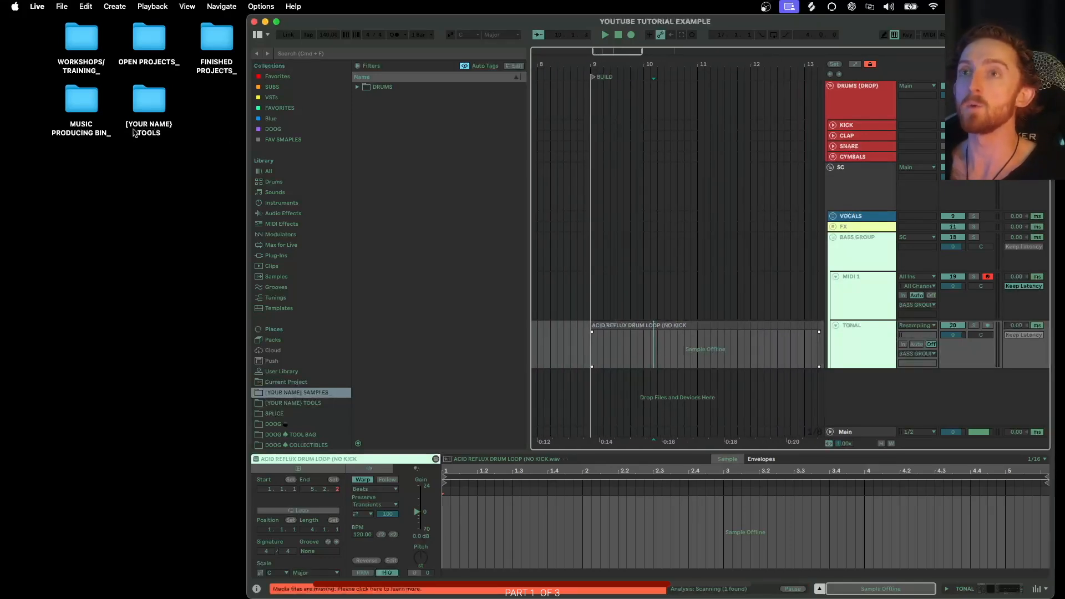
- Move the [YOUR NAME] SAMPLES folder out of the TOOLS folder back onto the desktop and close the window
double_click(148, 99)
left_click_drag(211, 243, 204, 101)
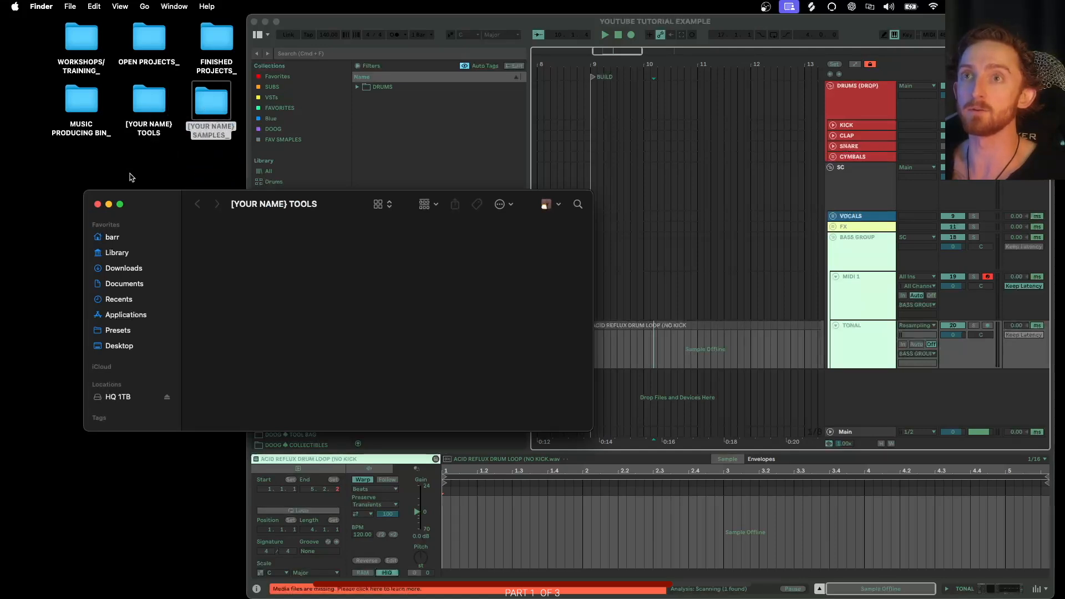
left_click(96, 205)
- Check the drum loop clip in the arrangement again
scroll(643, 348, "right", 2)
scroll(644, 348, "left", 1)
left_click(572, 345)
scroll(632, 333, "left", 2)
scroll(647, 323, "up", 2)
scroll(616, 316, "right", 1)
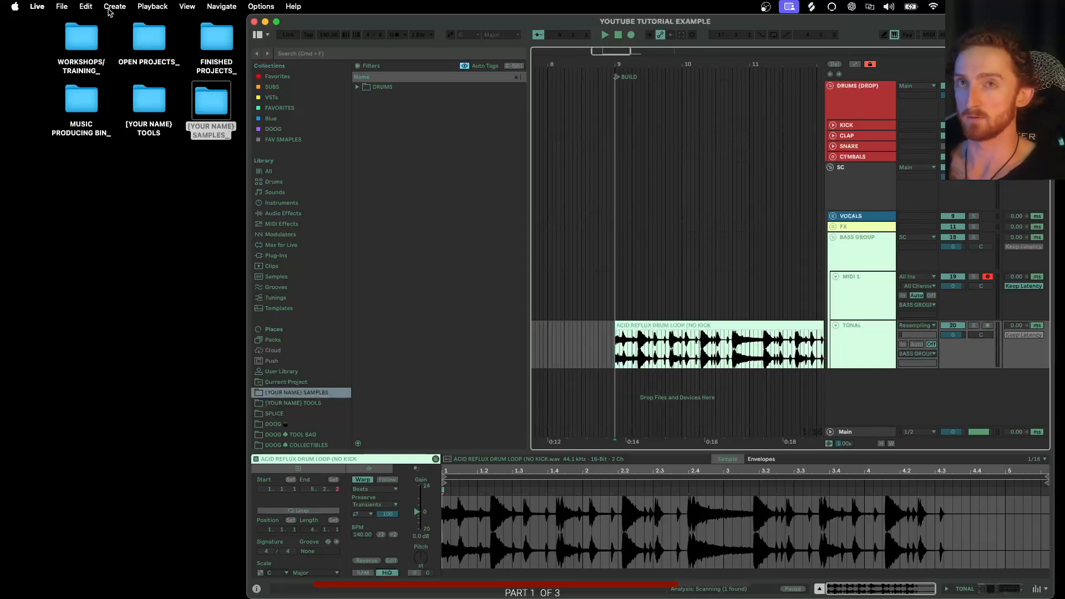
left_click(64, 7)
mouse_move(82, 6)
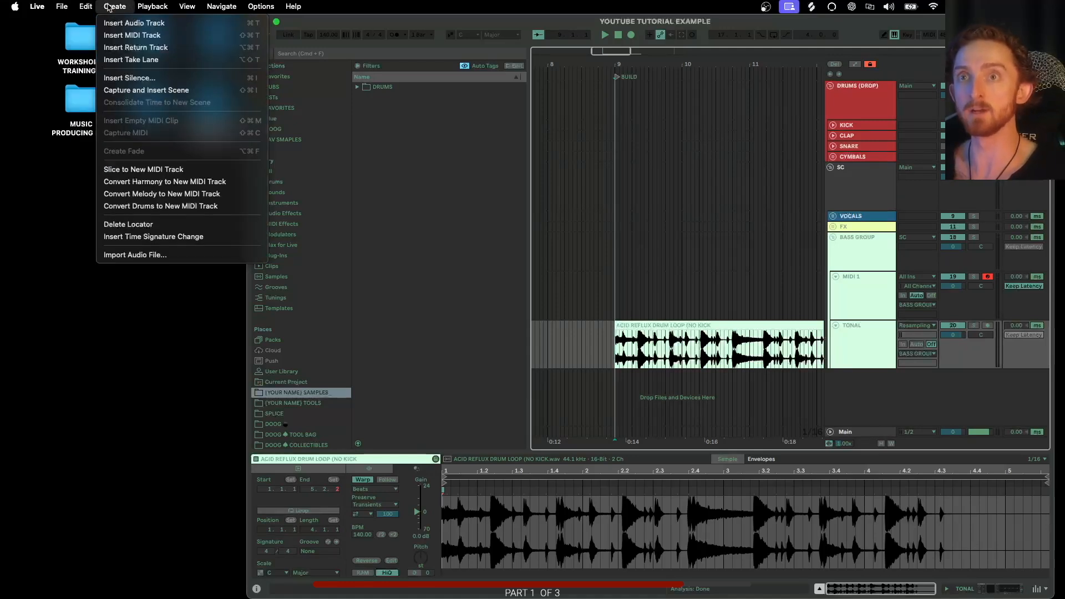
left_click(408, 24)
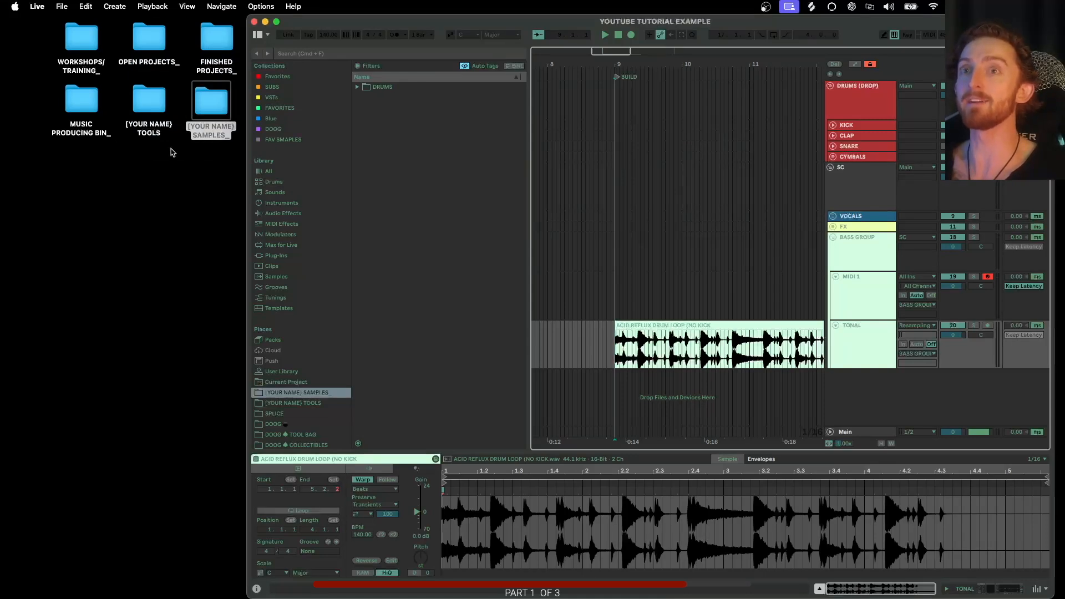
- Select the desktop folders to point out the storage layout
left_click_drag(212, 145, 80, 45)
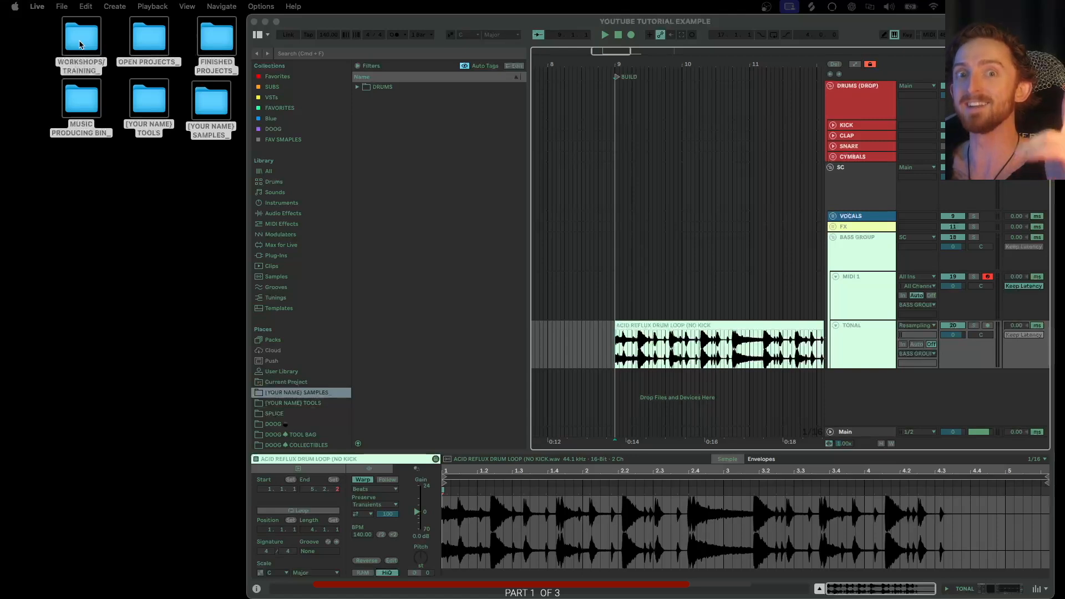
left_click(336, 26)
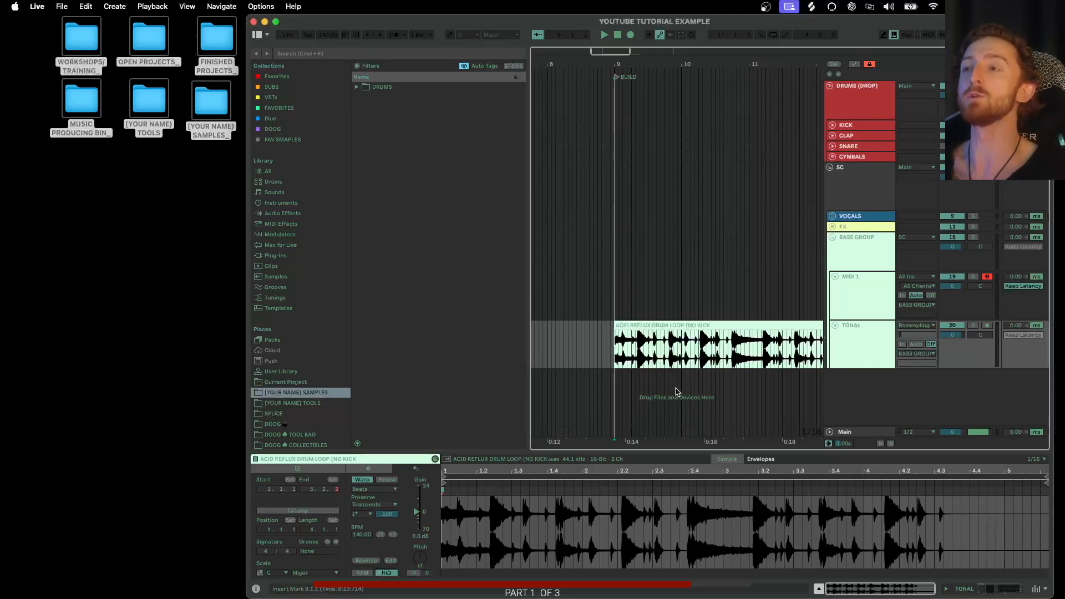
scroll(643, 346, "right", 3)
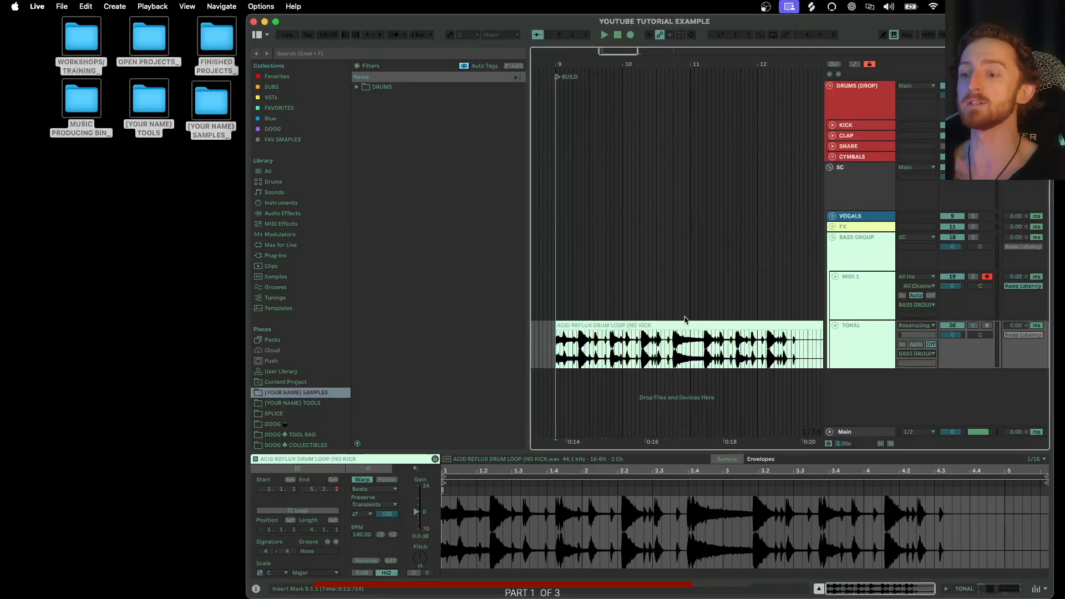
left_click(215, 161)
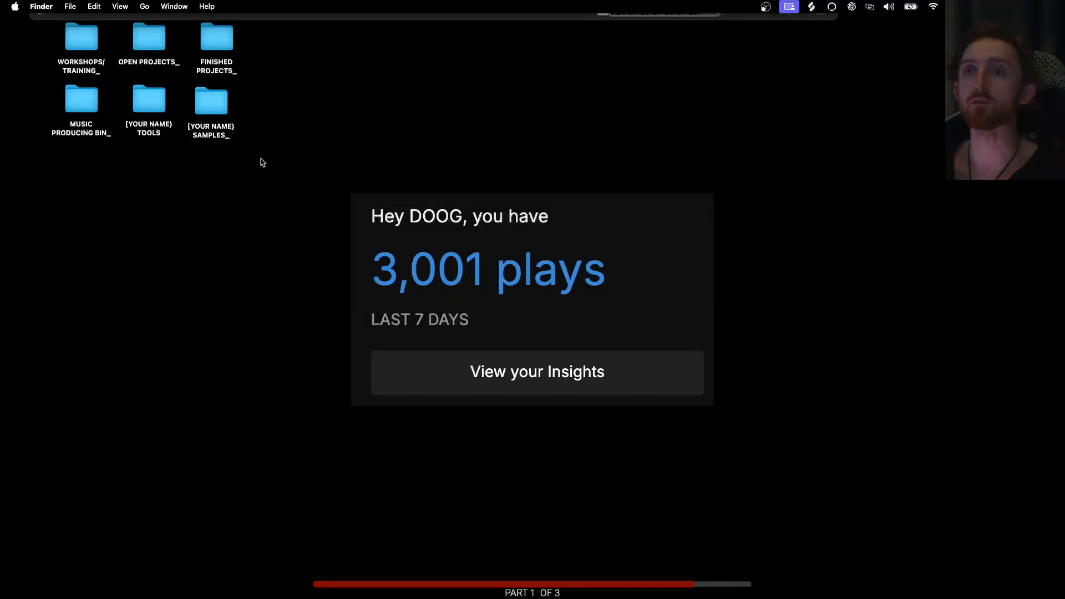
left_click(262, 160)
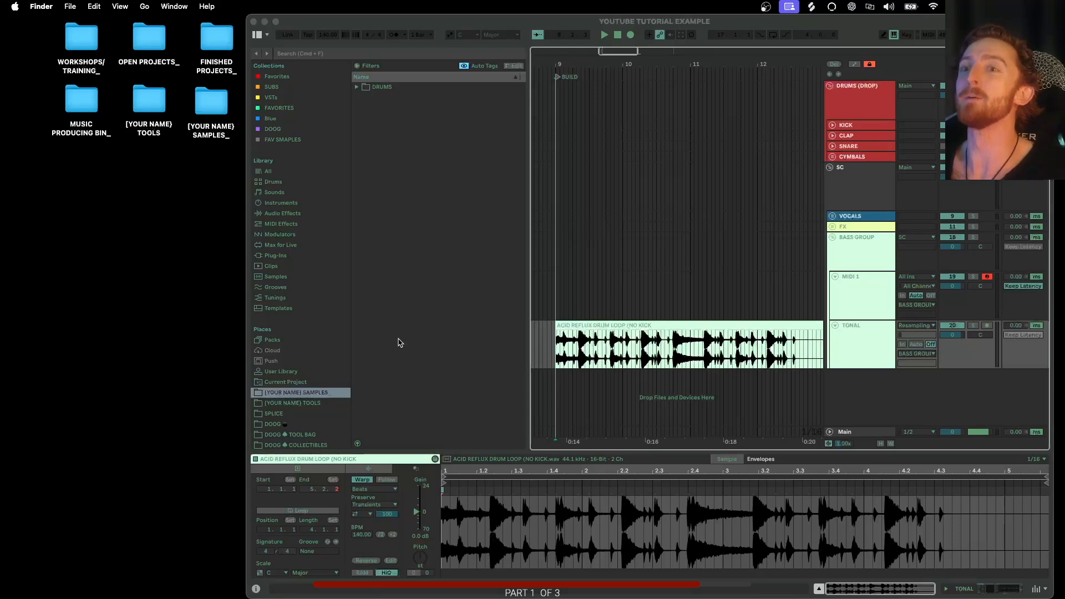
- Open a Finder window and browse the home folder's Splice folder through presets and sounds into packs
left_click(594, 325)
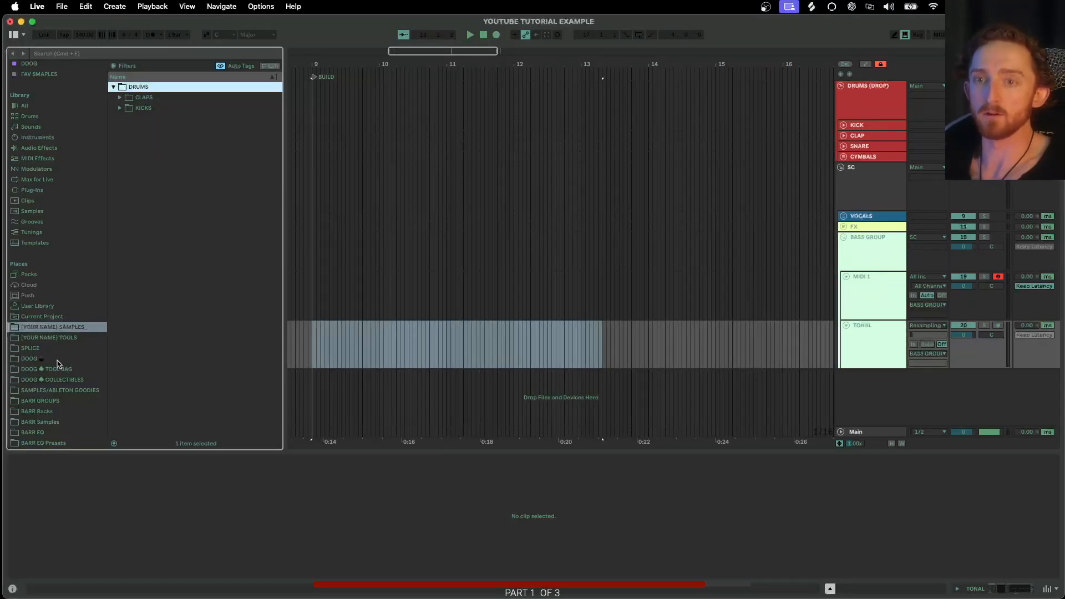
key("super+Tab")
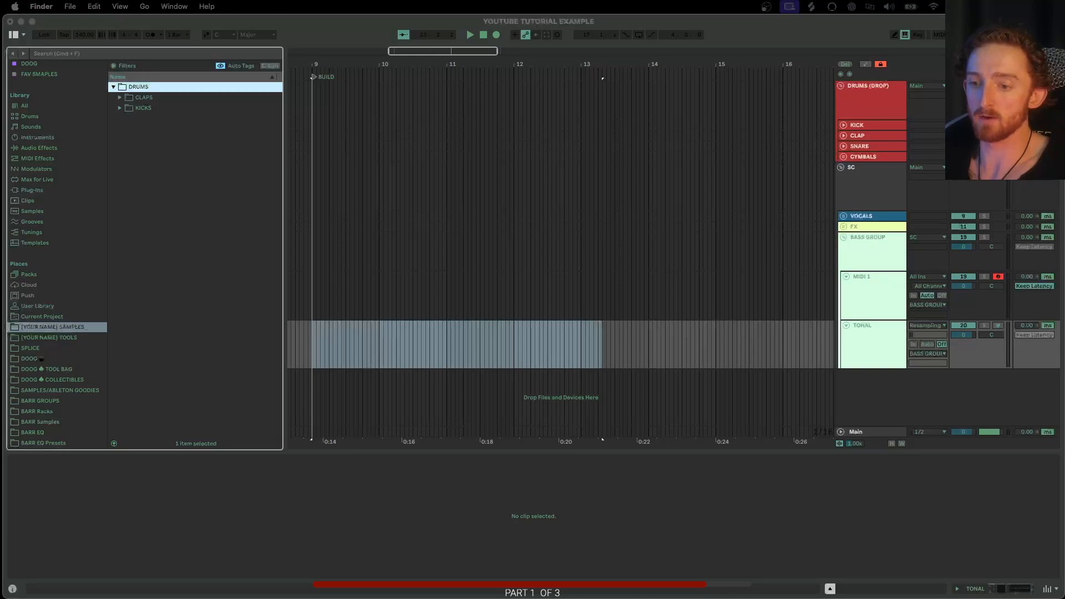
left_click_drag(335, 596, 335, 185)
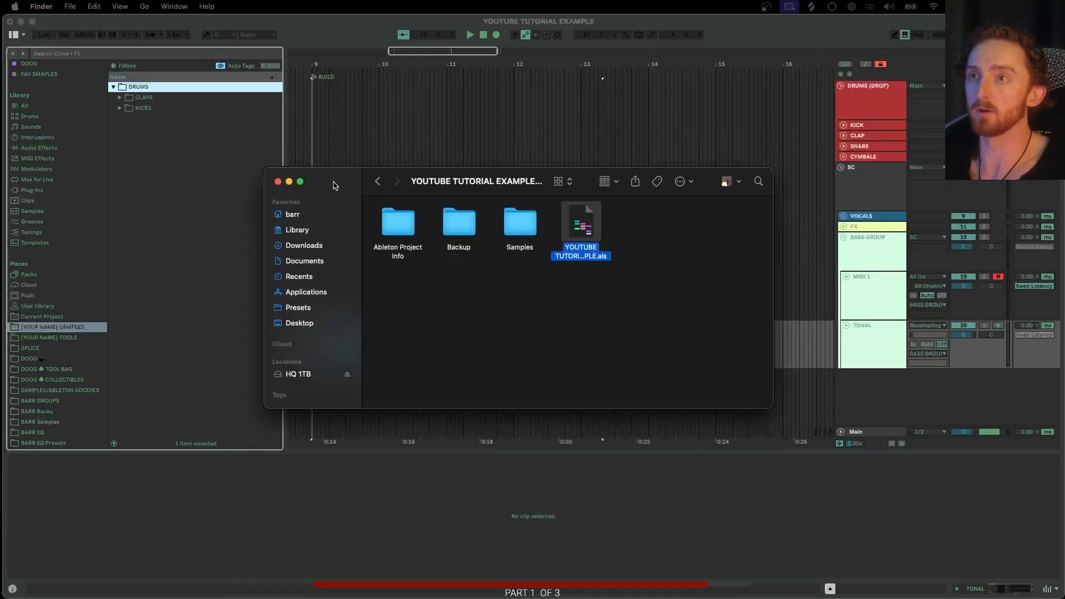
left_click(294, 216)
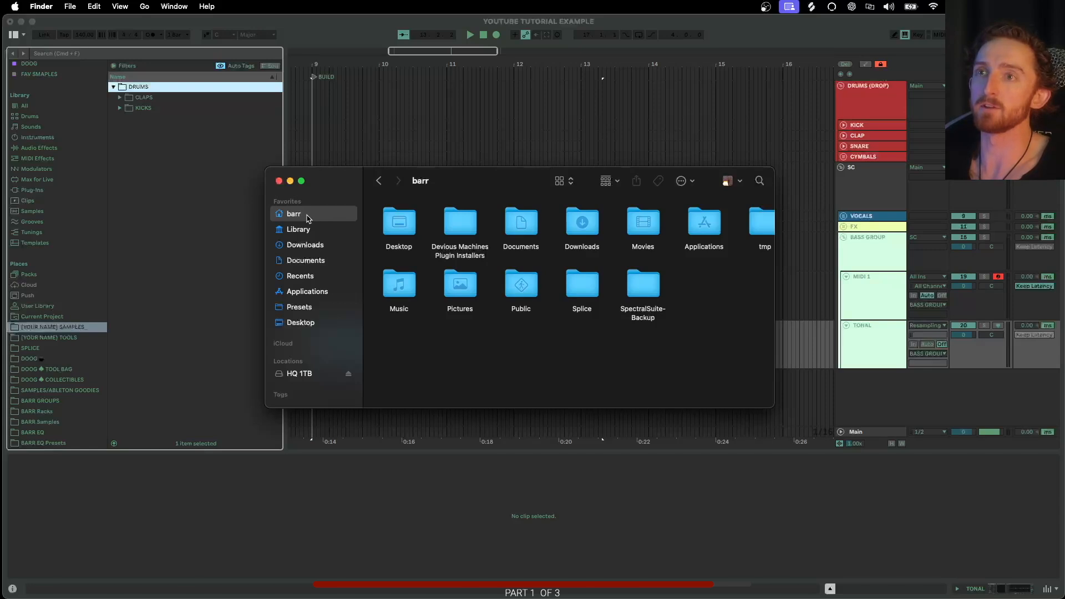
double_click(579, 285)
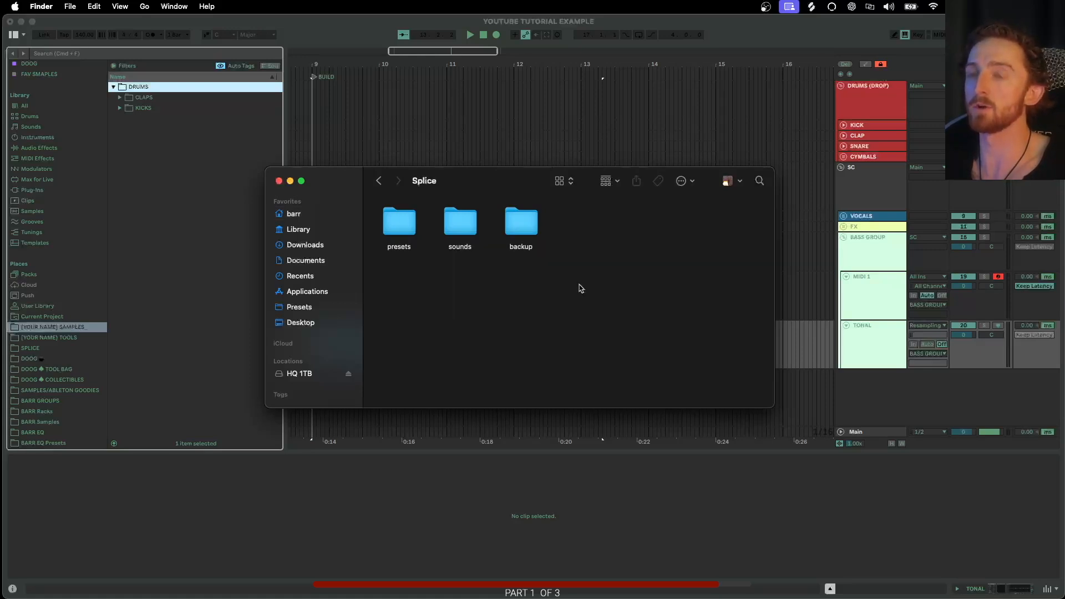
double_click(402, 228)
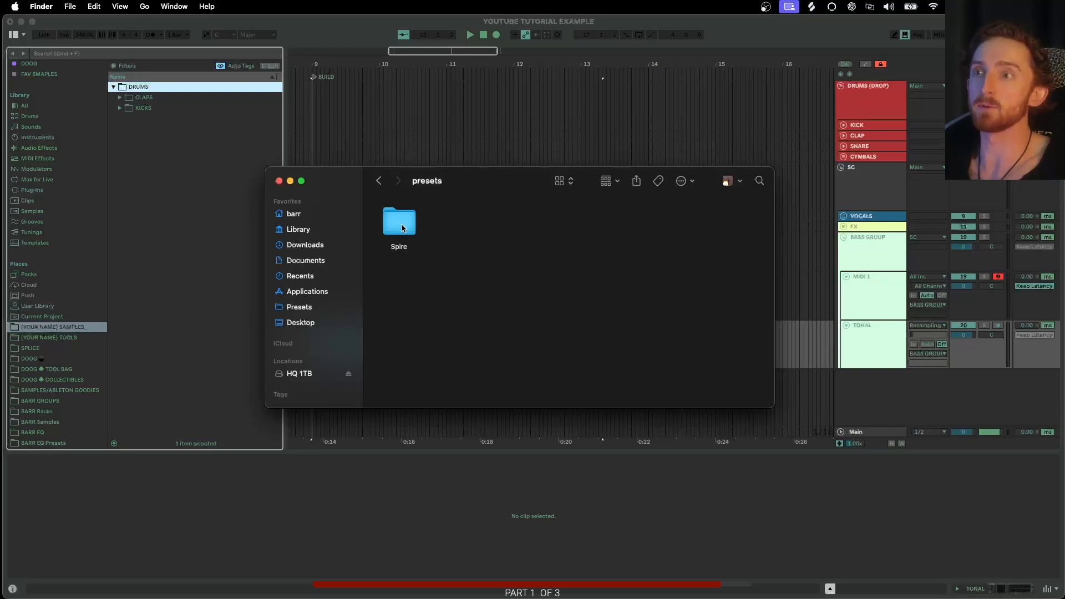
left_click(378, 181)
double_click(458, 228)
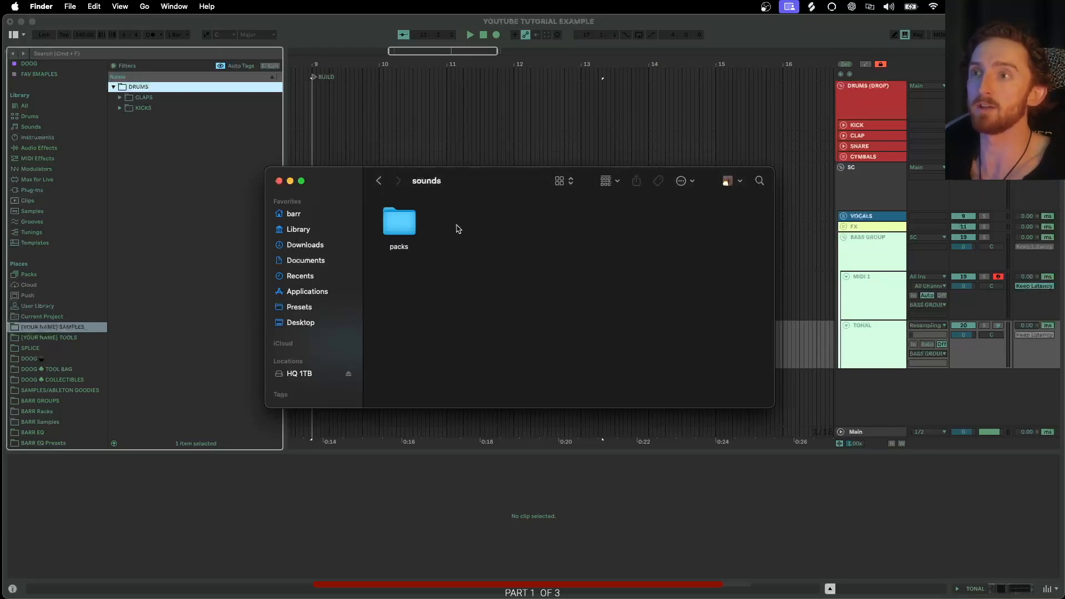
double_click(397, 226)
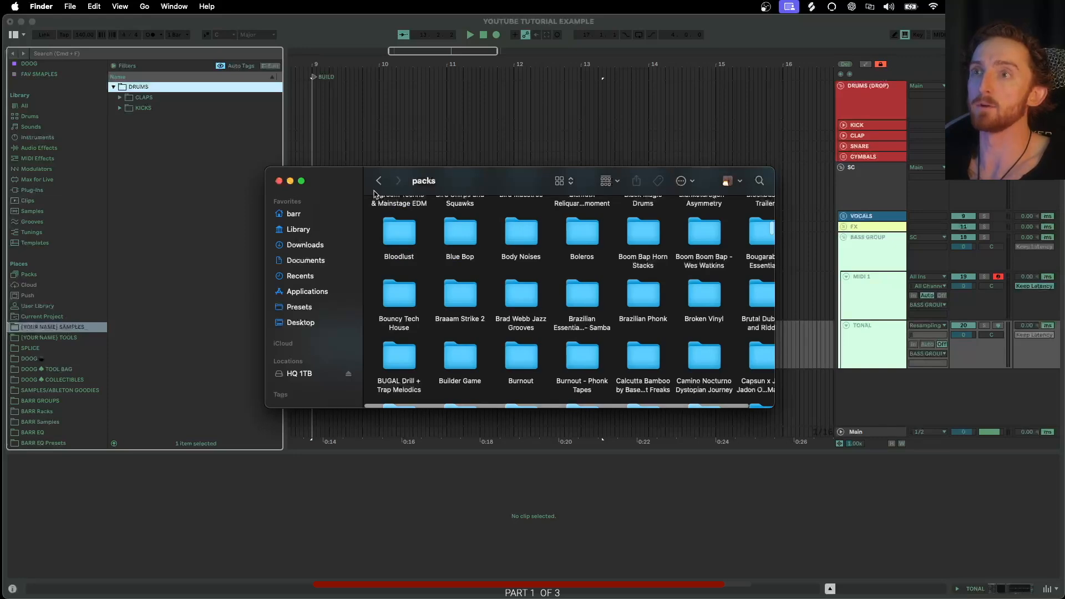
- Enlarge the Finder window, scroll through the Splice packs folder, and go back to sounds
scroll(693, 360, "up", 5)
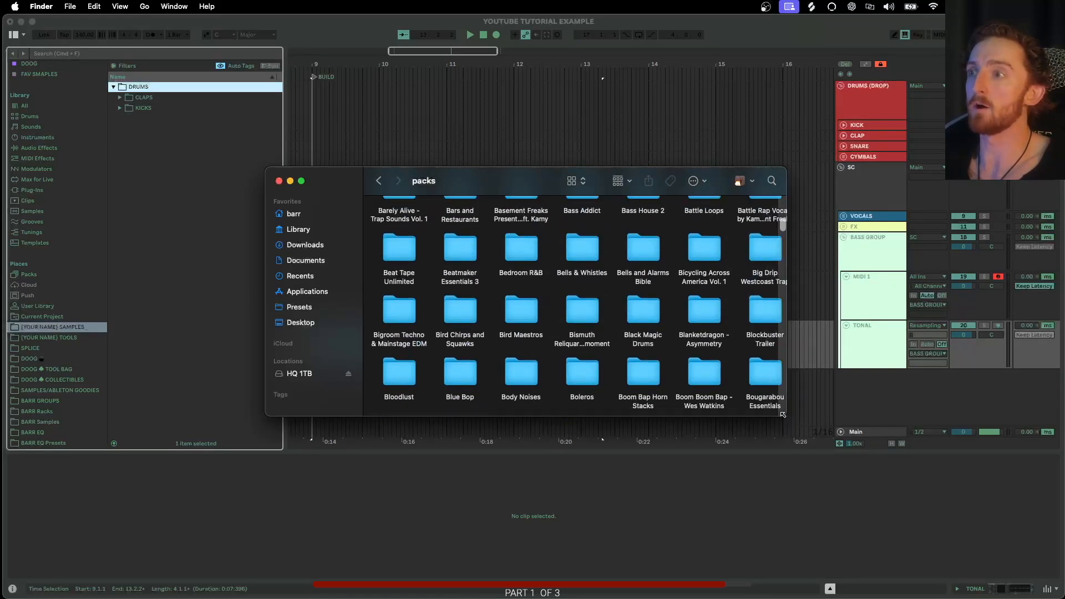
left_click_drag(773, 408, 934, 509)
scroll(629, 308, "up", 10)
scroll(628, 308, "down", 20)
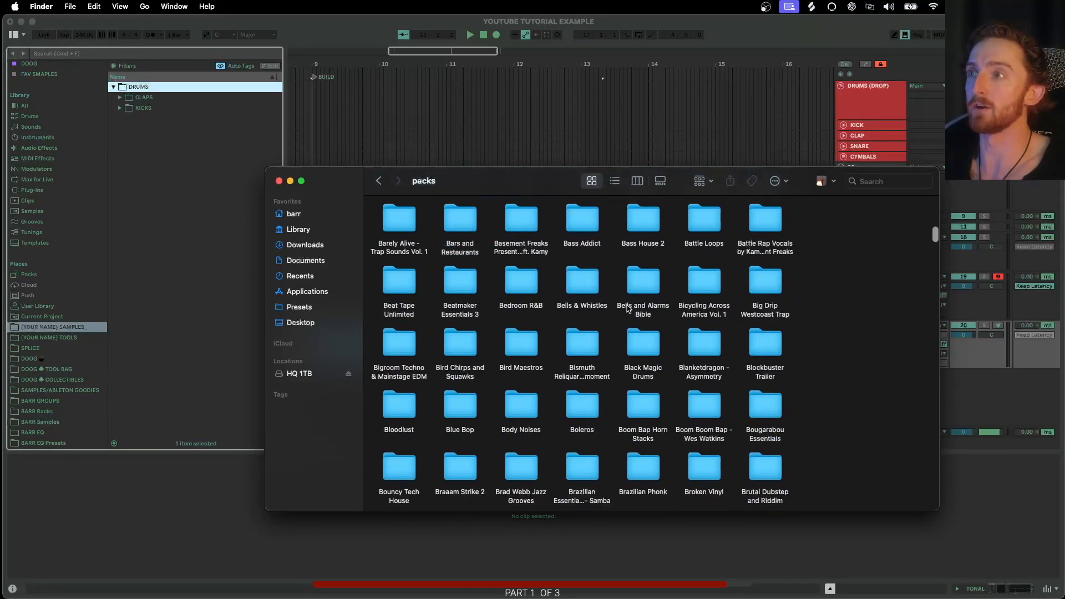
left_click(380, 182)
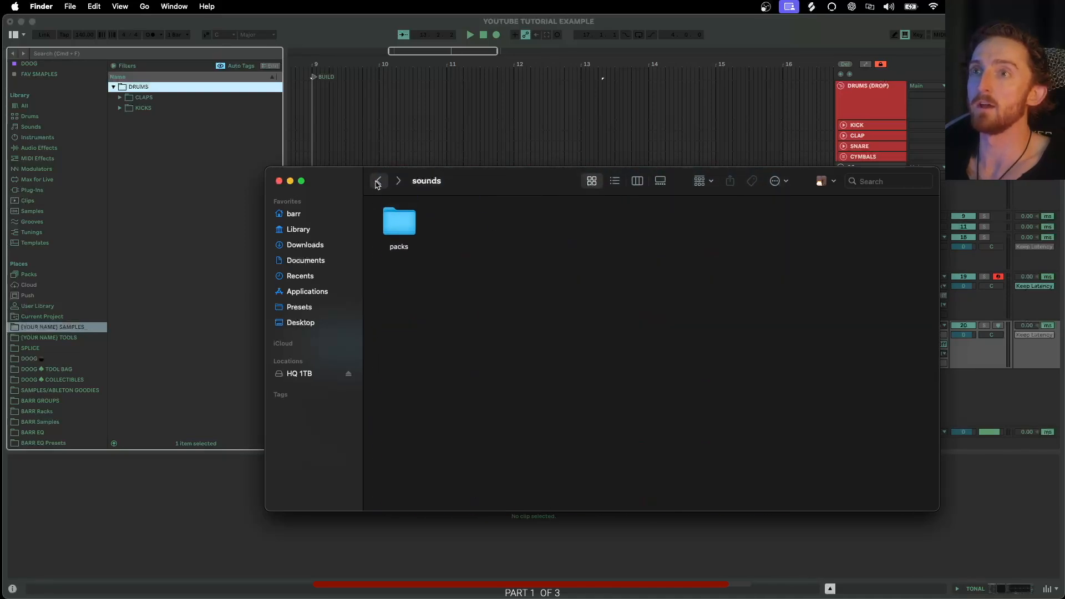
- Open the SPLICE location in the browser's Places and scroll through its pack folders
left_click_drag(407, 228, 328, 36)
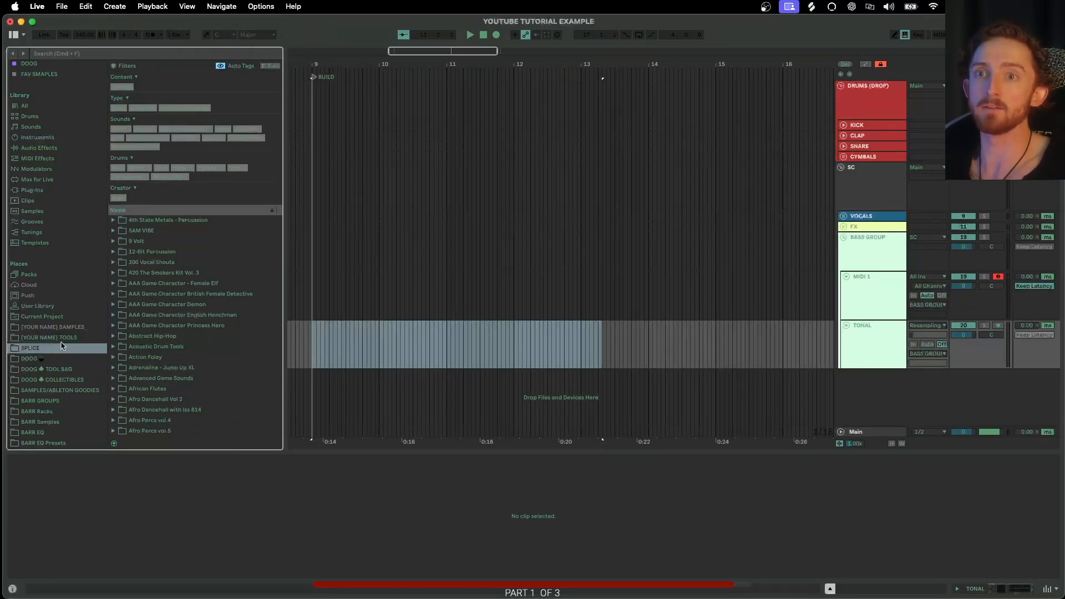
left_click(36, 350)
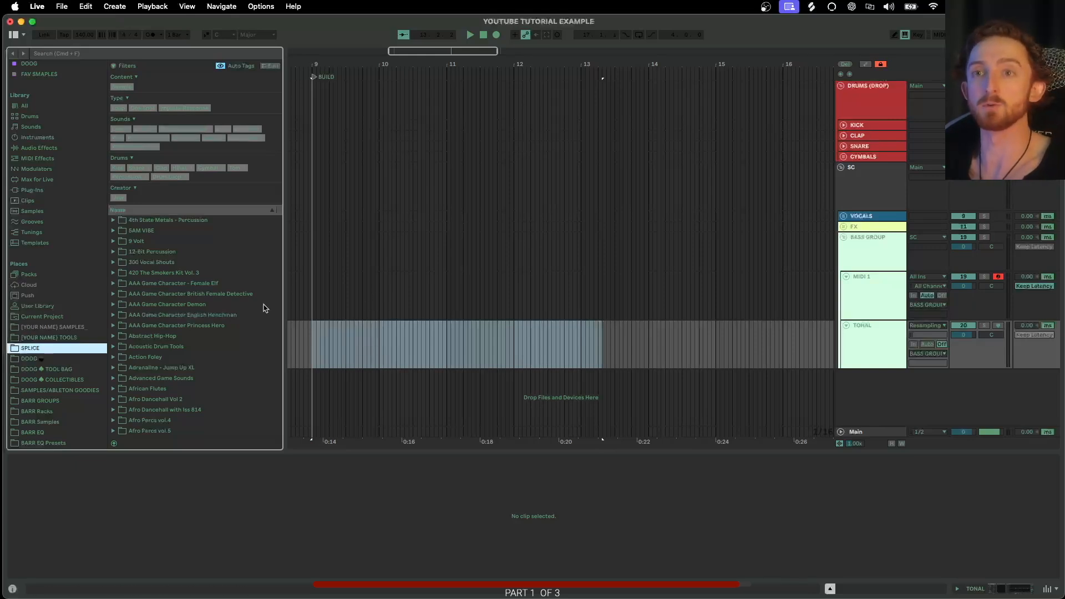
scroll(43, 361, "down", 2)
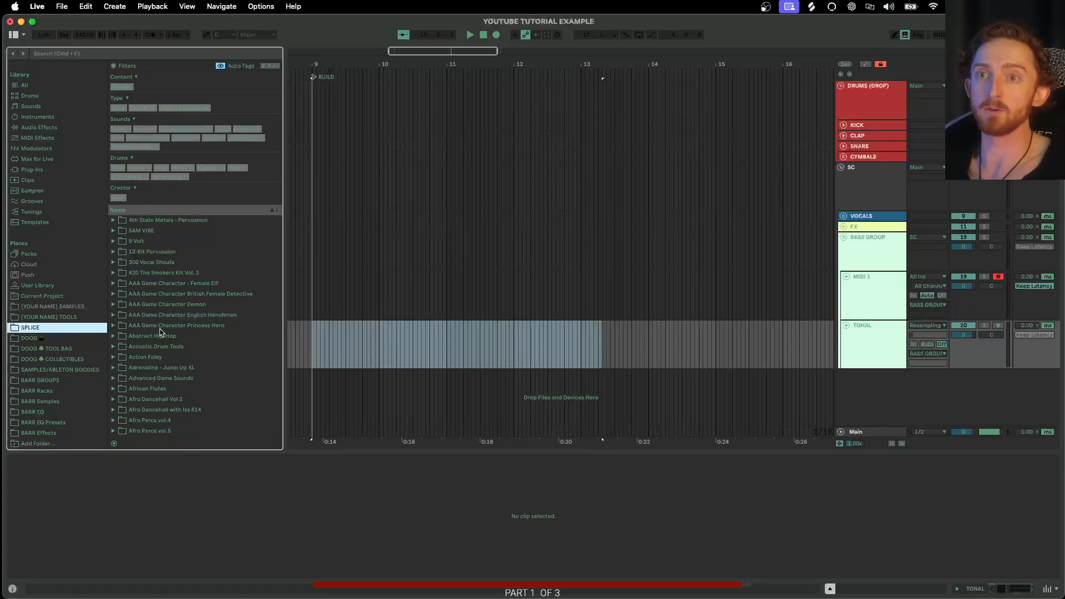
scroll(150, 275, "down", 10)
scroll(152, 275, "down", 10)
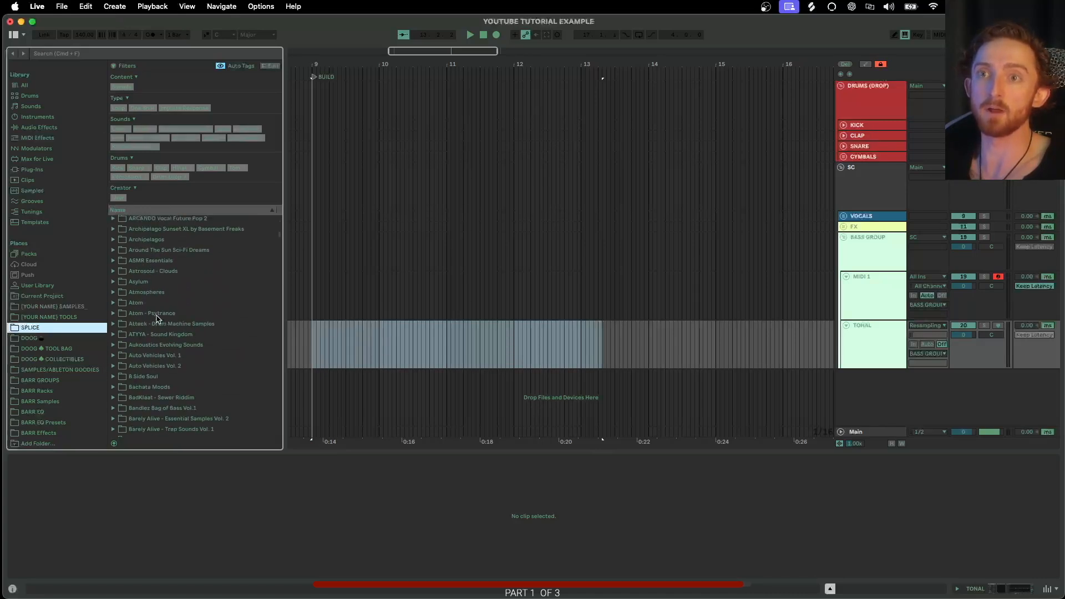
scroll(159, 318, "down", 15)
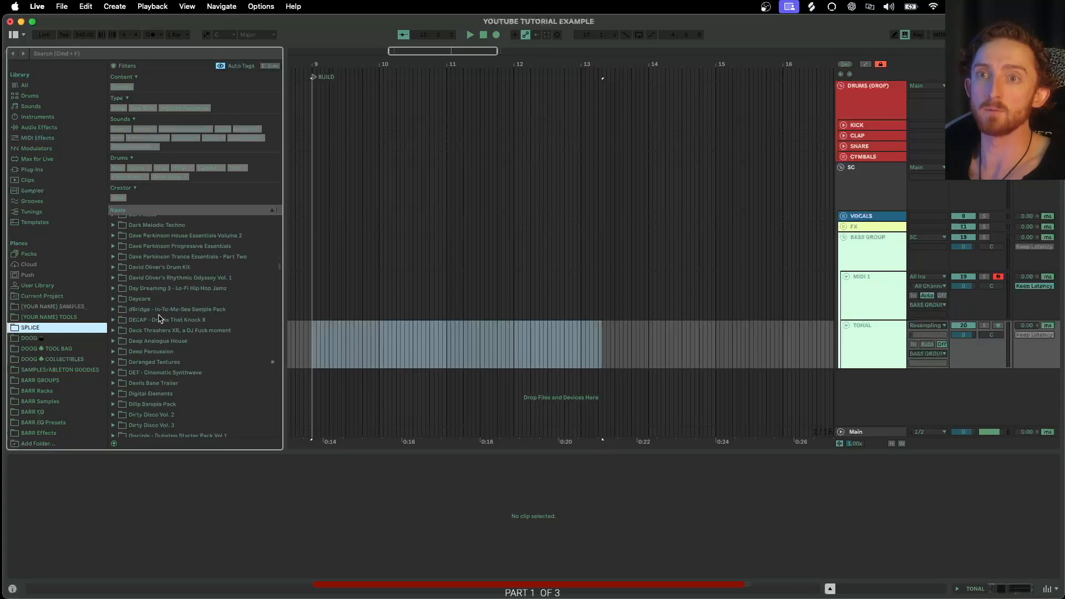
scroll(160, 317, "up", 20)
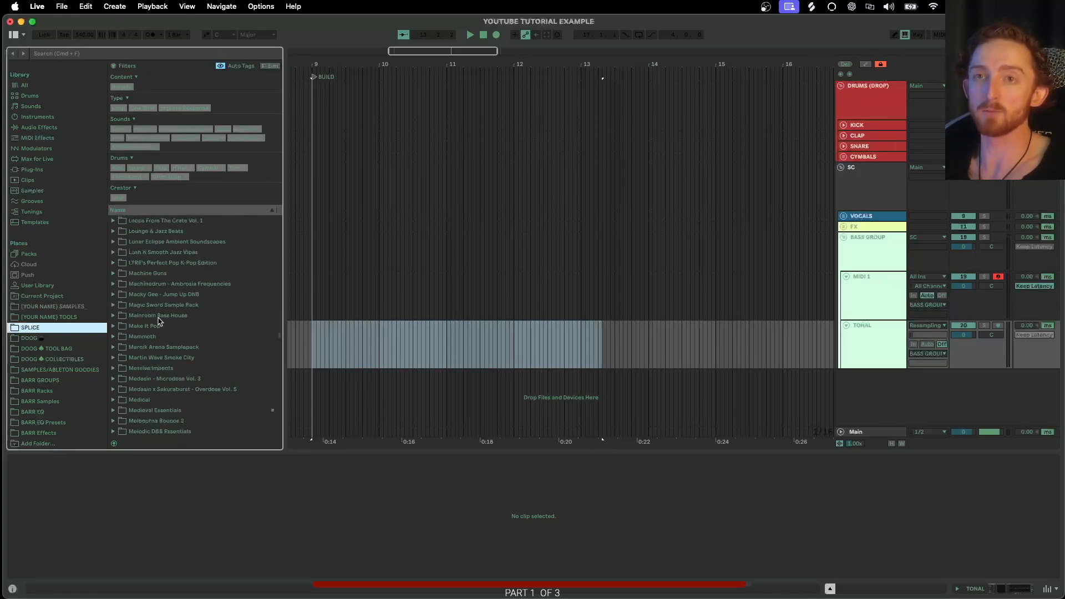
scroll(161, 318, "up", 10)
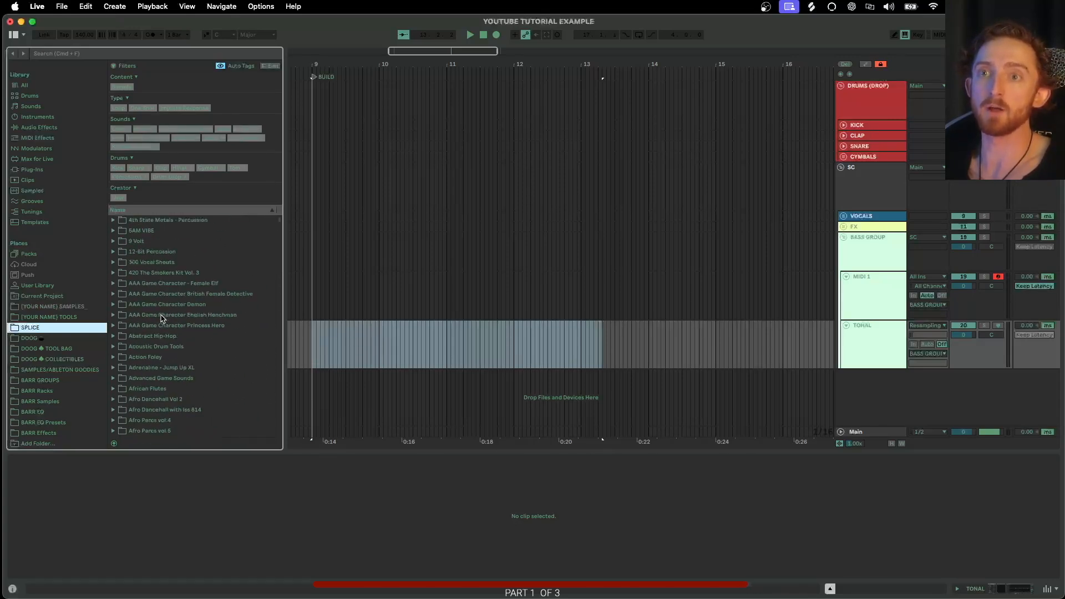
- Expand the 9 Volt pack folders down to Melodic_Loops in the browser
left_click(113, 243)
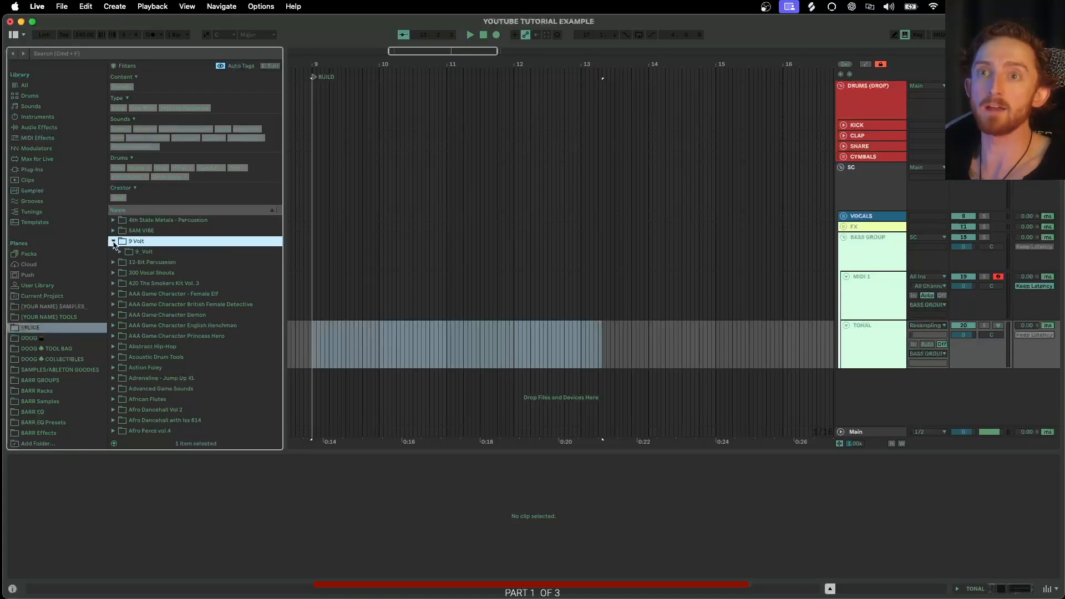
left_click(119, 253)
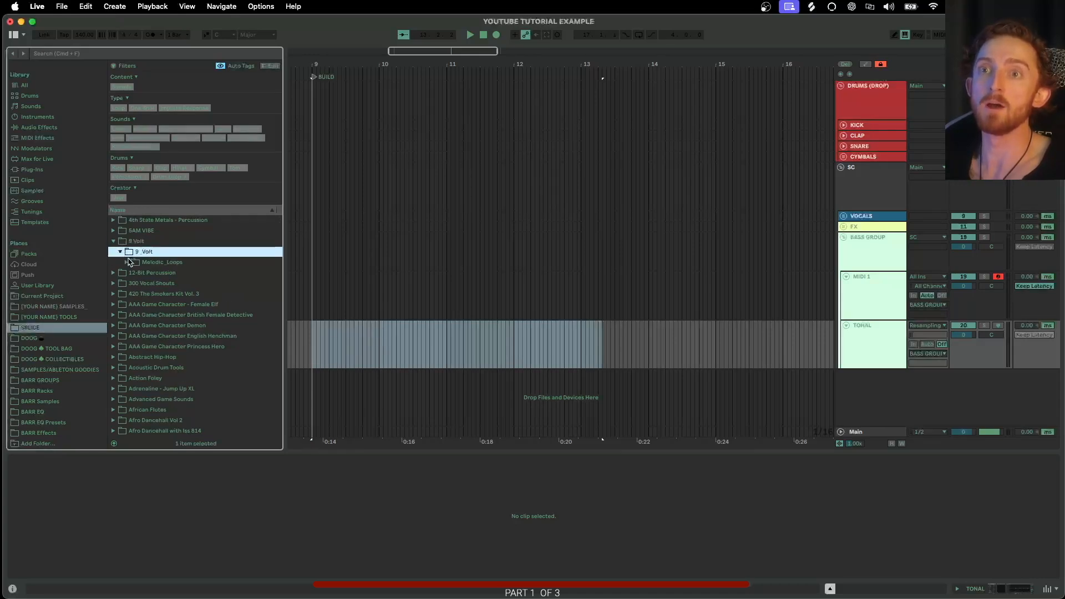
left_click(127, 262)
left_click(133, 273)
left_click(159, 284)
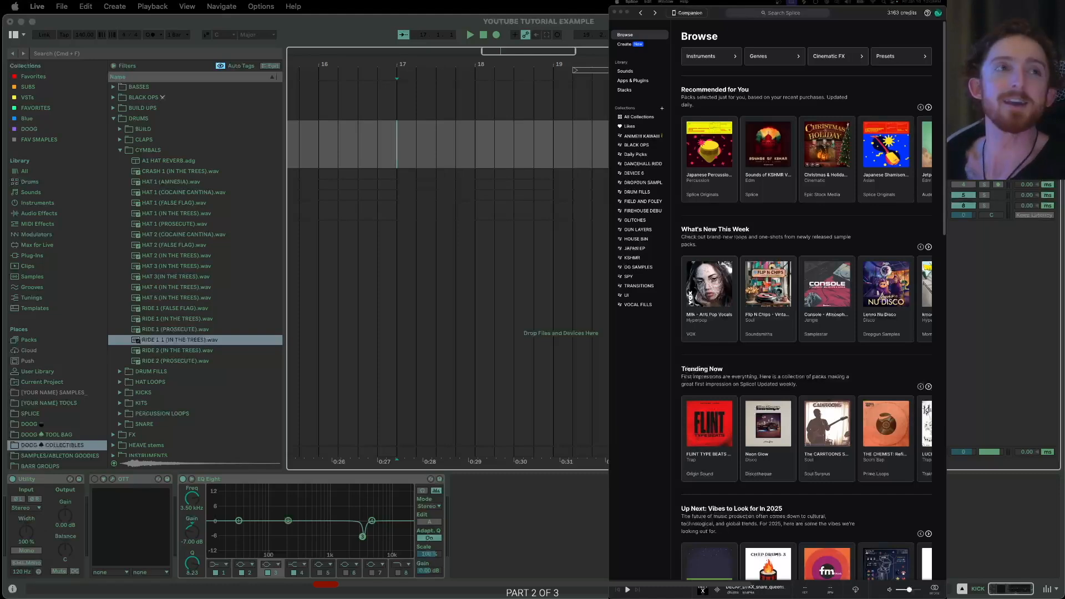
- Search Splice for "DECAP DRUMS THAT KNOCK"
left_click(856, 13)
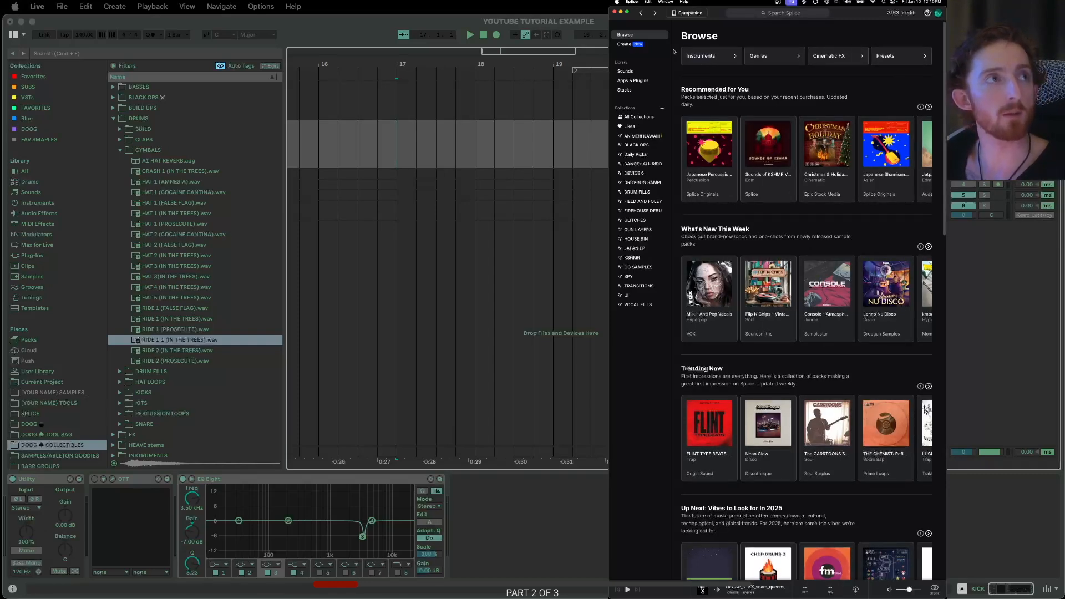
left_click(768, 12)
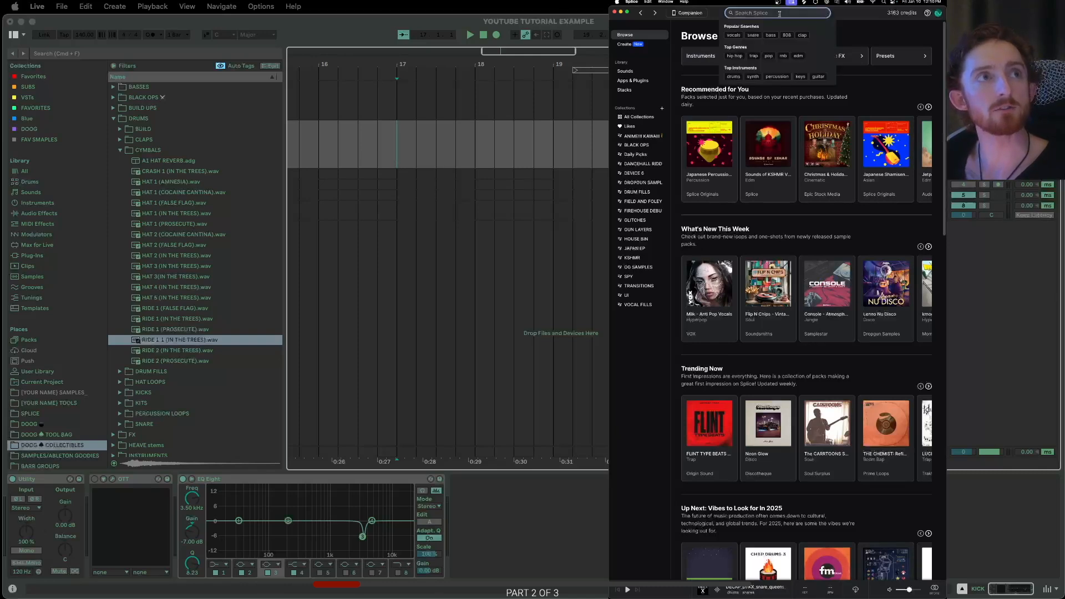
type("DE")
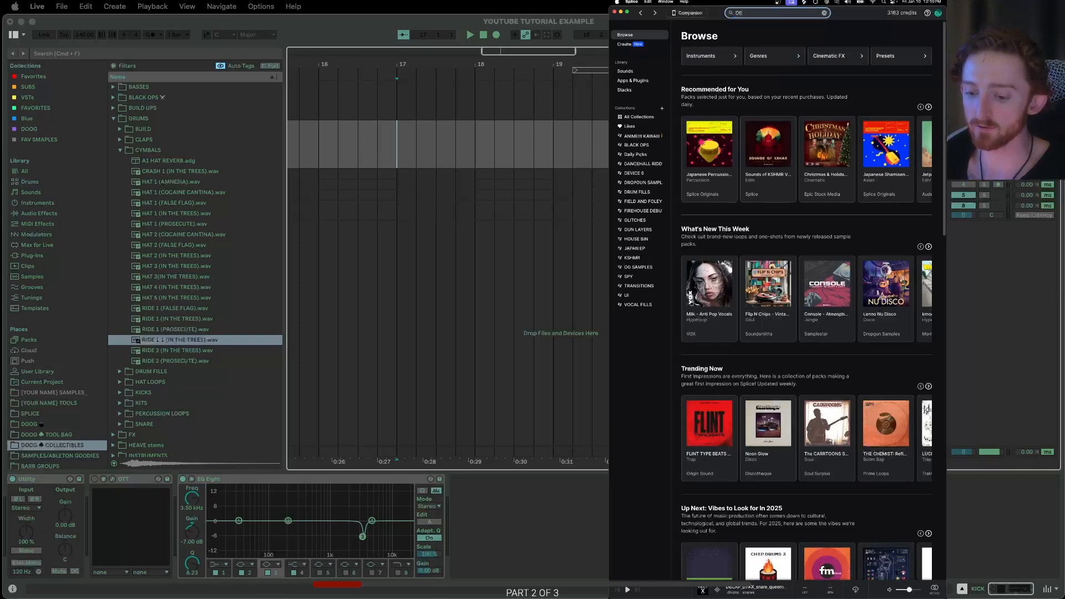
type("CAP")
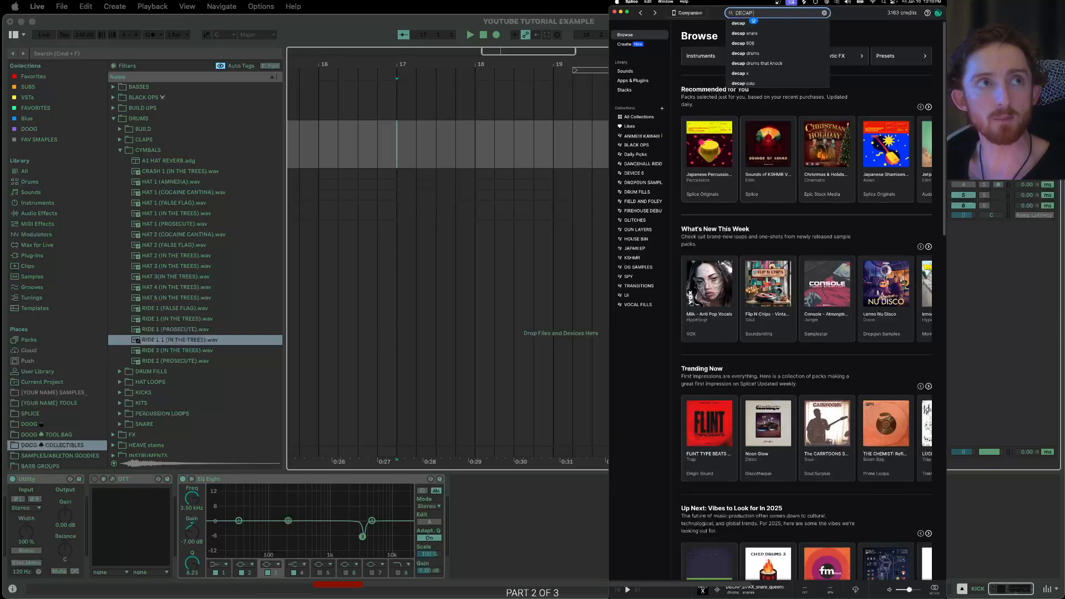
type(" DRUMS THAT KNOCK")
key("Return")
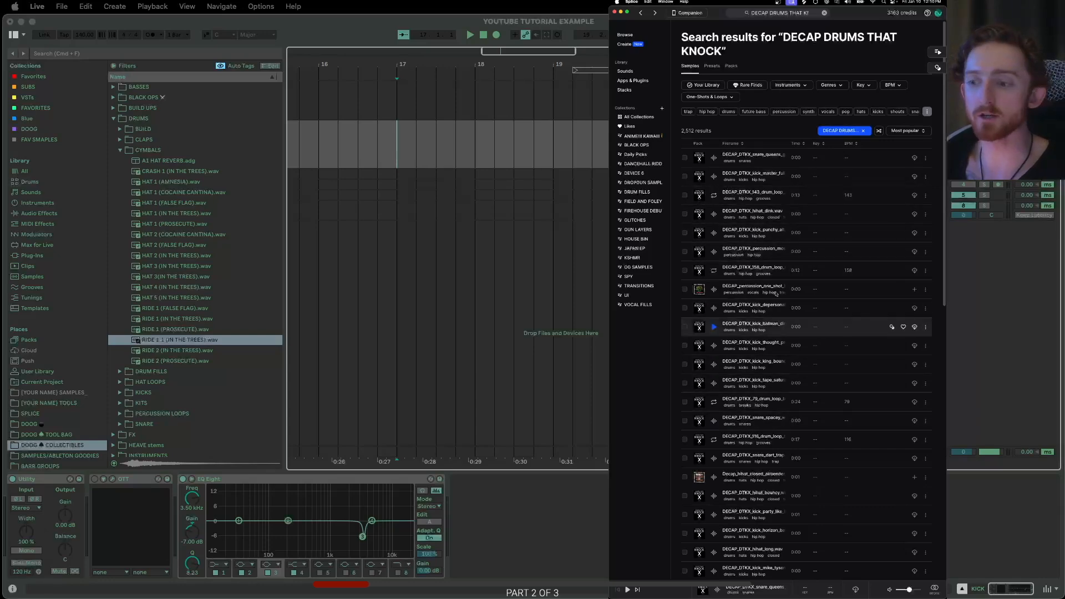
- Preview the first two samples in the search results and open a drum loop's options menu
scroll(778, 347, "down", 4)
scroll(777, 356, "up", 4)
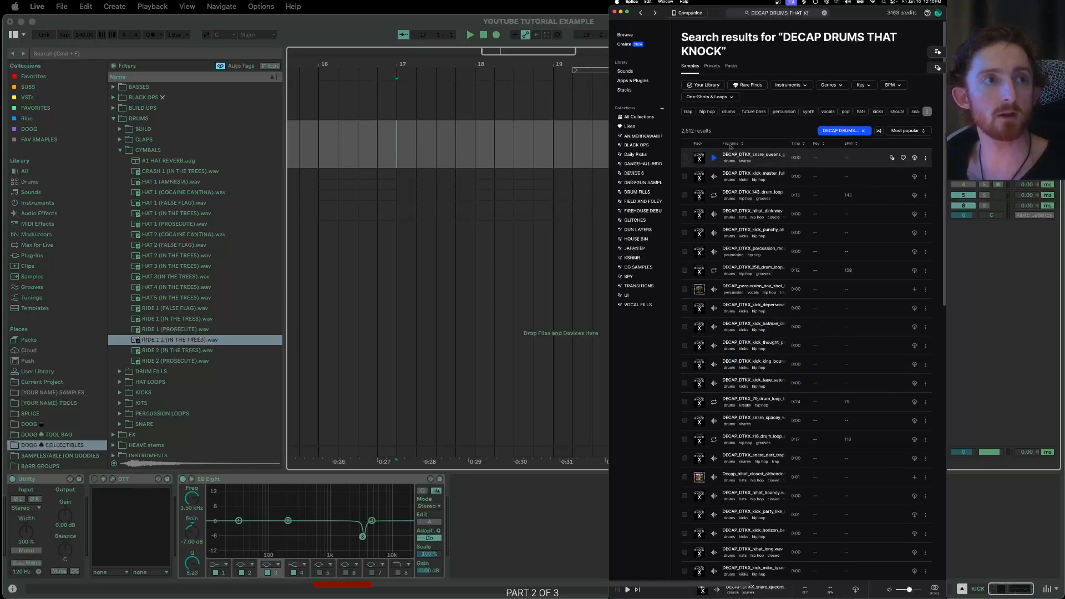
left_click(713, 176)
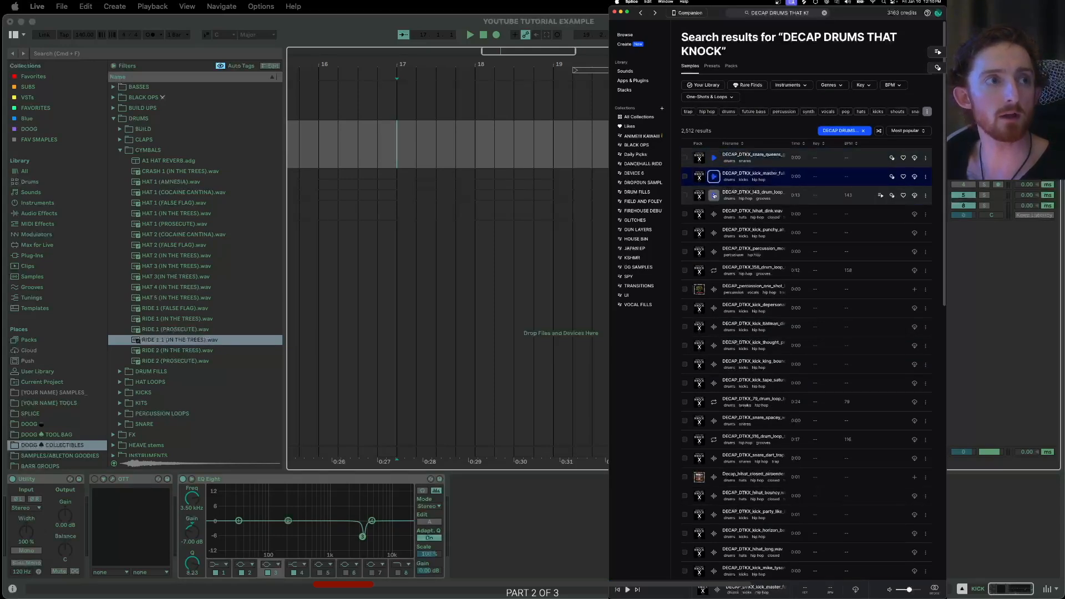
left_click(714, 195)
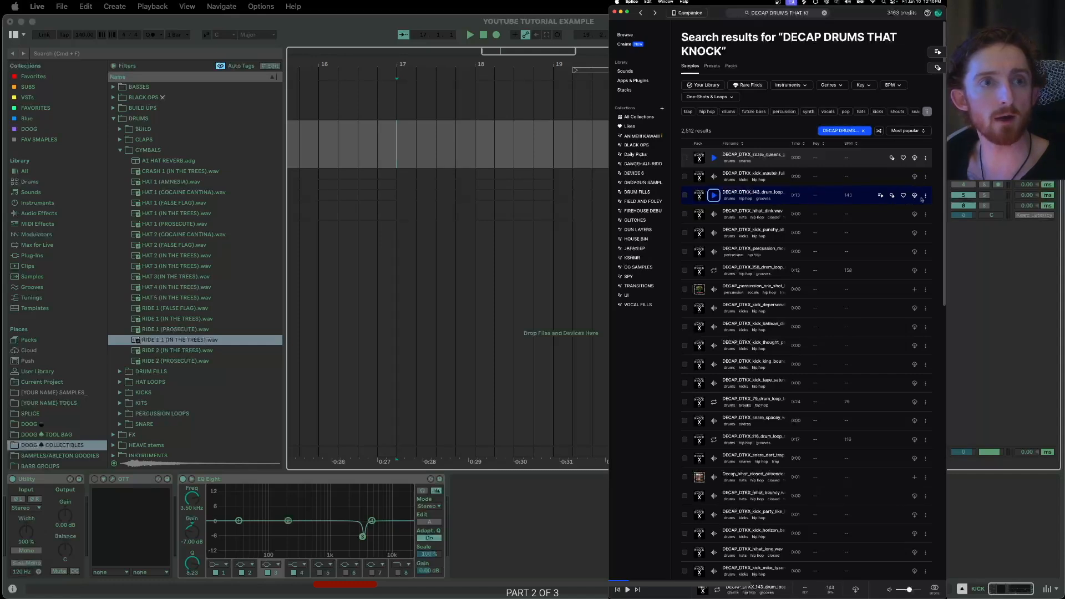
left_click(925, 196)
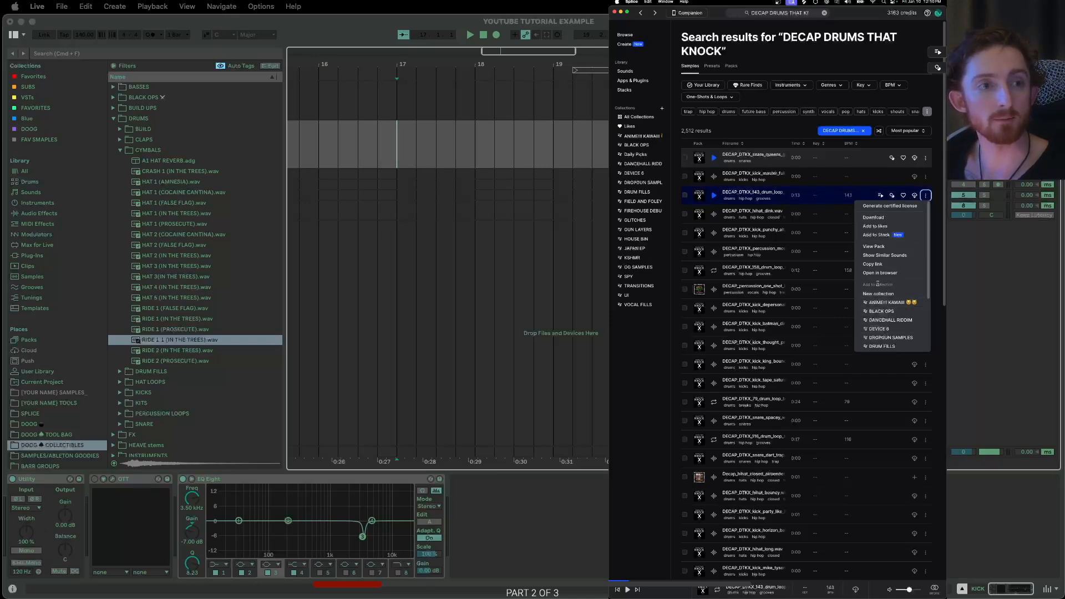
left_click(769, 63)
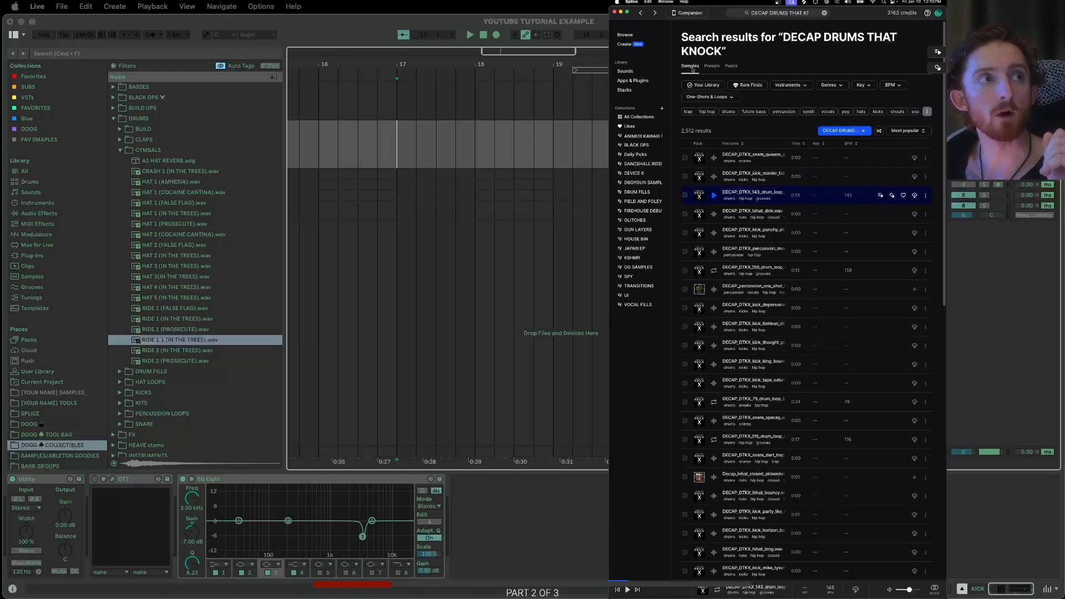
- Browse the Presets and Packs results and preview the DECAP Drums That Knock pack
left_click(713, 66)
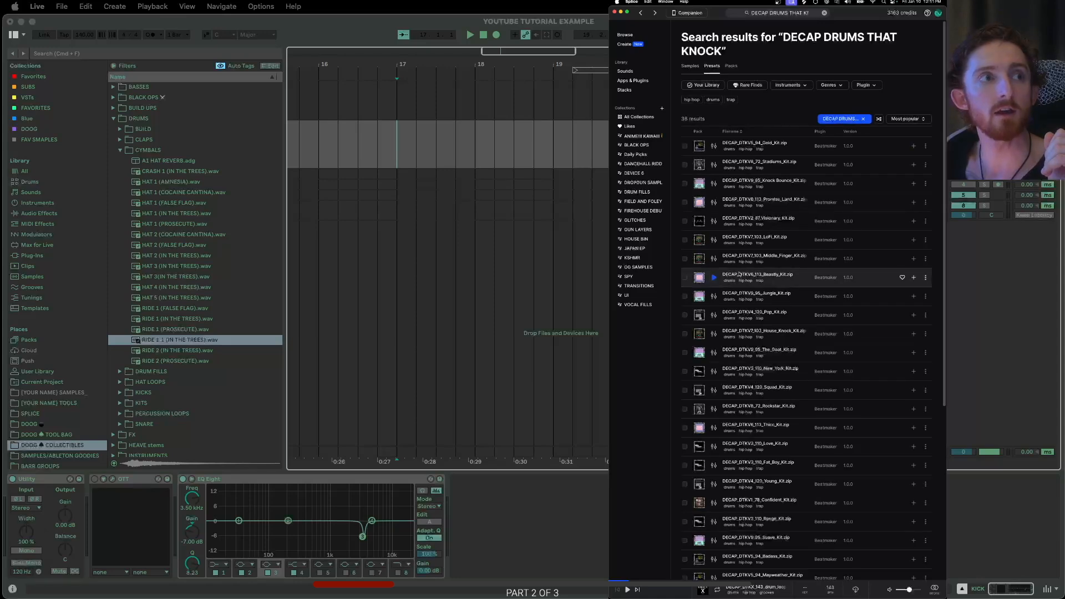
scroll(752, 205, "down", 3)
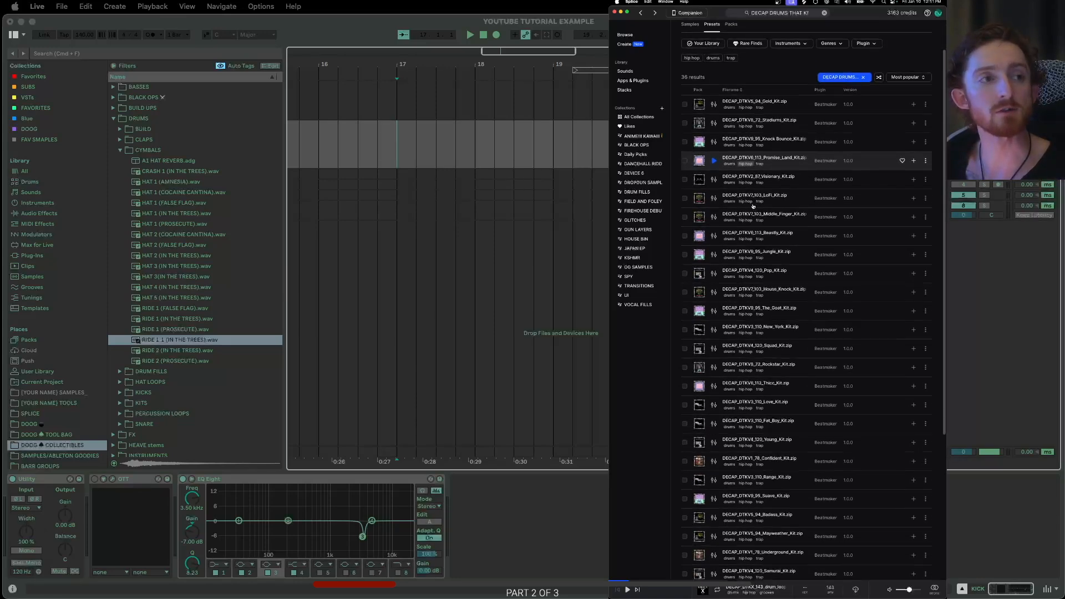
scroll(753, 206, "up", 3)
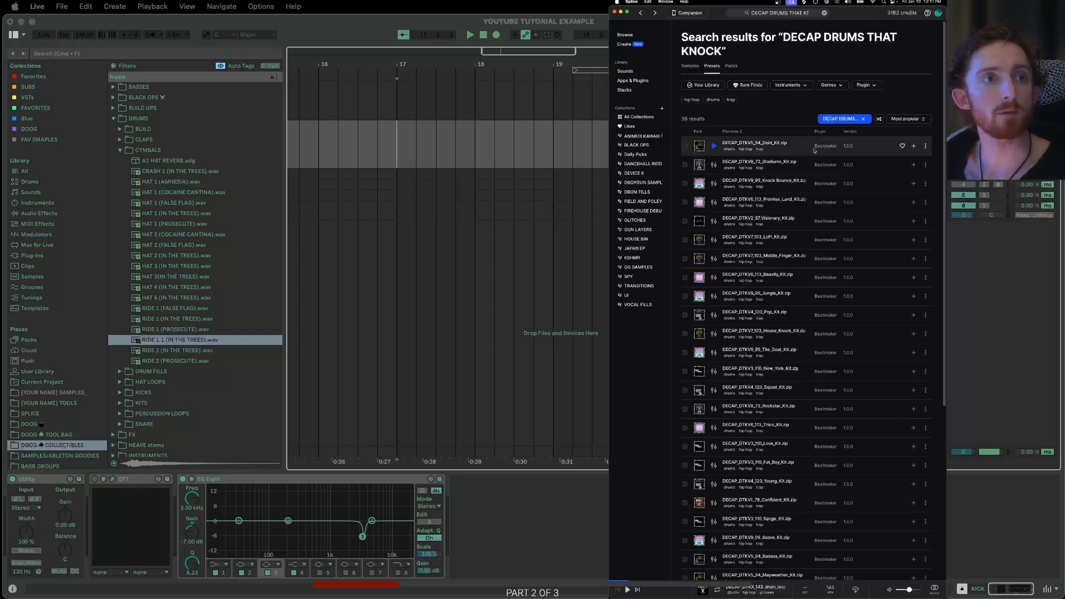
left_click(730, 66)
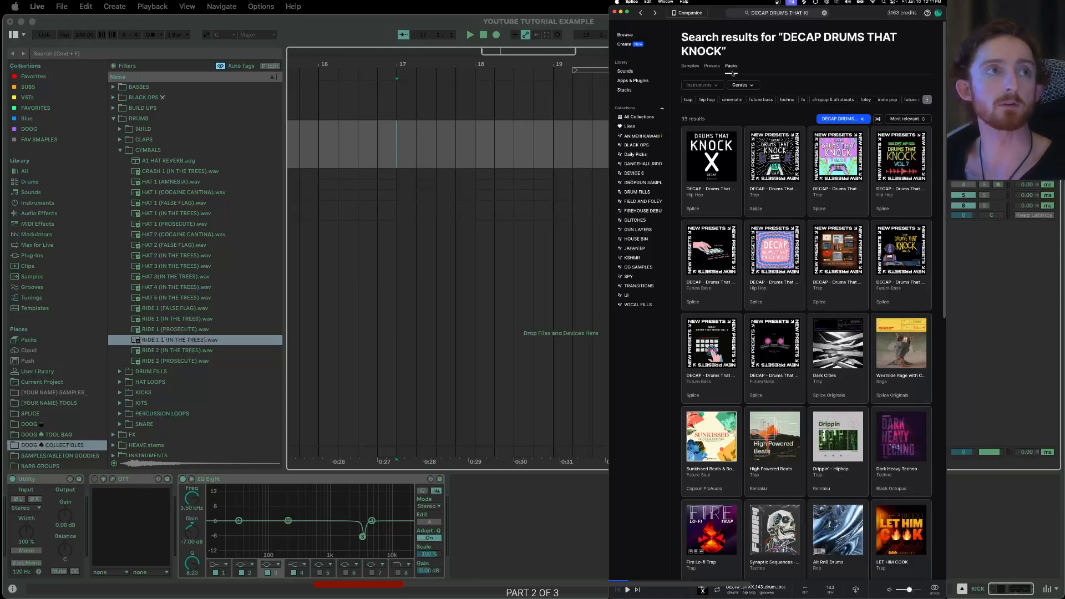
mouse_move(699, 176)
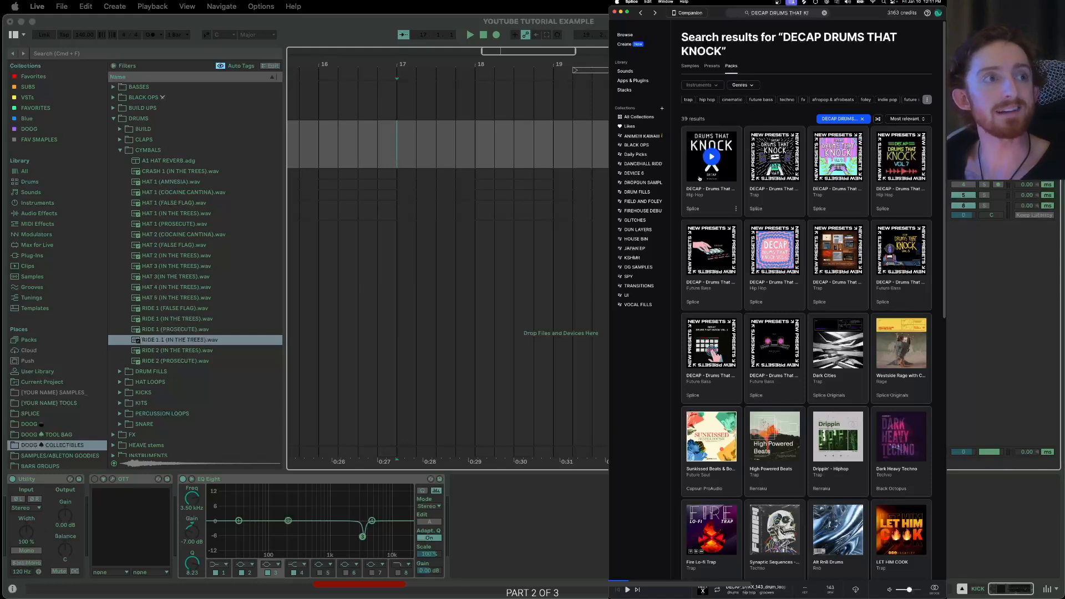
left_click(700, 178)
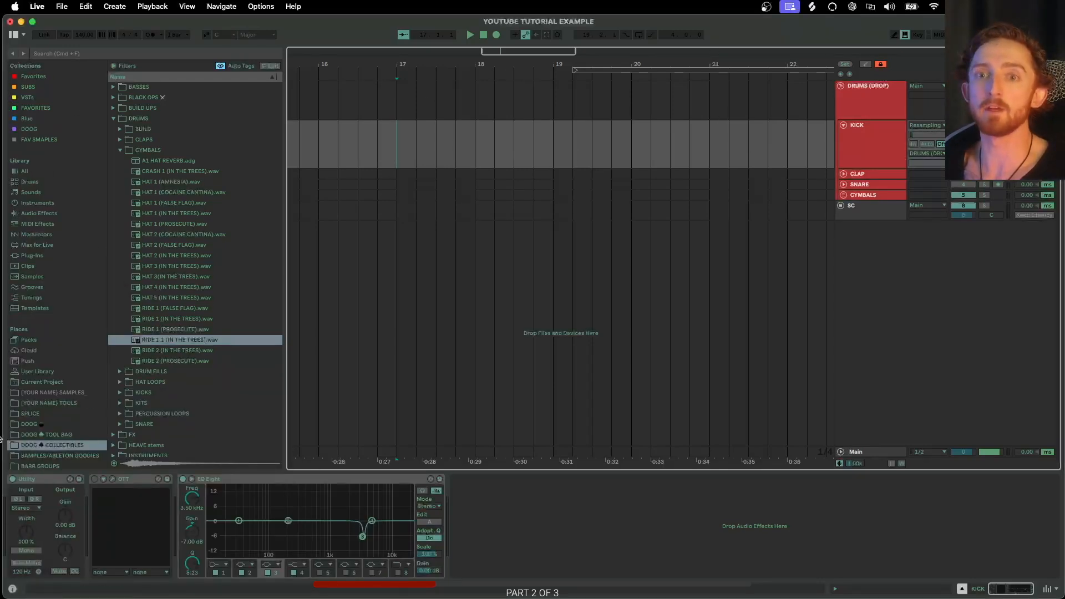
- Open the SPLICE location in the browser and add a locator named DROP at bar 17
left_click(30, 413)
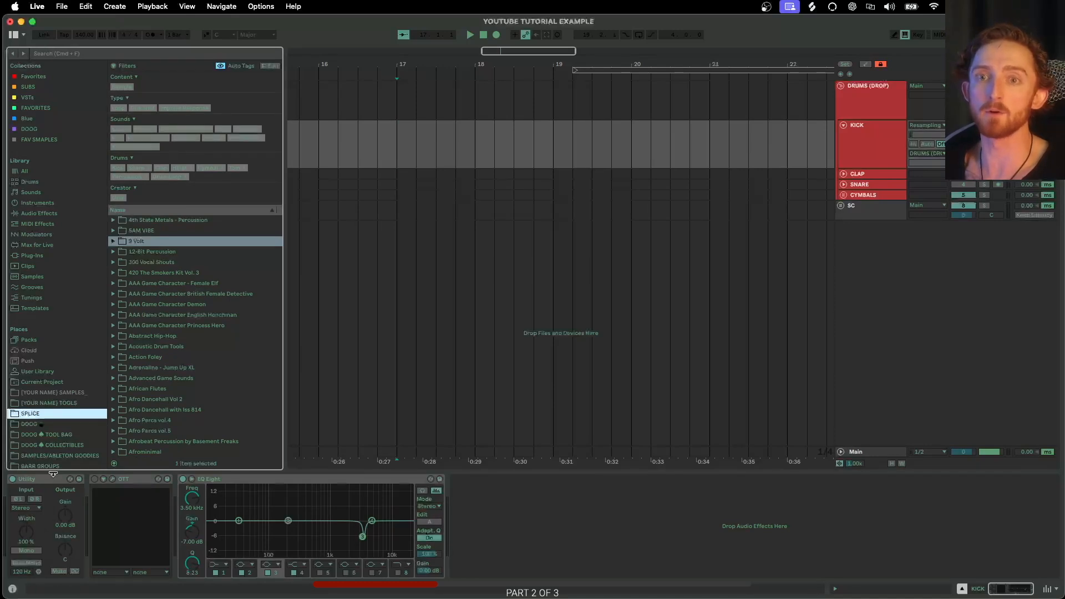
left_click(398, 139)
scroll(414, 142, "left", 1)
scroll(466, 141, "down", 8)
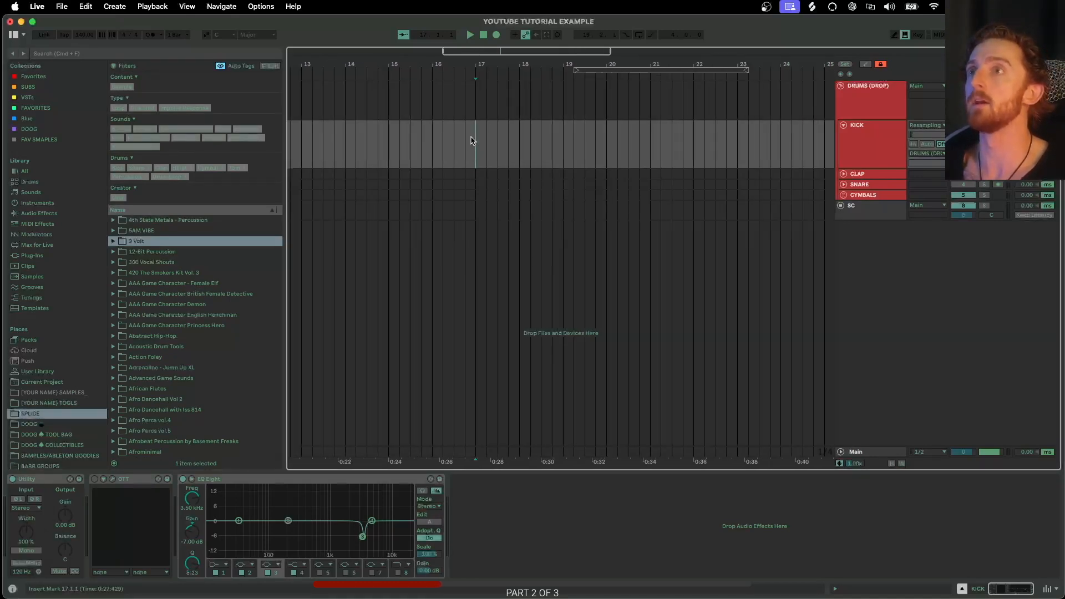
scroll(446, 133, "up", 2)
scroll(438, 133, "up", 10)
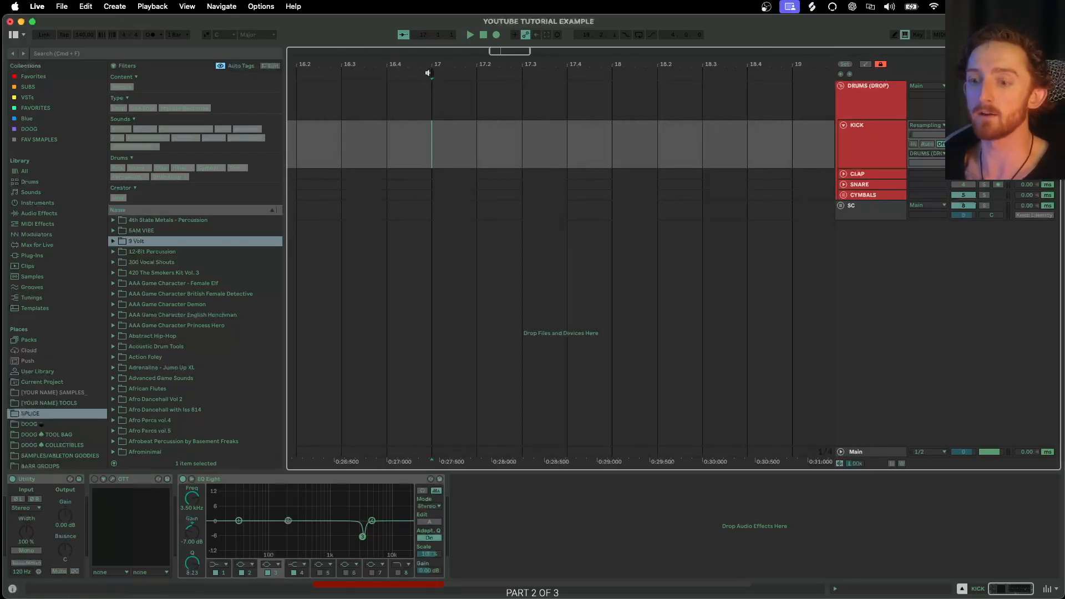
scroll(434, 111, "left", 3)
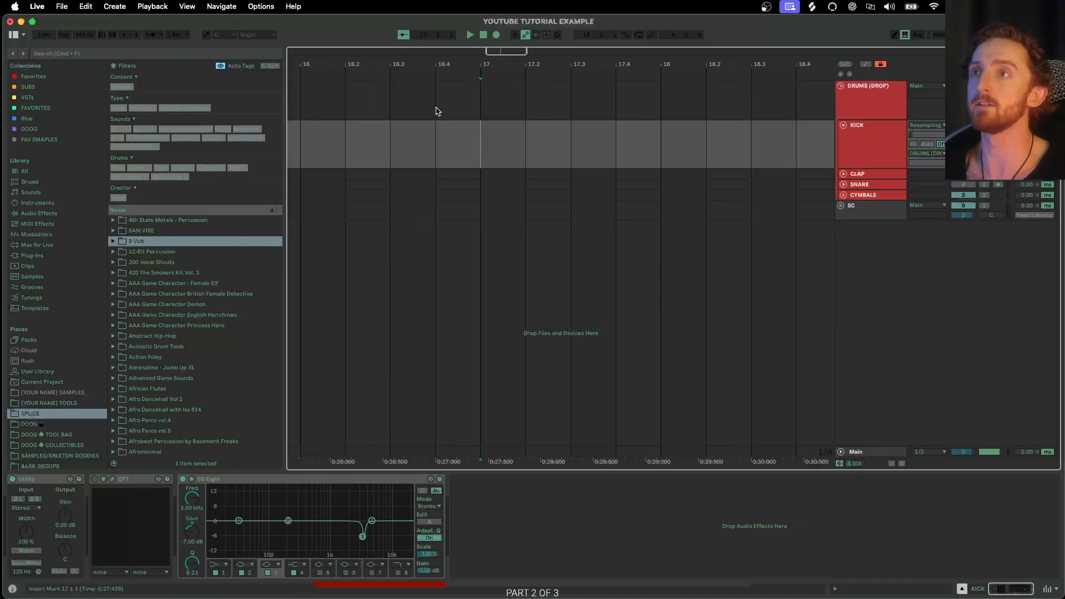
right_click(492, 83)
right_click(490, 76)
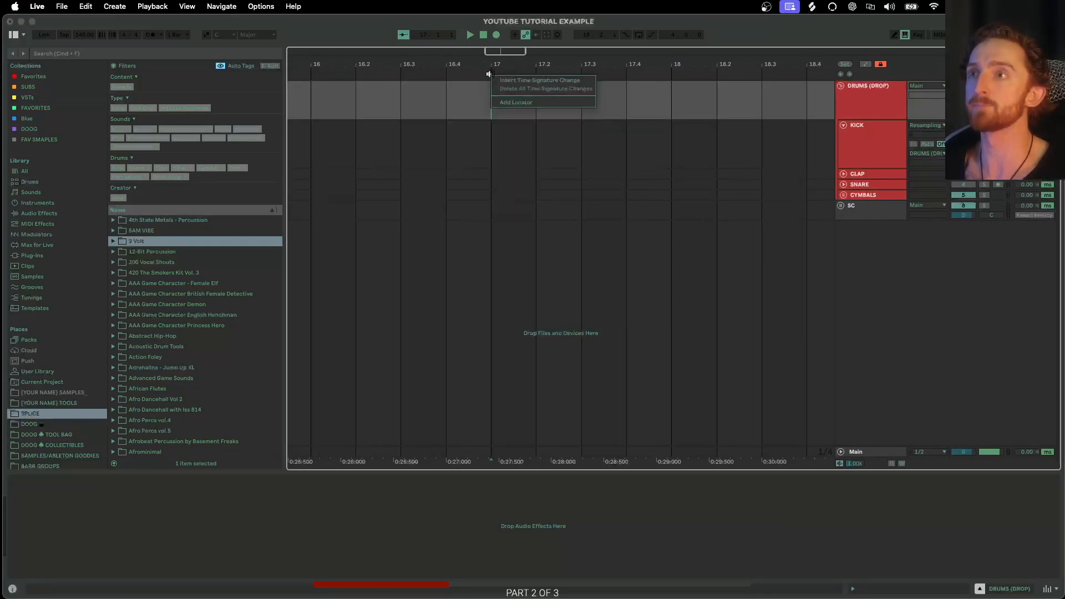
left_click(523, 103)
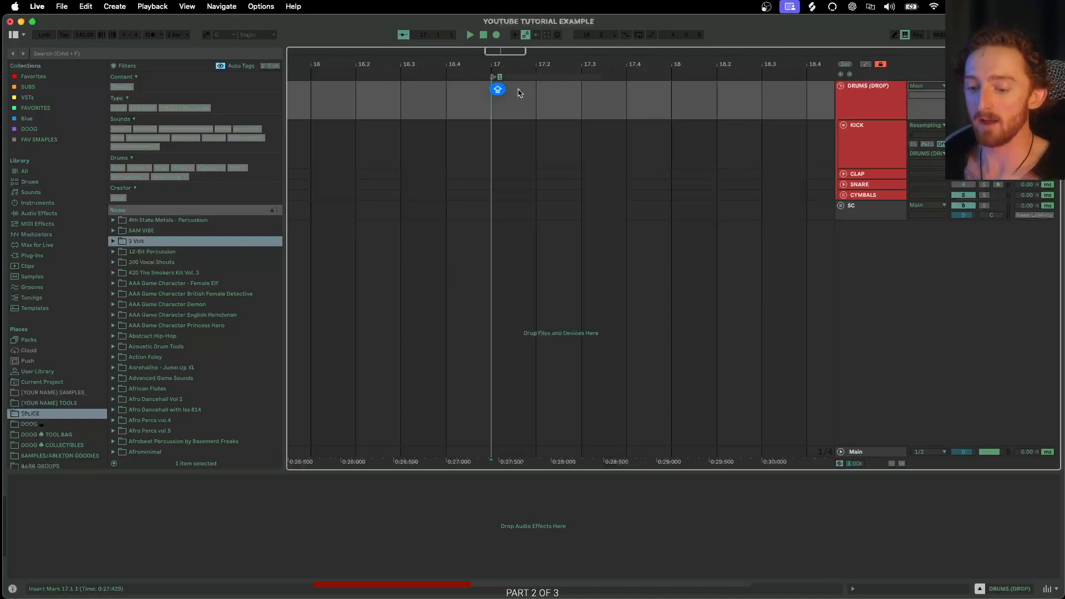
type("DROP")
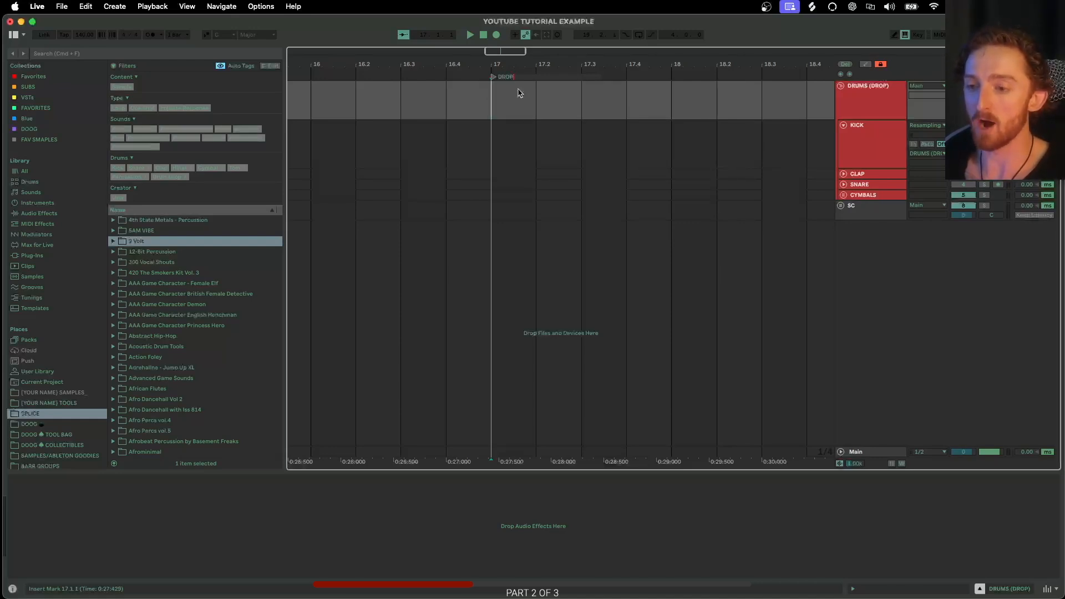
key("Return")
- Reopen the locator's name and enter DROP again
scroll(497, 99, "down", 3)
scroll(495, 99, "down", 10)
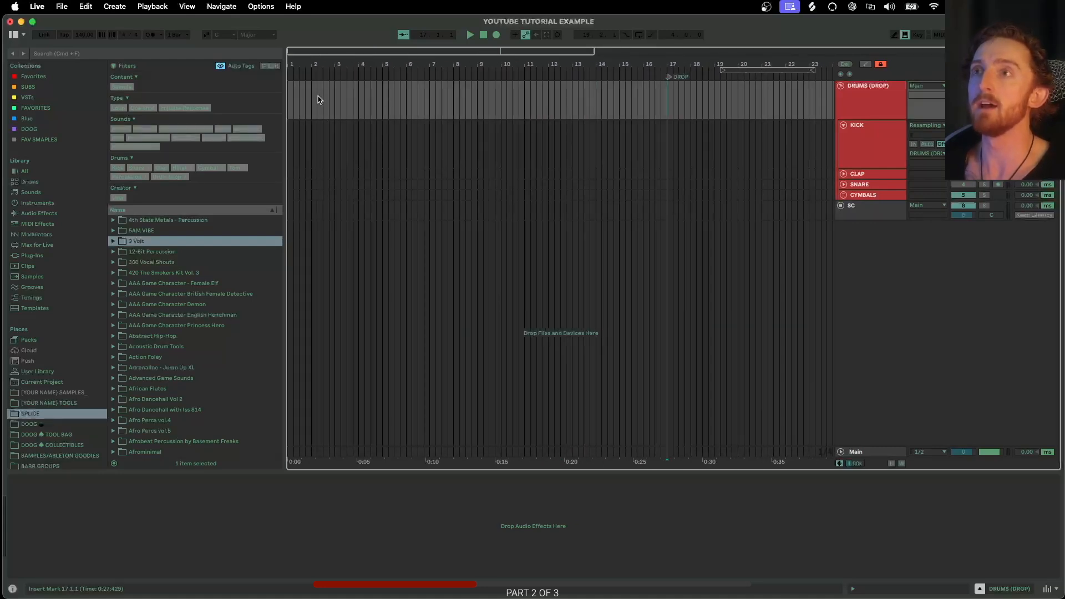
scroll(654, 99, "up", 5)
scroll(578, 95, "up", 8)
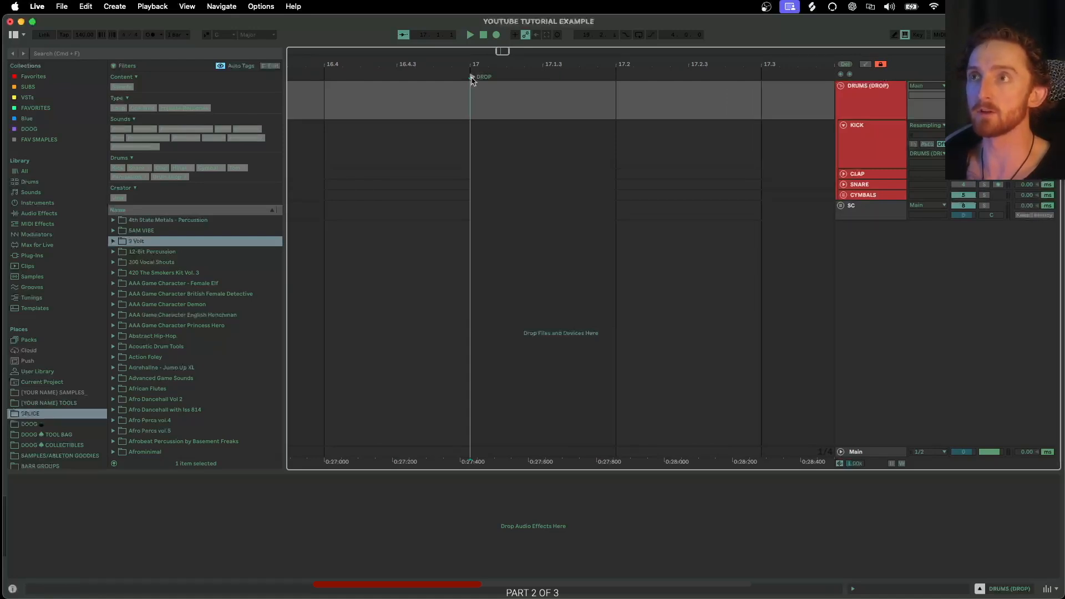
left_click(476, 89)
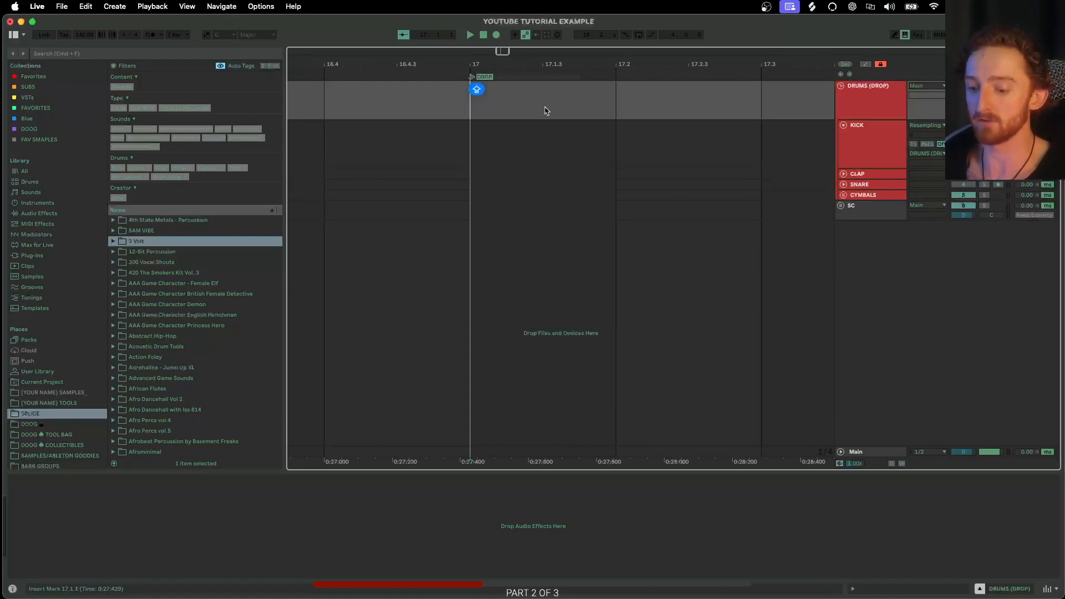
type("KAJSDNFIKJASND")
key("BackSpace")
key("BackSpace")
key("BackSpace")
key("BackSpace")
key("BackSpace")
key("BackSpace")
key("BackSpace")
key("BackSpace")
key("BackSpace")
key("BackSpace")
key("BackSpace")
key("BackSpace")
key("BackSpace")
key("BackSpace")
type("DROP")
key("Return")
- Select the KICK track, open DOOG ♣ COLLECTIBLES in Places, and expand its KICKS folder instead of CYMBALS
scroll(543, 105, "down", 5)
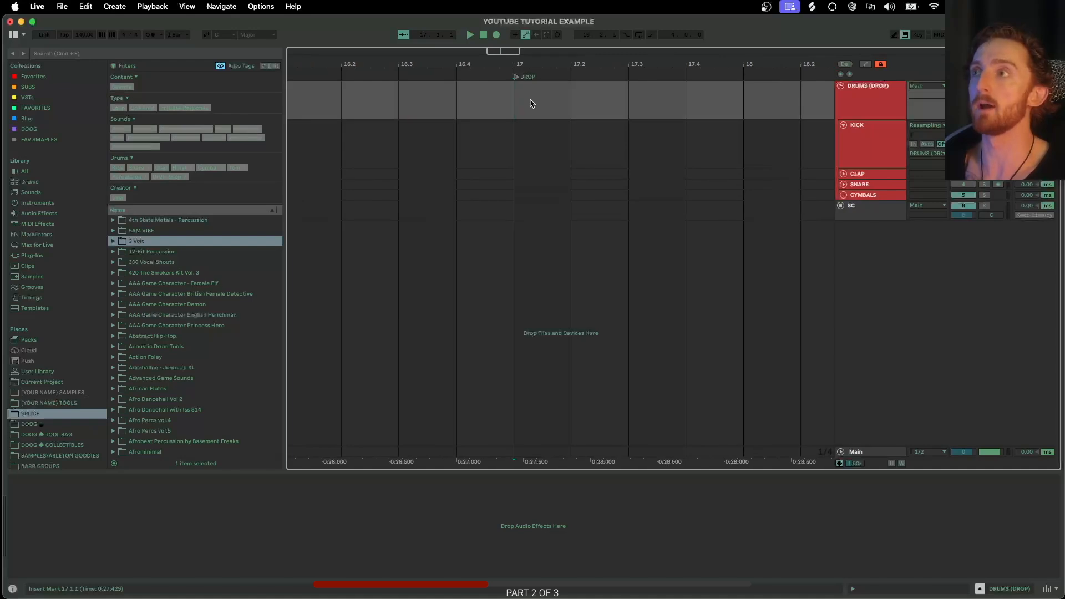
scroll(542, 104, "right", 2)
left_click(884, 147)
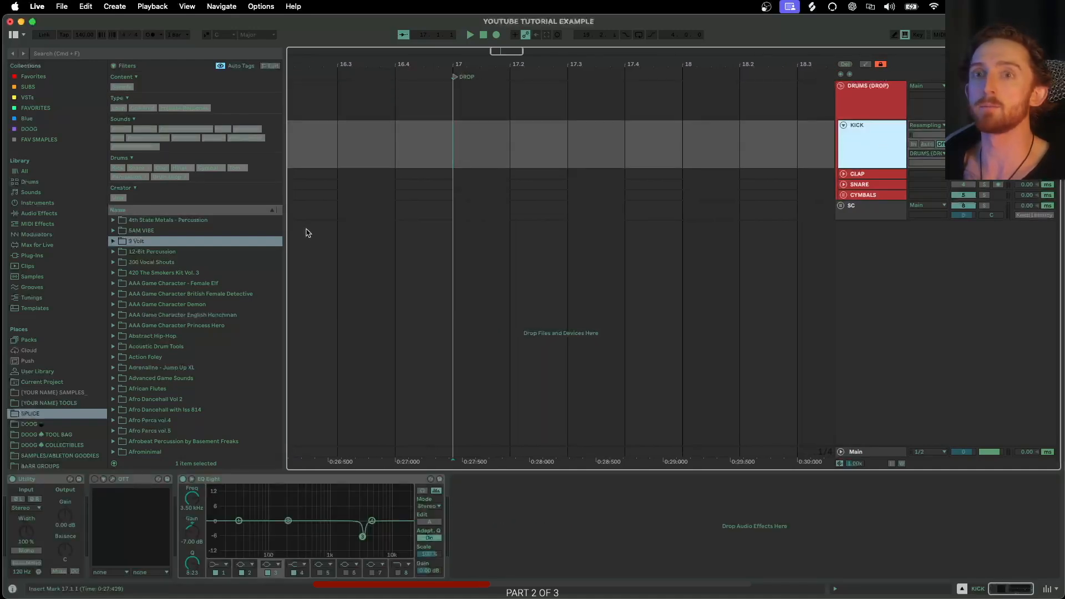
left_click(60, 445)
left_click(120, 150)
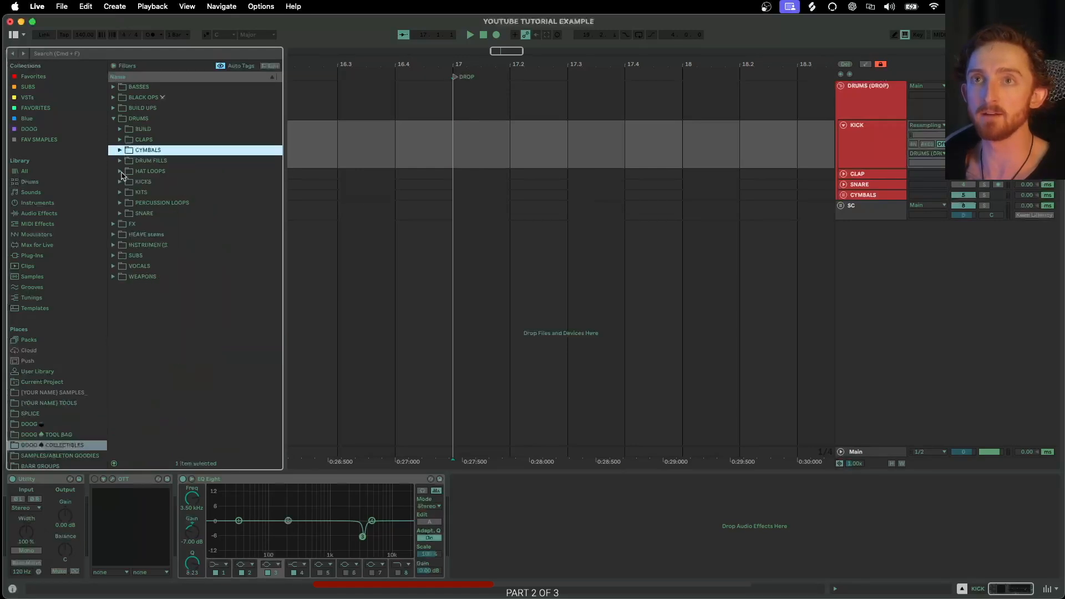
left_click(119, 182)
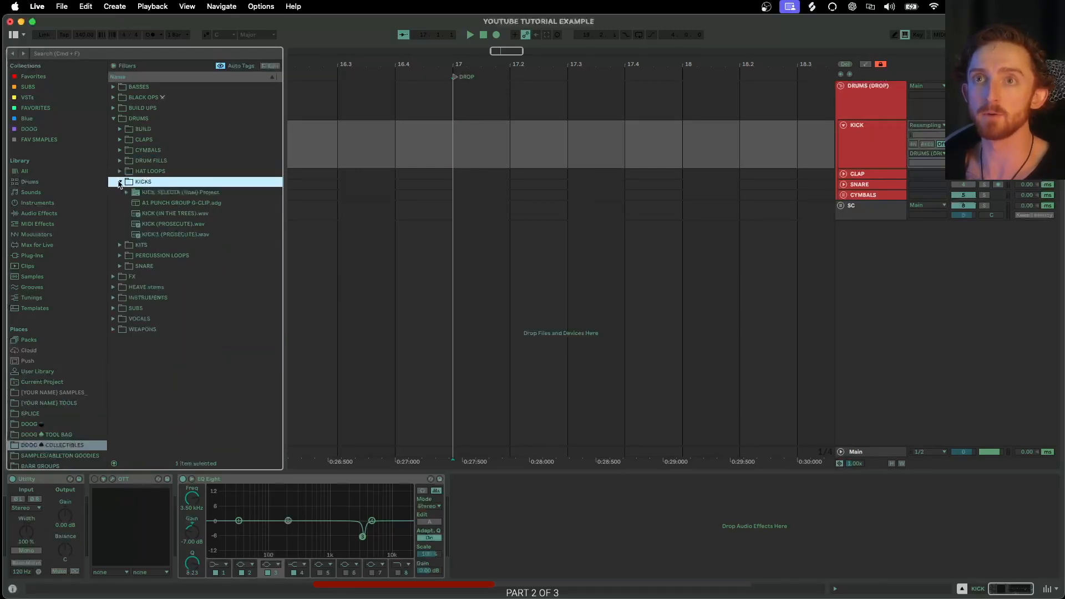
- Place KICK (PROSECUTE).wav on the KICK track at the DROP locator
left_click(155, 228)
left_click_drag(148, 228, 458, 135)
scroll(478, 138, "up", 3)
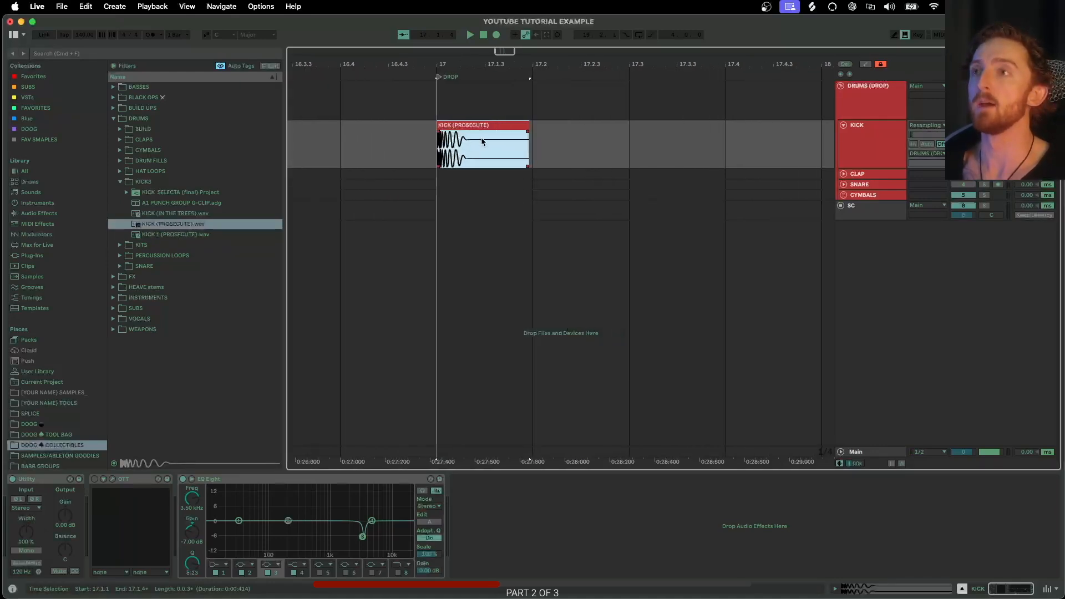
scroll(482, 142, "down", 3)
left_click(526, 147)
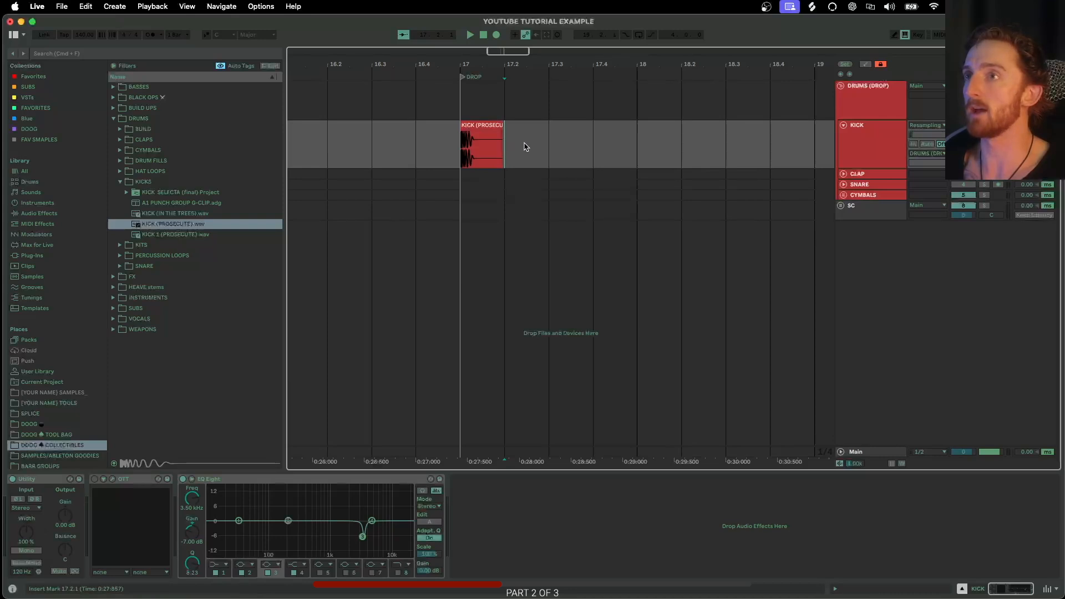
scroll(557, 152, "down", 5)
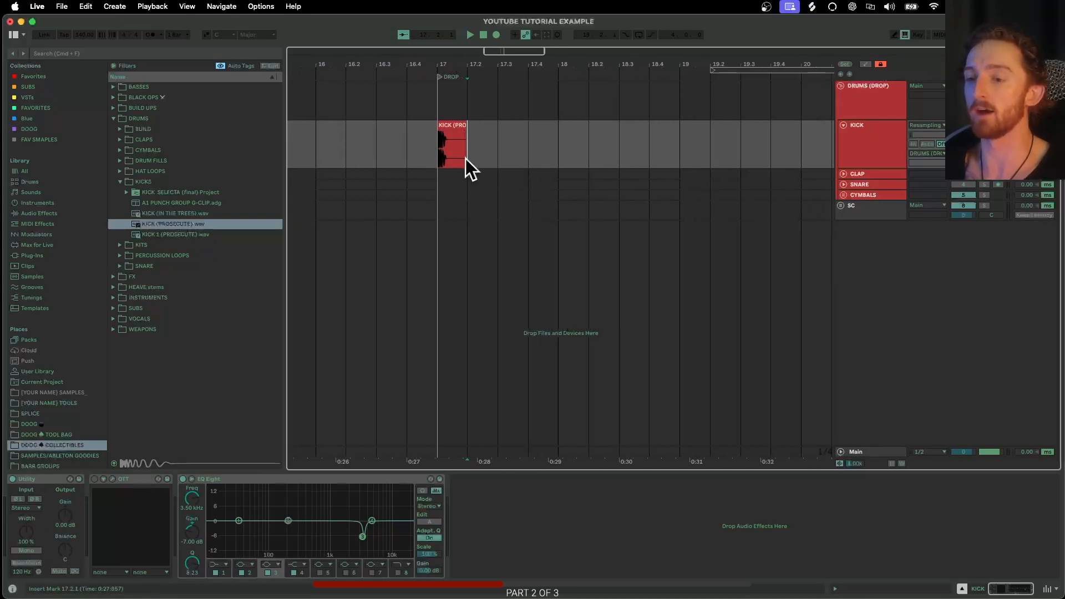
scroll(472, 150, "up", 3)
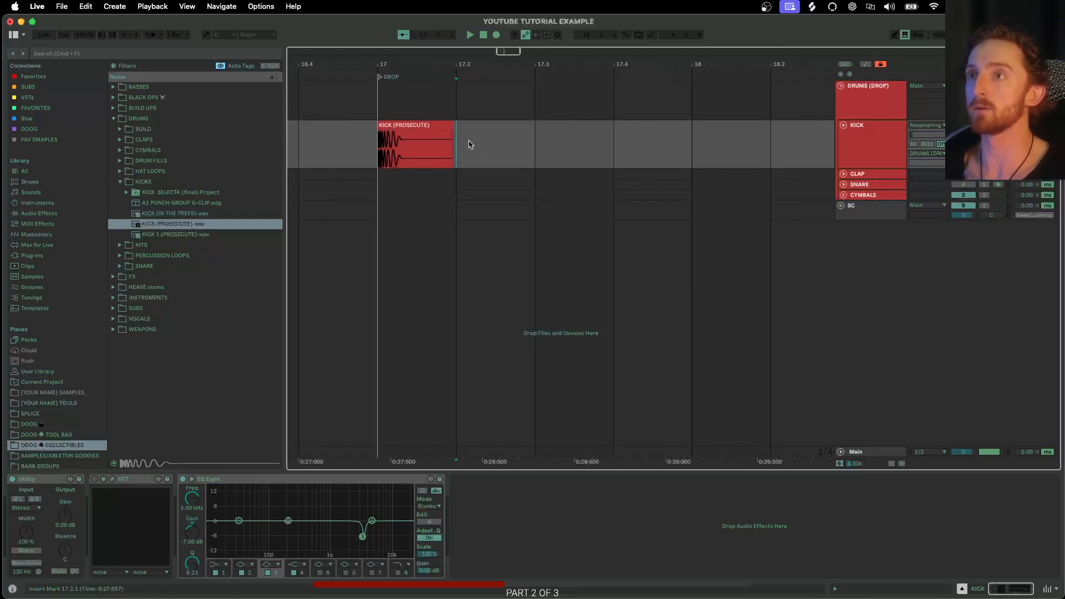
scroll(477, 144, "down", 2)
scroll(477, 144, "up", 2)
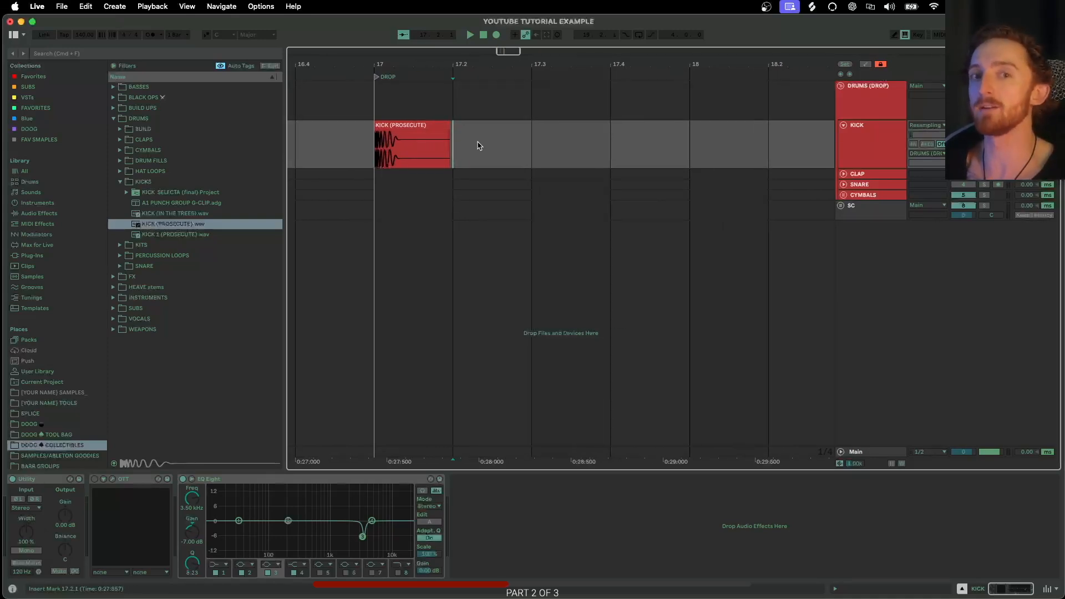
- Set the arrangement's fixed grid to 1/4
right_click(564, 145)
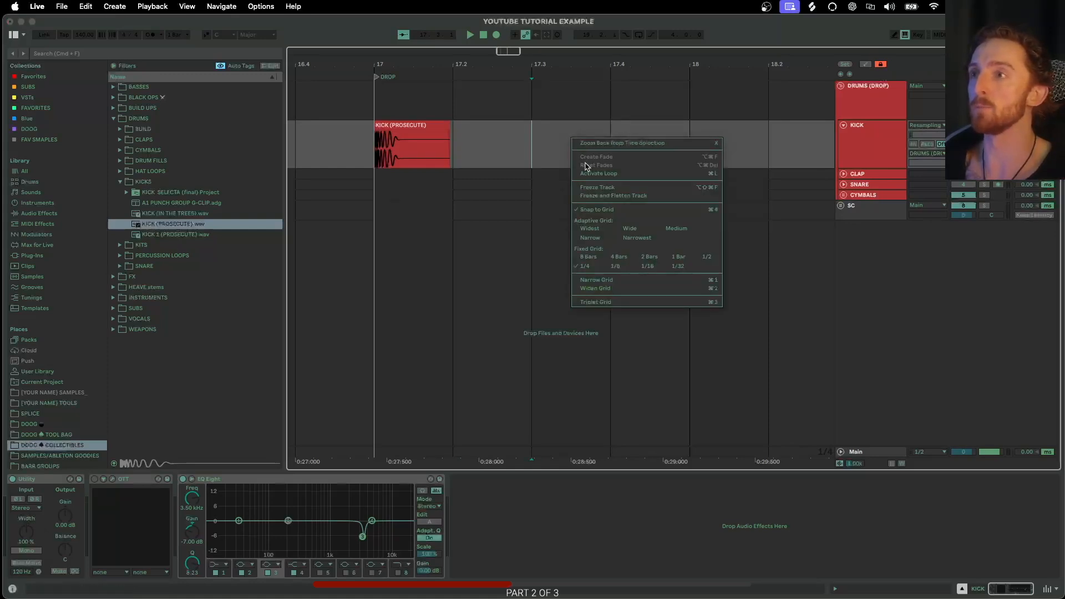
left_click(588, 260)
scroll(499, 189, "down", 10)
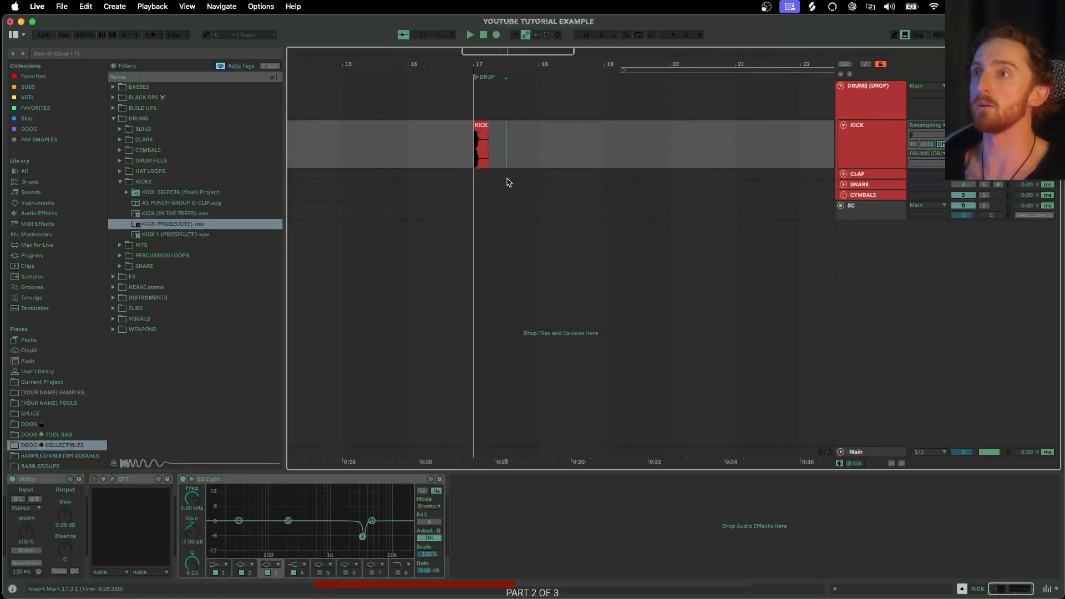
scroll(525, 157, "down", 1)
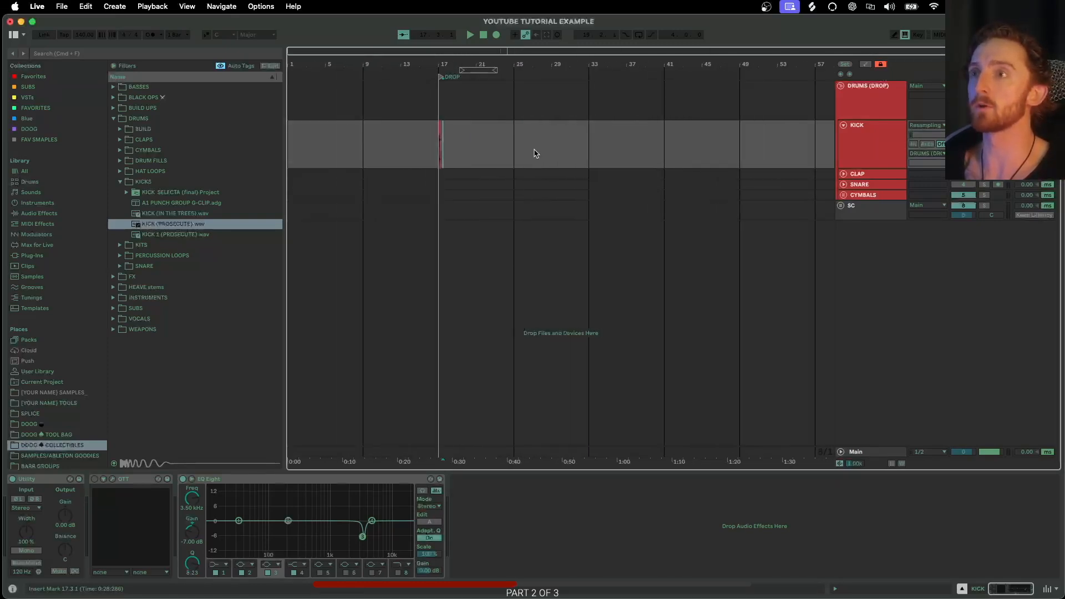
scroll(435, 159, "up", 8)
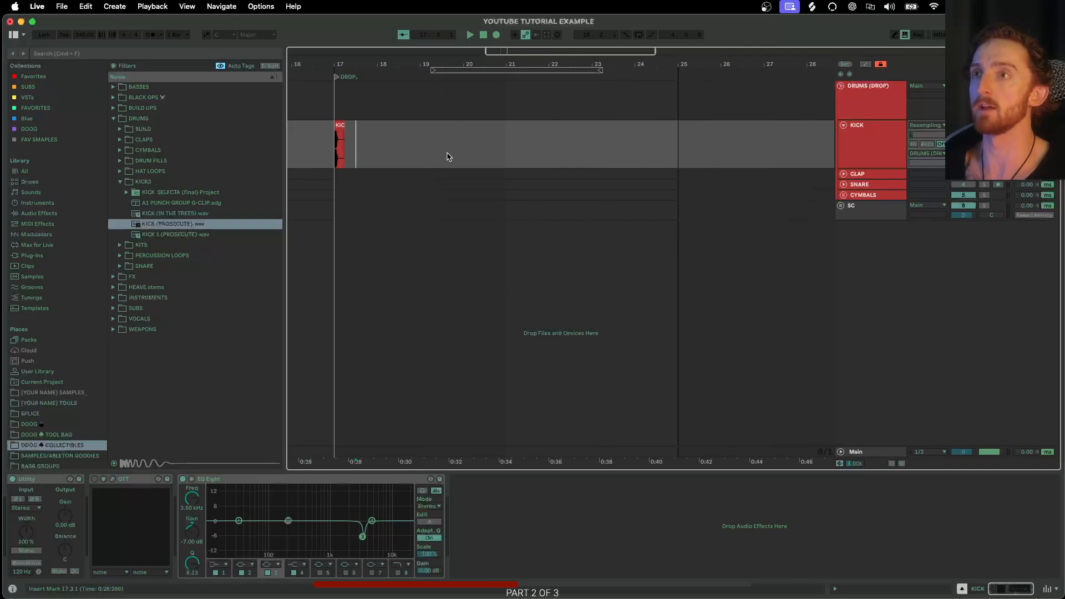
right_click(443, 145)
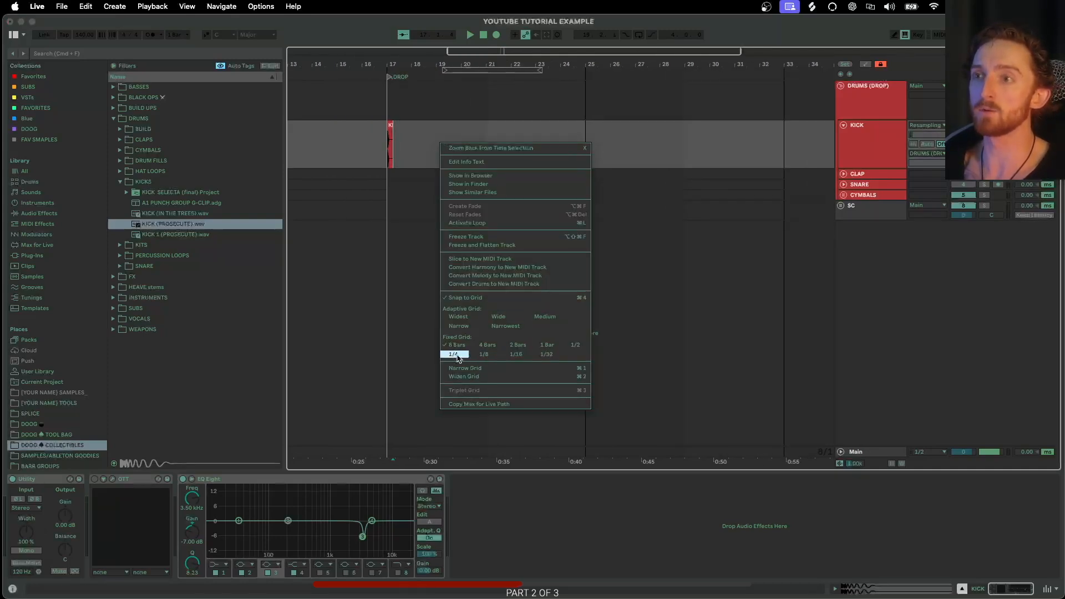
left_click(453, 354)
scroll(399, 150, "up", 10)
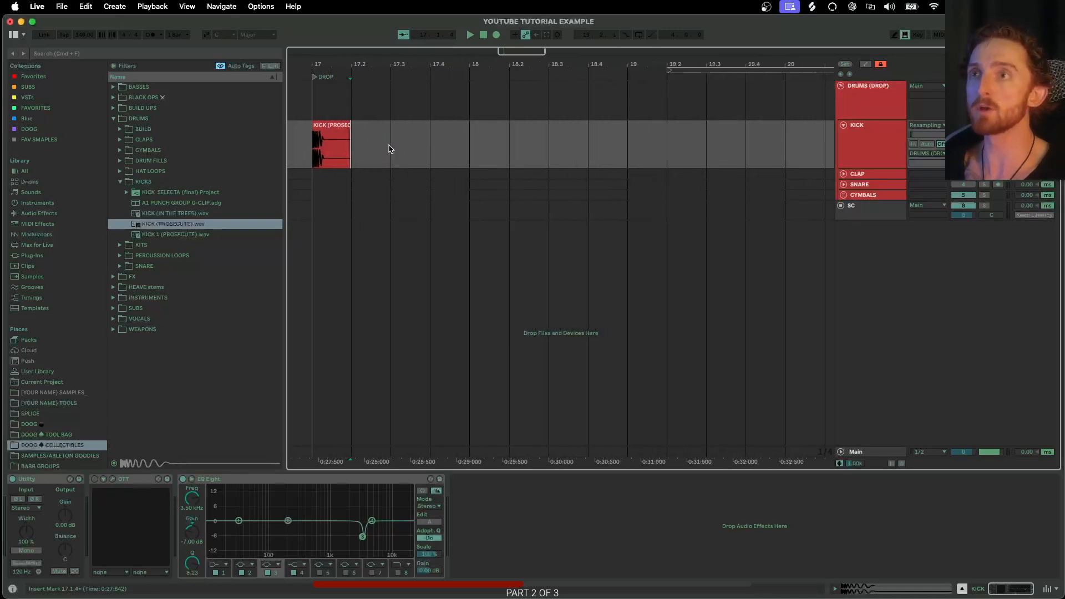
- Select the kick clip with a one-beat time range and consolidate it into a single clip
scroll(412, 144, "up", 2)
left_click(413, 141)
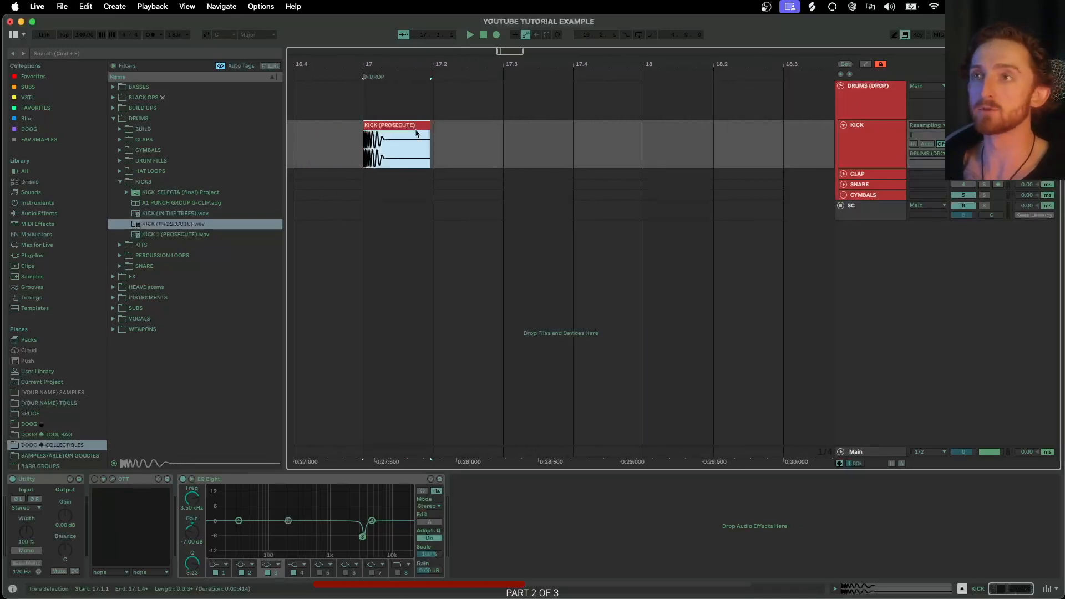
scroll(422, 139, "up", 6)
scroll(428, 139, "down", 3)
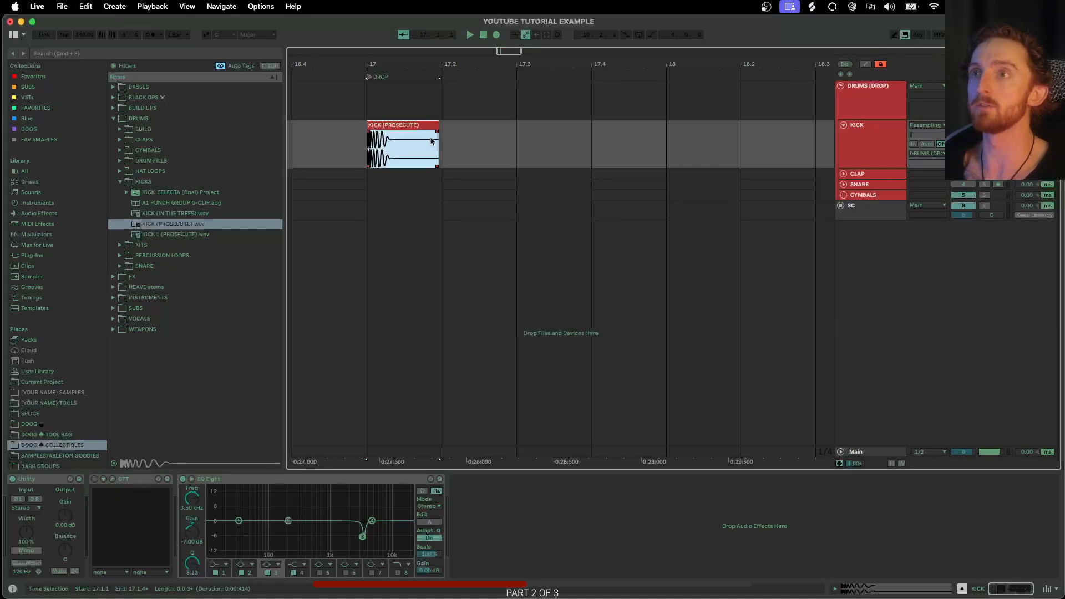
scroll(436, 141, "up", 5)
scroll(437, 142, "up", 2)
scroll(437, 142, "left", 2)
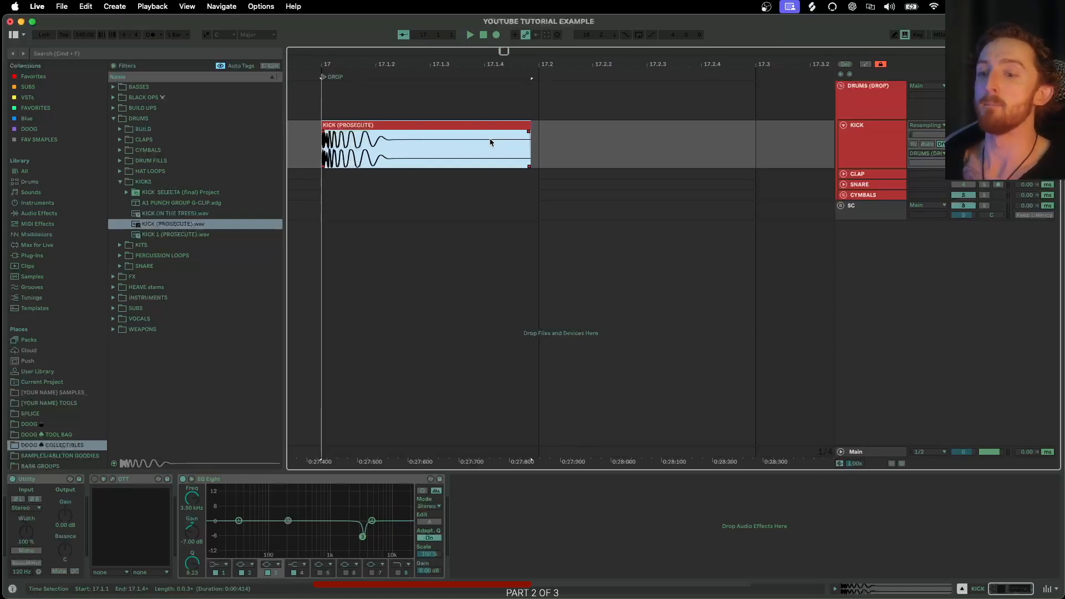
scroll(491, 142, "right", 2)
scroll(492, 143, "left", 2)
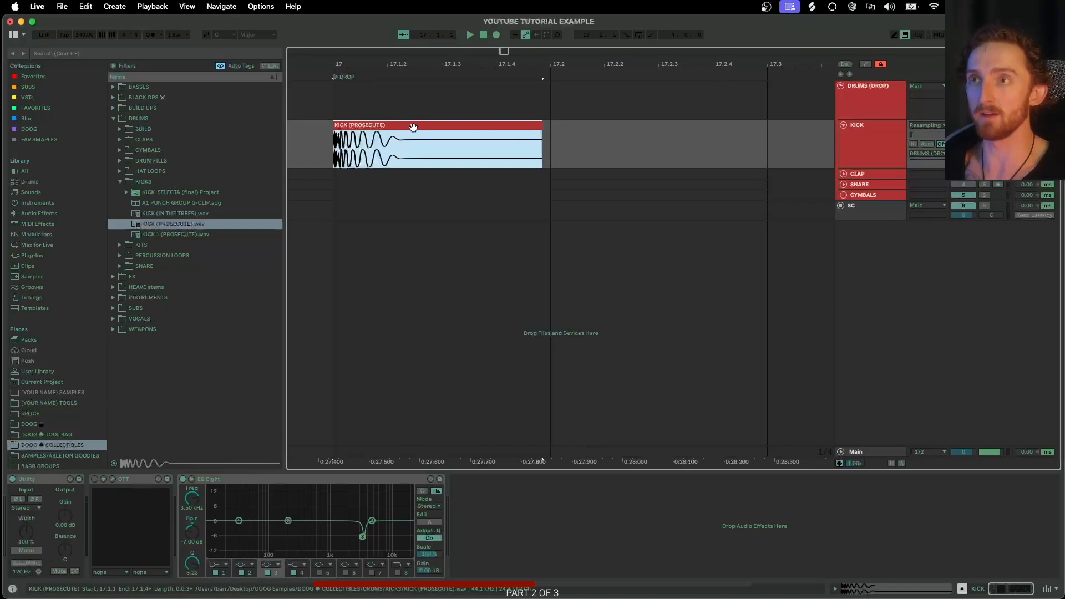
left_click(552, 143, "shift")
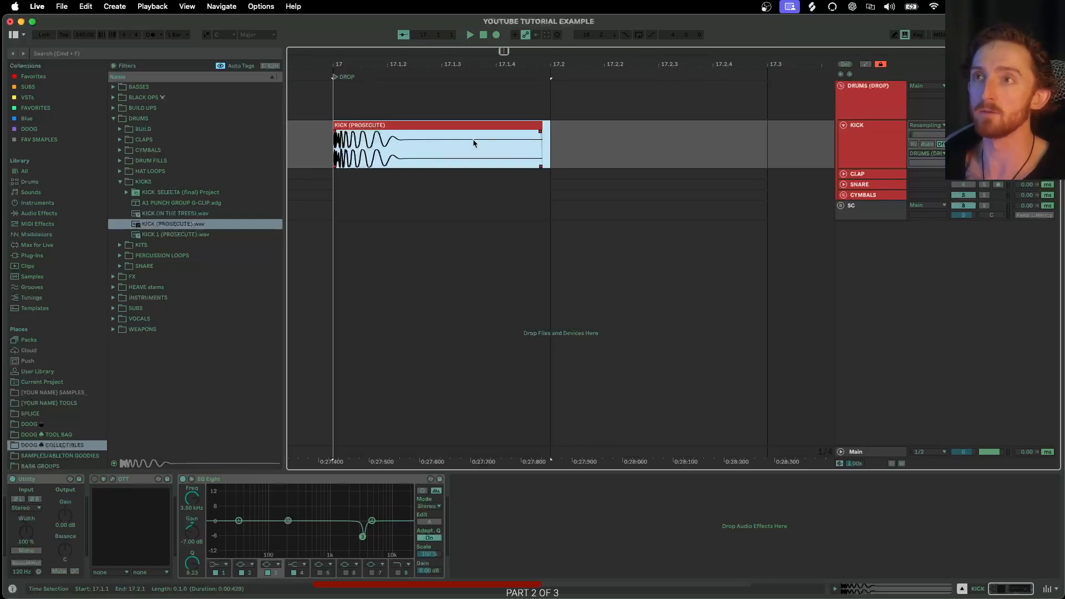
key("super+j")
- Select the kick plus the following gap as a two-beat range and duplicate it to beat 17.3
scroll(402, 136, "down", 5)
scroll(460, 138, "up", 4)
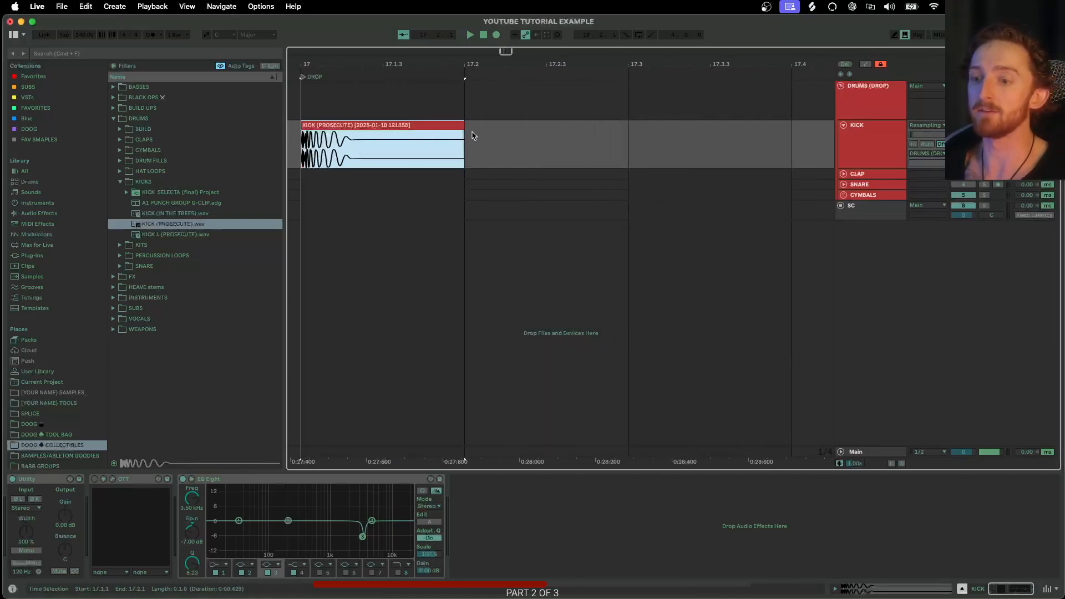
scroll(477, 139, "down", 4)
left_click(485, 143)
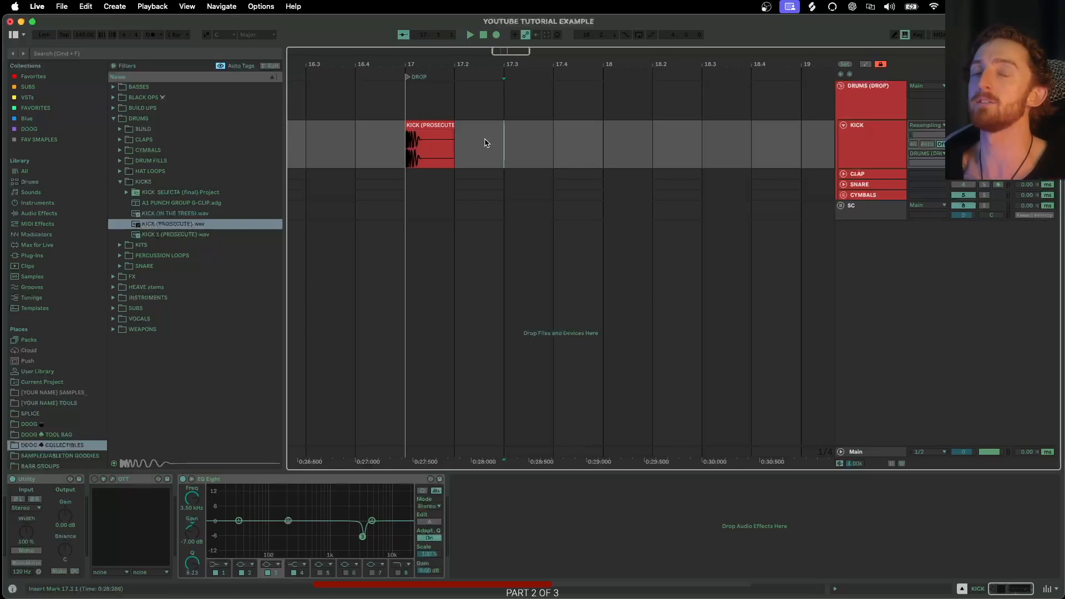
left_click(433, 126)
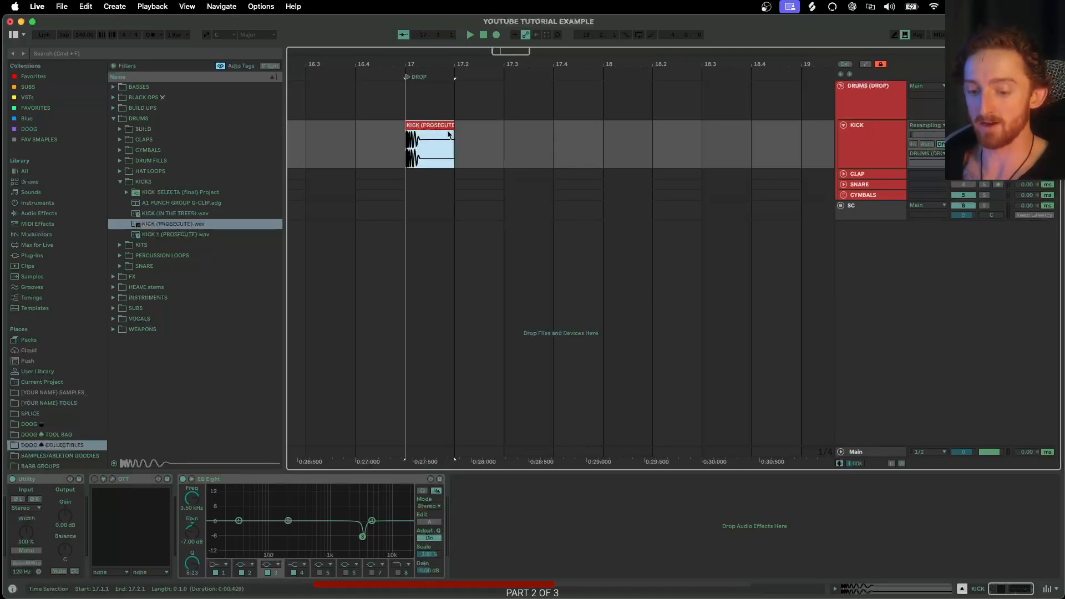
left_click(505, 141, "shift")
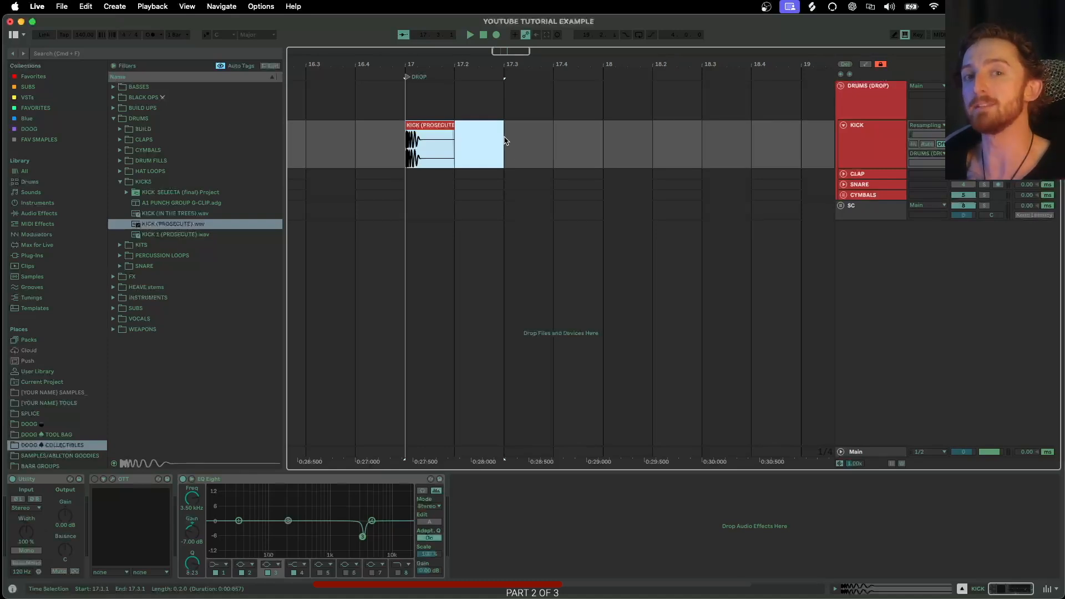
key("super+d")
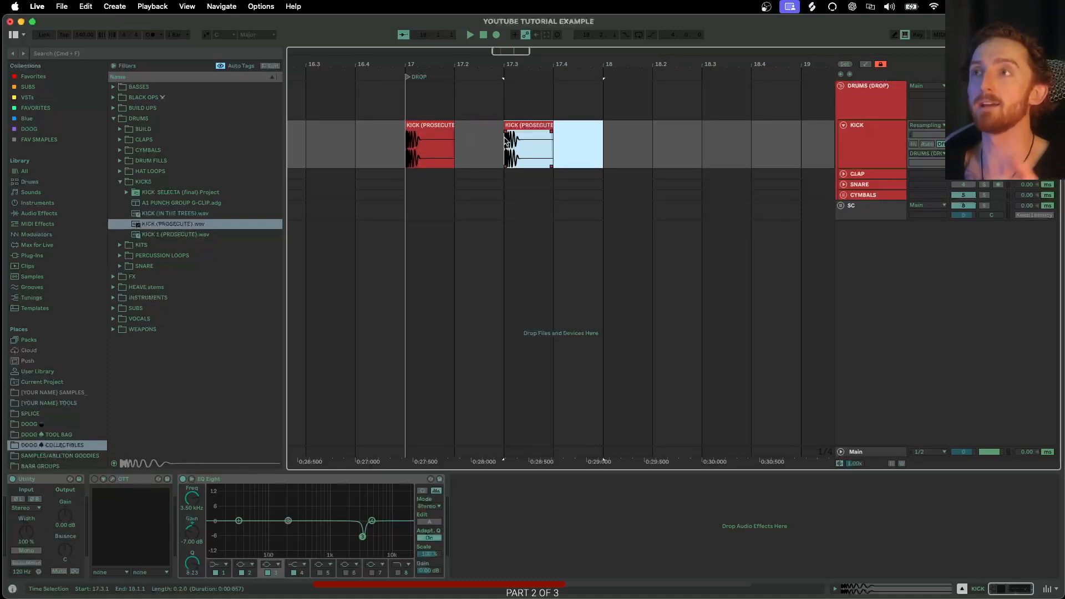
- Extend the selection over the kick pattern and duplicate it twice more to fill bars 17 through 20
left_click(431, 125, "shift")
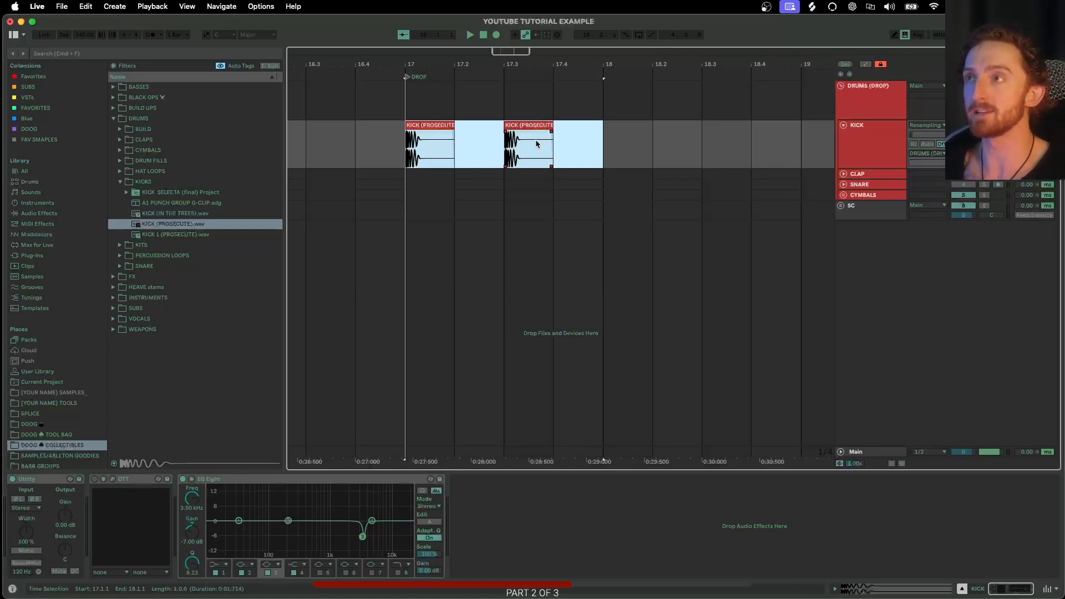
key("super+d")
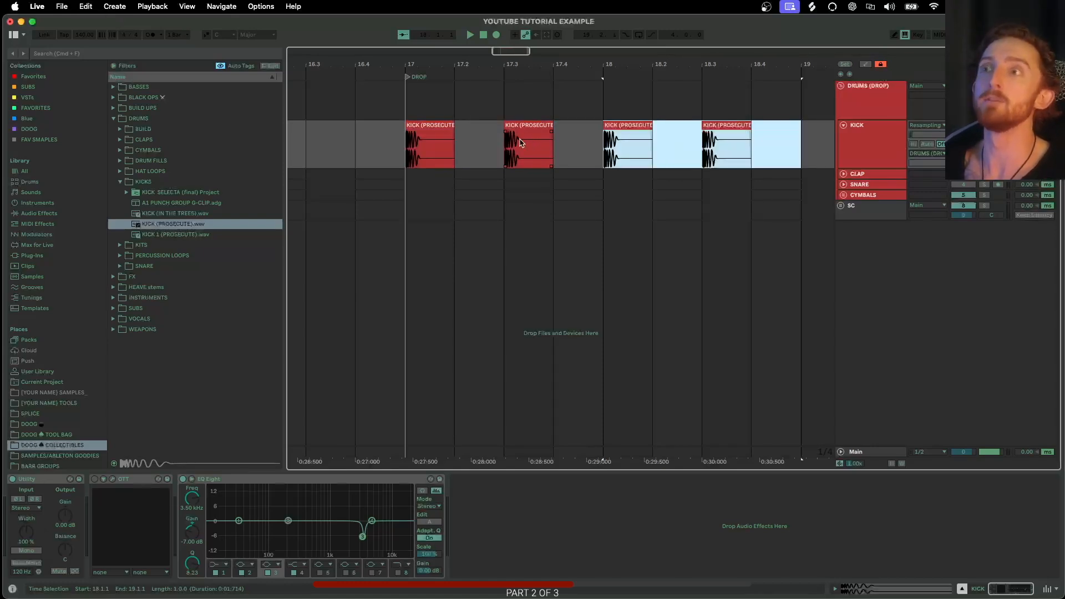
left_click(436, 125, "shift")
scroll(547, 145, "right", 2)
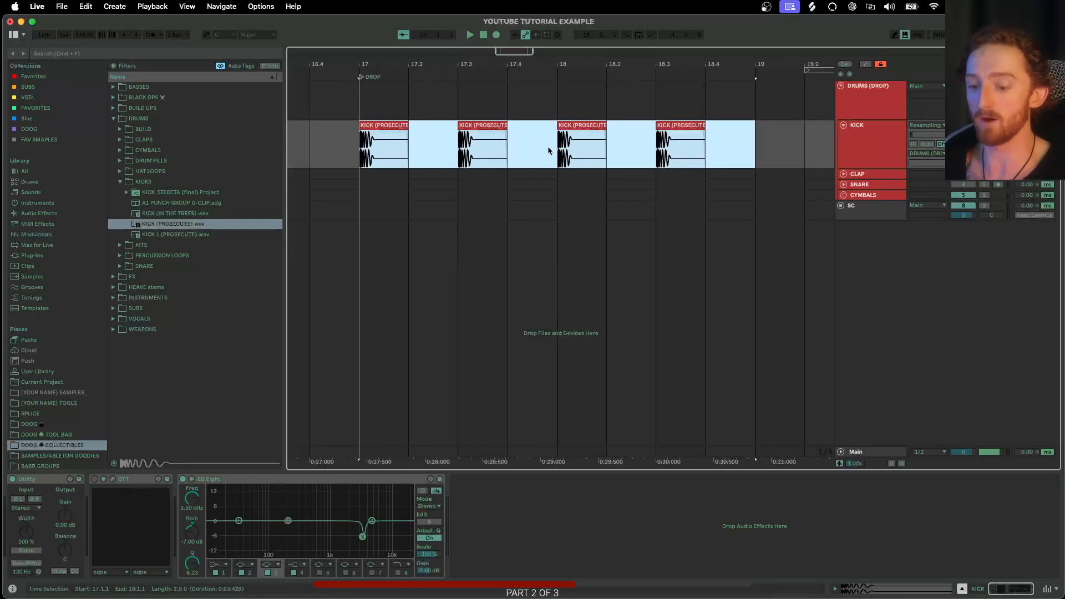
key("super+d")
scroll(536, 151, "down", 5)
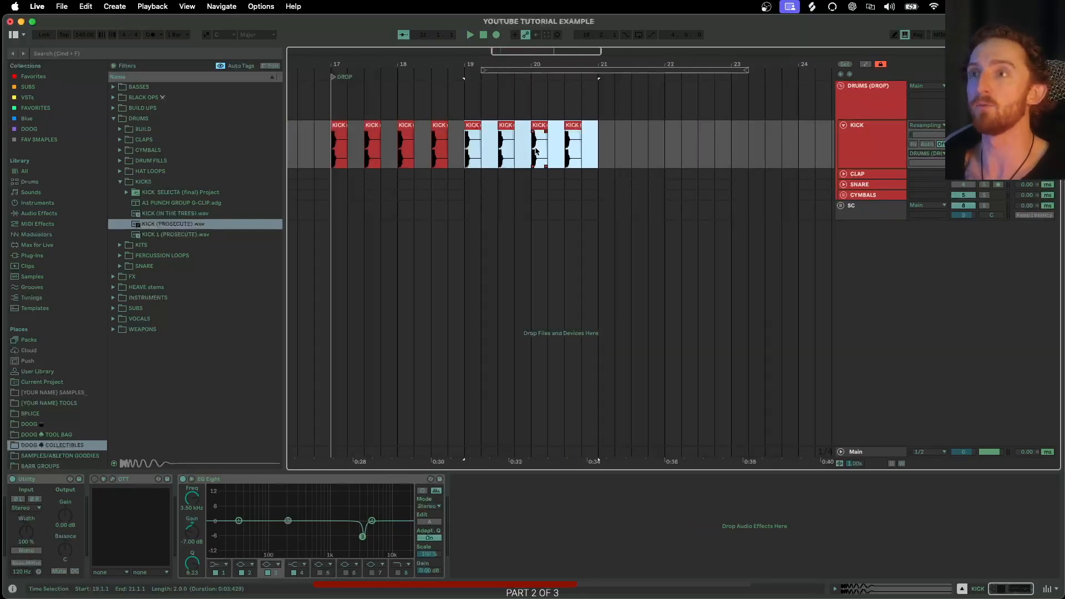
- Add a locator at bar 21 on the arrangement ruler
left_click(589, 145)
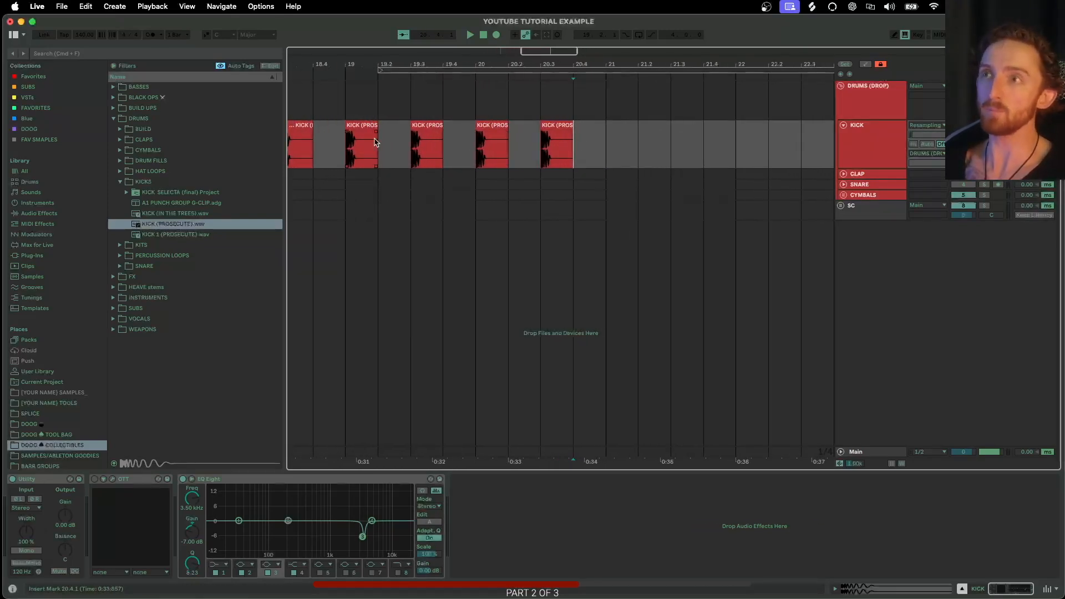
scroll(434, 144, "up", 5)
scroll(379, 140, "left", 4)
scroll(554, 141, "right", 8)
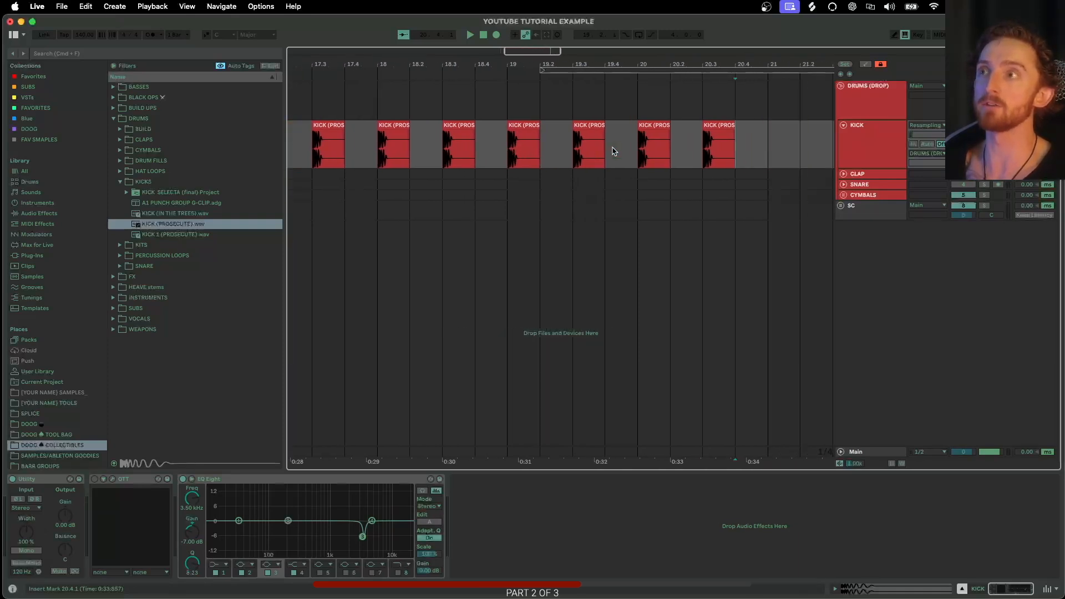
scroll(633, 141, "up", 5)
scroll(603, 141, "up", 2)
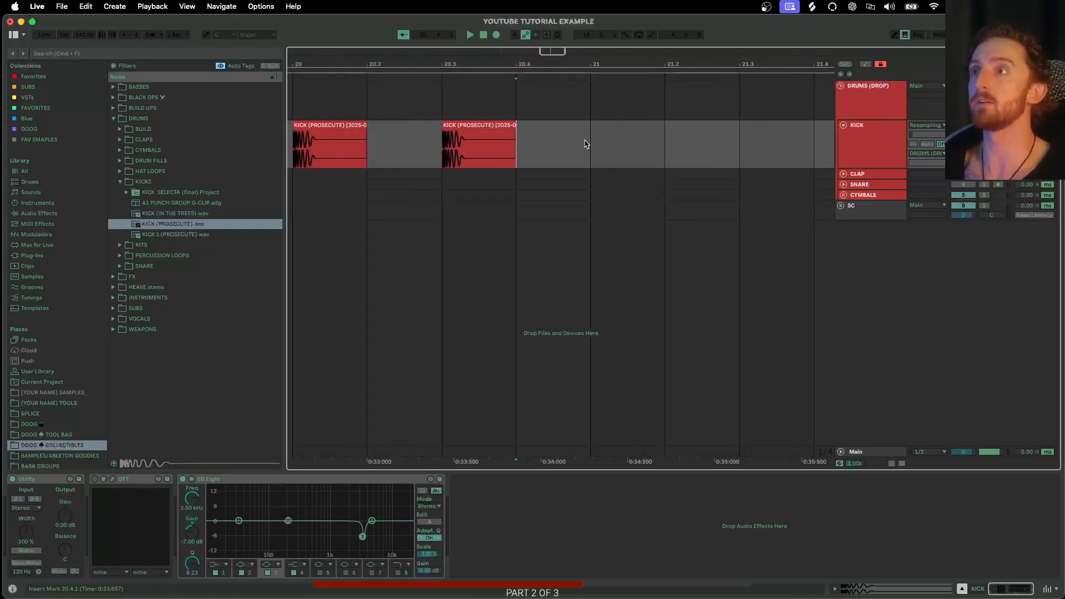
right_click(591, 81)
left_click(606, 108)
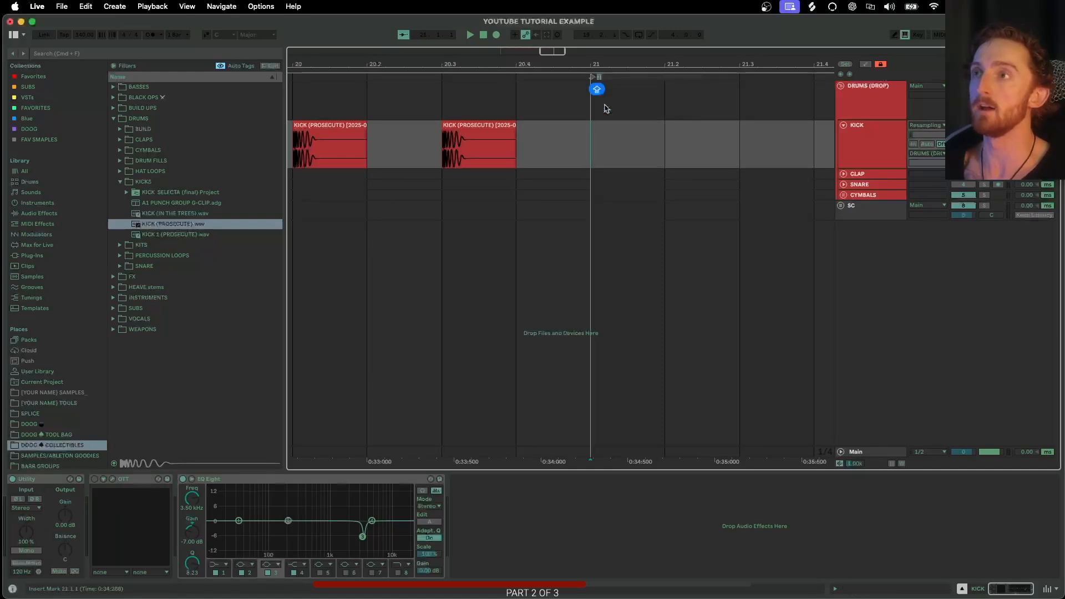
key("Return")
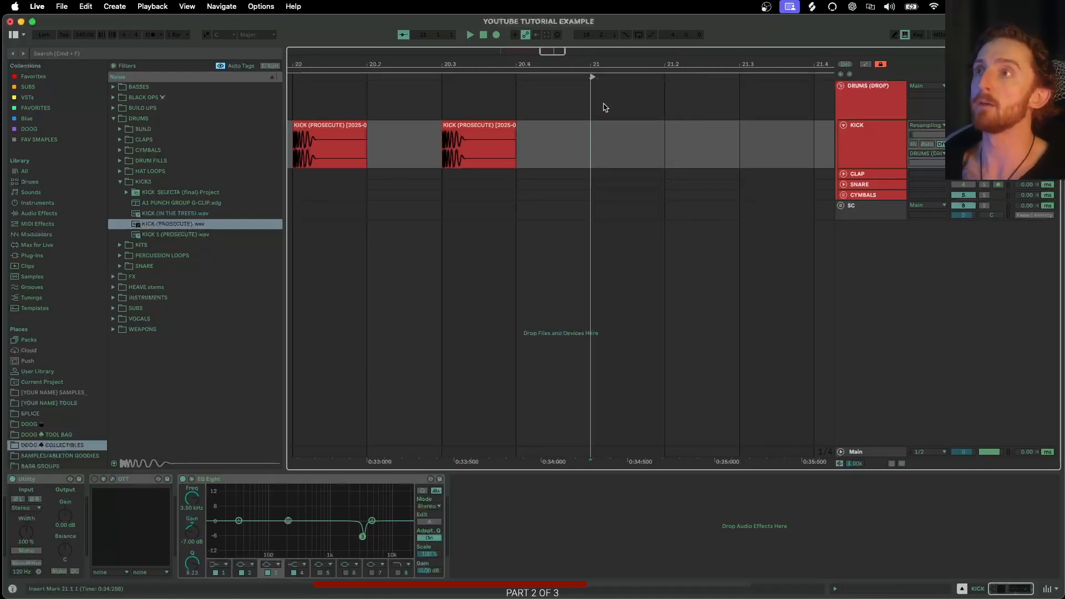
- Expand the CLAP track, collapse KICKS and open the CLAPS folder, stepping through the clap samples
scroll(529, 109, "down", 2)
scroll(459, 150, "down", 4)
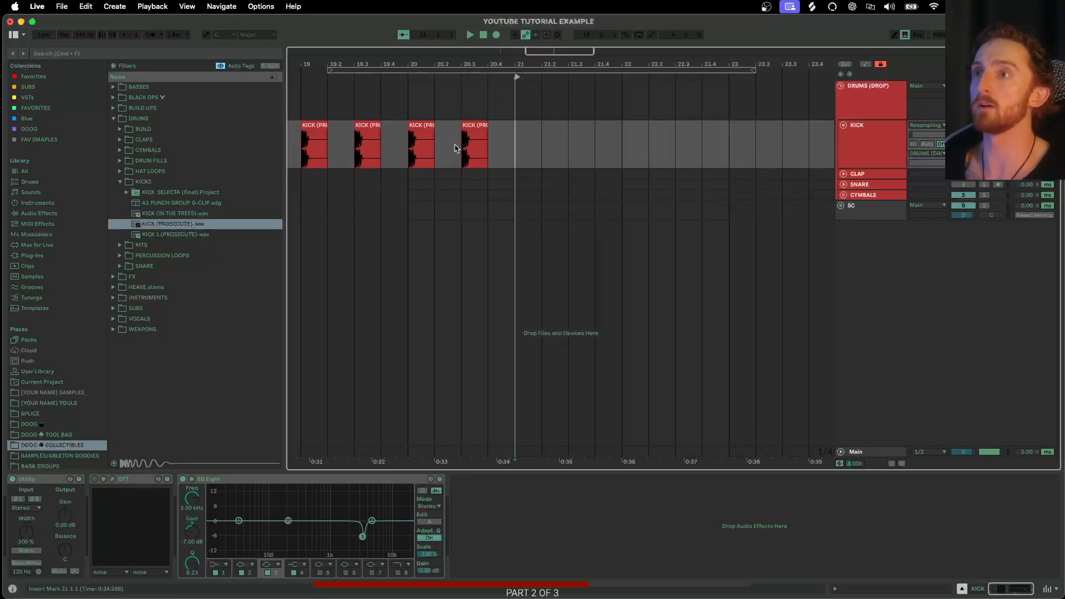
scroll(459, 150, "down", 2)
scroll(720, 148, "down", 3)
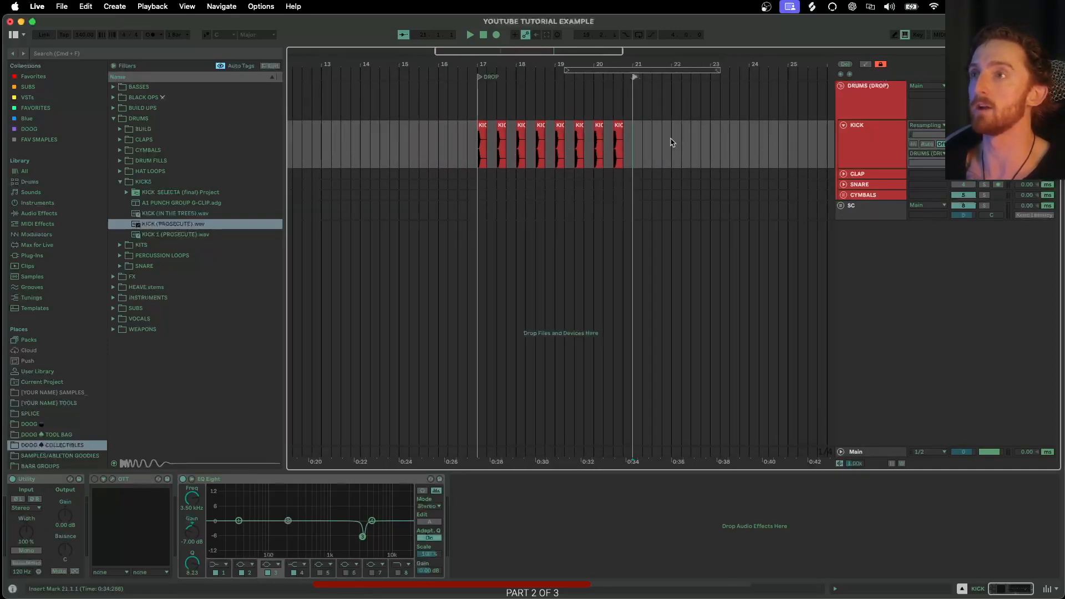
scroll(492, 152, "up", 3)
scroll(520, 187, "up", 1)
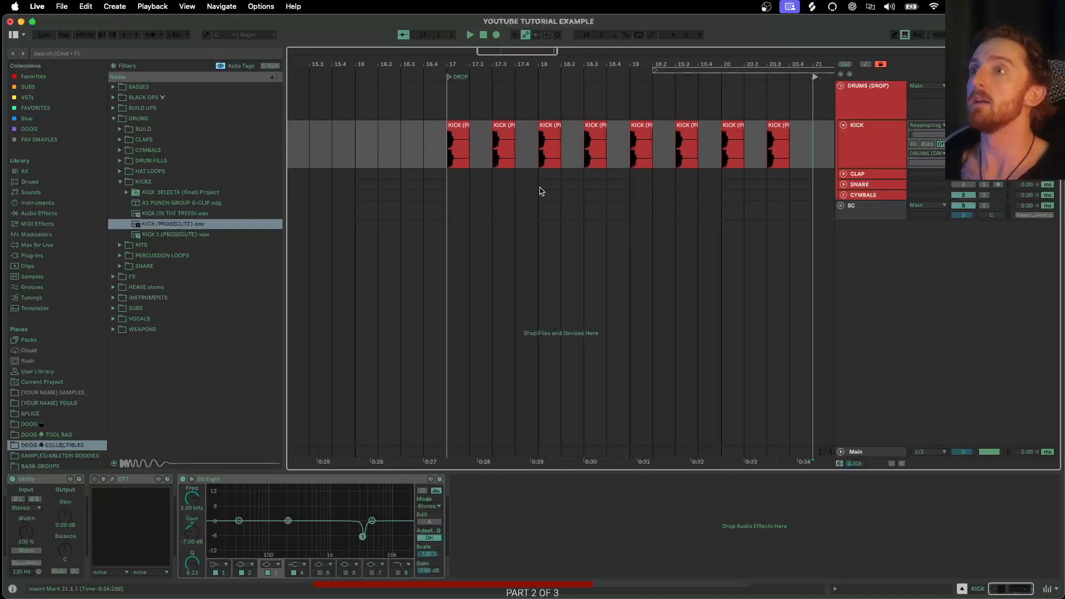
left_click(843, 175)
left_click(120, 182)
left_click(120, 139)
left_click(140, 161)
key("Down")
key("Down")
key("Down")
key("Down")
key("Down")
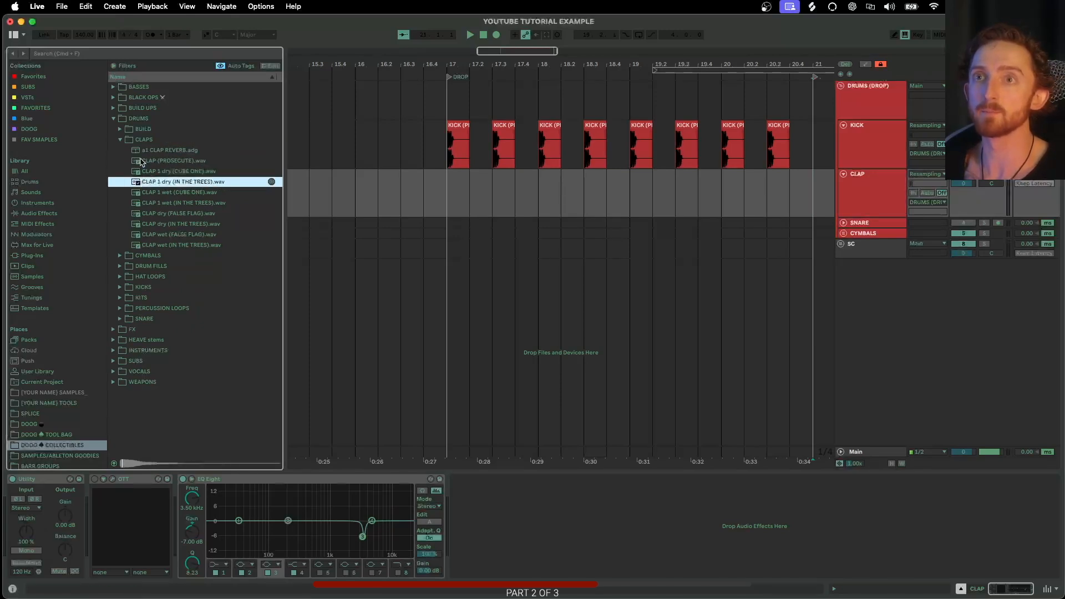
- Place CLAP dry (FALSE FLAG).wav on the CLAP track at beat 17.3
left_click_drag(167, 208, 487, 200)
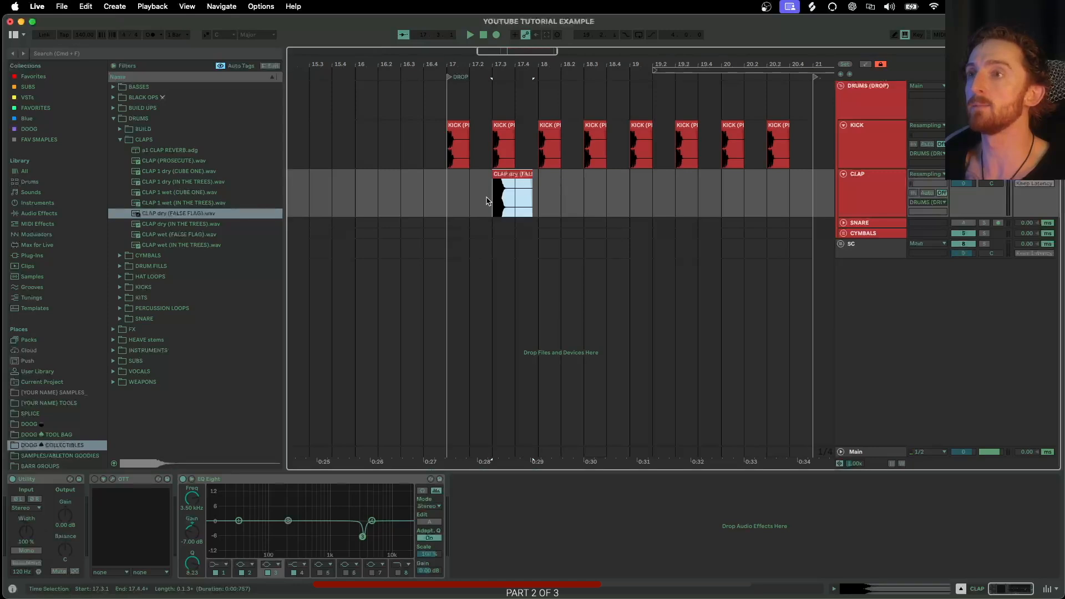
scroll(486, 200, "up", 5)
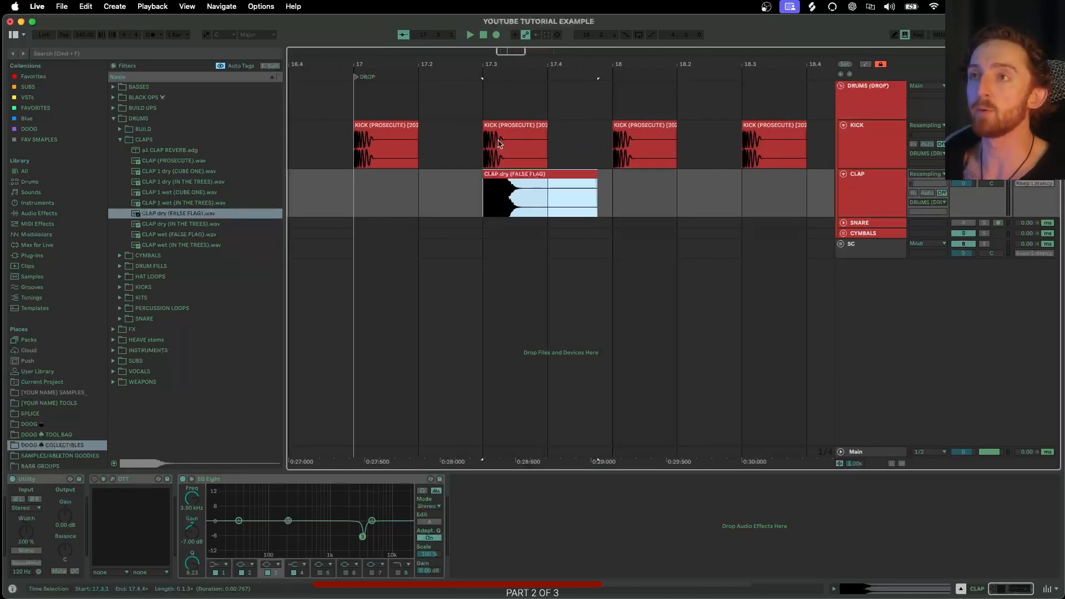
scroll(498, 187, "down", 3)
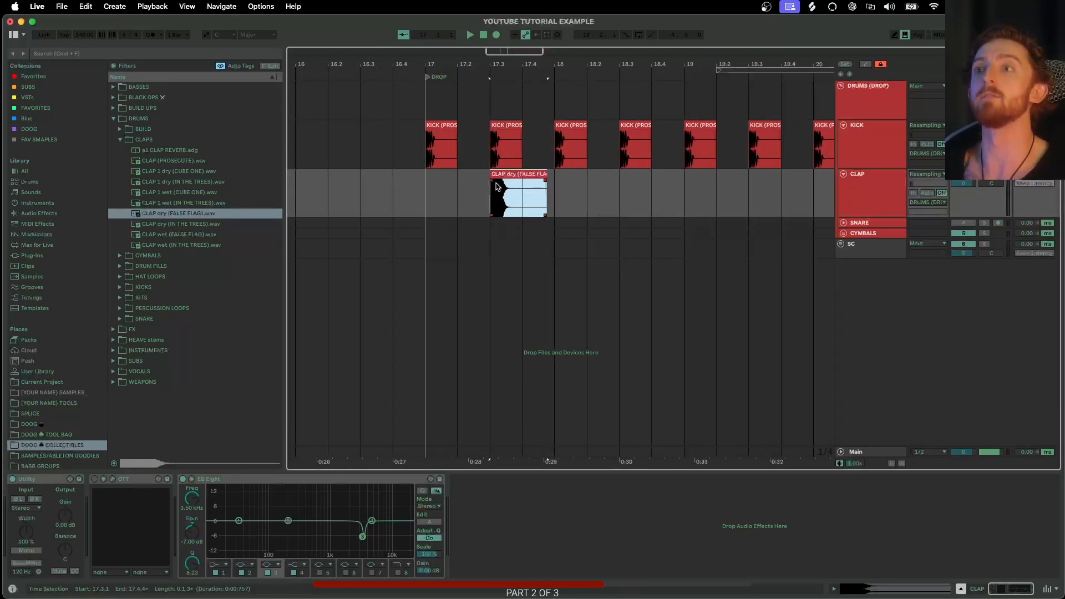
scroll(498, 186, "up", 2)
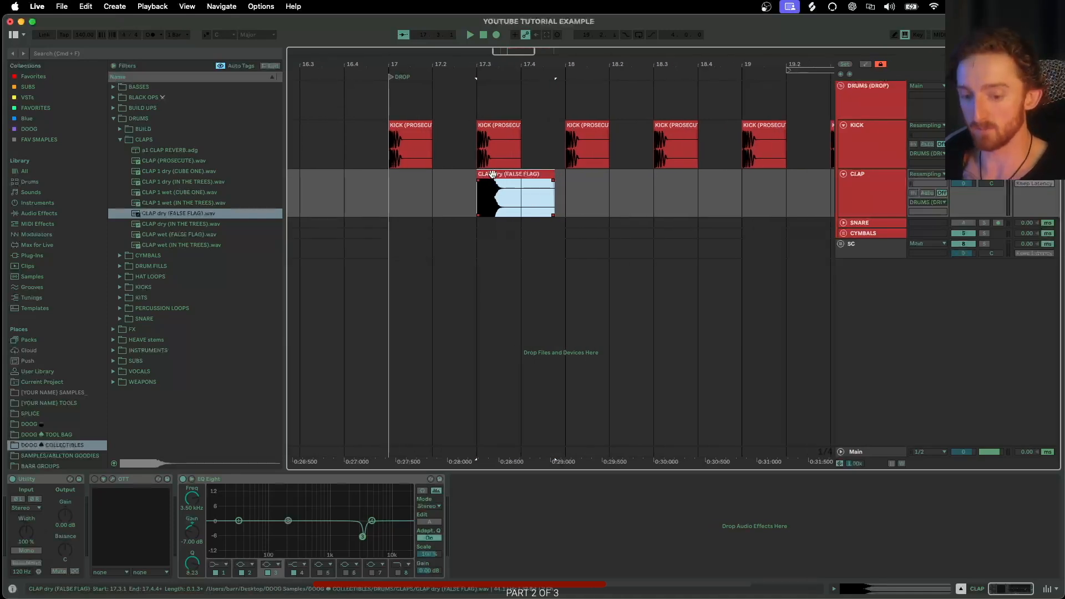
scroll(527, 180, "right", 3)
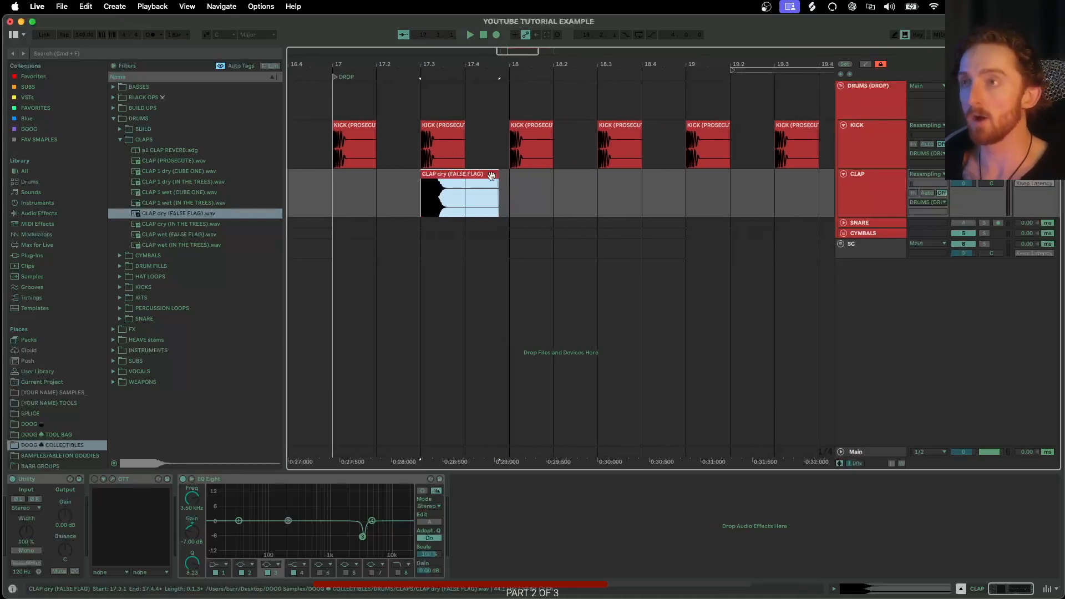
- Extend the selection over the first clap and duplicate it three times to repeat the clap pattern through bar 20
left_click(598, 189, "shift")
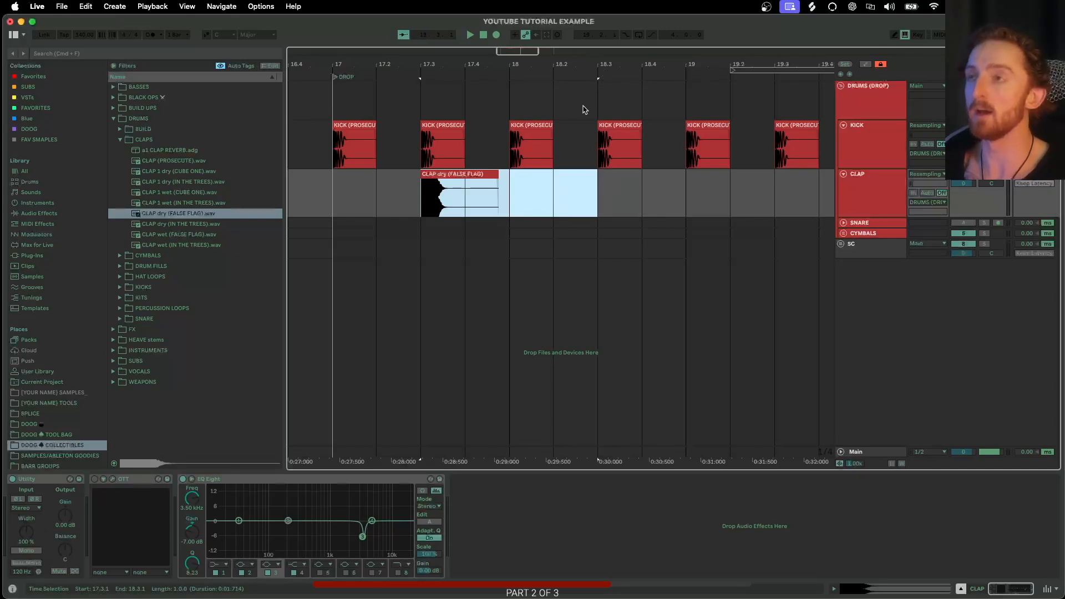
key("super+d")
key("super+d")
key("super+d")
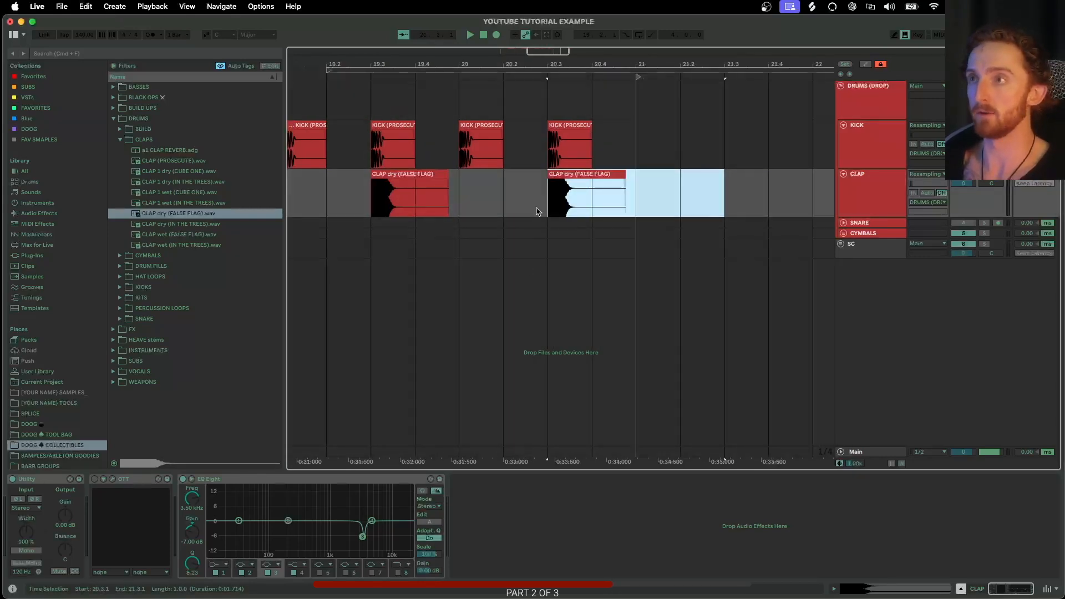
- Select the clap clips on the CLAP track from bar 17 through bar 21 to review the pattern
scroll(537, 211, "down", 5)
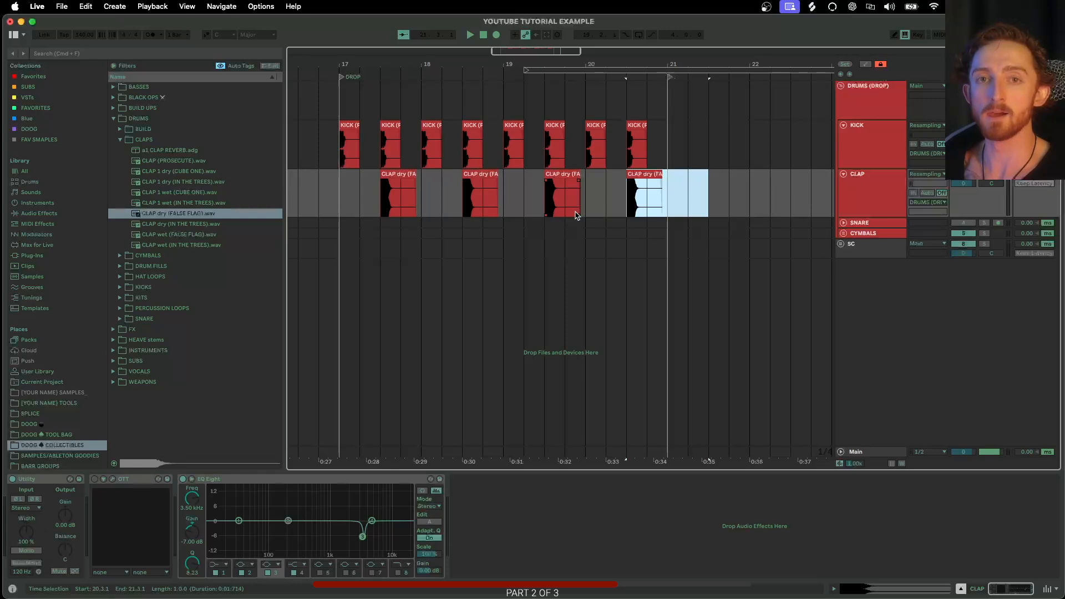
scroll(449, 166, "up", 3)
scroll(457, 170, "left", 2)
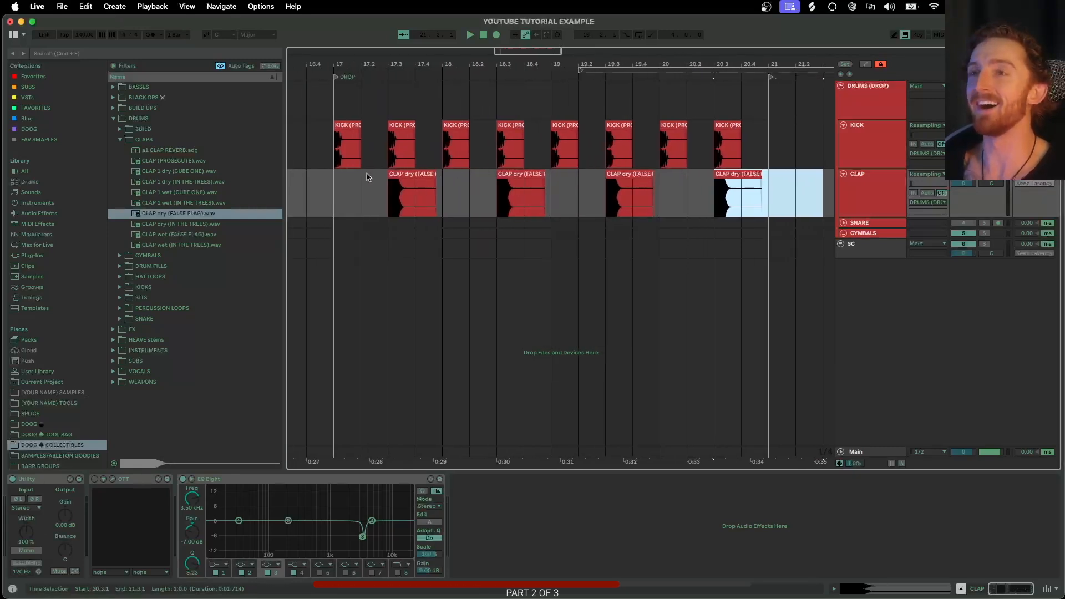
scroll(336, 185, "up", 2)
left_click_drag(337, 186, 669, 194)
scroll(670, 194, "right", 3)
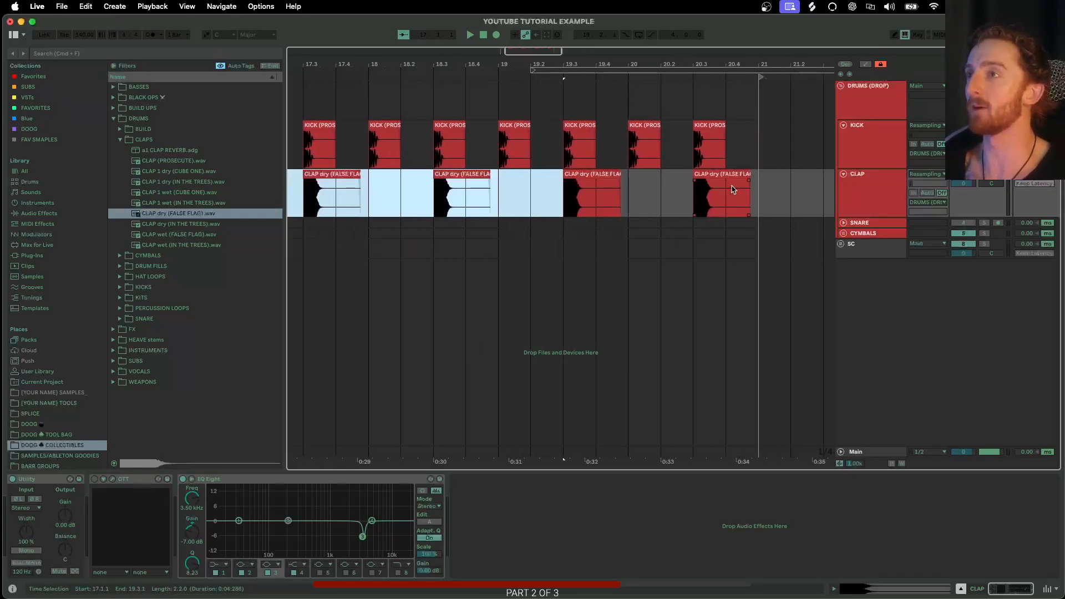
left_click(758, 190, "shift")
scroll(726, 201, "left", 4)
scroll(575, 178, "down", 1)
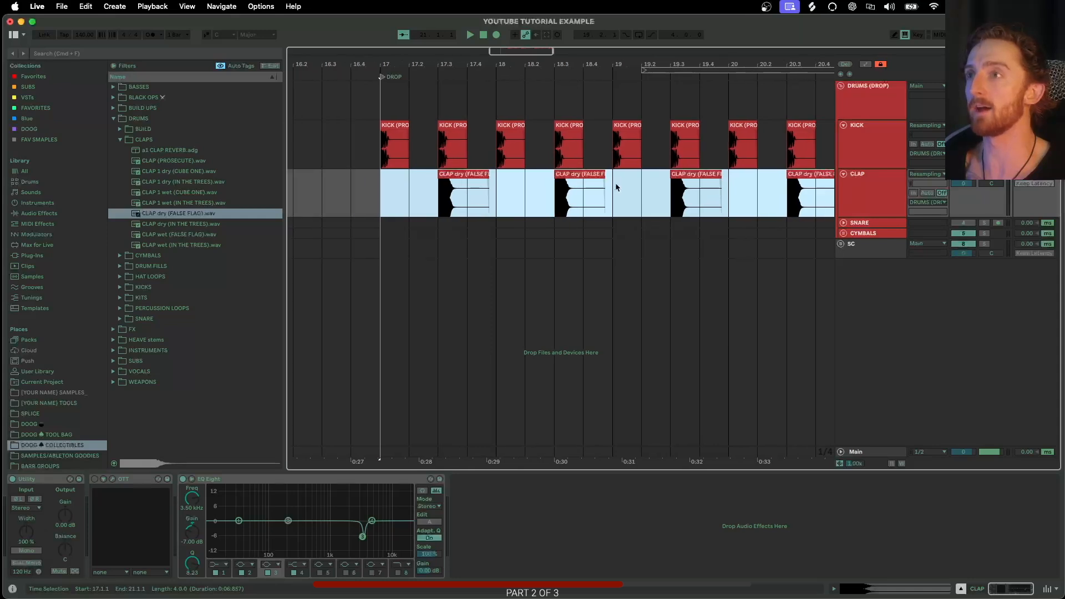
scroll(616, 186, "down", 2)
- Expand the CYMBALS group track, collapse the CLAPS folder and open the CYMBALS sample folder
left_click(844, 233)
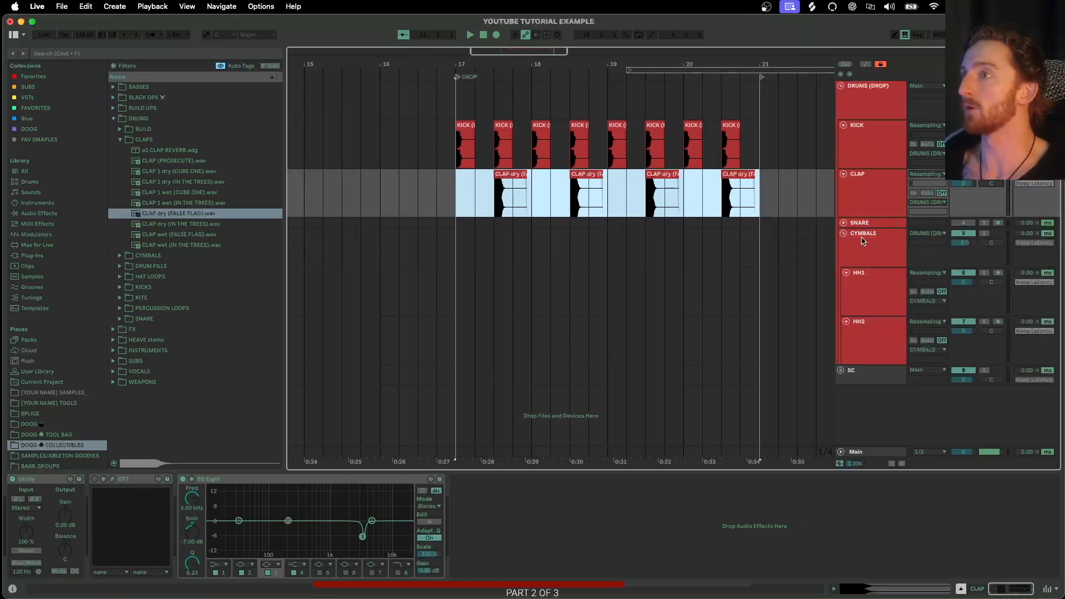
left_click(870, 255)
left_click(120, 139)
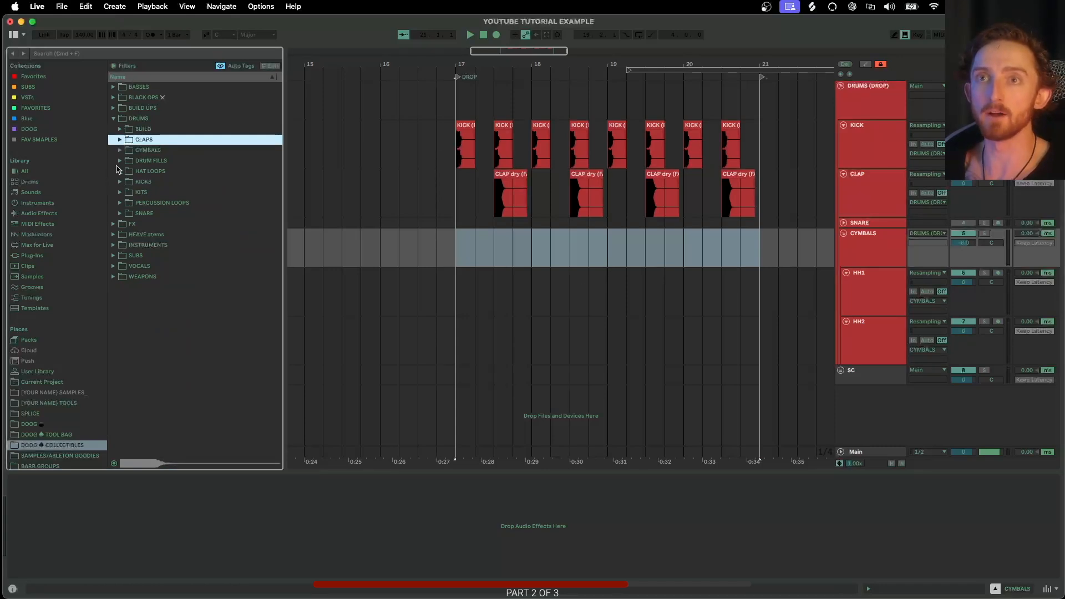
left_click(120, 151)
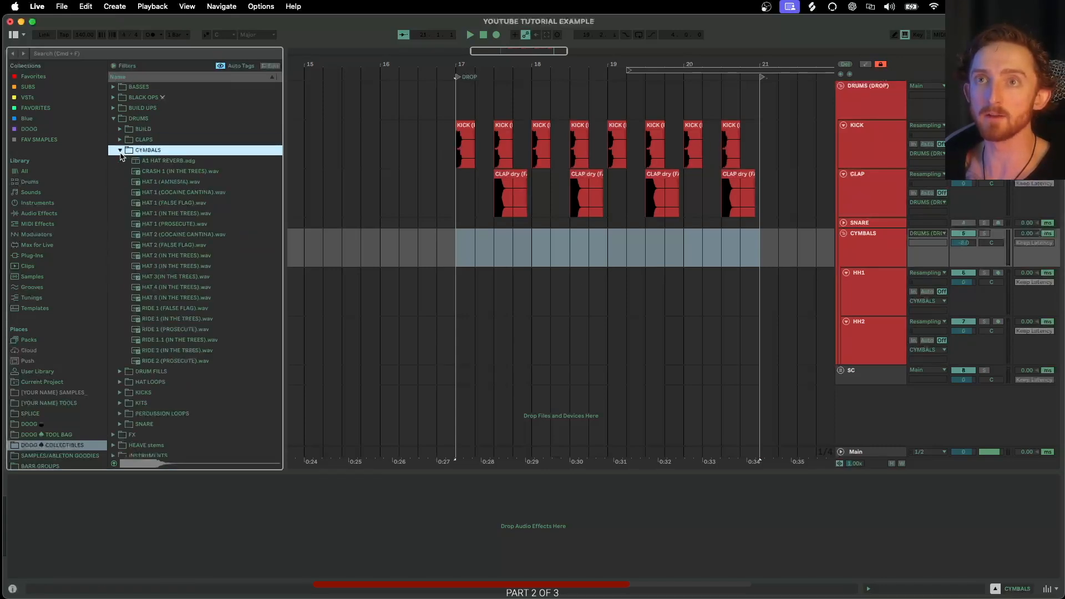
- Step through the hat samples and place HAT 2 (FALSE FLAG).wav on the HH1 track at bar 17
left_click(143, 184)
key("Down")
key("Down")
key("Down")
key("Down")
key("Down")
key("Down")
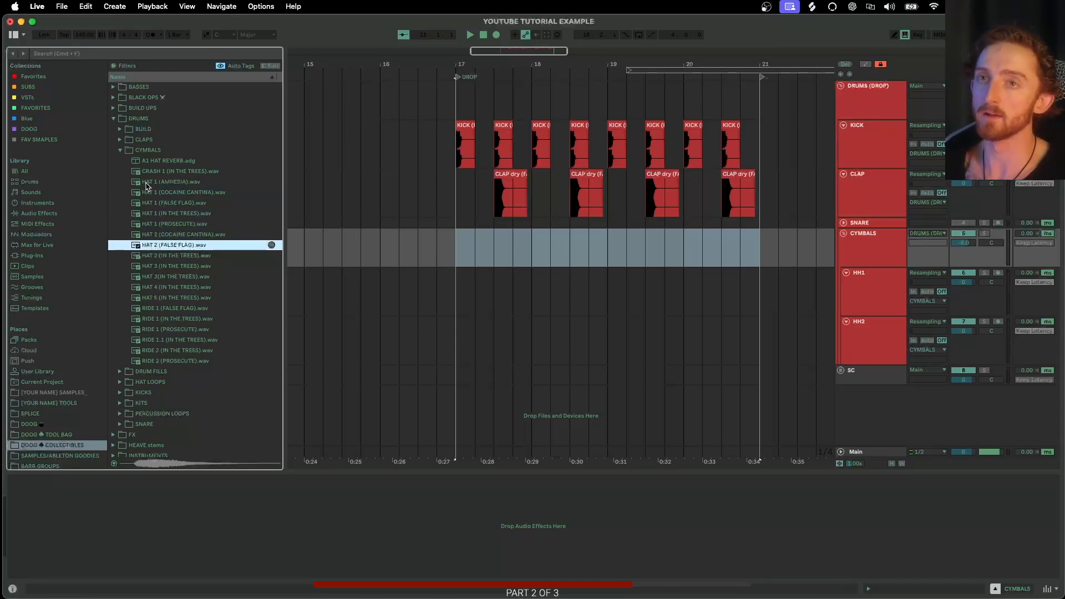
left_click_drag(170, 248, 463, 275)
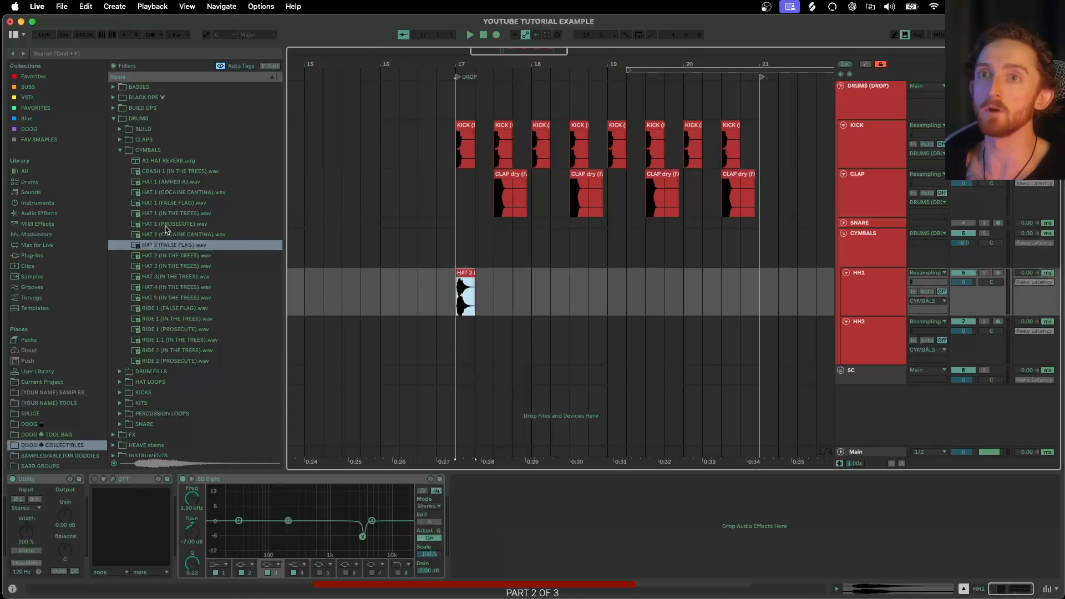
- Audition the hat and ride samples in the CYMBALS folder one by one
left_click(163, 247)
left_click(166, 256)
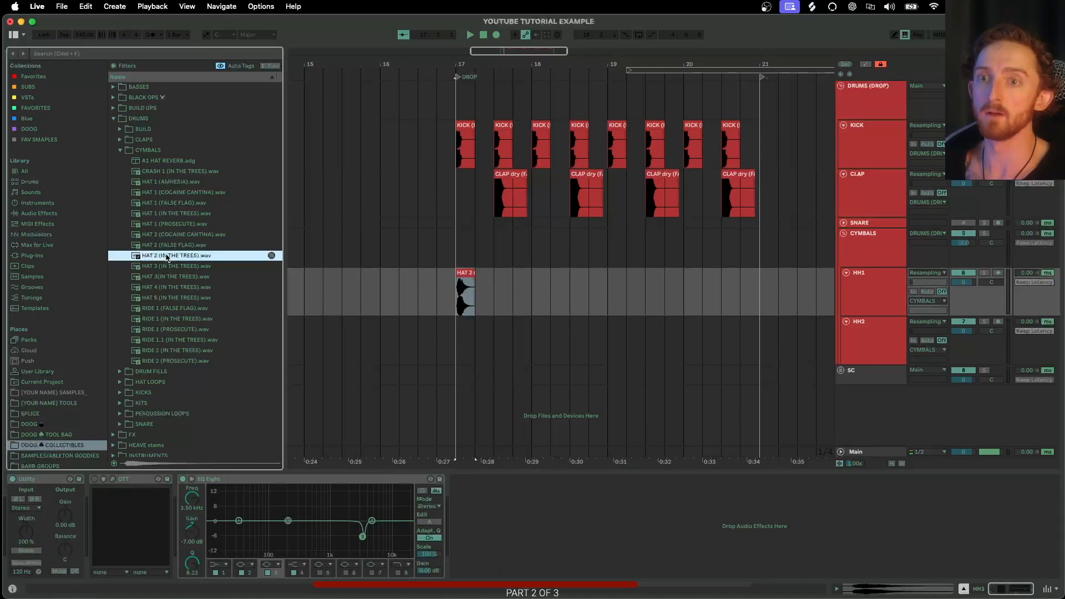
left_click(165, 248)
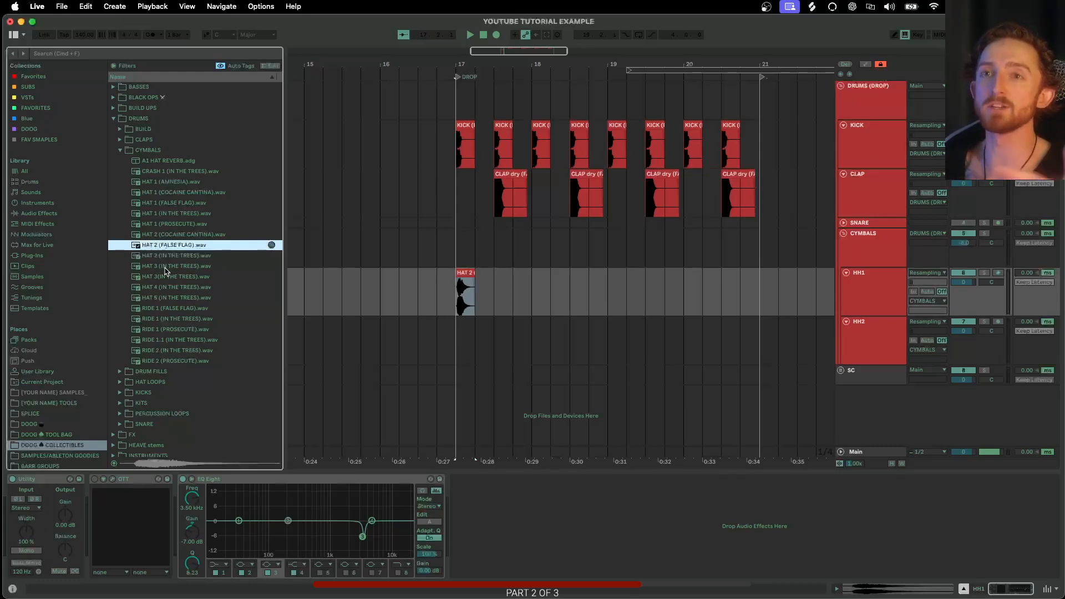
left_click(166, 257)
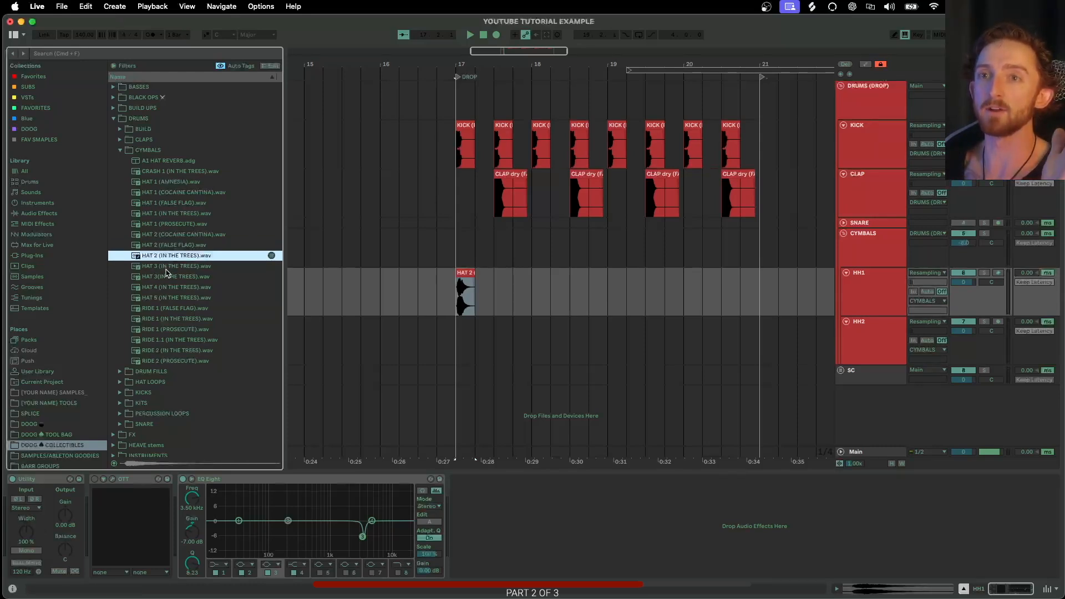
left_click(166, 267)
left_click(167, 277)
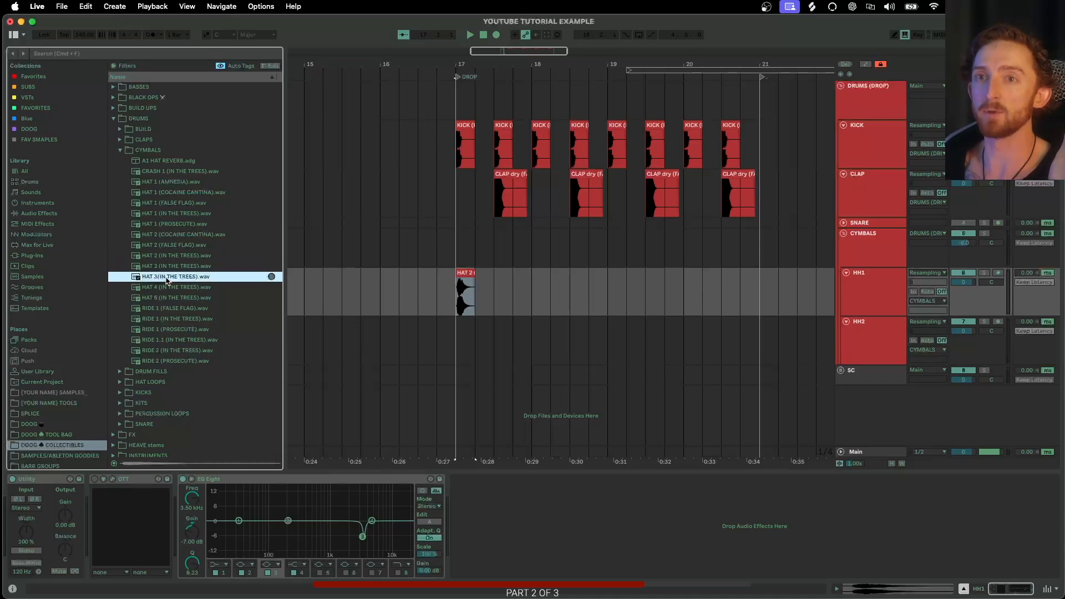
left_click(166, 287)
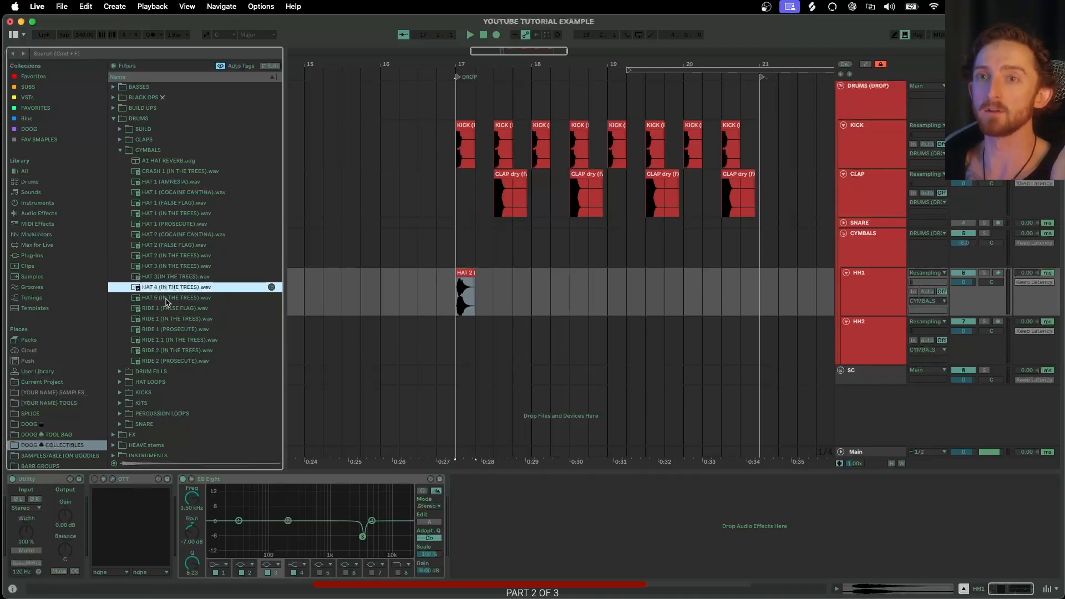
left_click(166, 299)
left_click(169, 309)
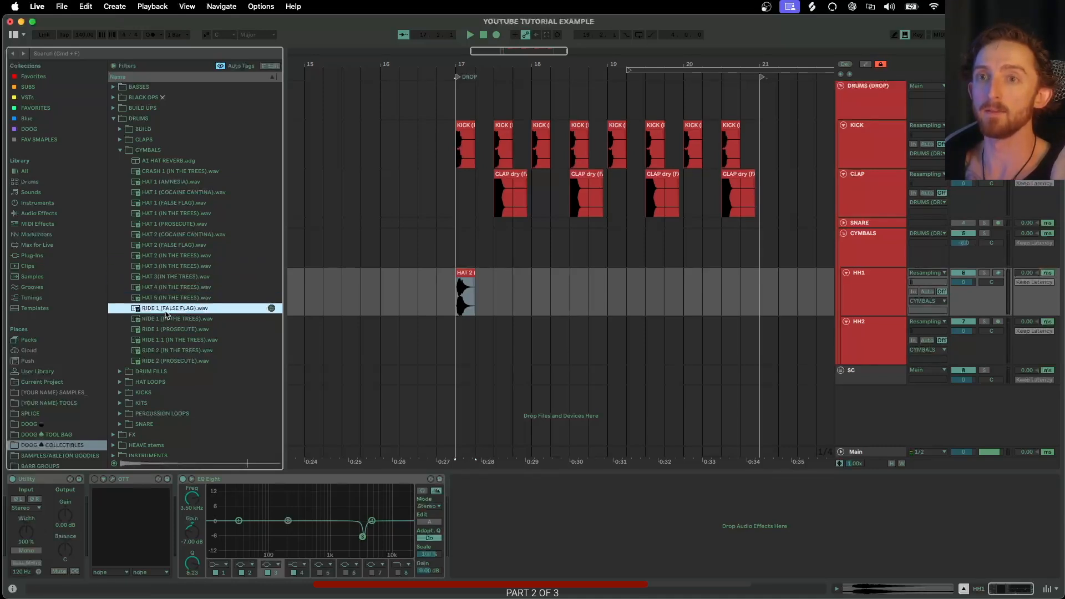
left_click(167, 341)
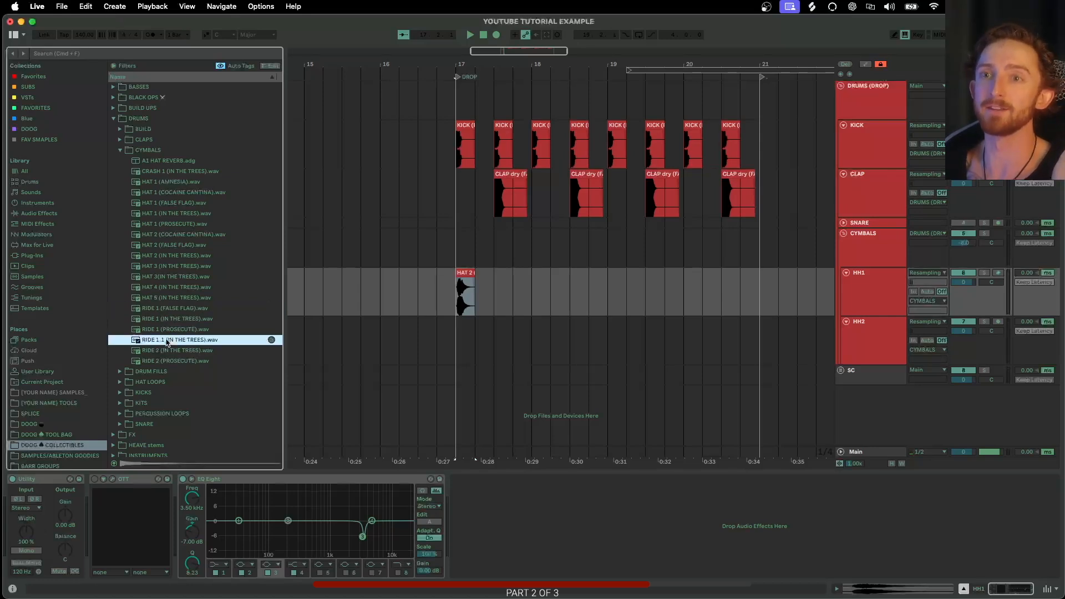
left_click(170, 351)
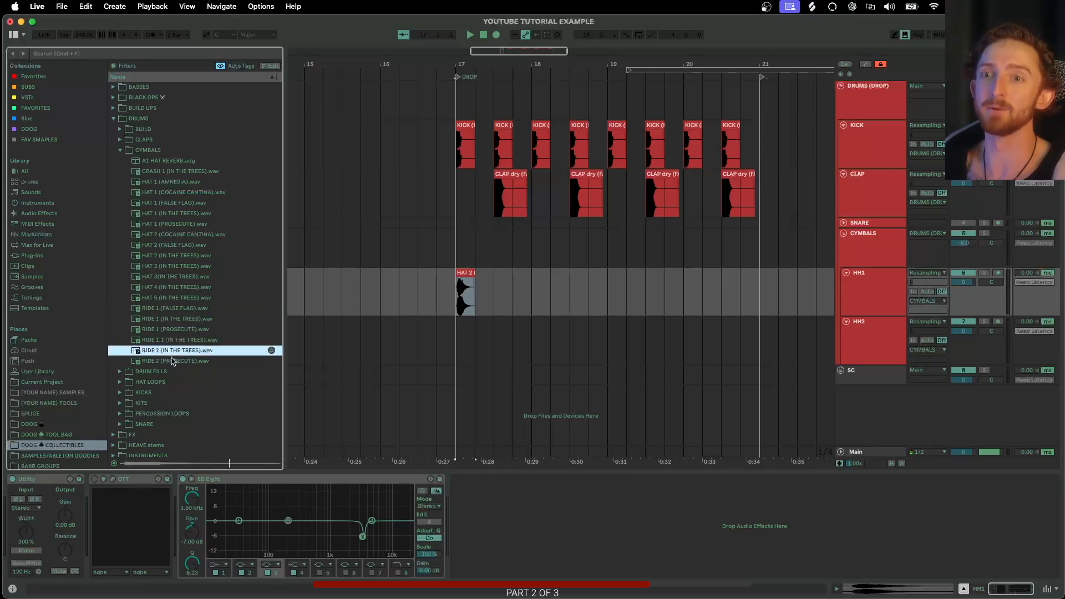
- Step back through the hats and place HAT 1 (IN THE TREES).wav on the HH2 track at bar 17
left_click(161, 247)
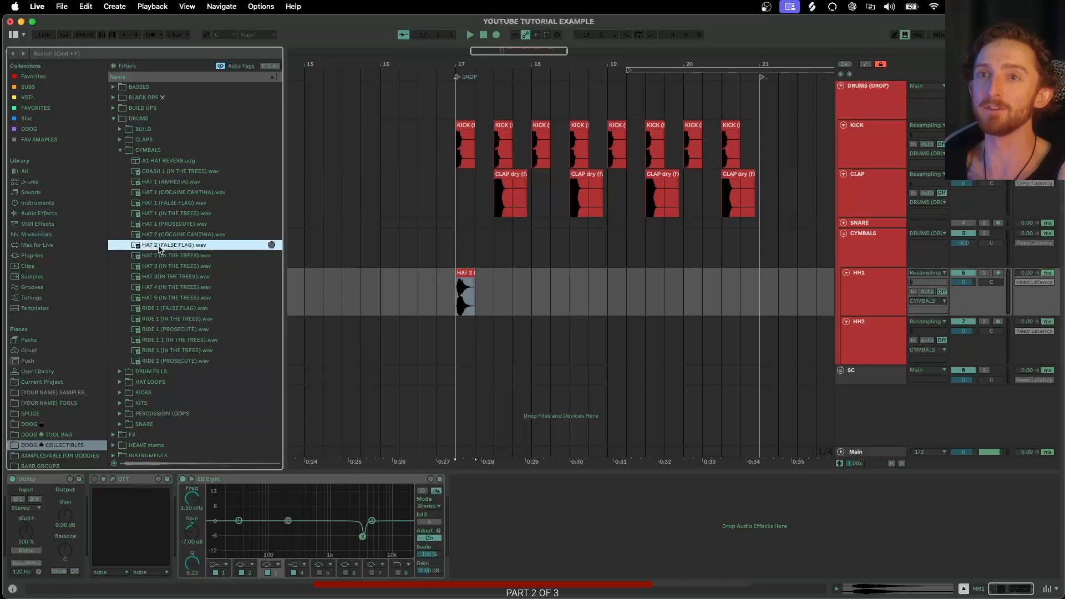
left_click(161, 235)
left_click(161, 222)
left_click(160, 214)
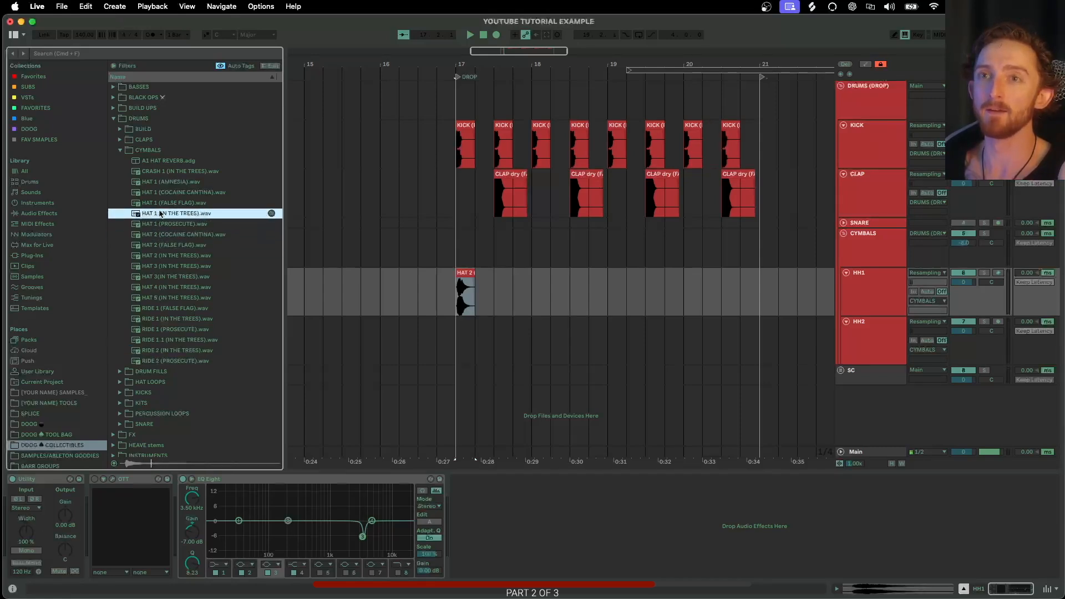
left_click_drag(157, 218, 458, 340)
- Solo the HH2 and HH1 tracks and play back from the start of bar 17
scroll(458, 339, "up", 5)
scroll(458, 339, "up", 4)
left_click(984, 321)
left_click(984, 273)
scroll(465, 305, "down", 5)
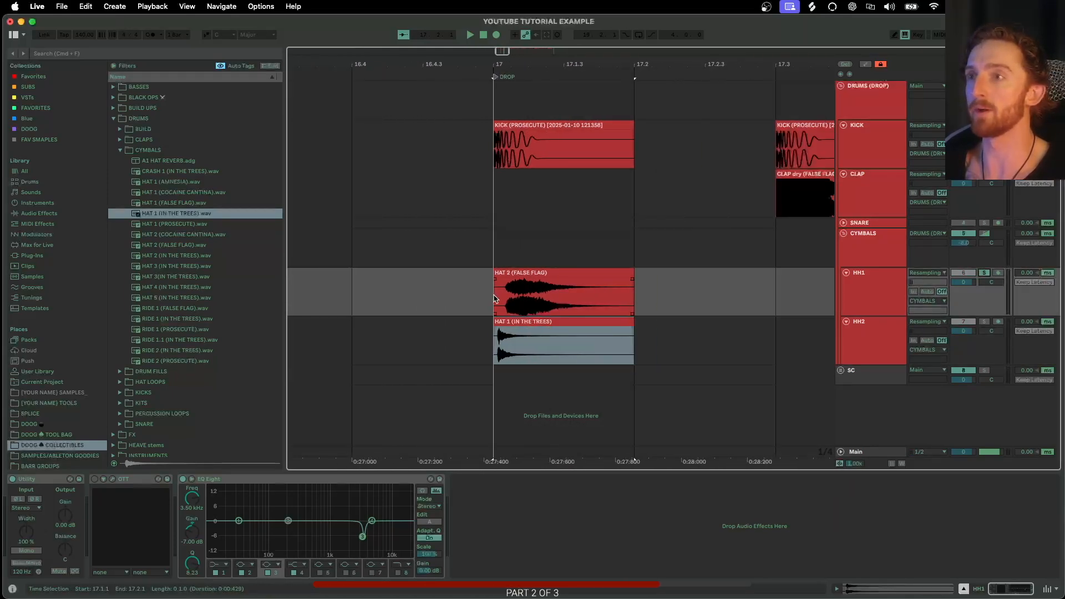
left_click(465, 305)
key("space")
- Toggle the HH2 track's solo while listening to the layered hats
scroll(488, 304, "up", 5)
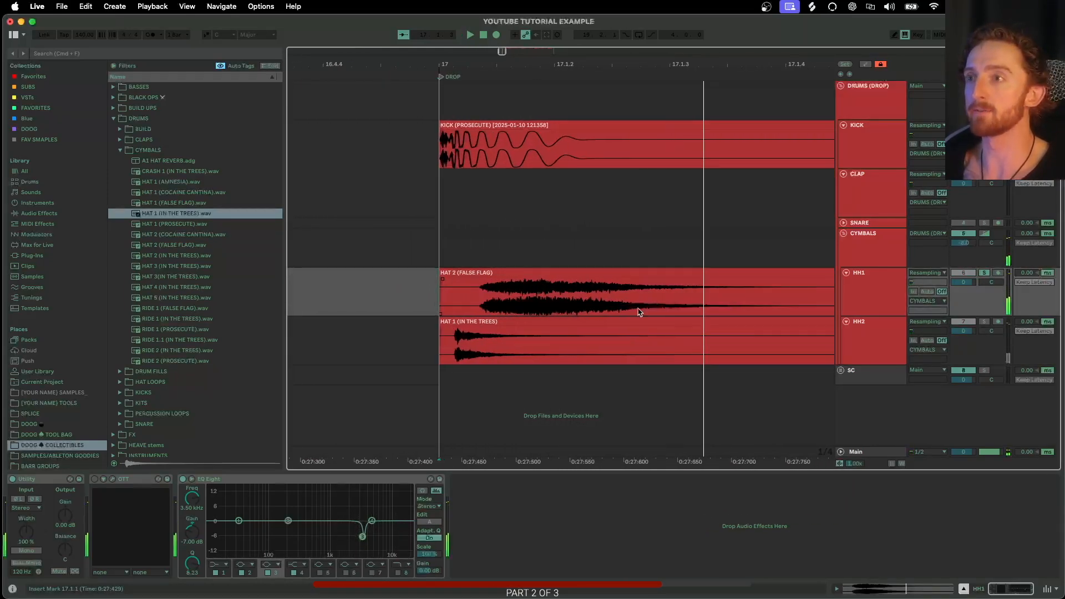
left_click(984, 322)
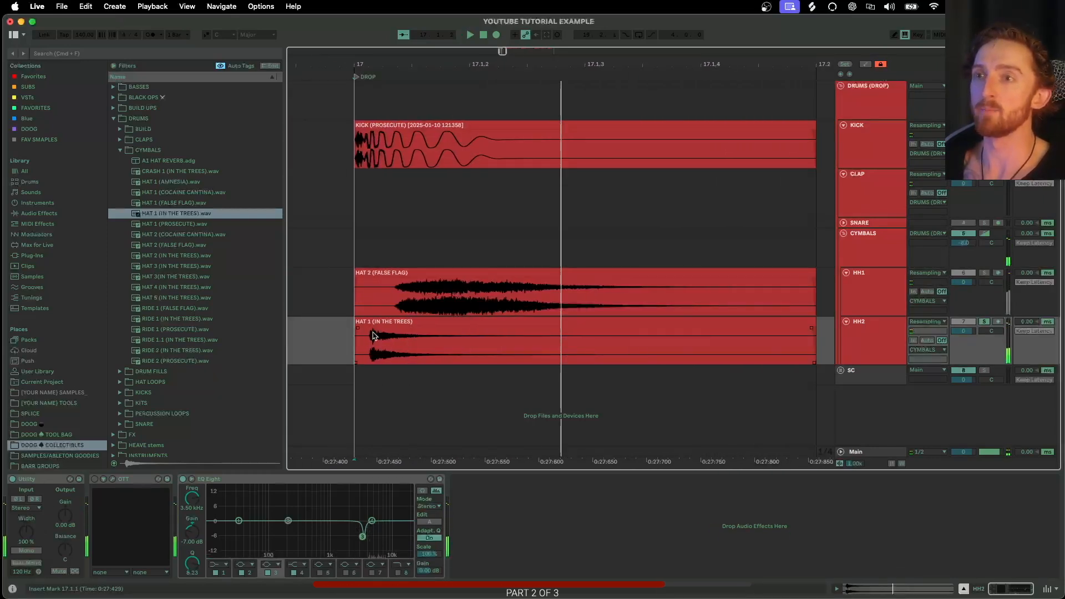
scroll(400, 338, "down", 3)
scroll(407, 335, "up", 3)
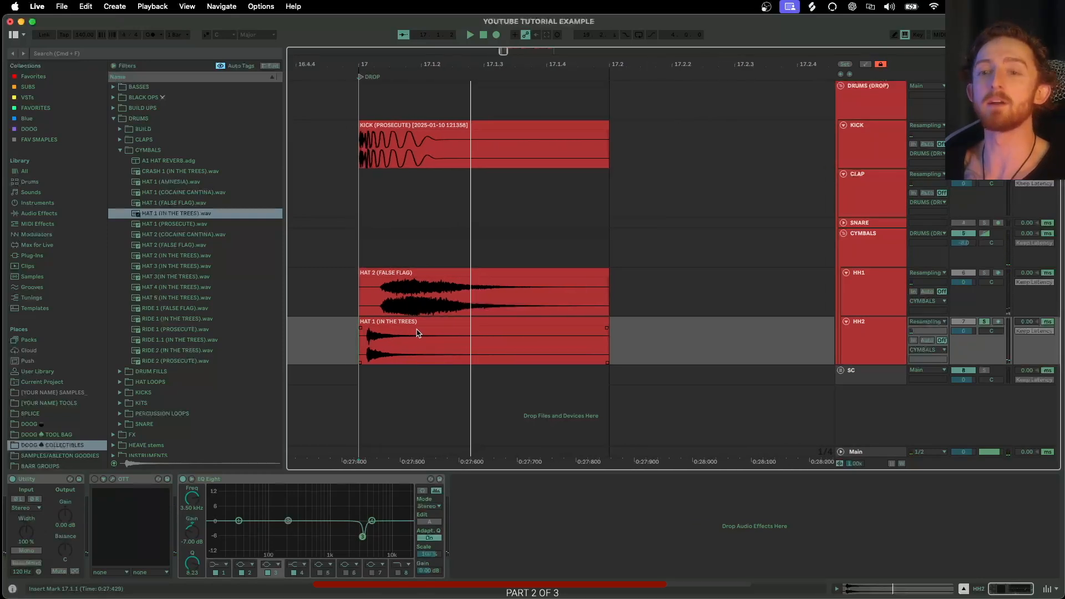
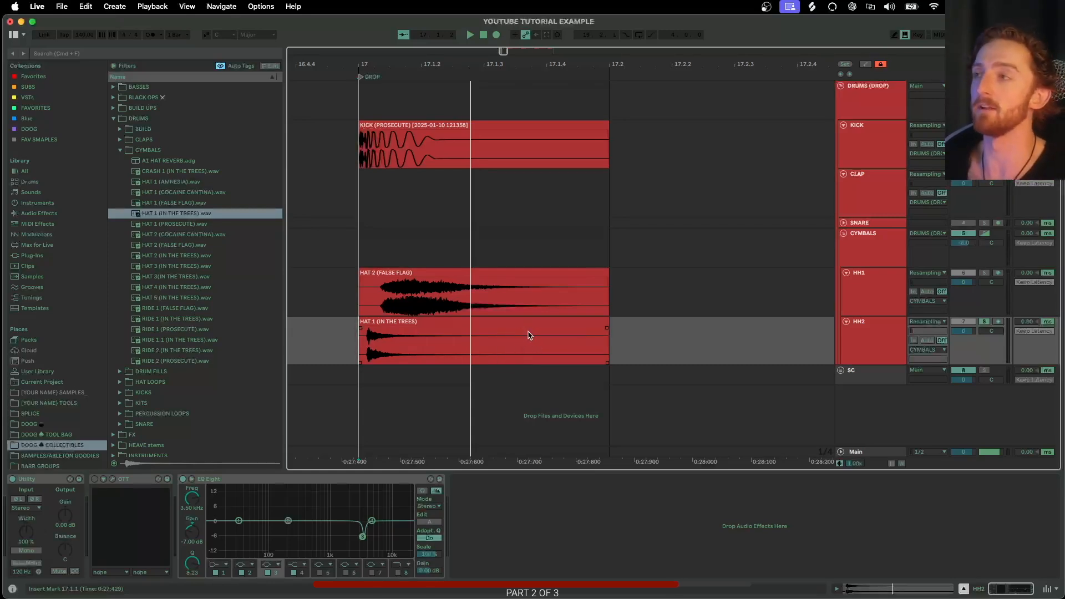
- Delete the HAT 1 (IN THE TREES) clip from the HH2 track
scroll(525, 335, "down", 3)
scroll(502, 315, "down", 2)
left_click(506, 325)
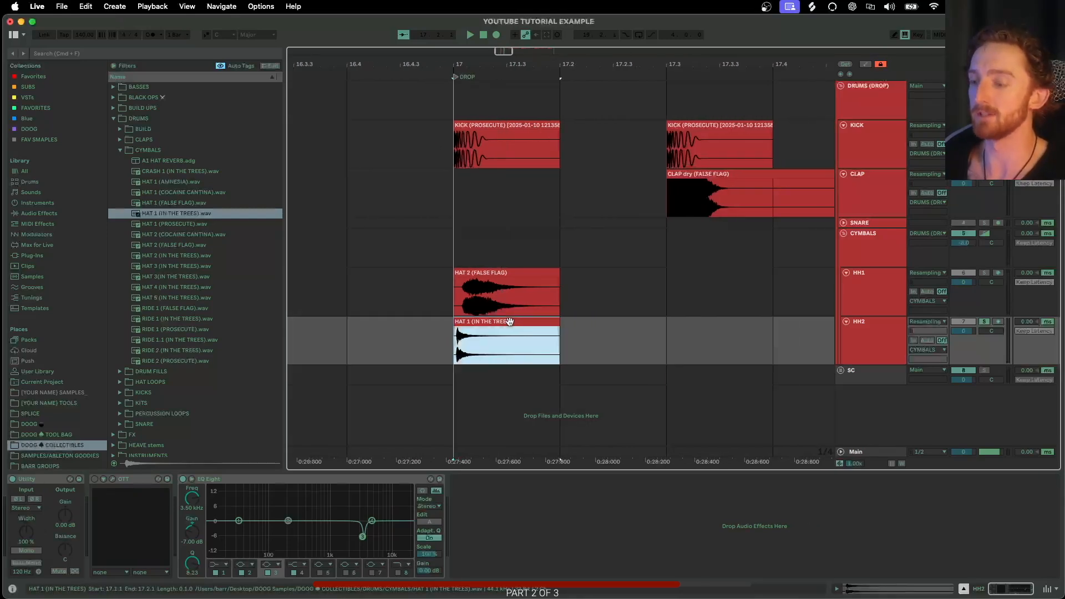
key("Delete")
- Duplicate the HAT 2 (FALSE FLAG) clip on the HH1 track repeatedly to fill bars 17 to 21
left_click(475, 309)
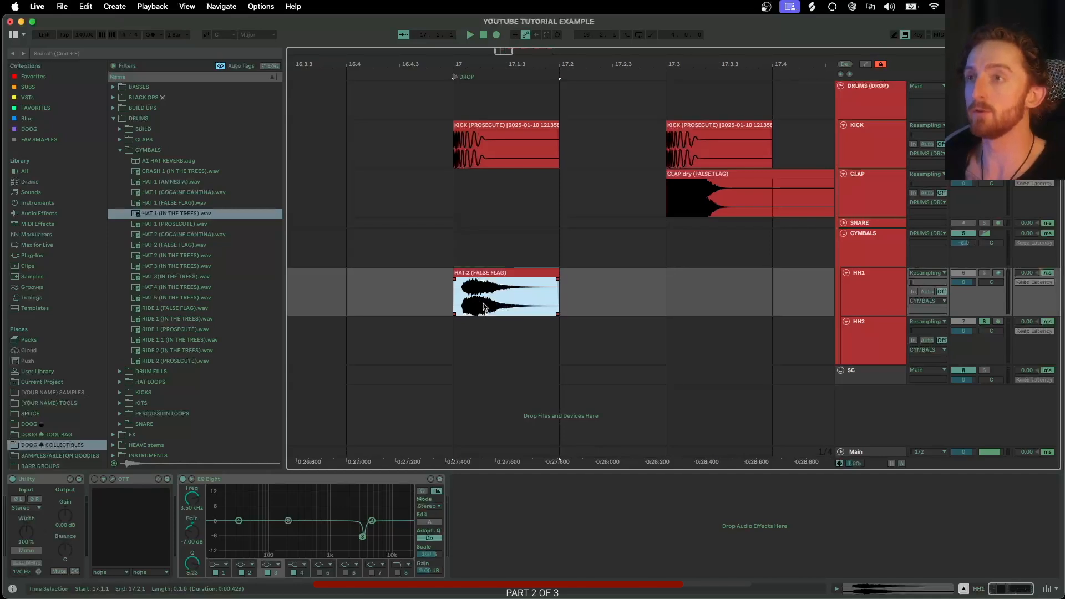
key("minus")
scroll(482, 306, "right", 2)
key("super+d")
key("super+d")
key("super+d")
scroll(435, 276, "right", 1)
key("minus")
scroll(428, 292, "right", 2)
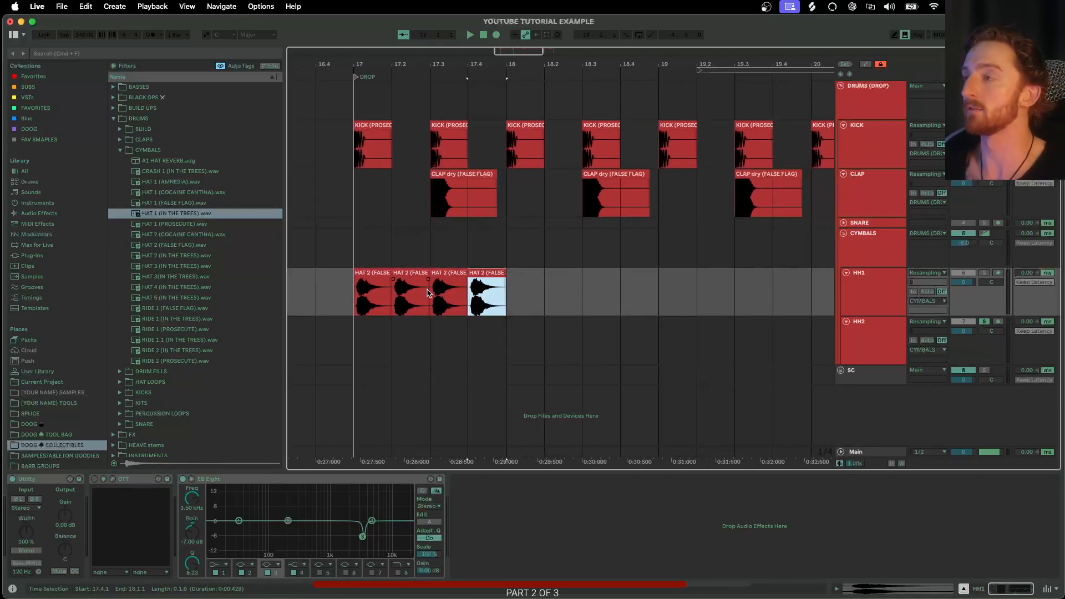
key("minus")
left_click(414, 275)
left_click(484, 276, "shift")
key("super+d")
key("super+d")
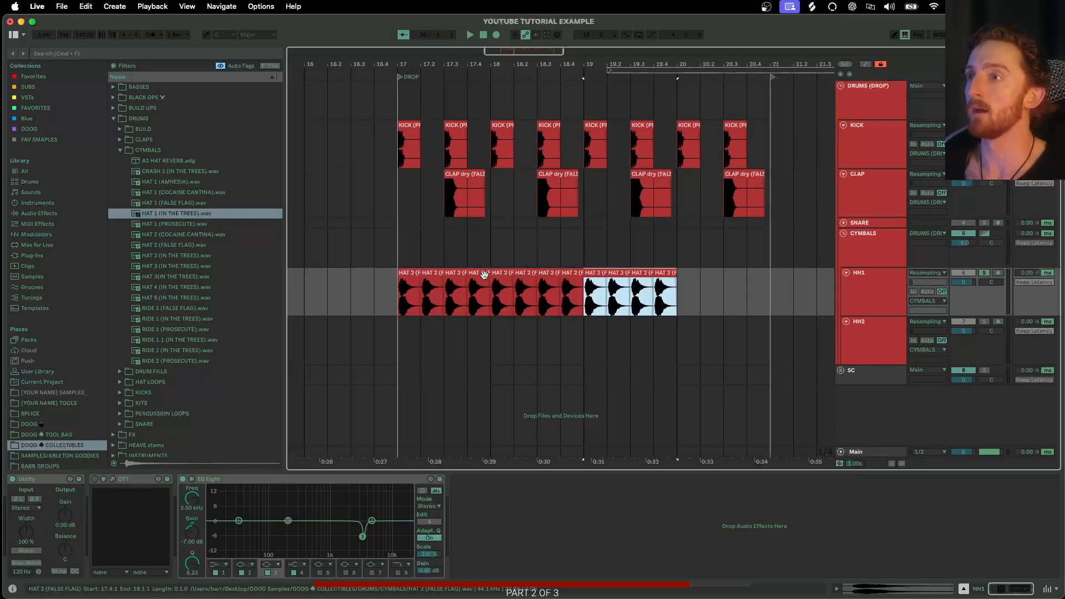
key("super+d")
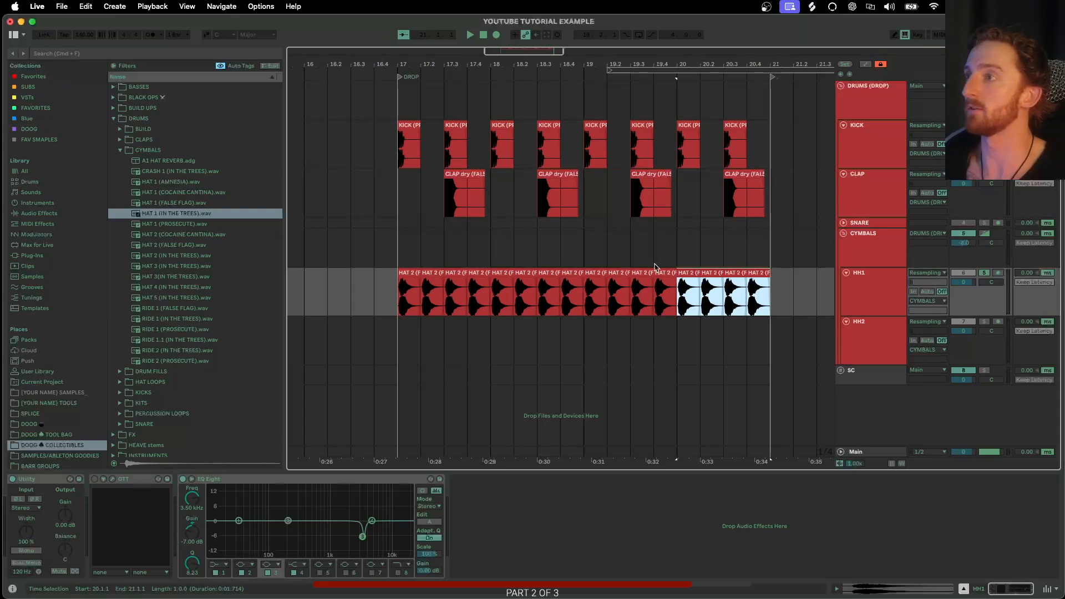
- Reselect the first HAT 2 clip on HH1 and duplicate it again across bars 17 to 21
left_click(432, 274, "shift")
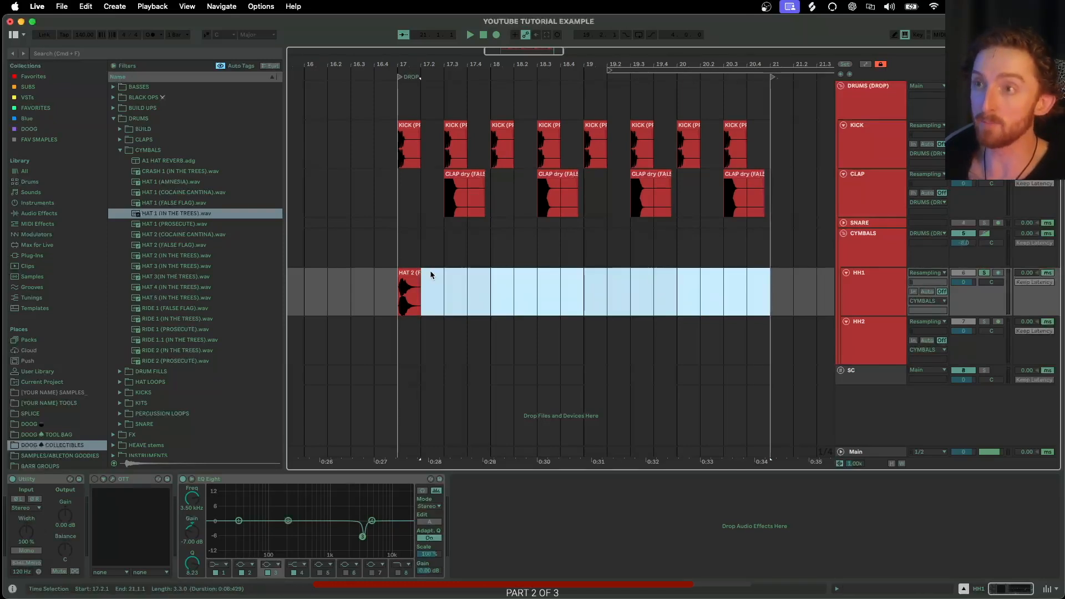
left_click(415, 275)
key("super+d")
key("super+d")
key("super+d")
key("super+d")
key("super+d")
key("super+d")
key("super+d")
key("super+d")
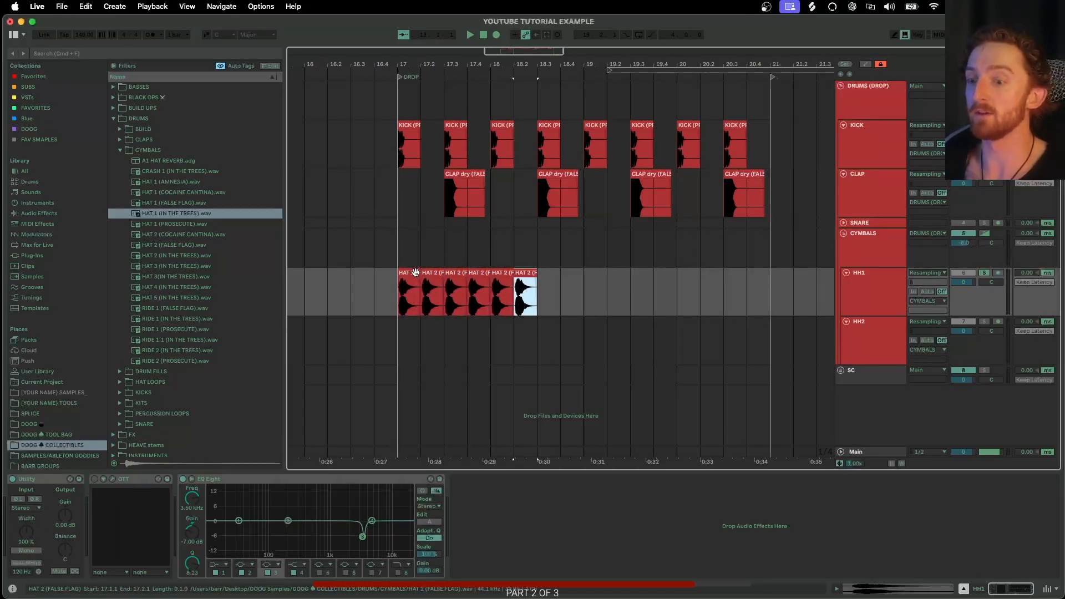
key("super+d")
key("super+d")
key("super+d")
key("super+d")
key("super+d")
key("super+d")
key("super+d")
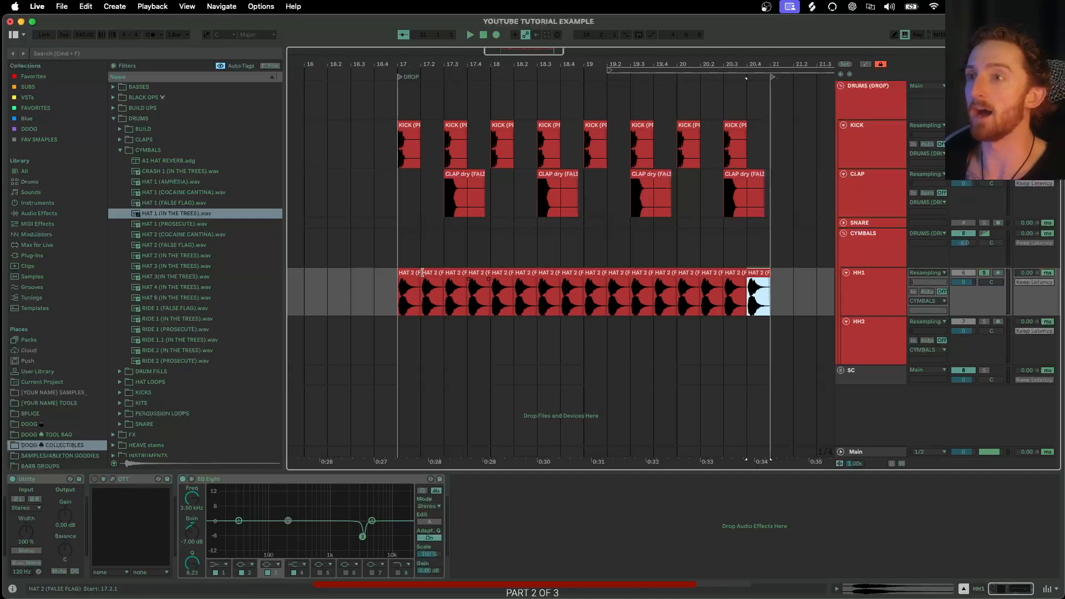
- Delete the HH1 hat clips from bar 18 onwards
left_click(493, 275, "shift")
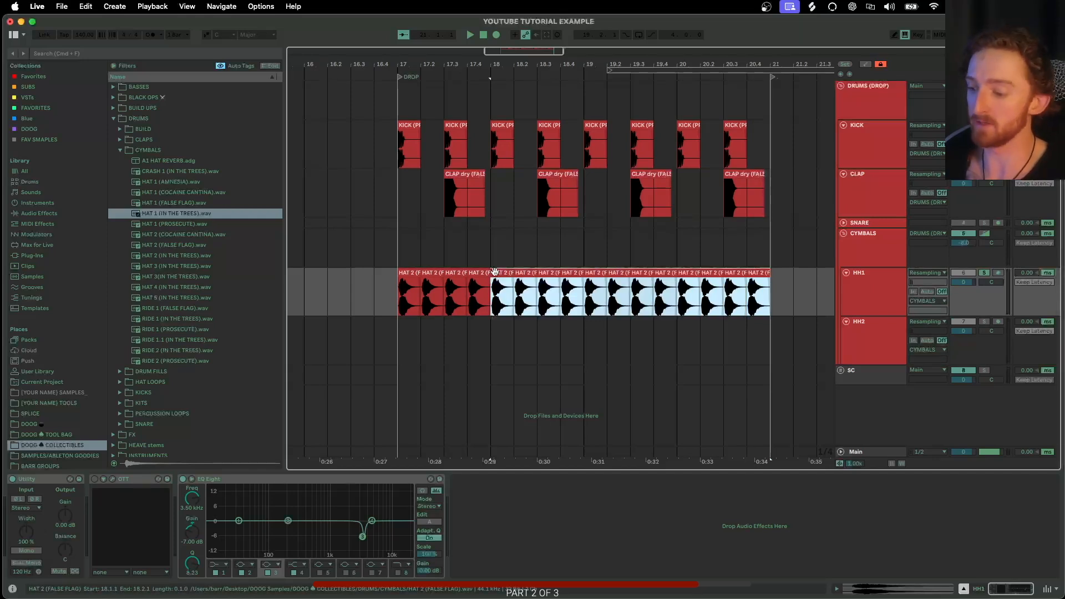
key("Delete")
- Duplicate the first HAT 2 clips on HH1 again until they fill bars 17 to 21
left_click(480, 272)
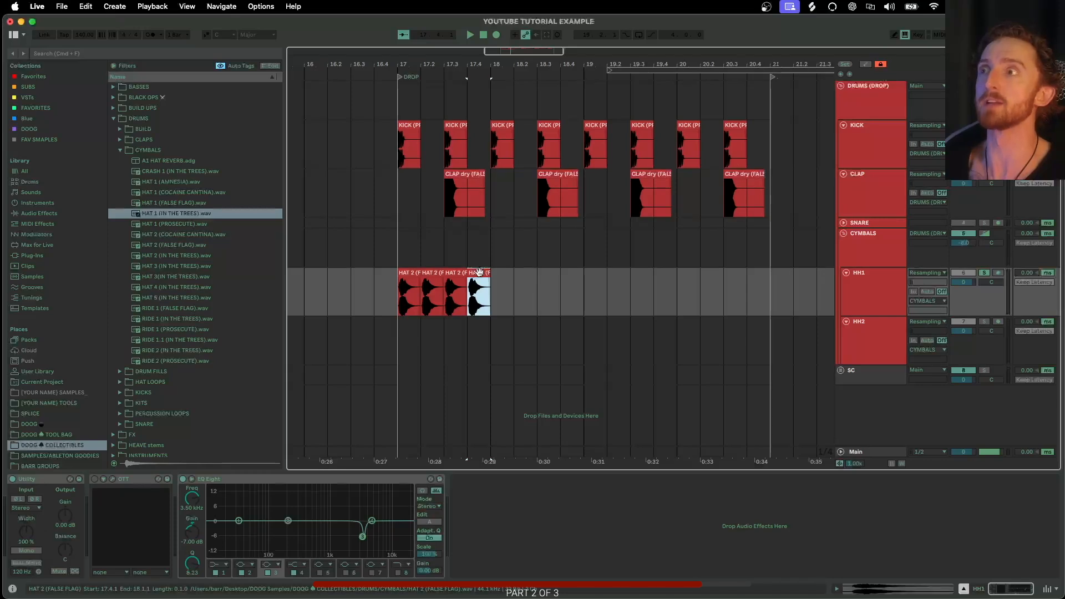
left_click(412, 273)
key("super+d")
key("super+d")
key("super+d")
left_click(412, 275, "shift")
key("super+d")
key("super+d")
key("super+d")
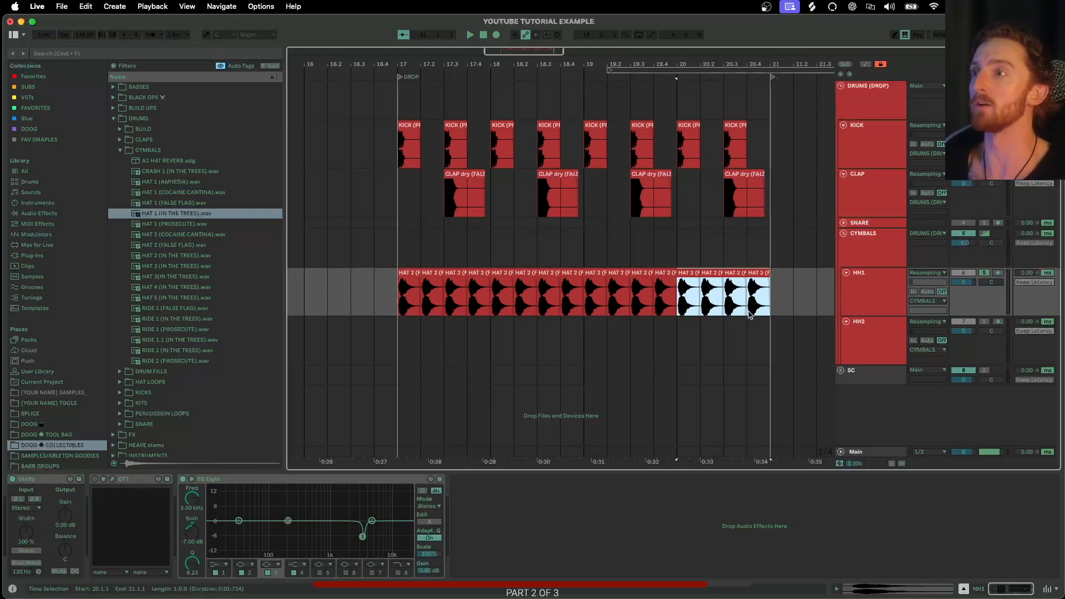
- Unsolo HH1, audition the ride samples and place RIDE 1.1 (IN THE TREES).wav on the HH2 track at bar 17
left_click(985, 273)
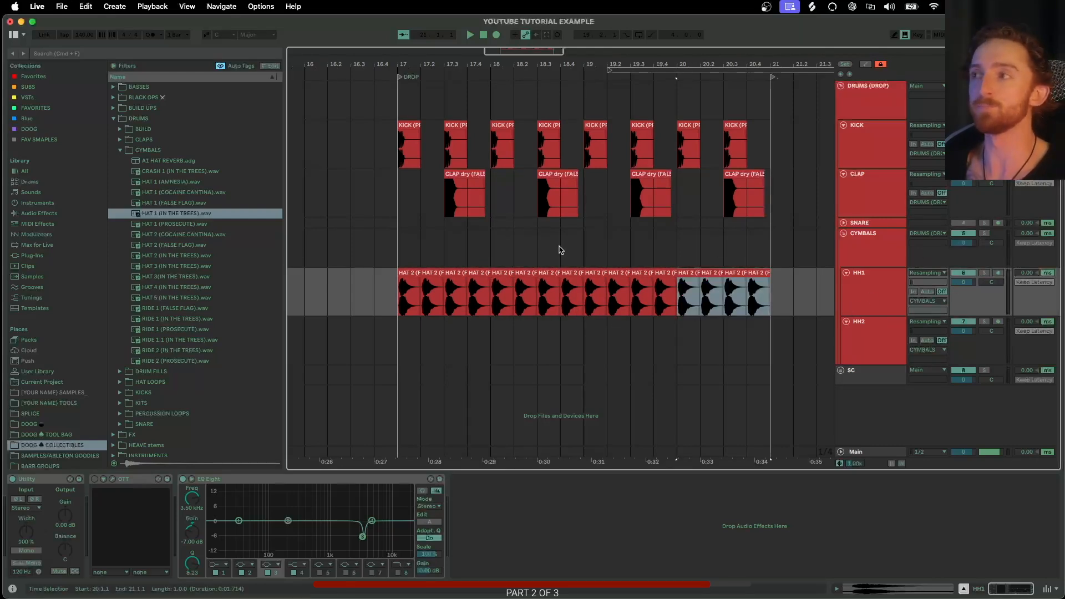
left_click(170, 320)
left_click(172, 330)
left_click(174, 341)
left_click_drag(171, 341, 412, 324)
- Duplicate the ride clip on HH2 repeatedly to fill bars 17 to 21
key("super+d")
key("super+d")
key("super+d")
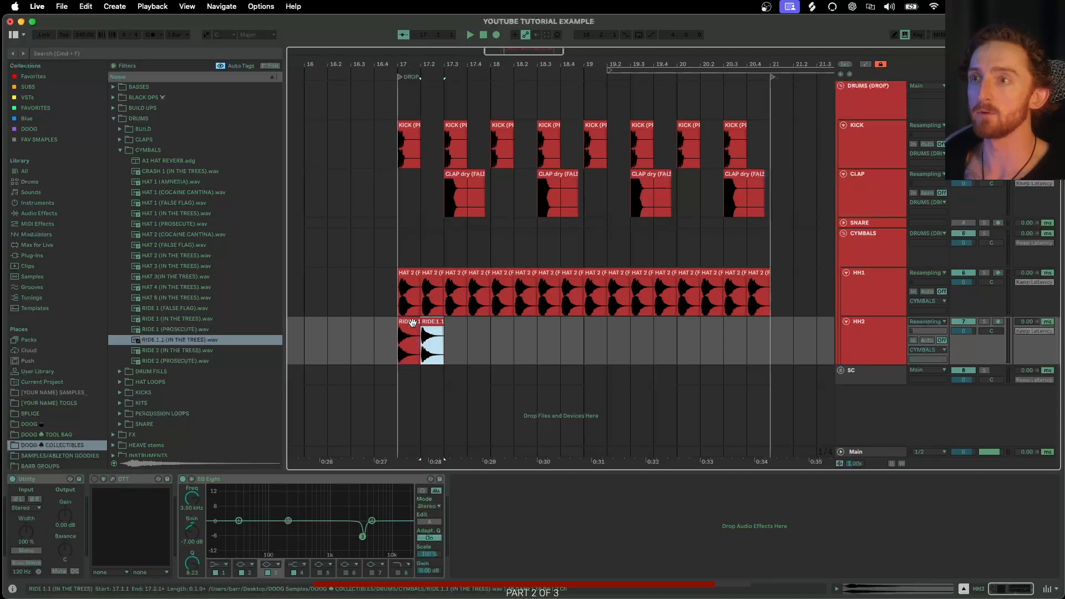
left_click(411, 323, "shift")
key("super+d")
key("super+d")
key("super+d")
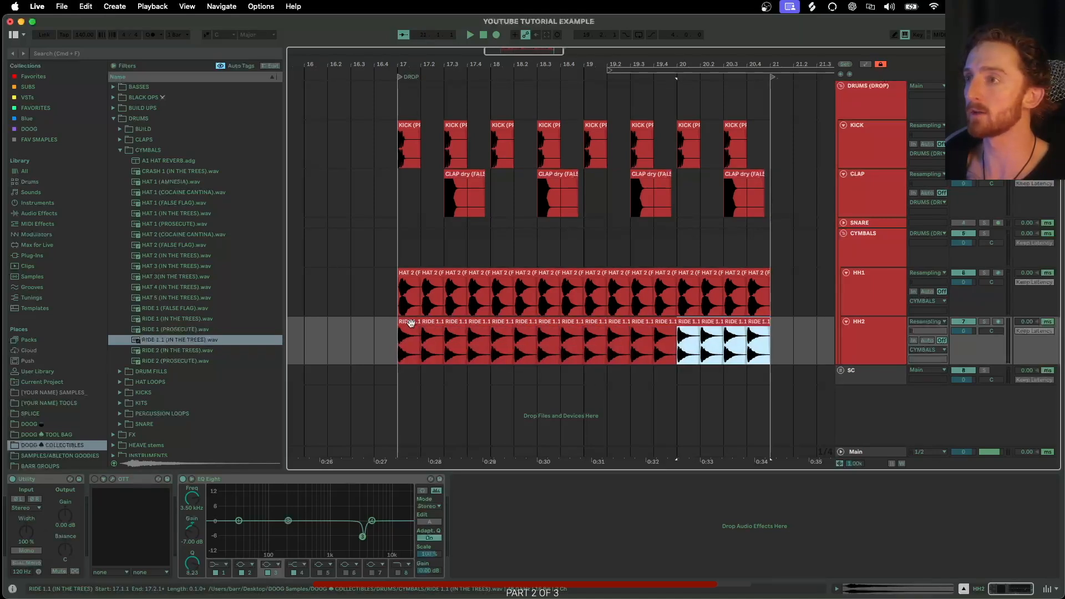
- Play back the drop from bar 17 with all drum tracks
left_click(397, 248)
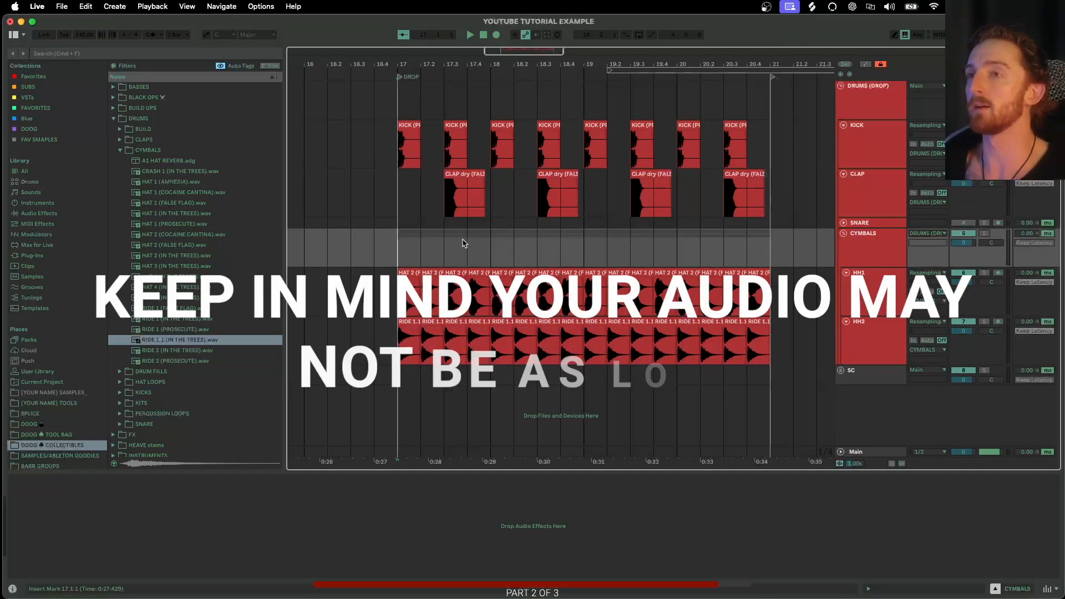
key("space")
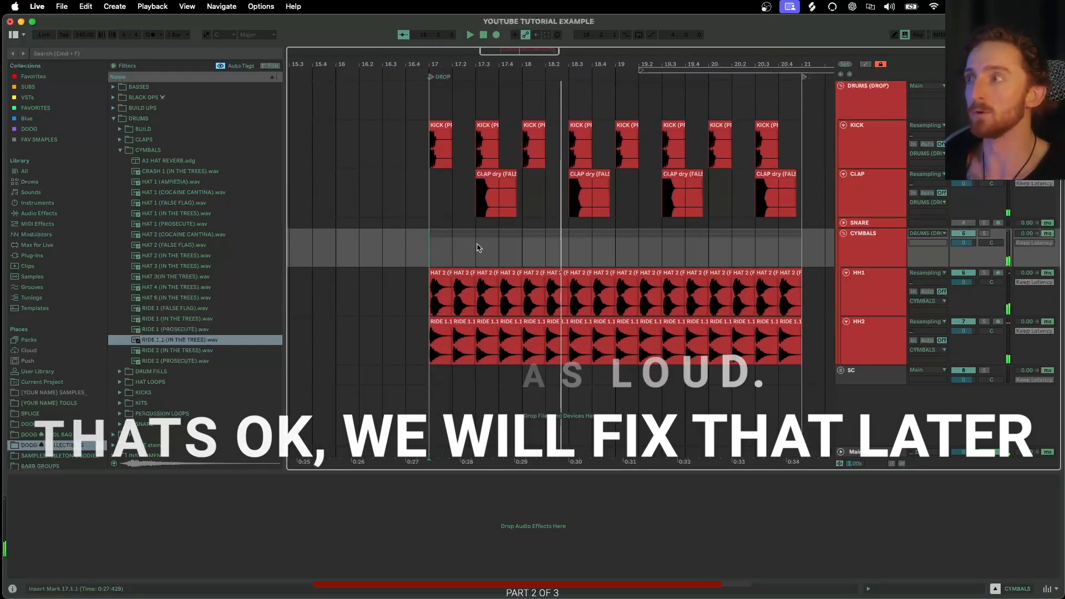
key("space")
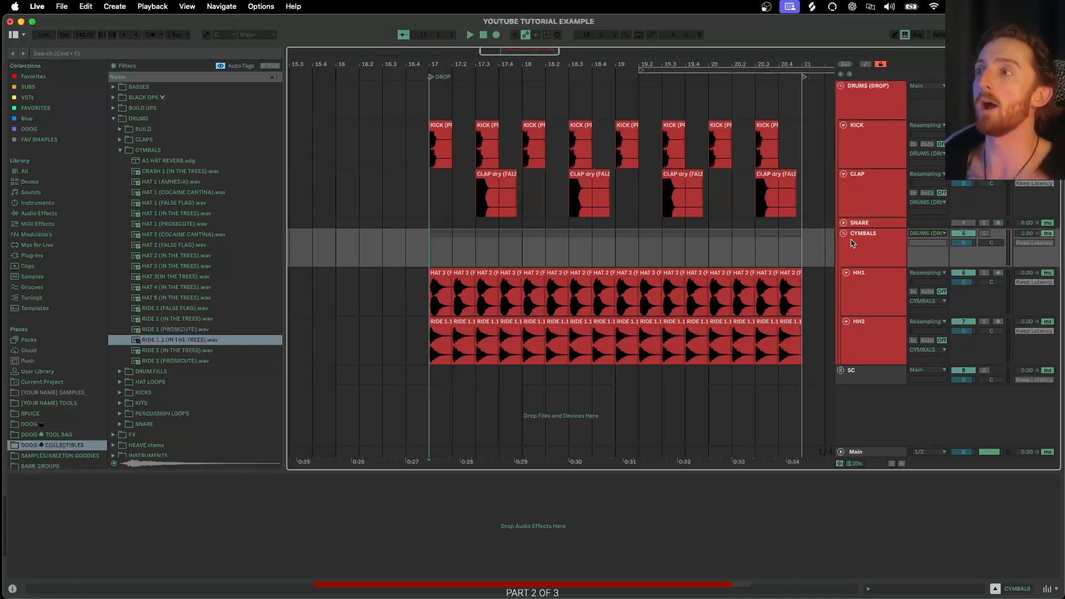
- Adjust the CYMBALS group's level and replay the drop
left_click_drag(963, 242, 965, 261)
key("space")
key("space")
scroll(502, 249, "left", 4)
key("space")
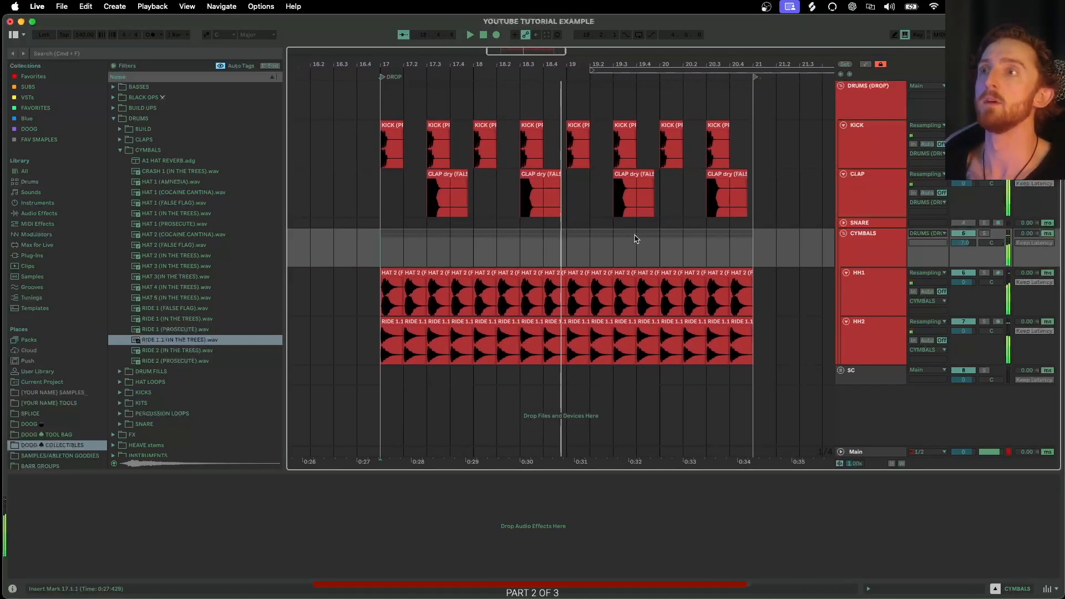
- Fold the cymbal, clap and kick tracks so only the DRUMS (DROP) group remains
left_click(858, 243)
left_click(843, 233)
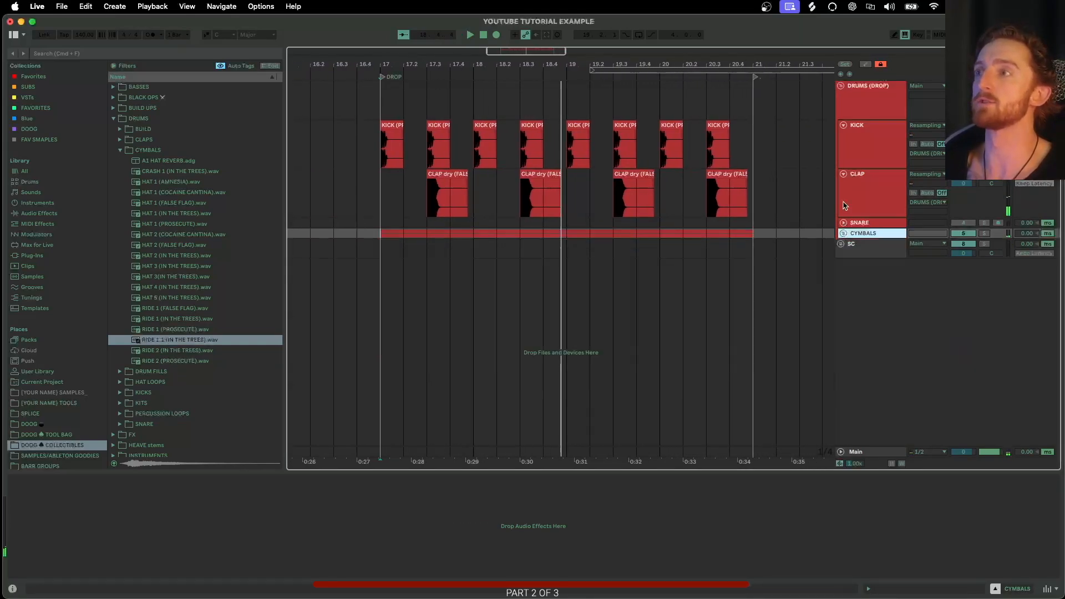
left_click(844, 174)
left_click(843, 125)
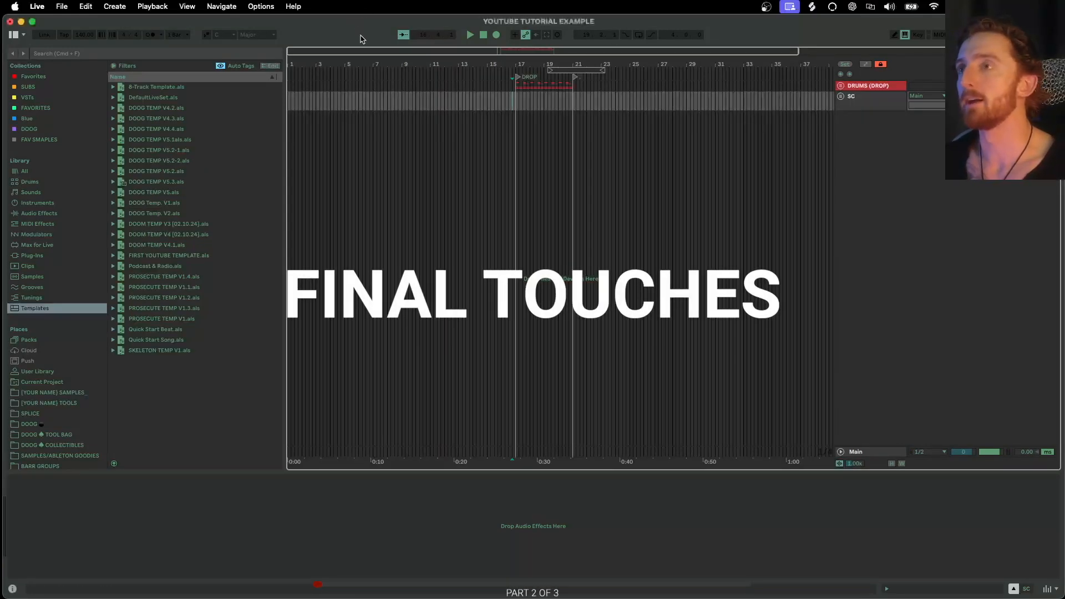
- Hide the browser so the arrangement fills the window
scroll(472, 154, "up", 2)
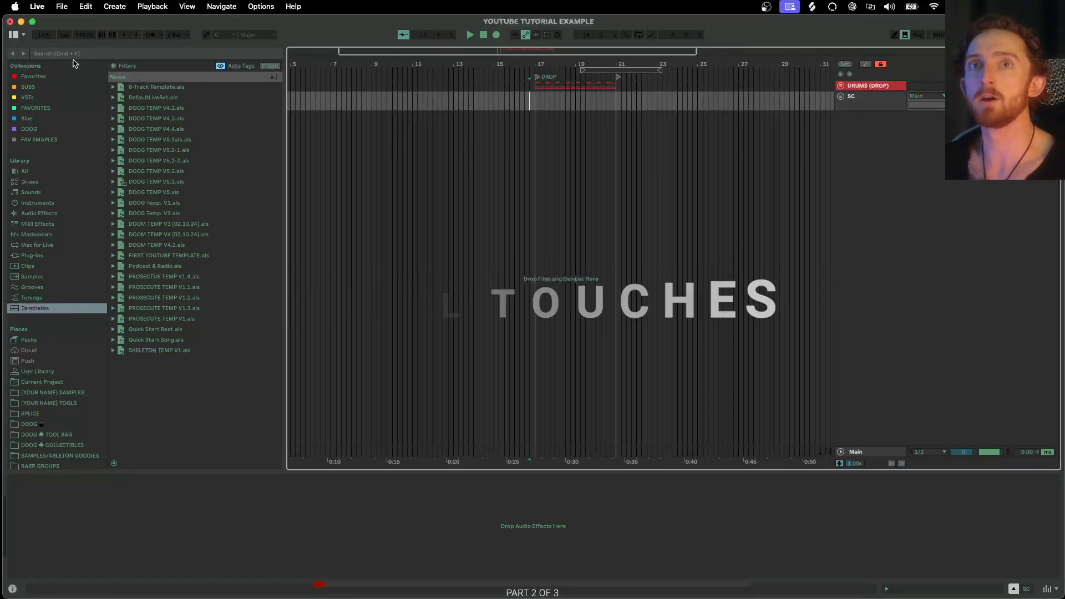
left_click(13, 36)
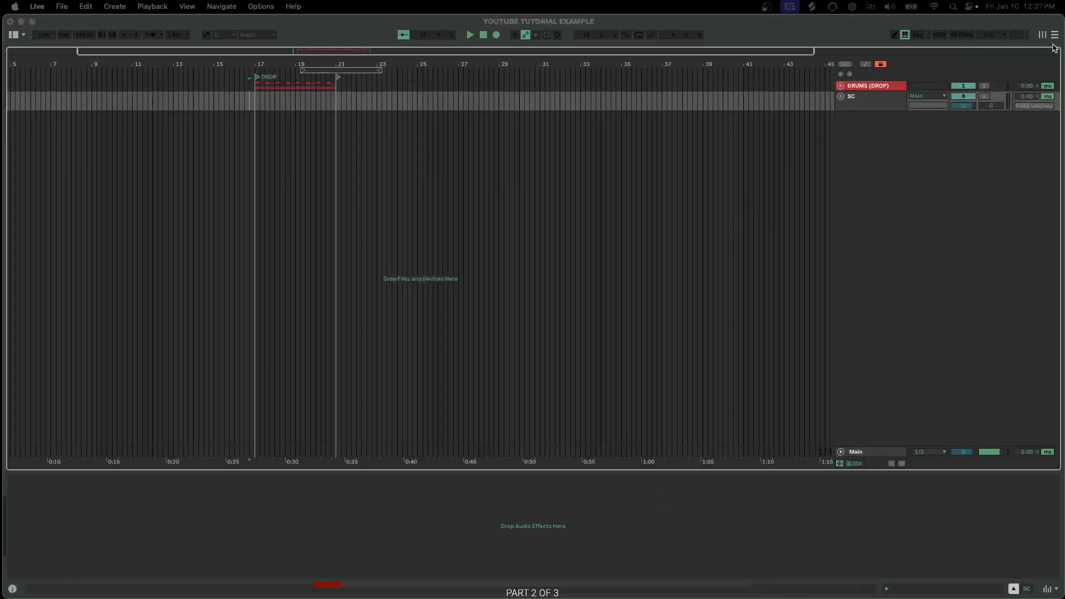
left_click(1043, 35)
left_click(1053, 35)
left_click(1043, 35)
left_click(1052, 35)
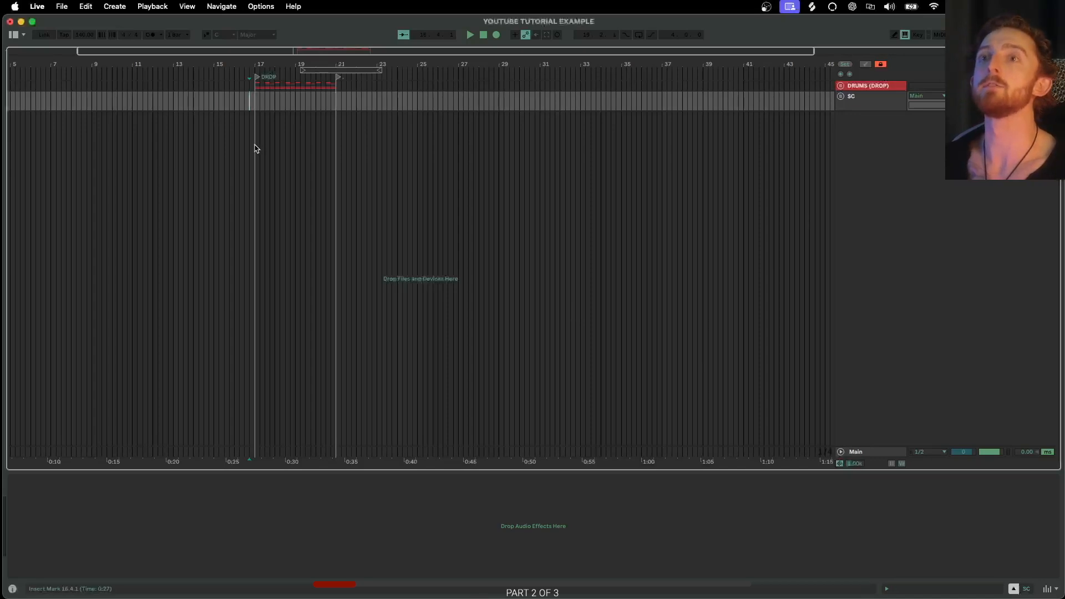
- Add a locator named INTRO at bar 1
scroll(254, 147, "up", 10)
scroll(332, 108, "down", 5)
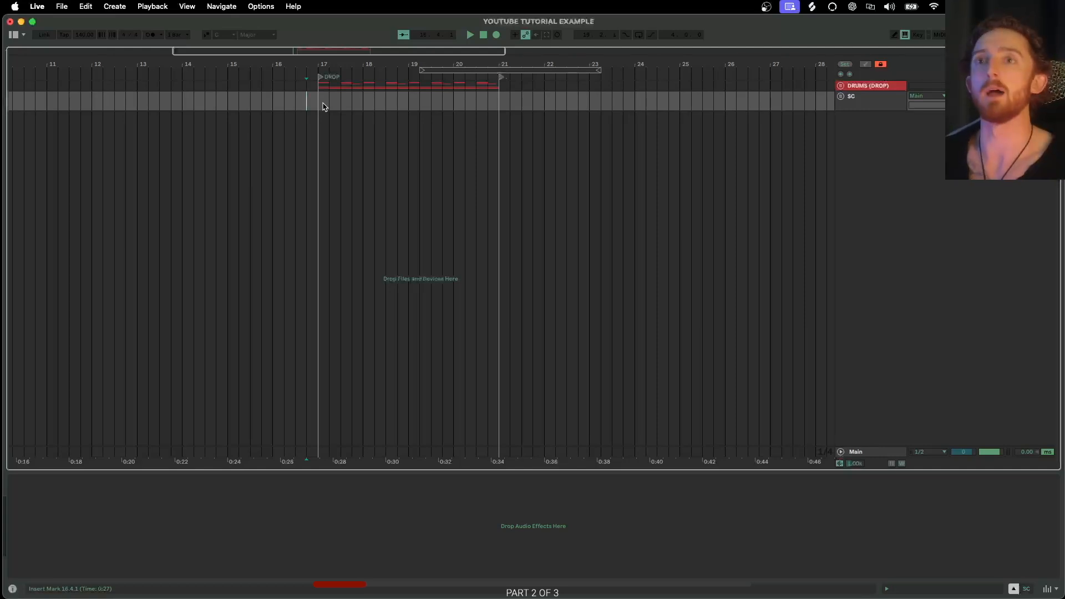
left_click(325, 104)
scroll(326, 105, "up", 3)
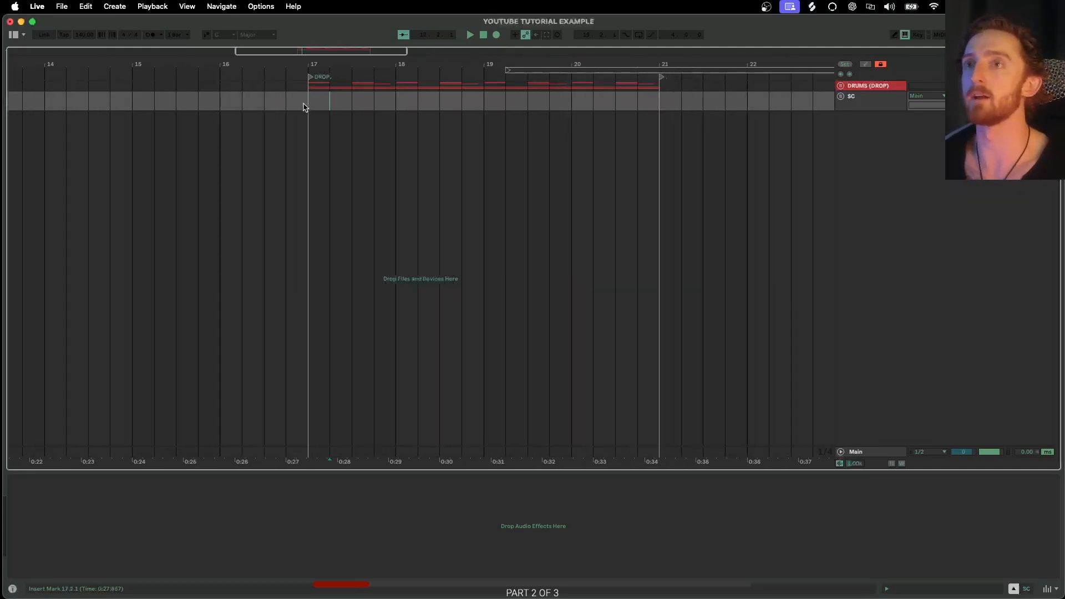
scroll(308, 101, "left", 15)
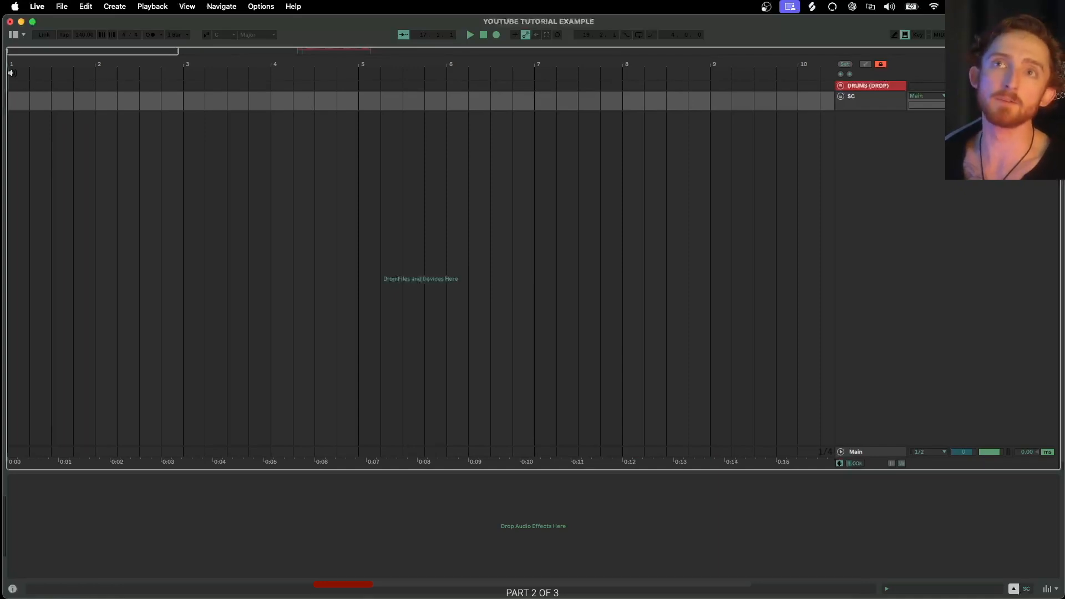
right_click(12, 75)
left_click(23, 84)
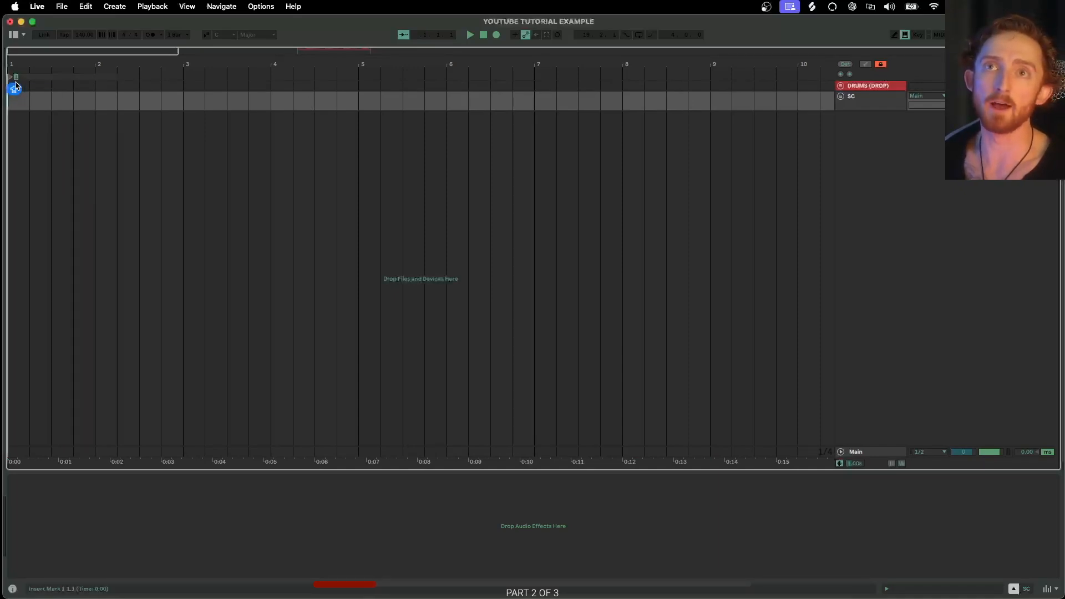
type("INTRO")
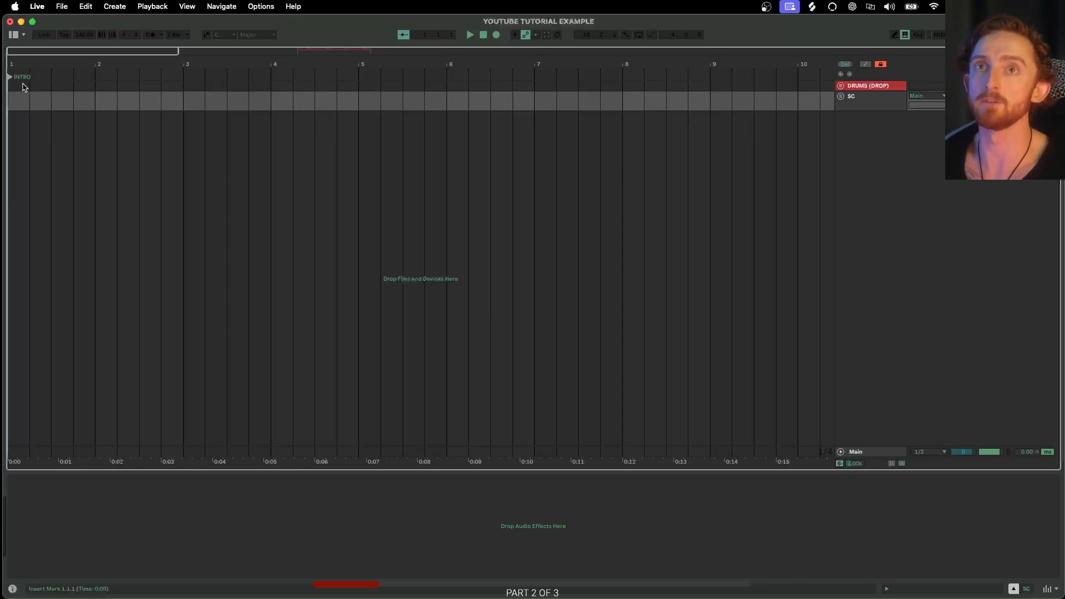
- Set the arrangement grid to a fixed 1 Bar
scroll(132, 101, "left", 2)
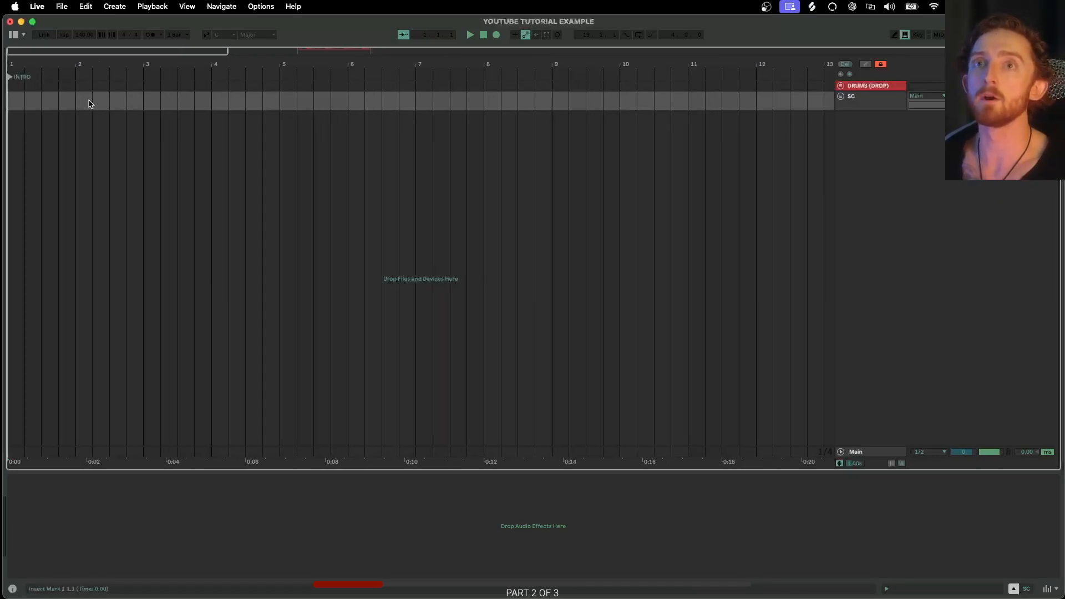
right_click(103, 103)
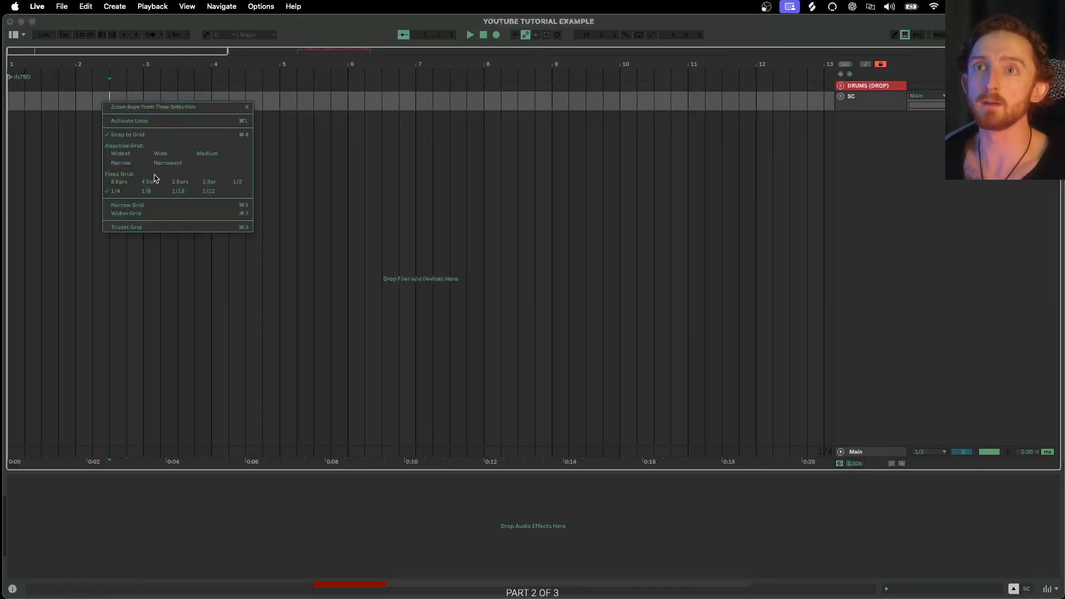
left_click(208, 182)
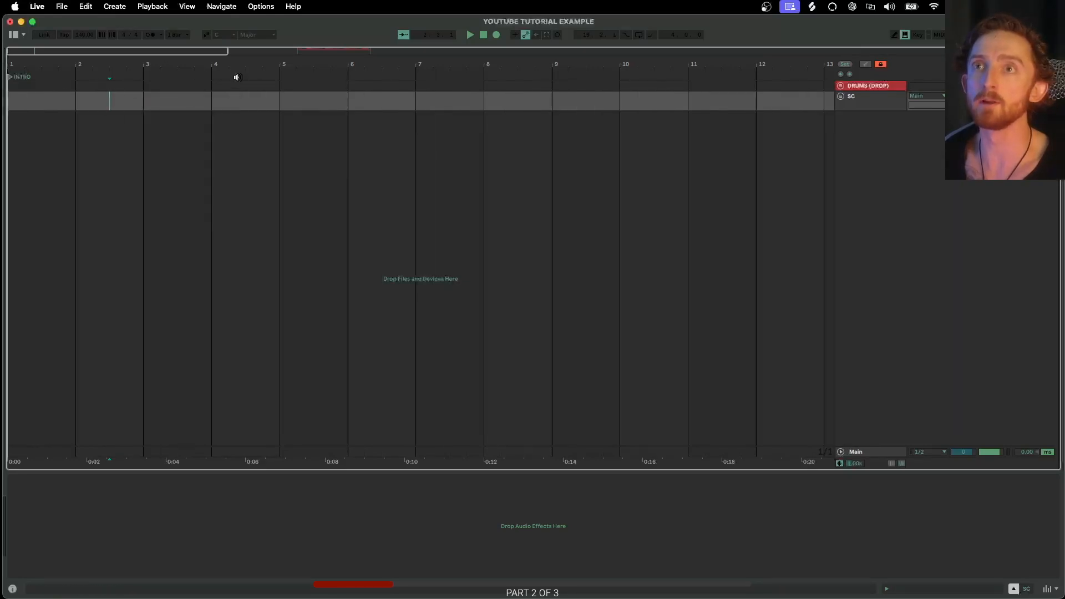
- Add locators at bars 5 and 9, naming the bar 9 locator BUILD
right_click(280, 76)
left_click(295, 105)
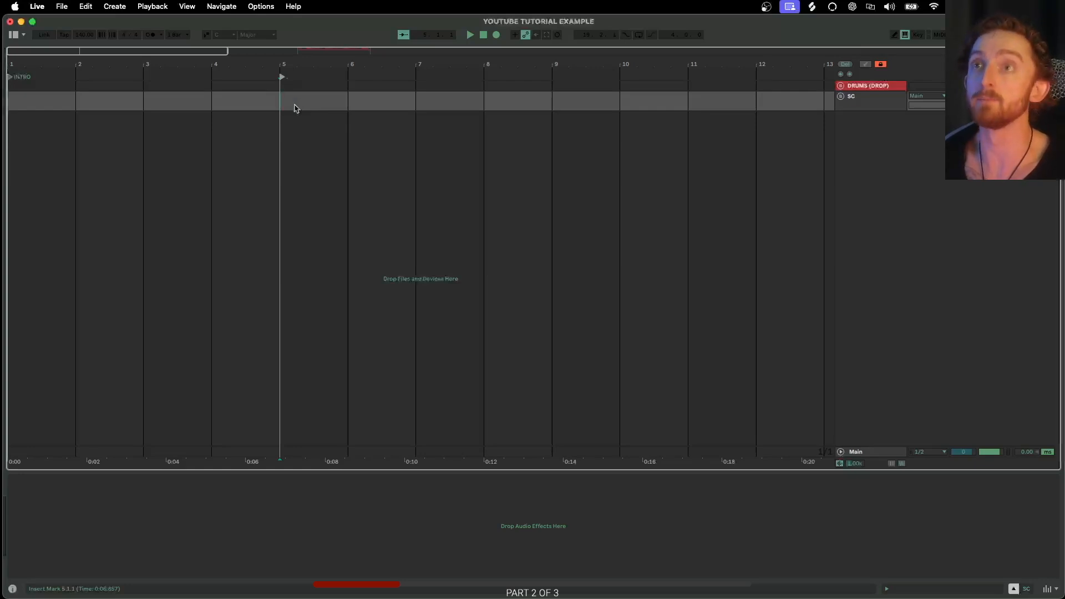
scroll(291, 83, "right", 5)
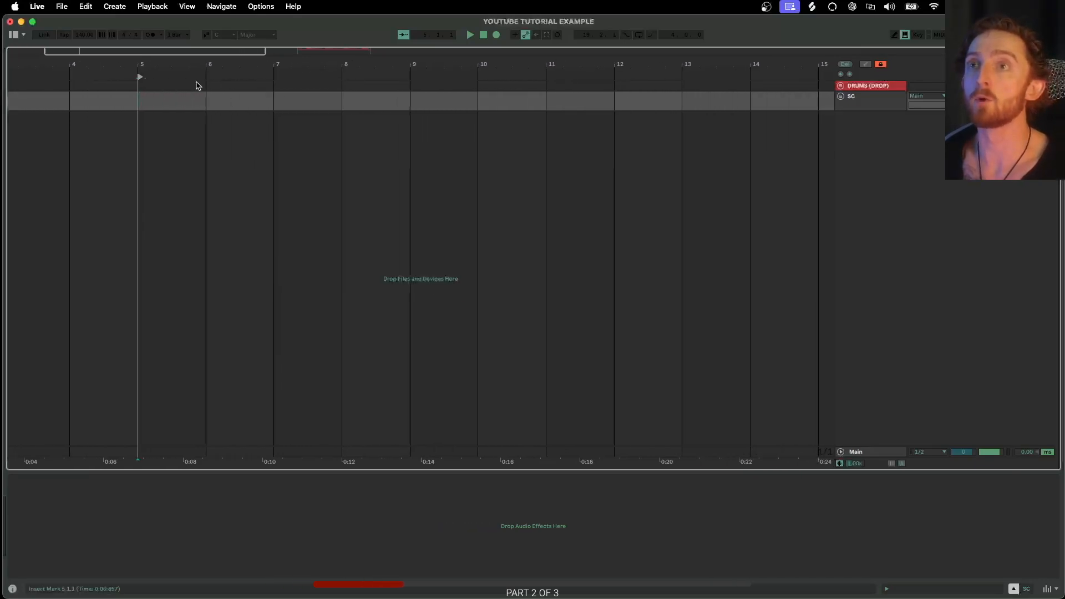
right_click(409, 75)
left_click(429, 104)
type("BUILD")
key("Return")
- Add a locator at bar 16 and name it PDV
key("minus")
key("minus")
scroll(398, 90, "right", 5)
scroll(397, 92, "up", 3)
scroll(349, 102, "right", 5)
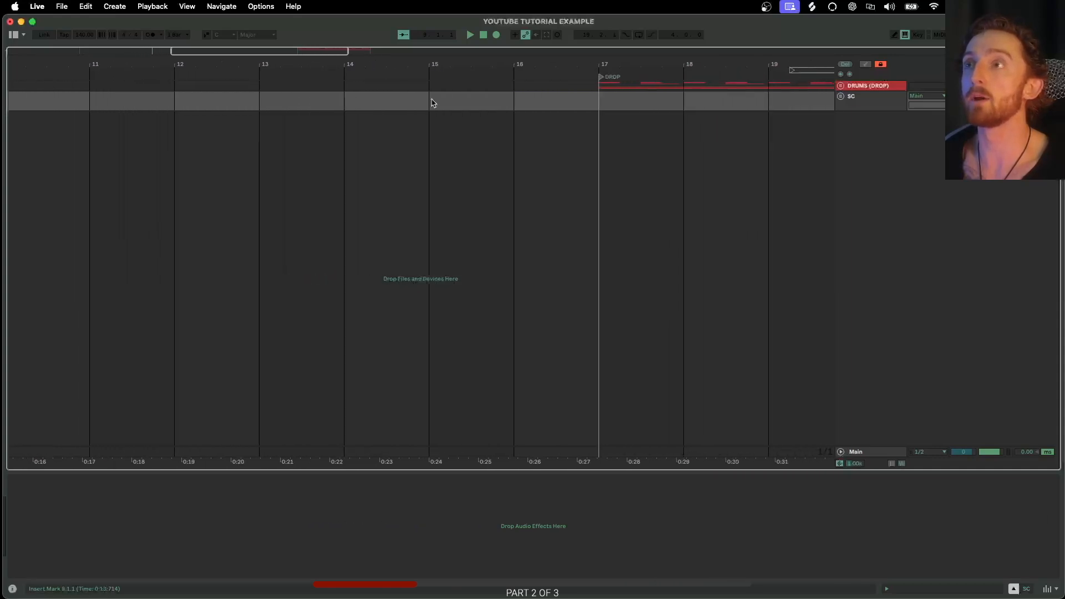
right_click(515, 94)
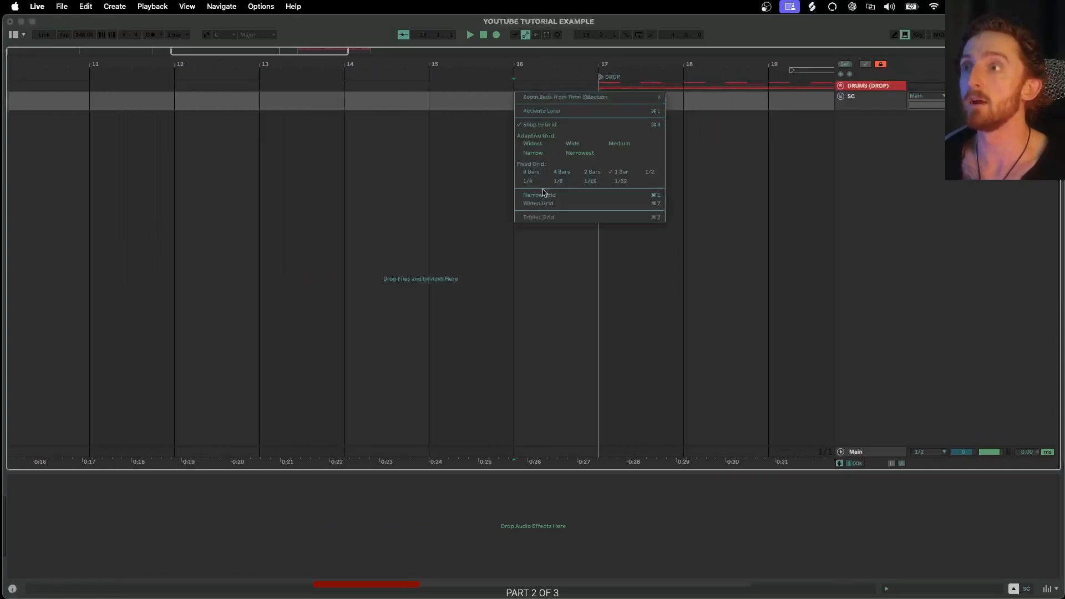
right_click(518, 75)
left_click(527, 100)
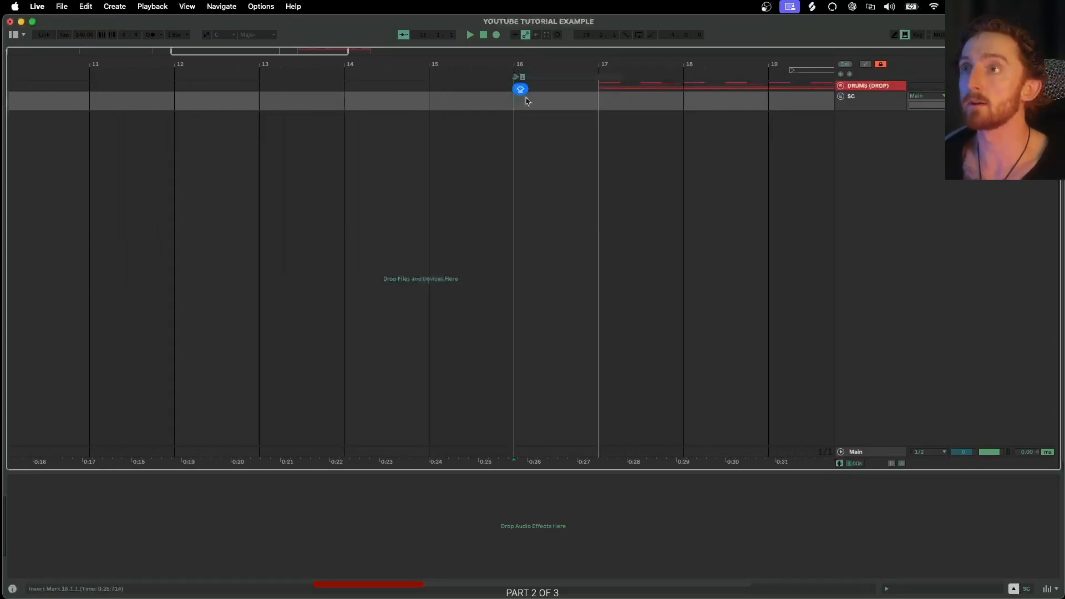
scroll(450, 121, "down", 4)
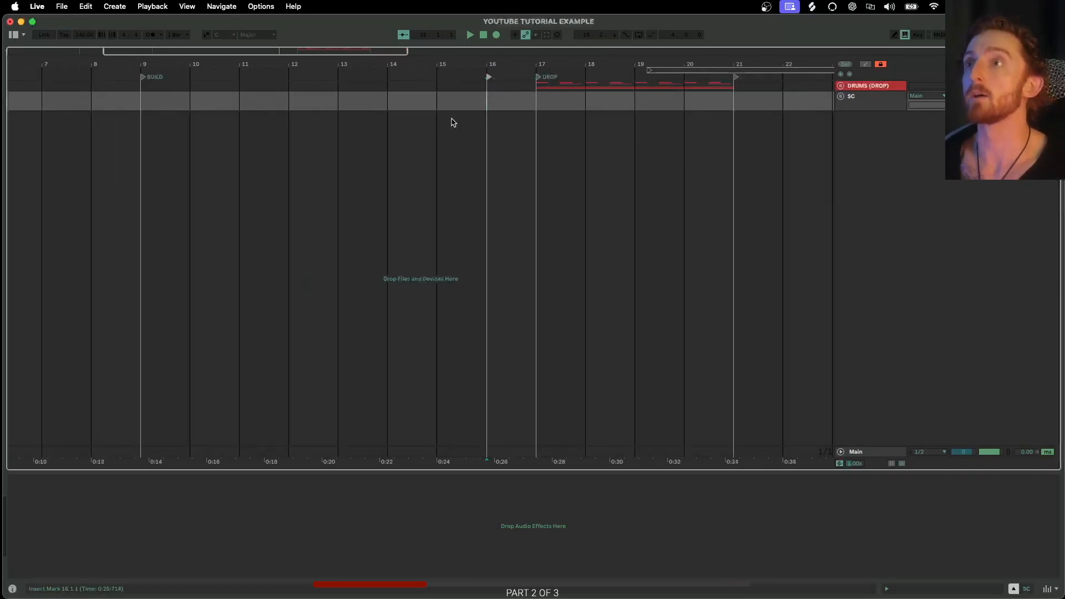
left_click(488, 79)
type("PDM")
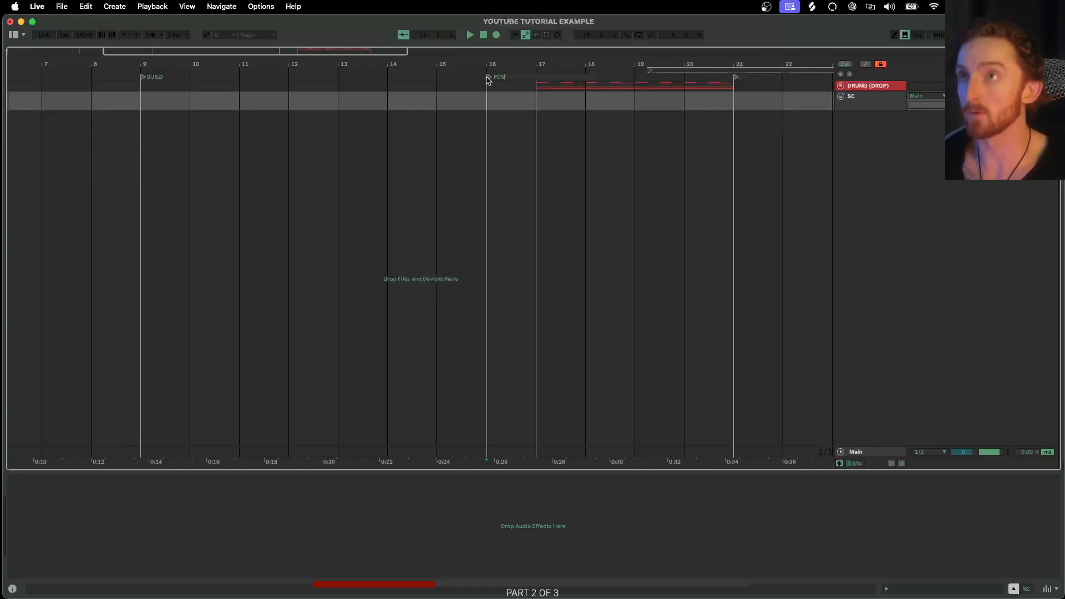
key("Return")
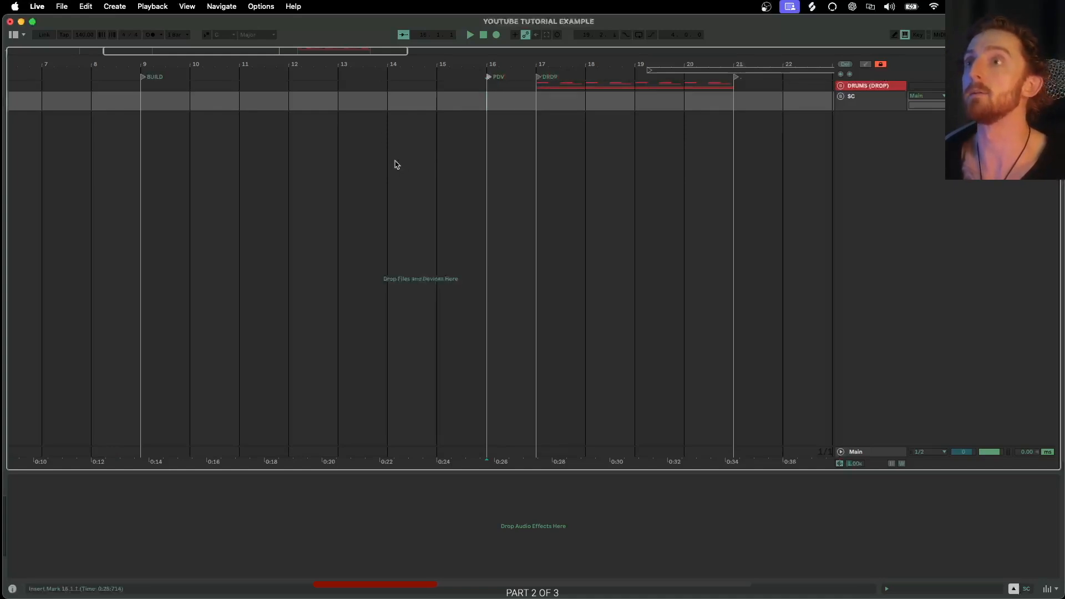
- Select the time ranges from bar 1 to bar 9 and from bar 5 to bar 9 to check section lengths
scroll(388, 114, "down", 5)
scroll(228, 104, "up", 5)
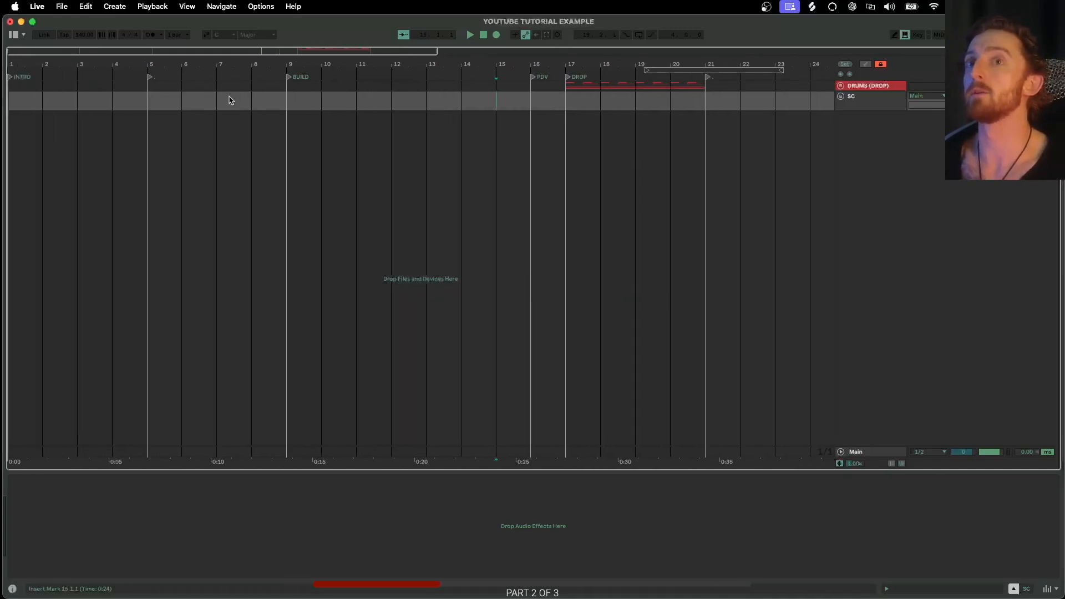
left_click_drag(11, 106, 344, 113)
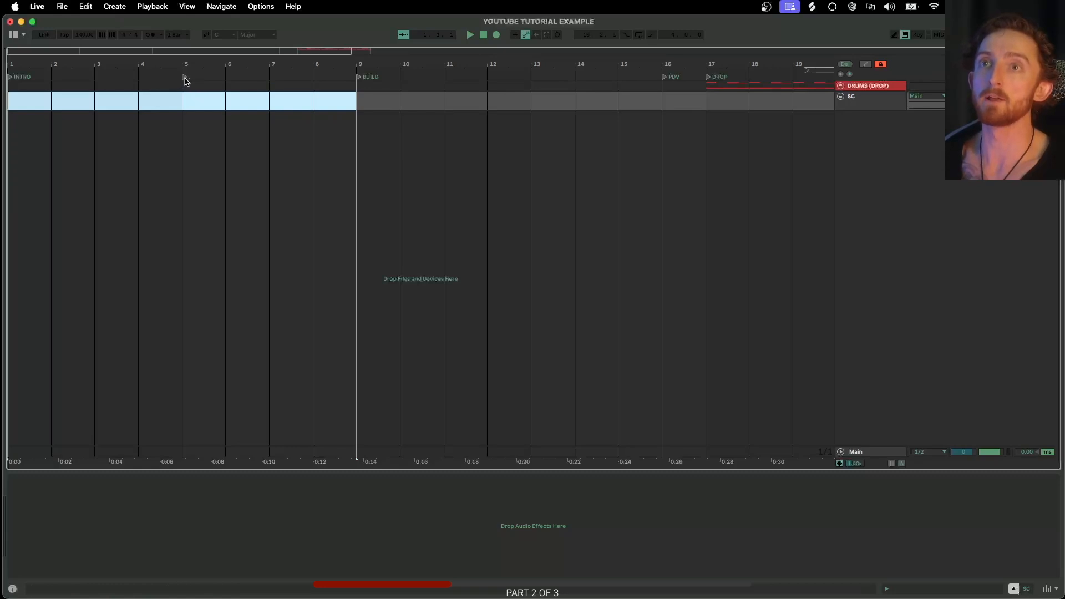
left_click(183, 105)
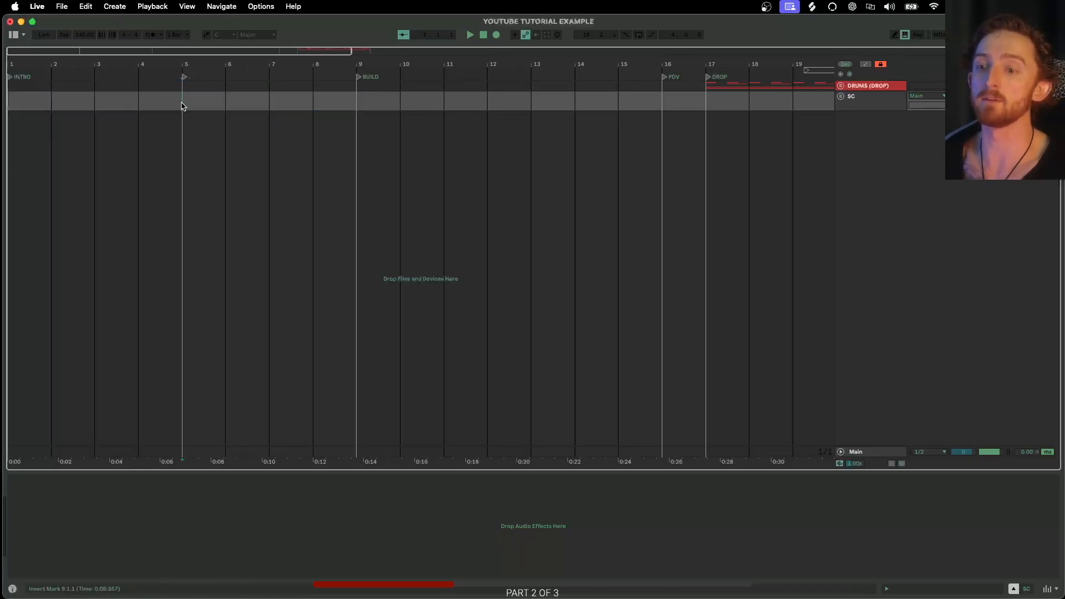
left_click_drag(183, 105, 297, 102)
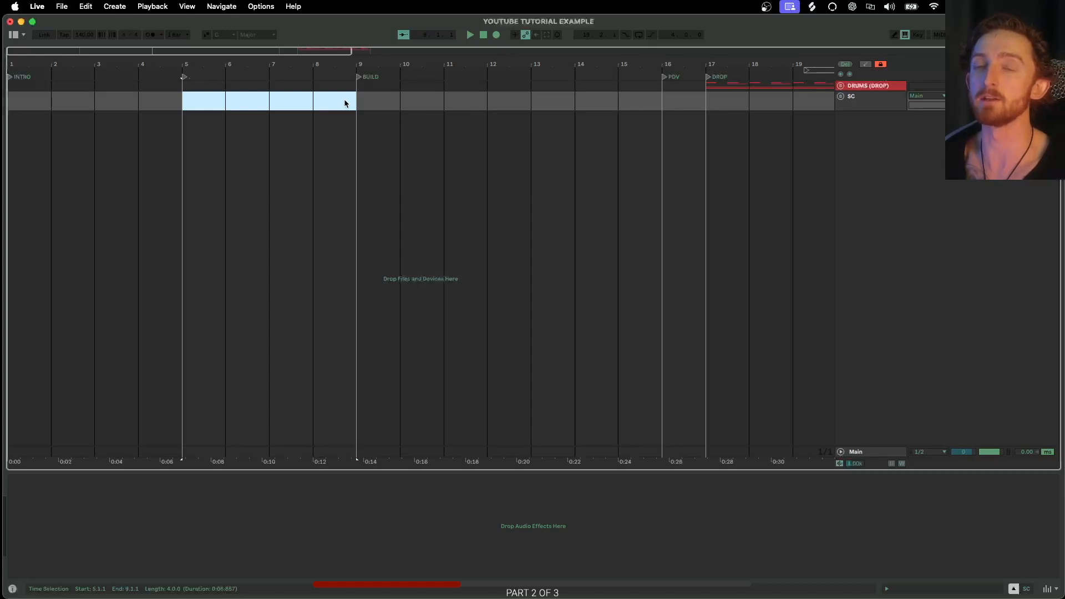
scroll(337, 102, "right", 3)
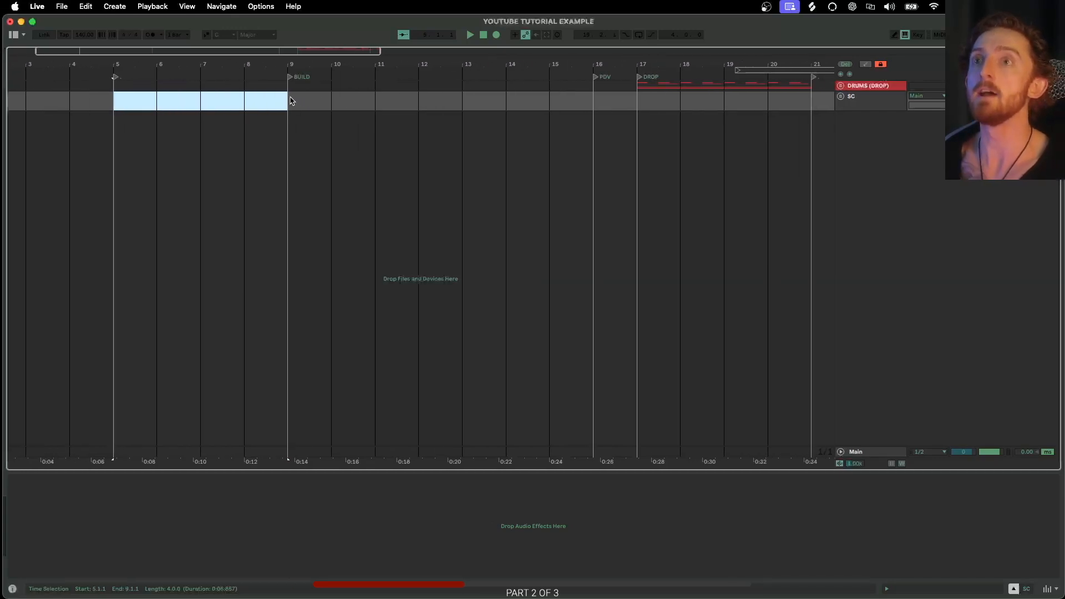
left_click(289, 100)
- Select the time ranges between the BUILD, PDV and DROP locators and bar 21 to check each section's length
scroll(290, 101, "up", 5)
scroll(289, 99, "down", 5)
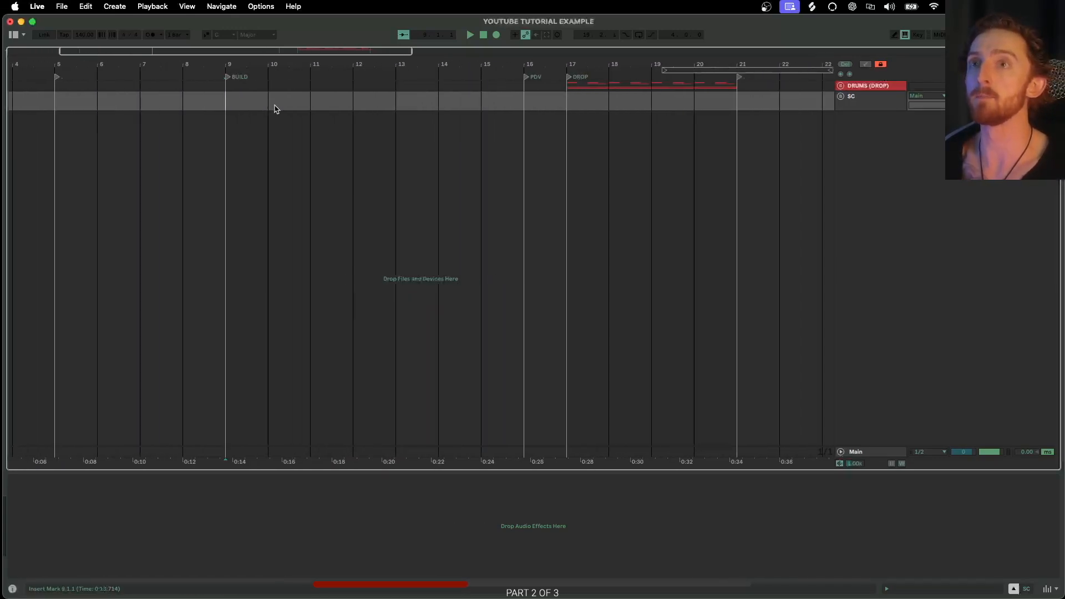
left_click_drag(228, 99, 486, 99)
scroll(488, 100, "right", 2)
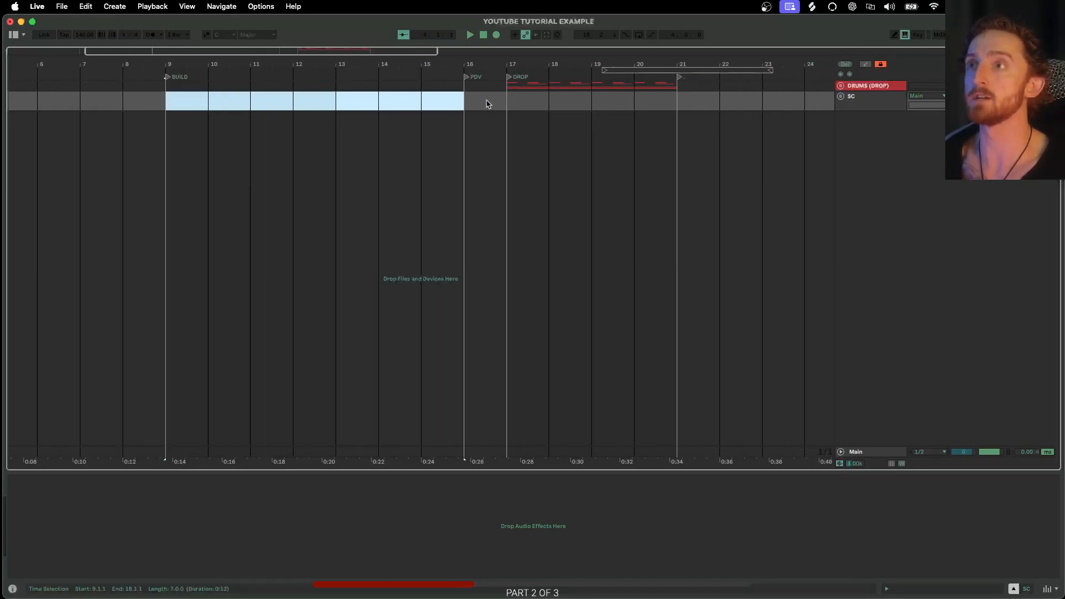
scroll(481, 100, "up", 4)
left_click_drag(398, 100, 448, 99)
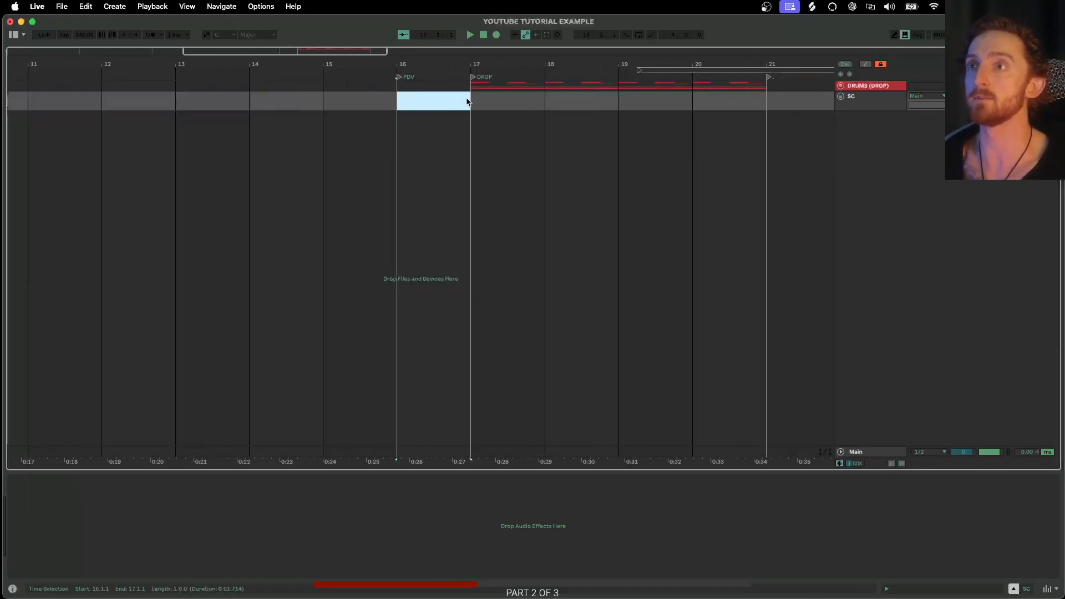
scroll(447, 105, "down", 4)
scroll(438, 104, "right", 2)
scroll(408, 103, "up", 3)
scroll(391, 103, "right", 2)
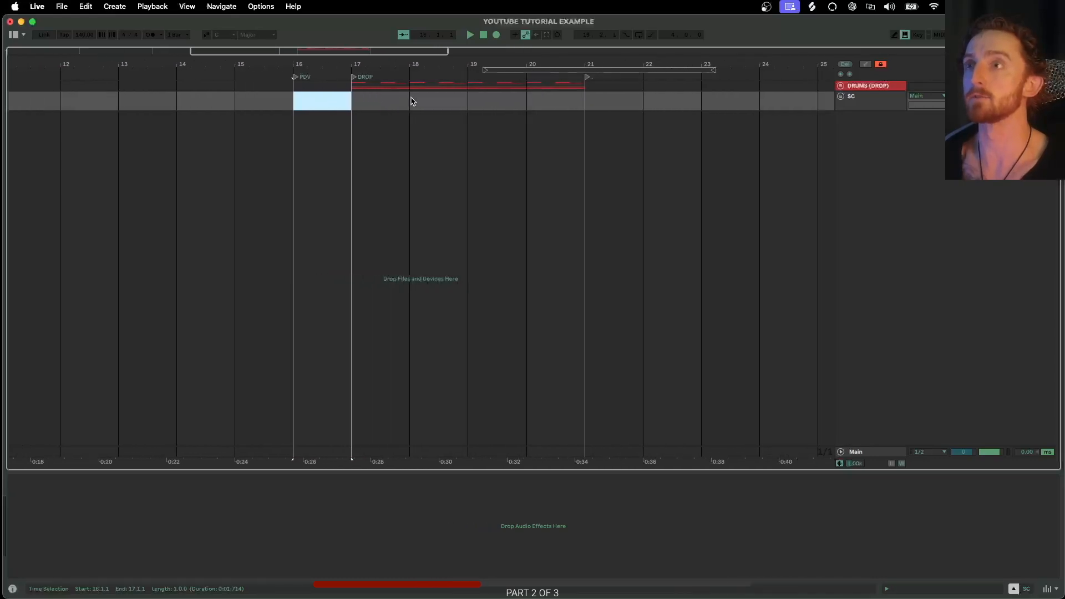
scroll(388, 103, "right", 2)
scroll(333, 104, "up", 1)
left_click_drag(287, 100, 523, 100)
scroll(499, 102, "right", 3)
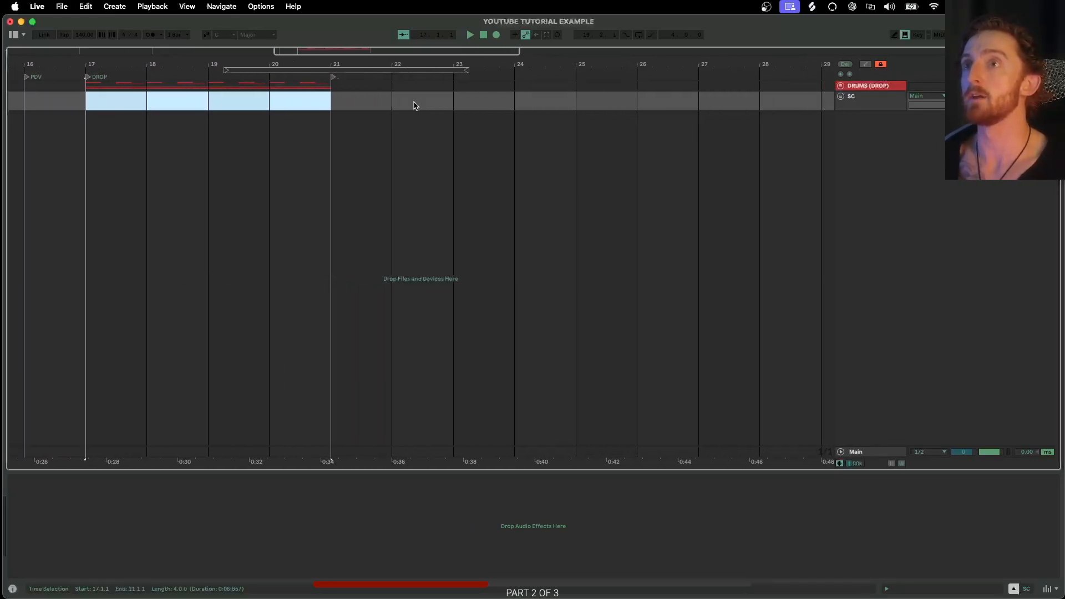
scroll(413, 105, "up", 3)
scroll(347, 95, "down", 1)
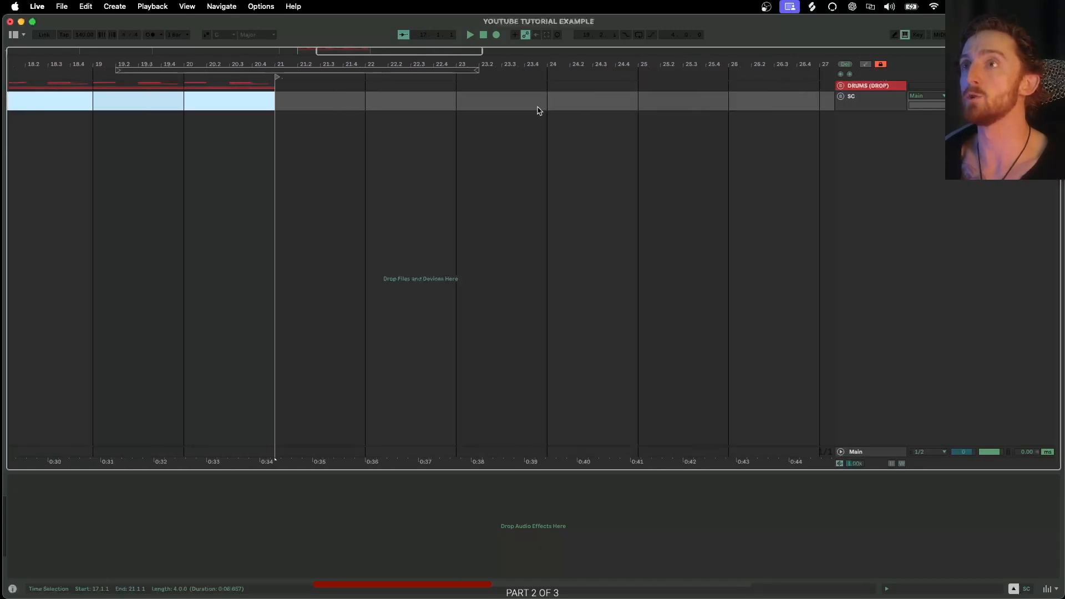
scroll(604, 92, "down", 2)
- Add a locator at bar 25
right_click(633, 78)
left_click(647, 105)
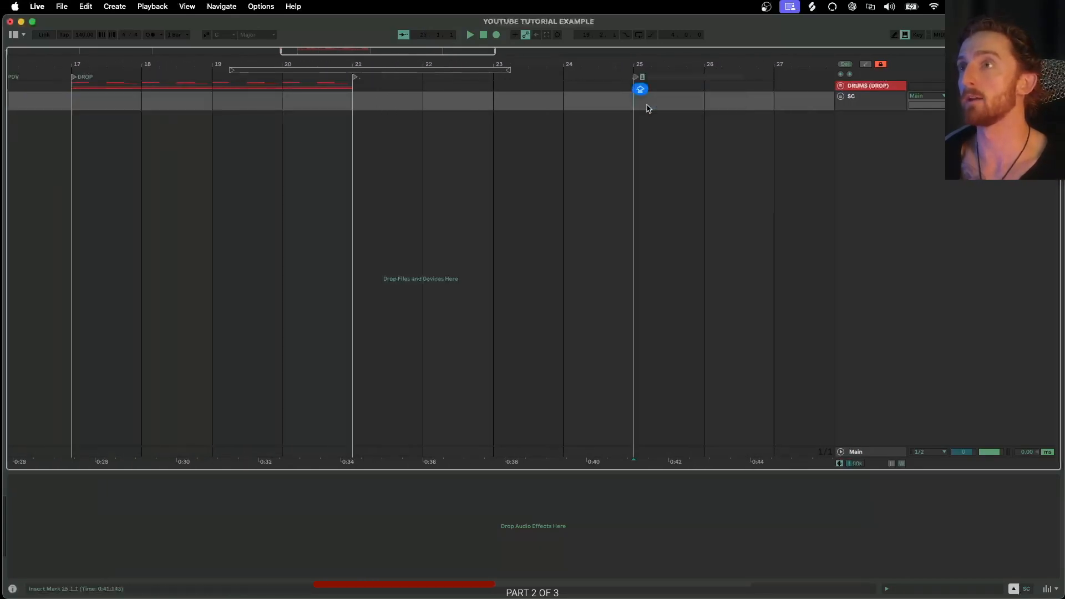
key("Return")
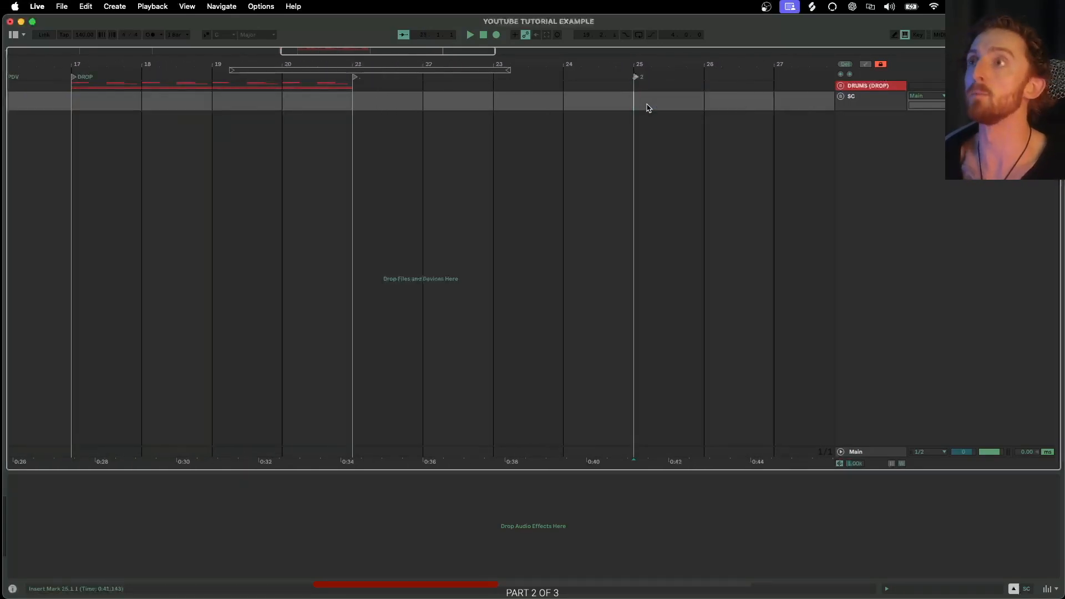
- Add a locator at bar 29
scroll(637, 83, "down", 2)
scroll(601, 102, "right", 2)
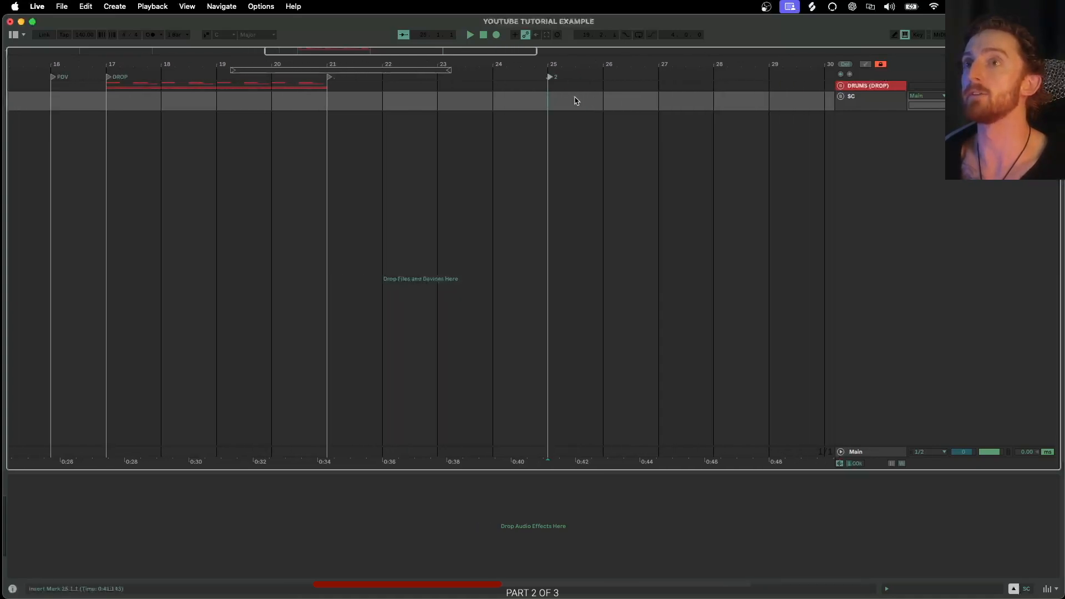
scroll(457, 108, "right", 3)
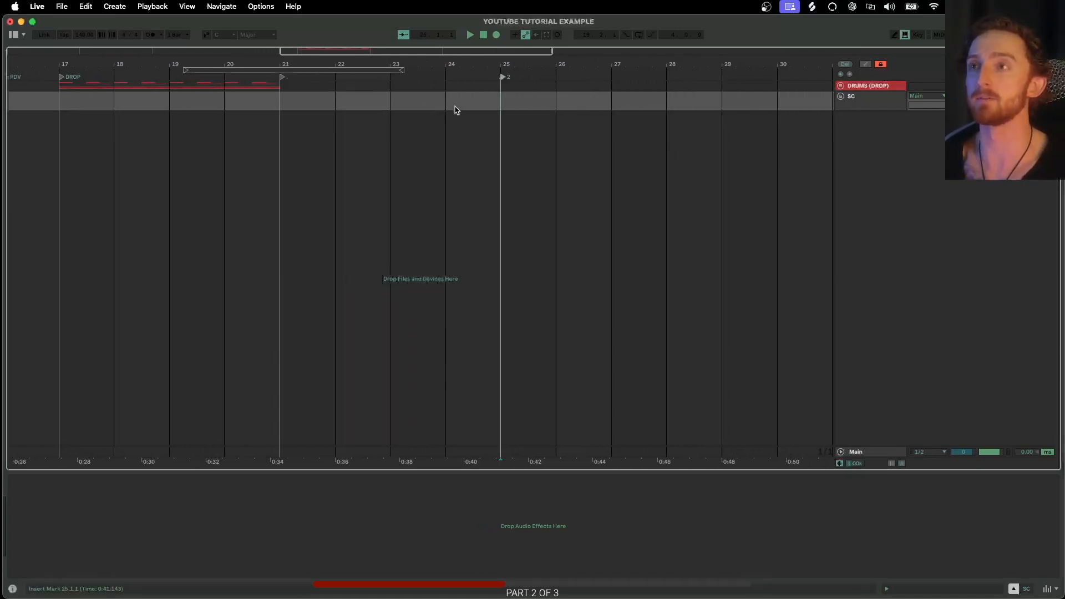
scroll(448, 106, "left", 2)
scroll(447, 105, "down", 1)
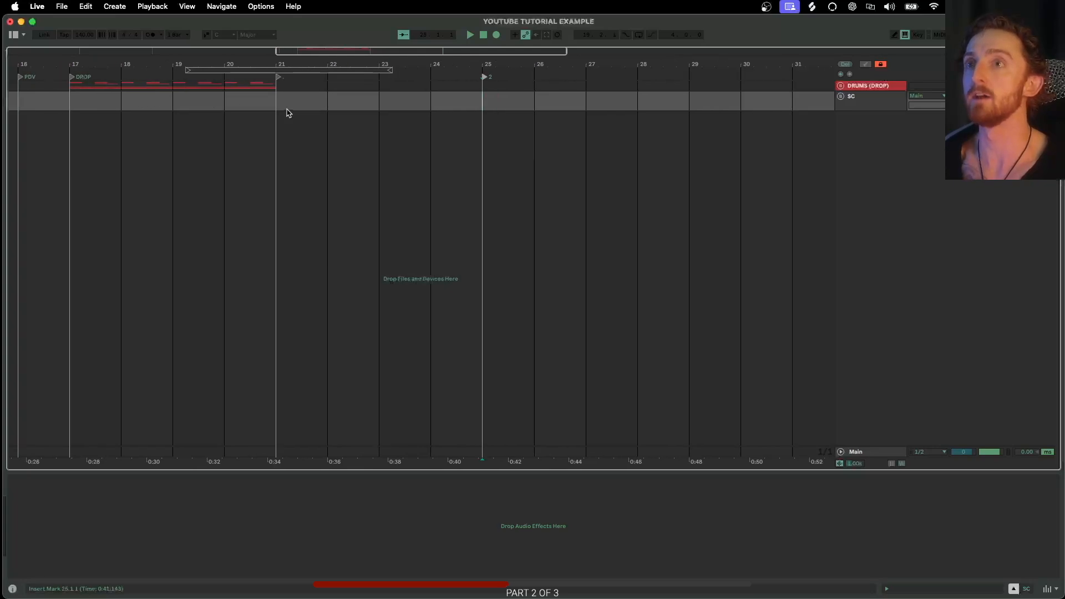
scroll(472, 102, "right", 3)
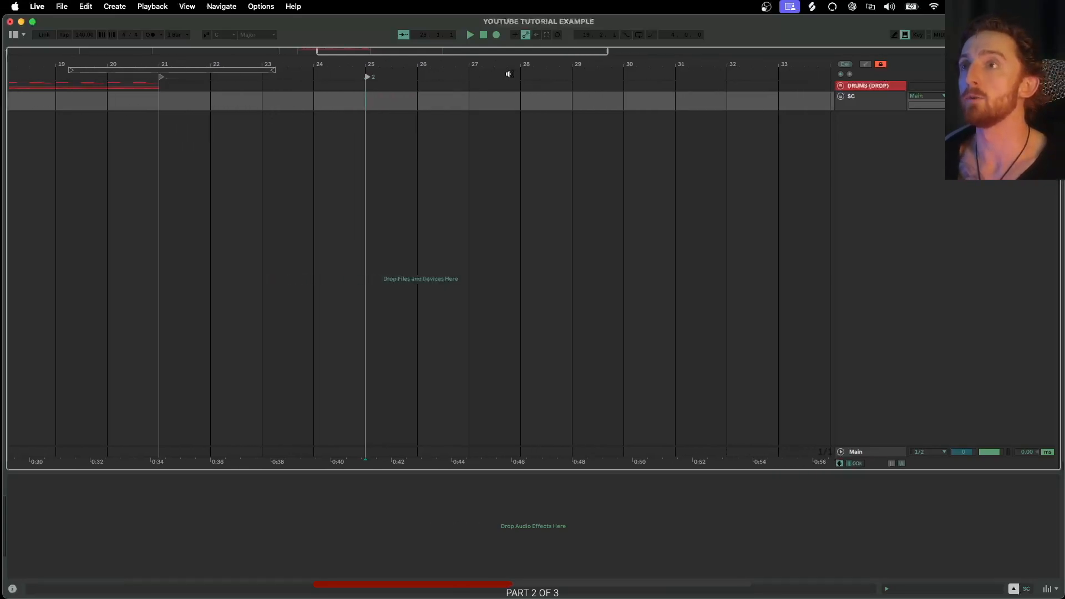
right_click(572, 78)
left_click(595, 104)
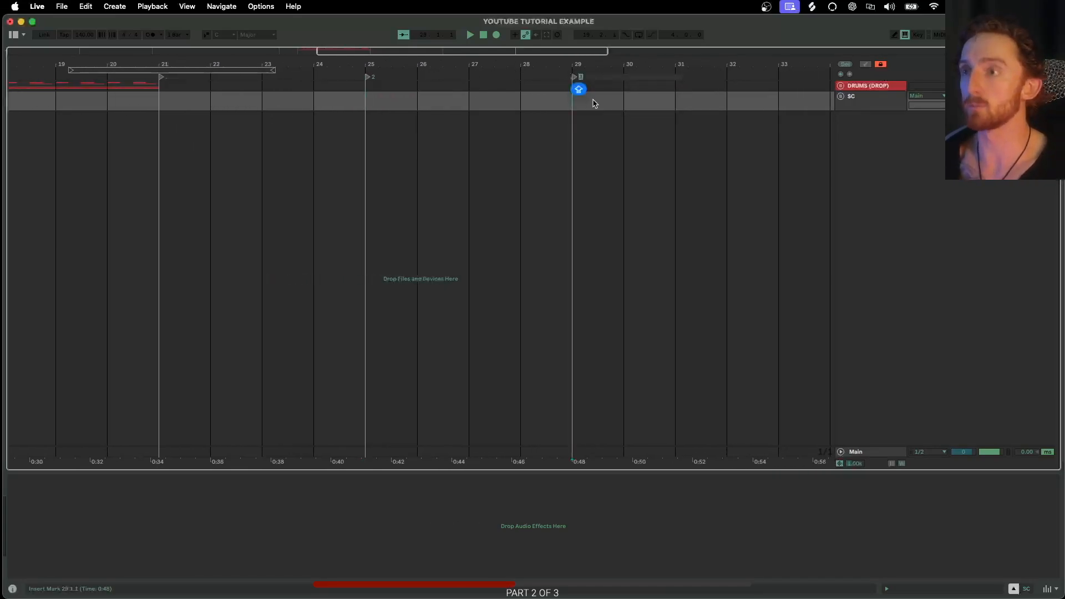
scroll(591, 102, "right", 5)
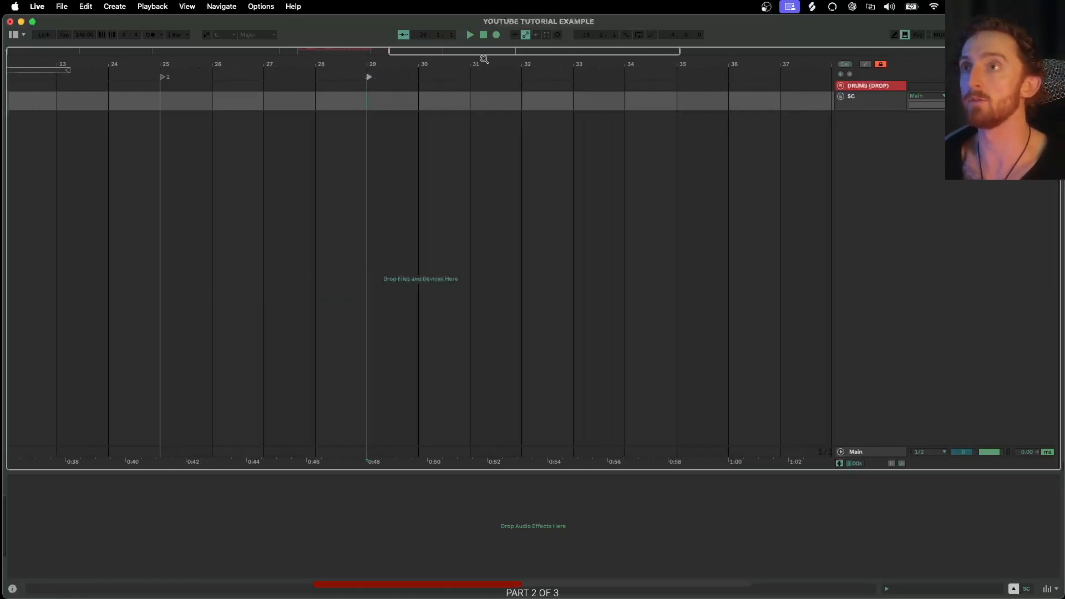
- Add a locator at bar 33 named BRIDGE
right_click(573, 76)
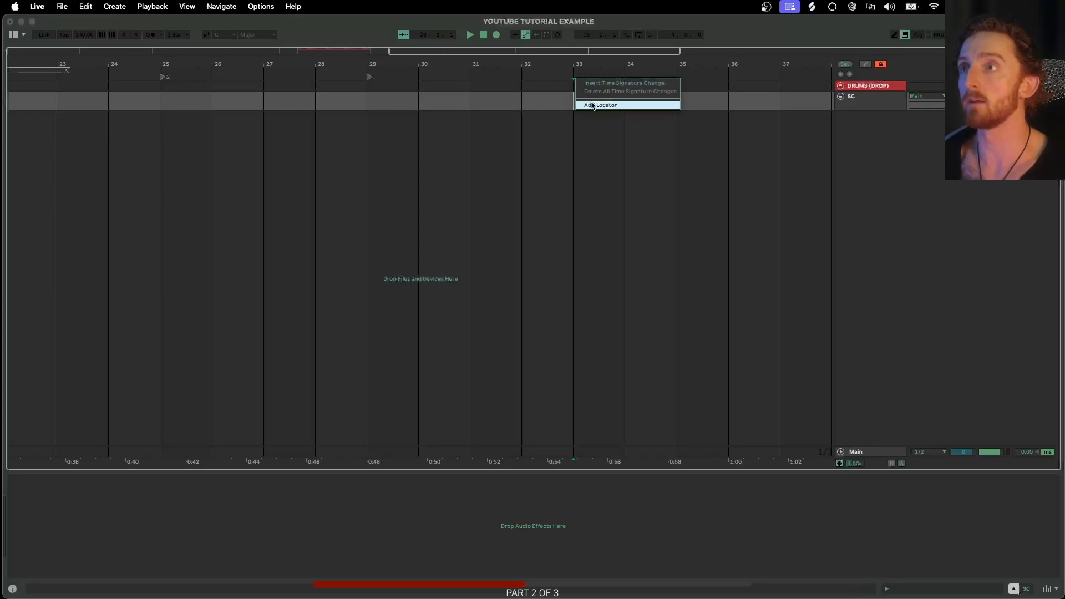
left_click(591, 103)
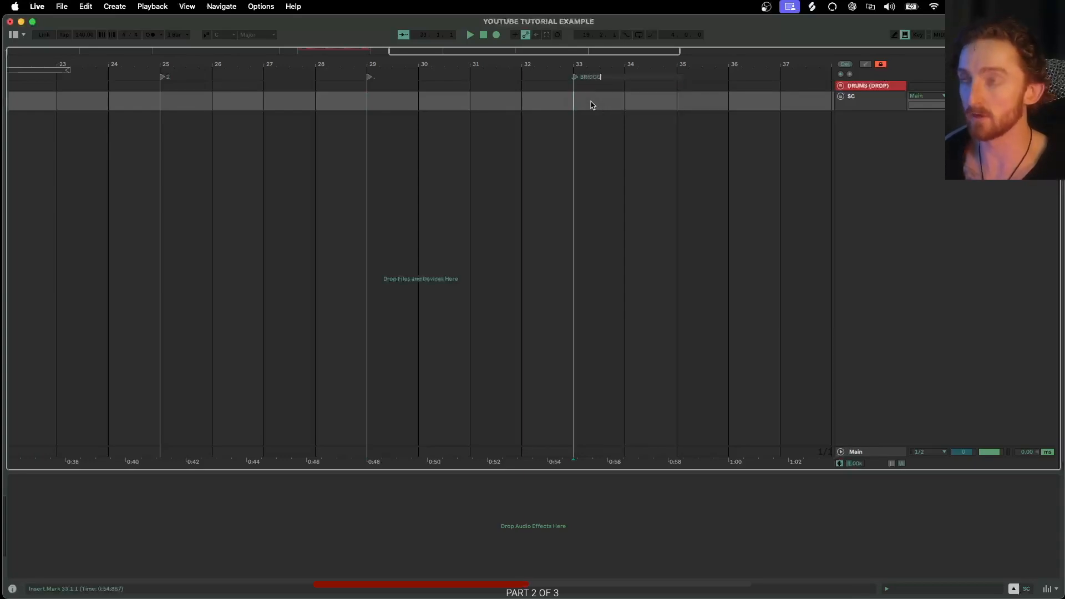
left_click(574, 78)
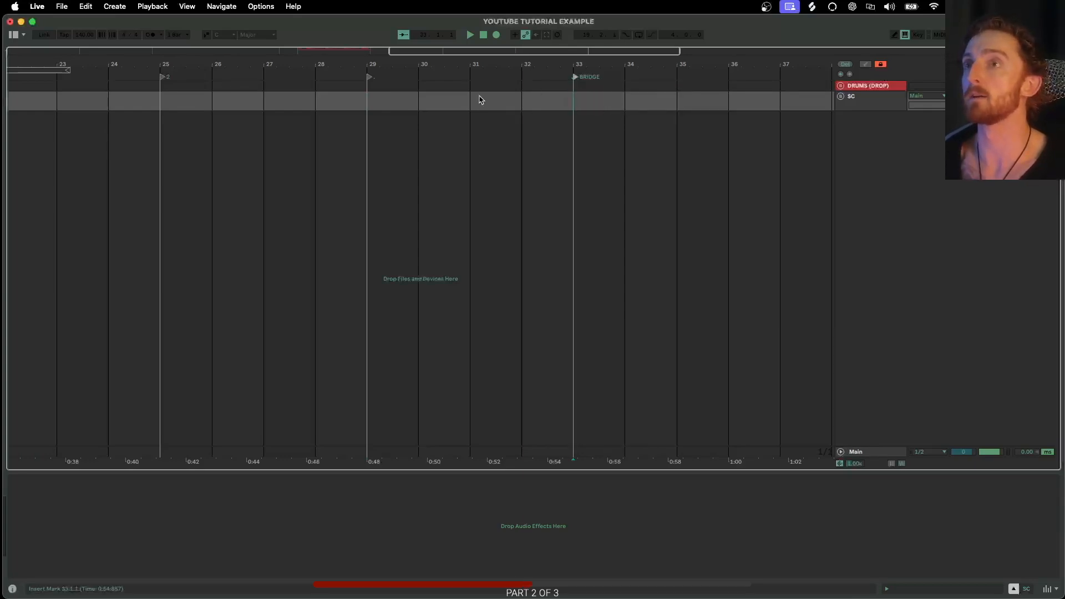
- Select the time ranges from the DROP locator to bar 25 and to bar 21 to compare section lengths
scroll(330, 130, "down", 3)
scroll(330, 130, "left", 6)
scroll(328, 129, "down", 2)
scroll(327, 129, "left", 5)
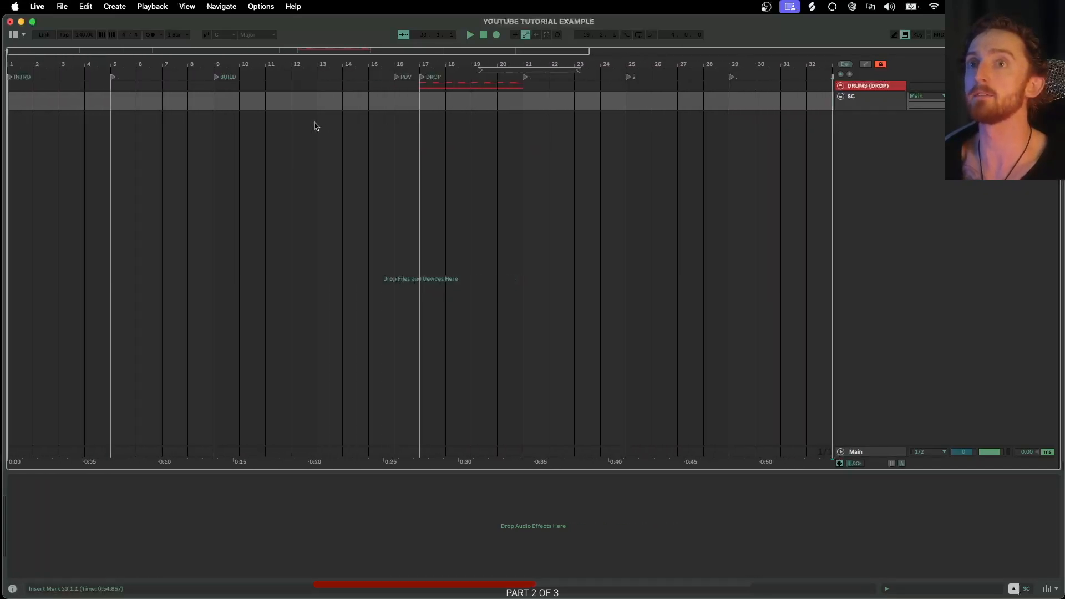
scroll(536, 113, "right", 5)
scroll(468, 103, "up", 4)
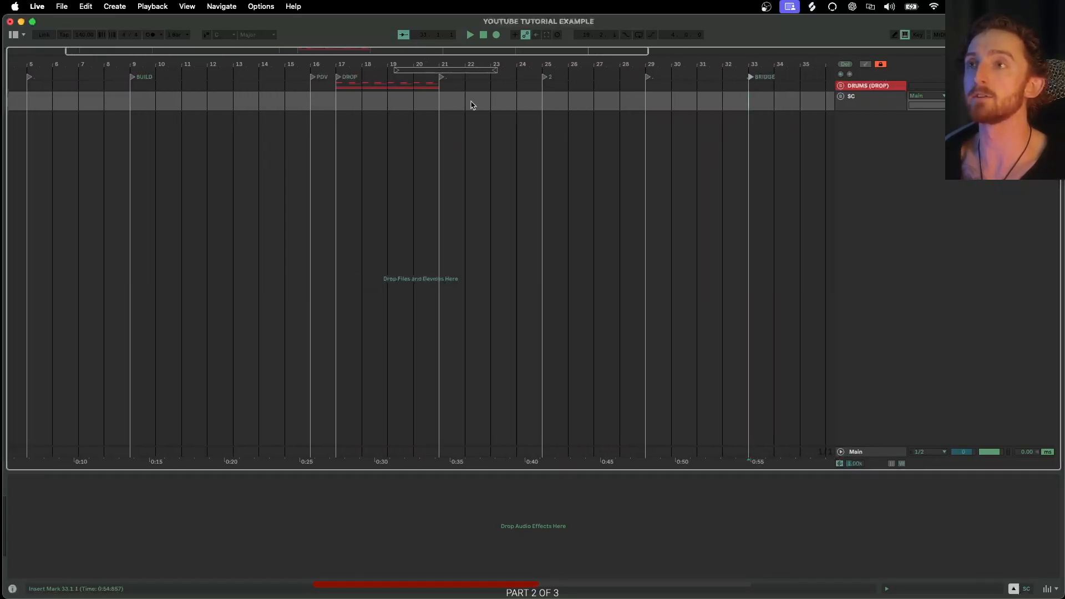
scroll(464, 105, "up", 2)
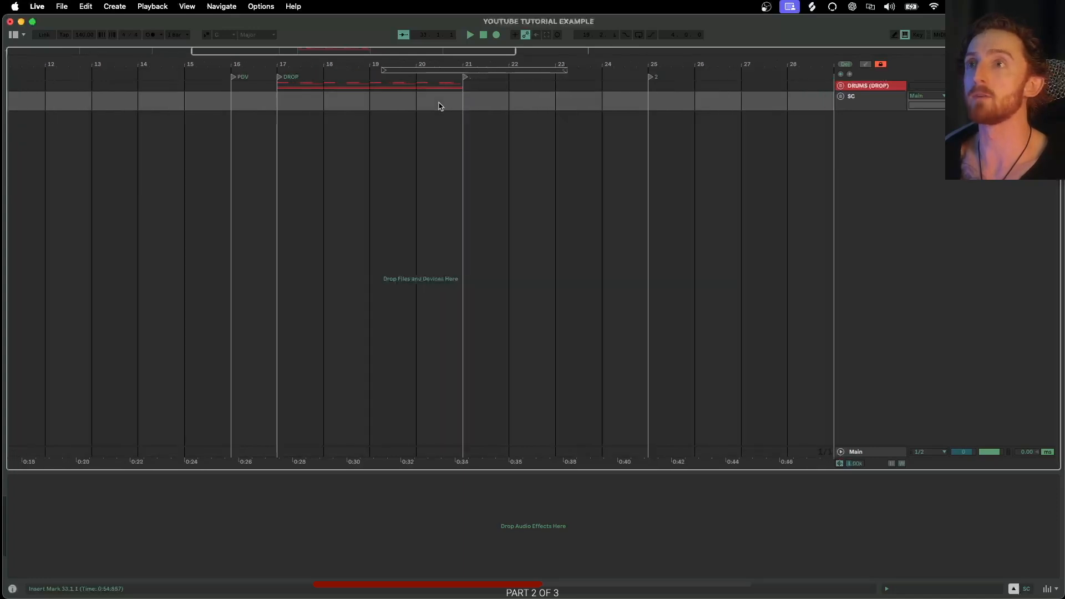
scroll(443, 108, "left", 8)
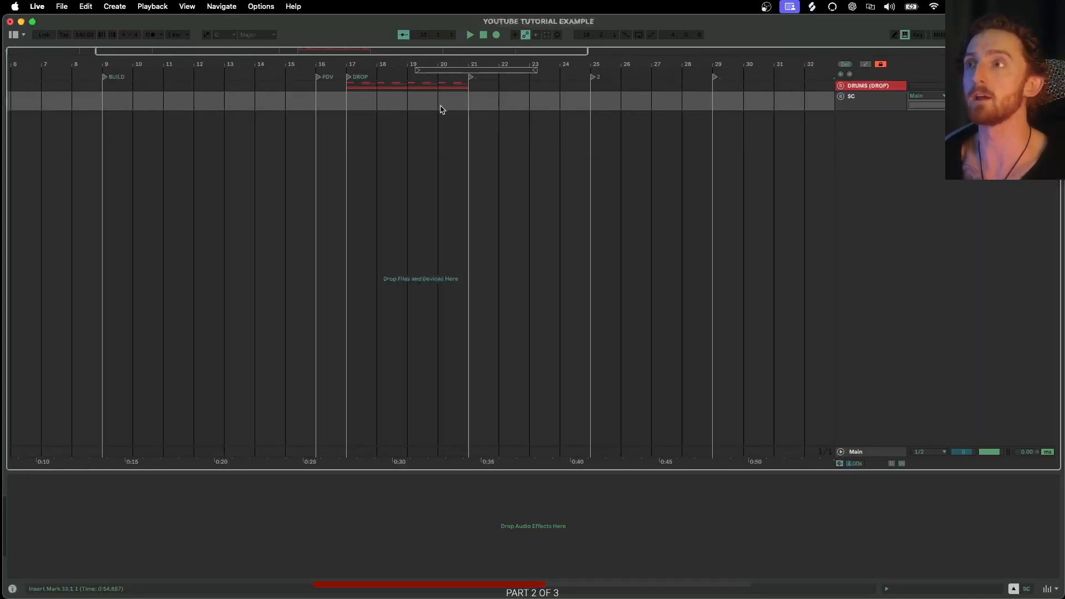
scroll(401, 107, "right", 6)
scroll(407, 108, "right", 5)
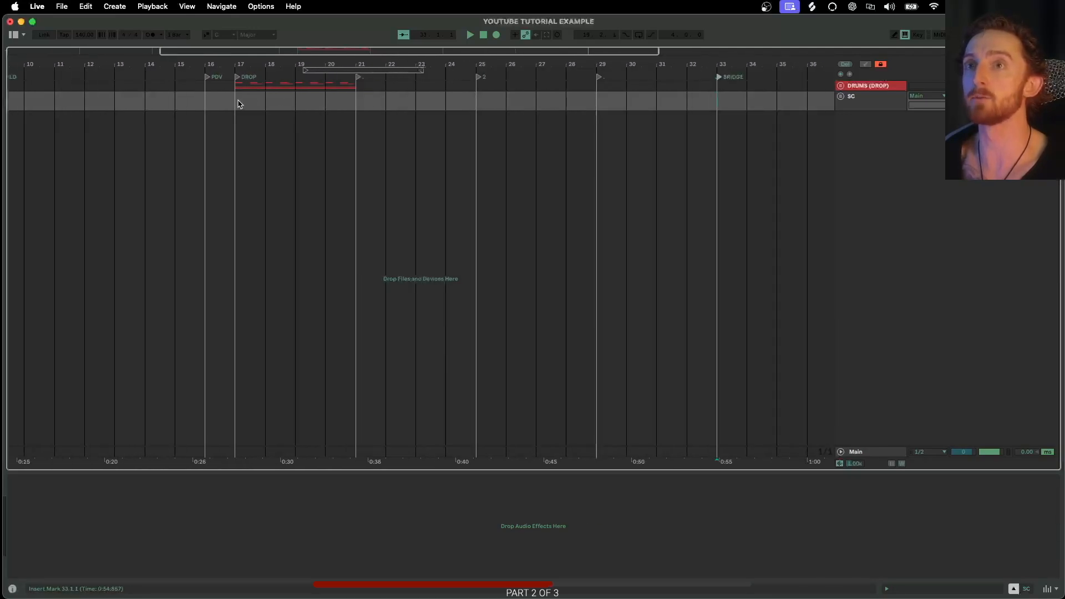
left_click_drag(235, 100, 468, 104)
scroll(358, 105, "up", 5)
scroll(355, 109, "down", 5)
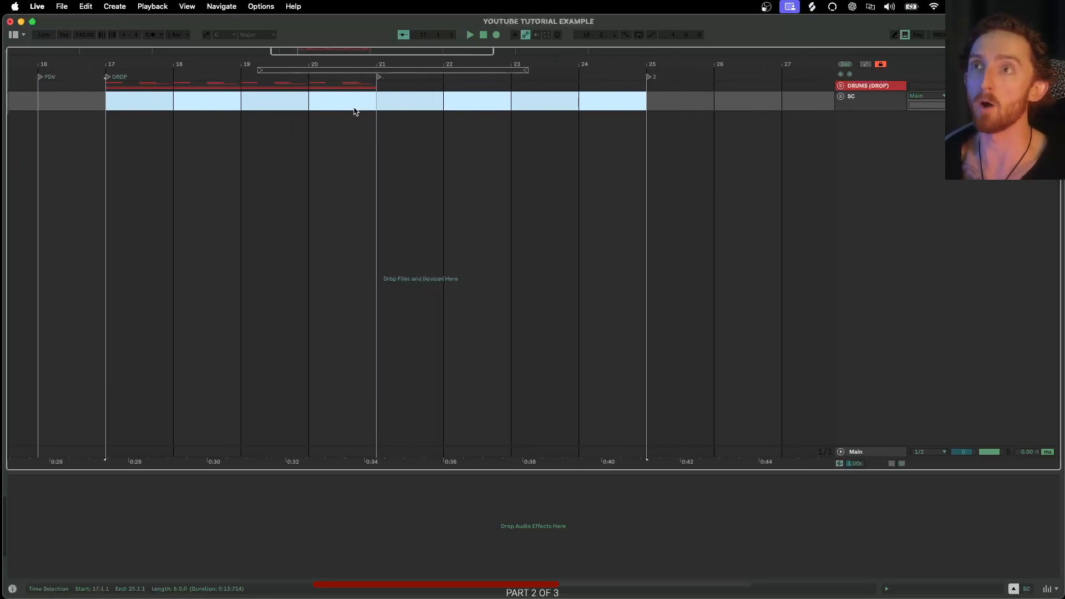
left_click_drag(234, 105, 361, 105)
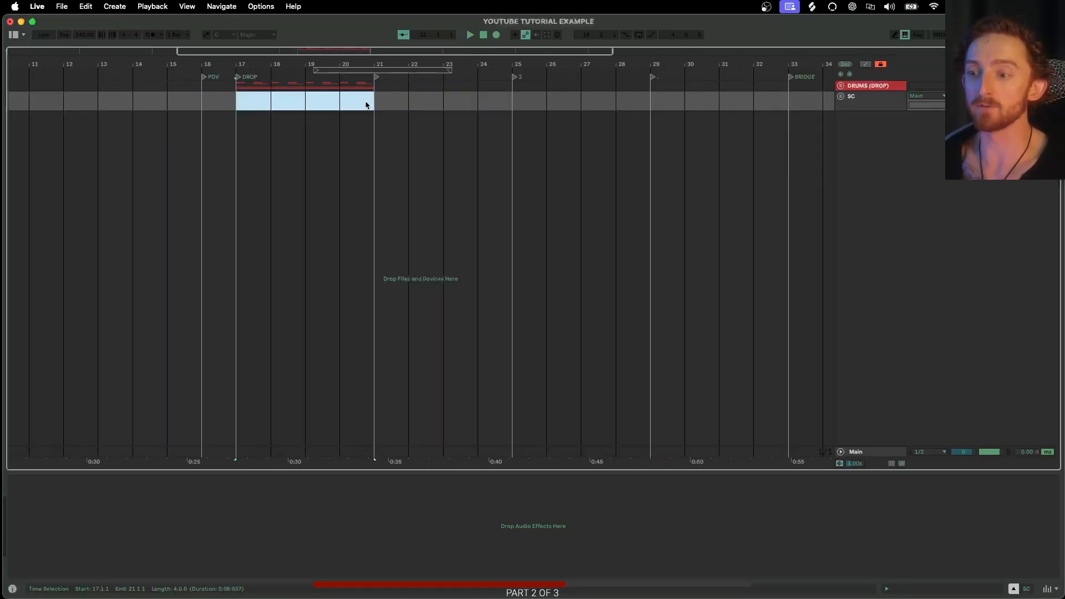
- Select the time ranges bar 21 to 25, bar 25 to 29 and bar 29 to 33 in turn to compare section lengths
scroll(371, 103, "up", 2)
left_click_drag(381, 102, 553, 105)
scroll(555, 104, "right", 8)
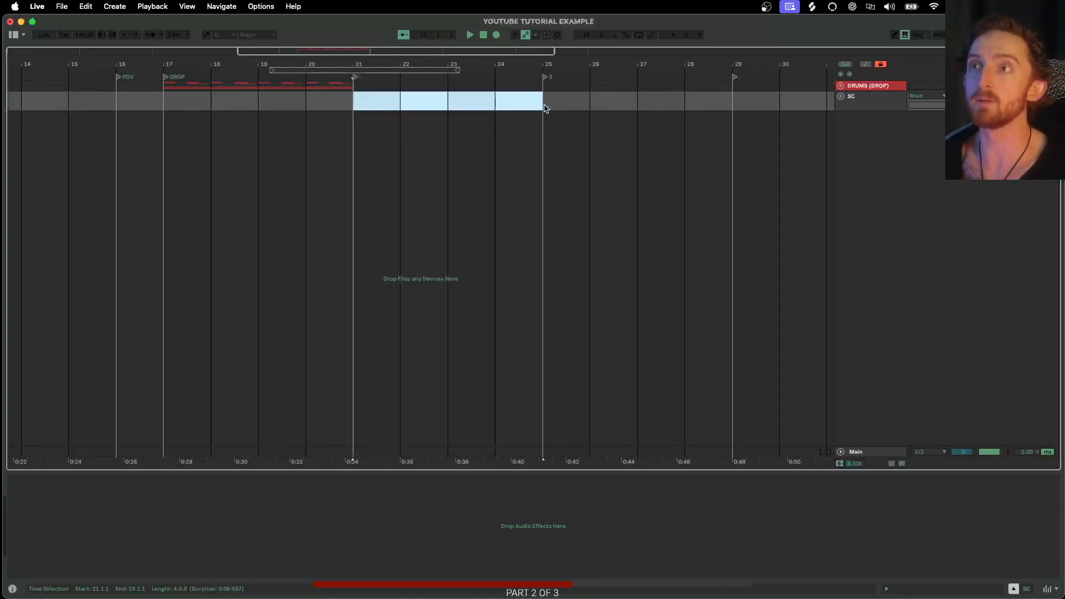
left_click_drag(331, 101, 506, 104)
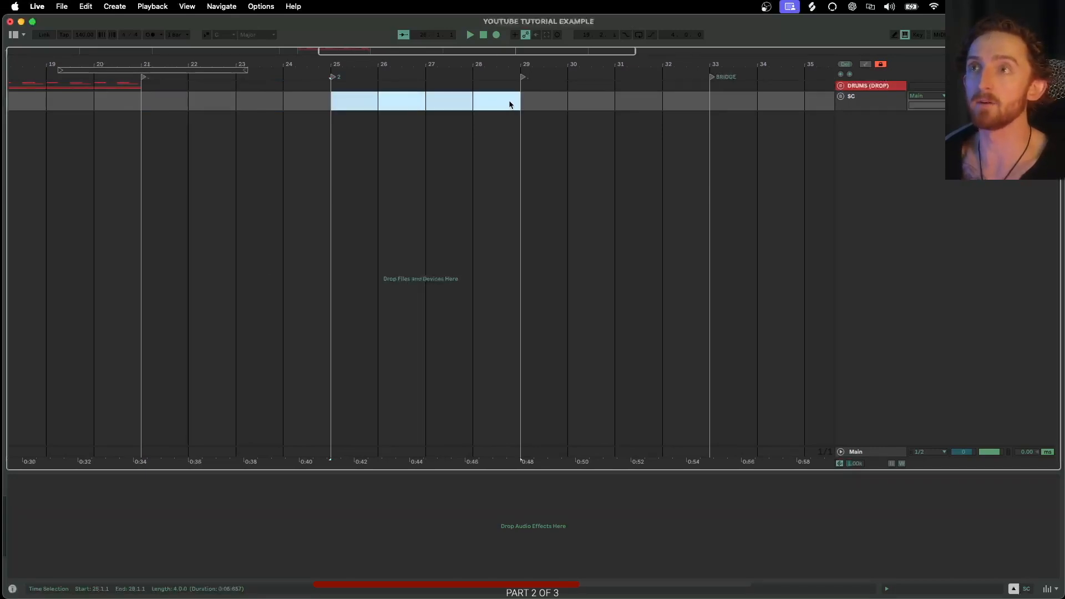
scroll(469, 107, "right", 3)
left_click_drag(421, 102, 600, 100)
scroll(566, 114, "right", 4)
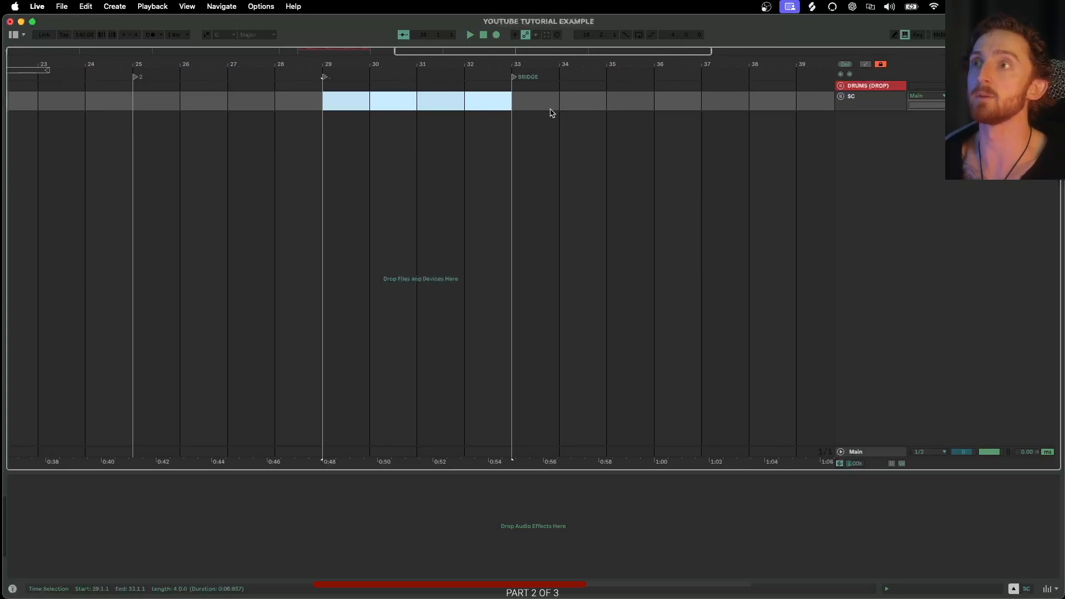
- Select the range from the BRIDGE locator at bar 33 to bar 41 and zoom out over the arrangement
left_click_drag(475, 102, 828, 104)
key("w")
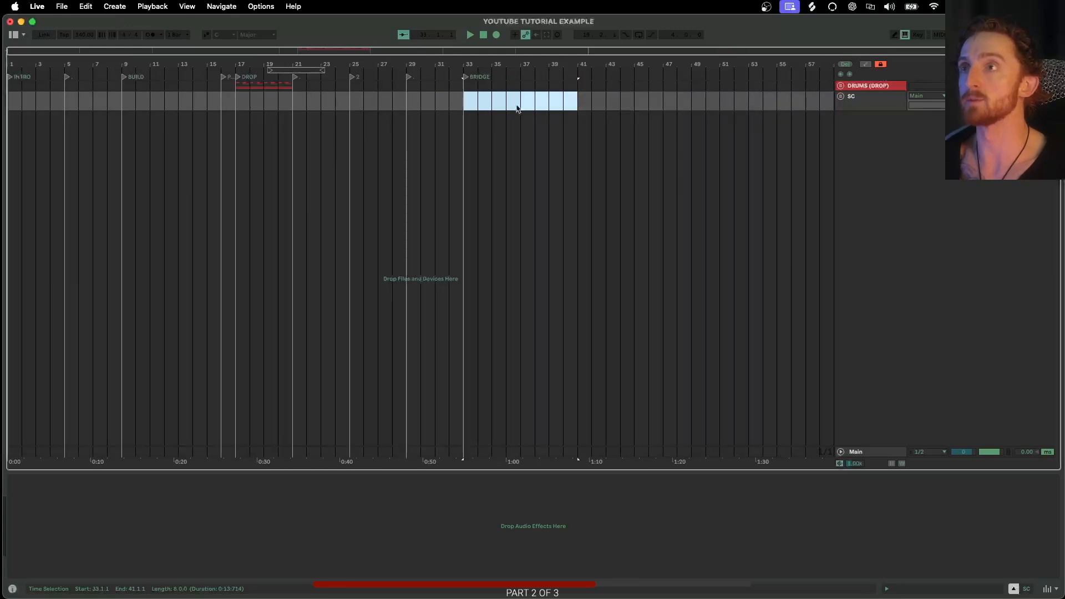
- Try duplicating the whole arrangement from bar 1 to bar 33, then undo the duplication
left_click(465, 102)
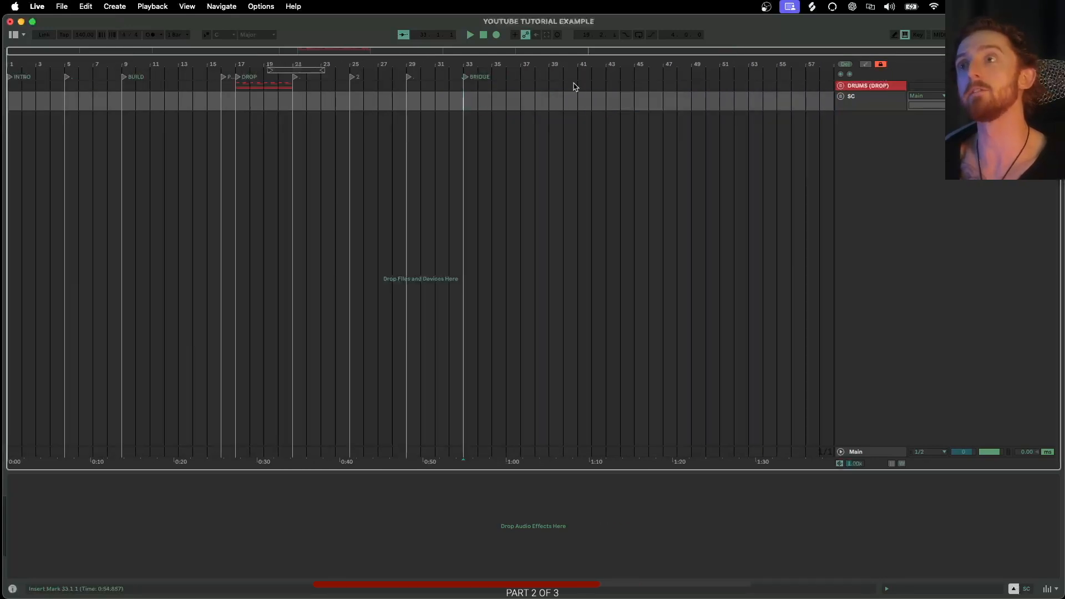
scroll(490, 102, "up", 3)
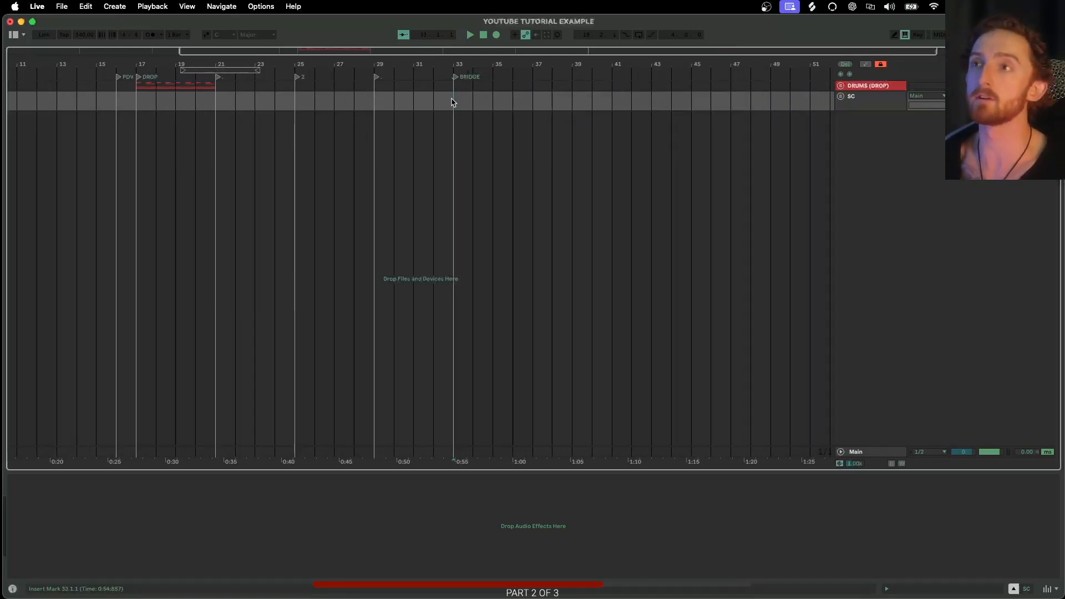
scroll(451, 103, "down", 2)
scroll(449, 104, "left", 3)
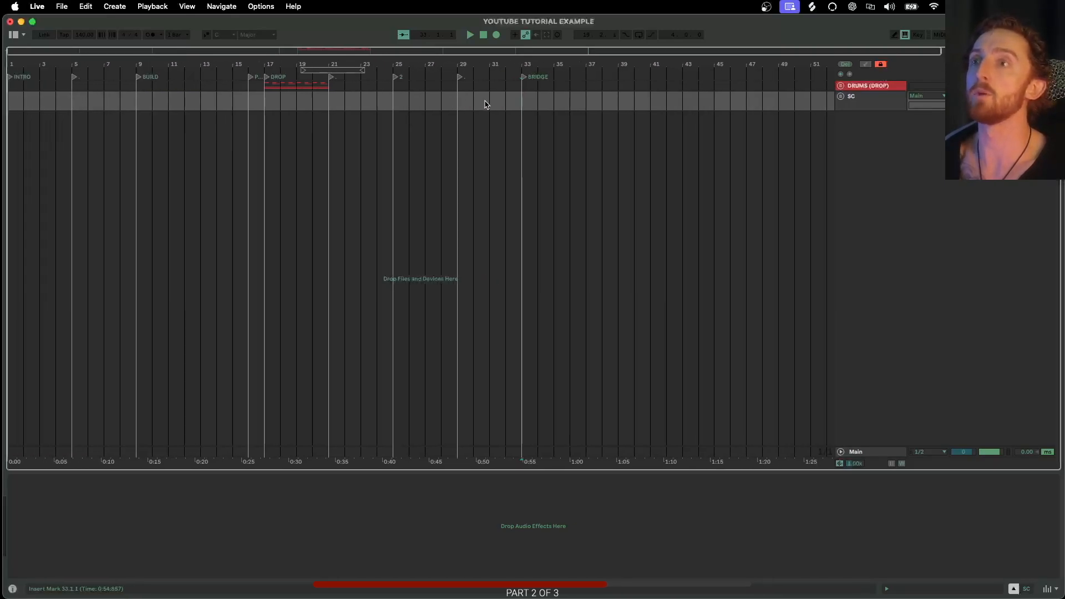
left_click_drag(521, 106, 13, 248)
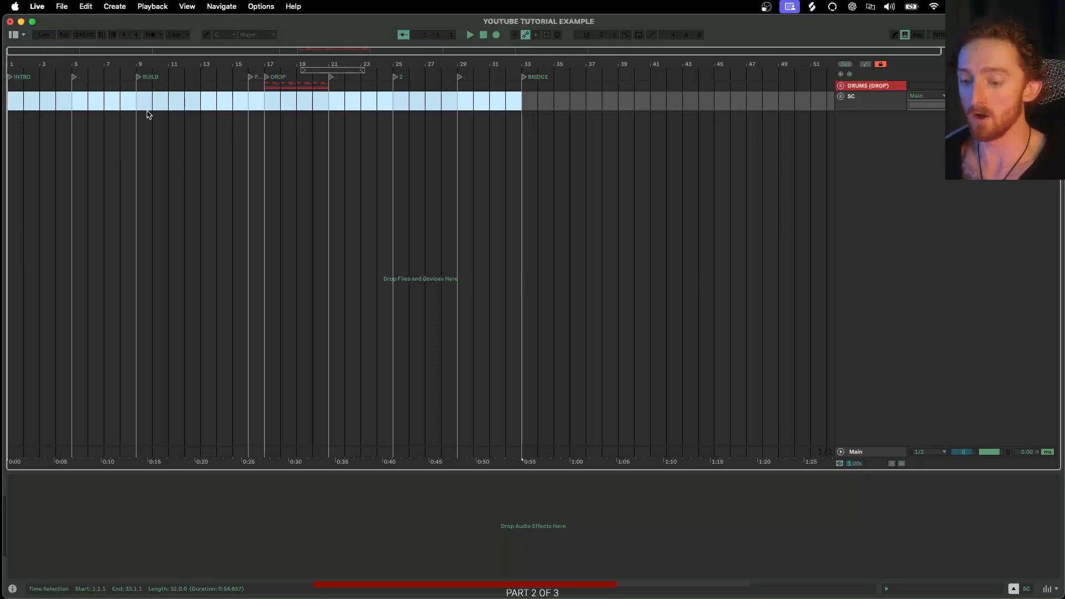
left_click_drag(521, 86, 12, 114)
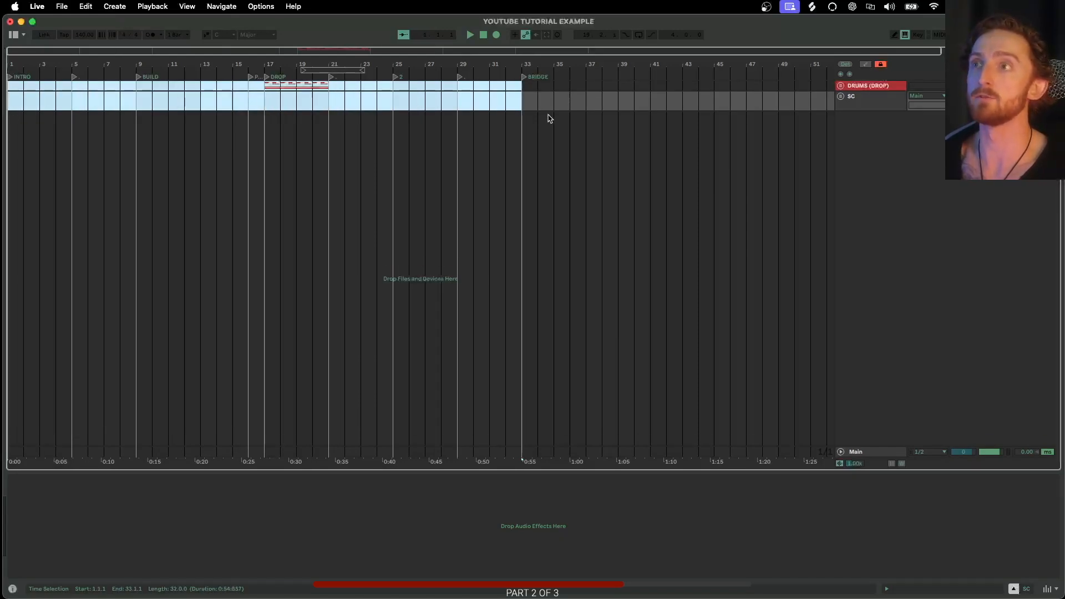
key("super+d")
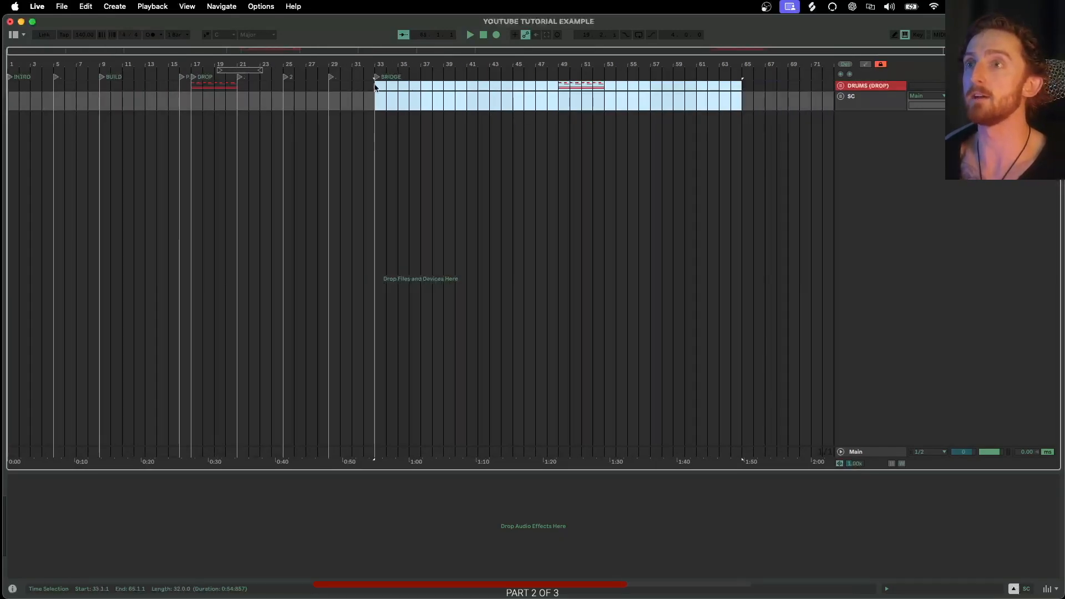
left_click_drag(375, 94, 689, 107)
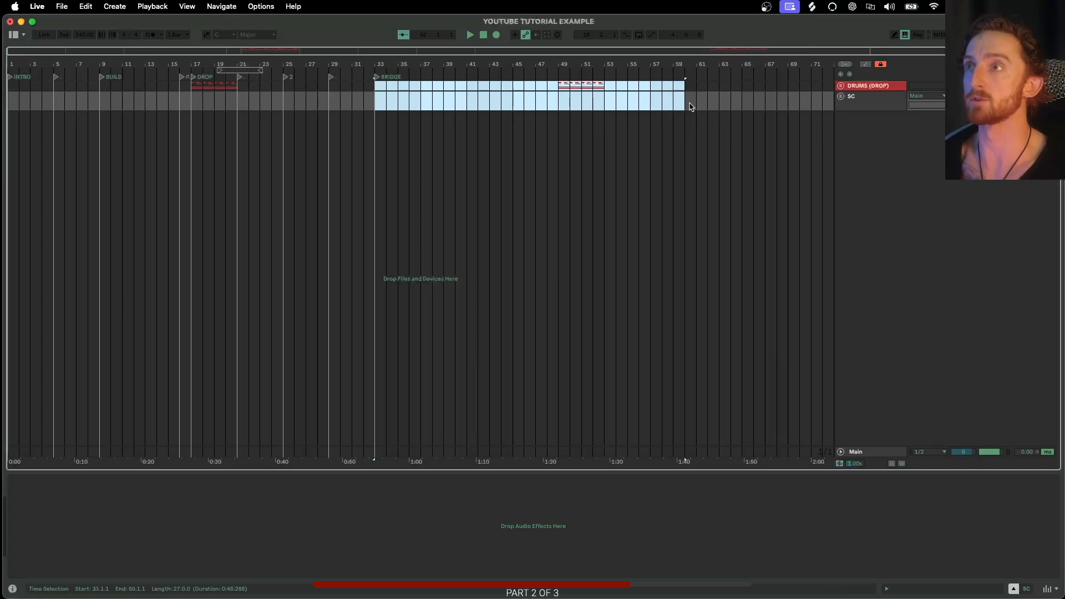
key("super+z")
left_click(230, 106)
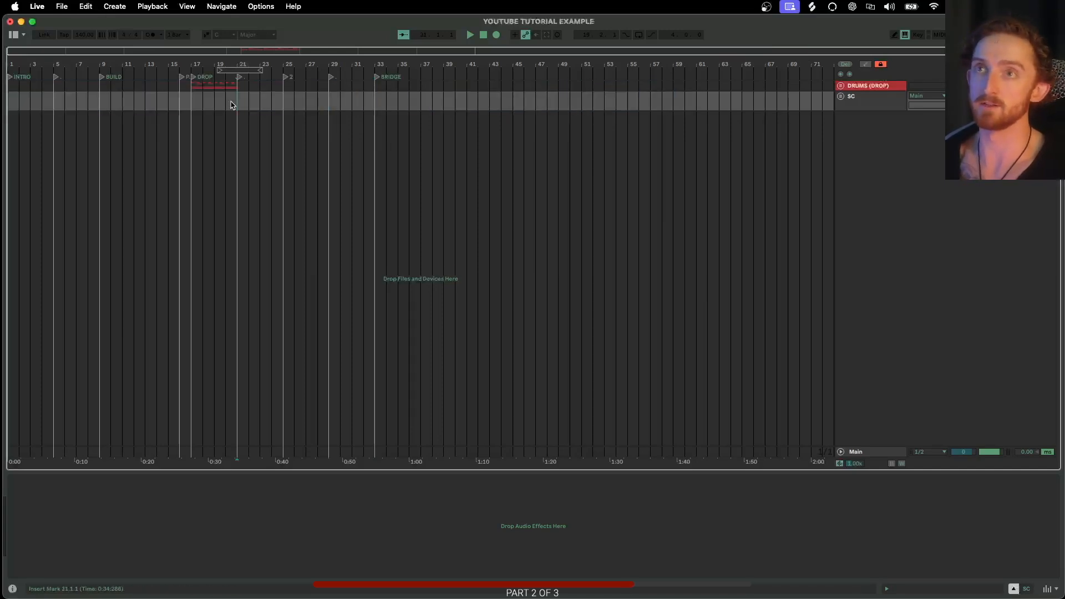
- Unfold the DRUMS (DROP) group to inspect its drum tracks and fold it back up
scroll(228, 106, "up", 5)
scroll(228, 107, "left", 5)
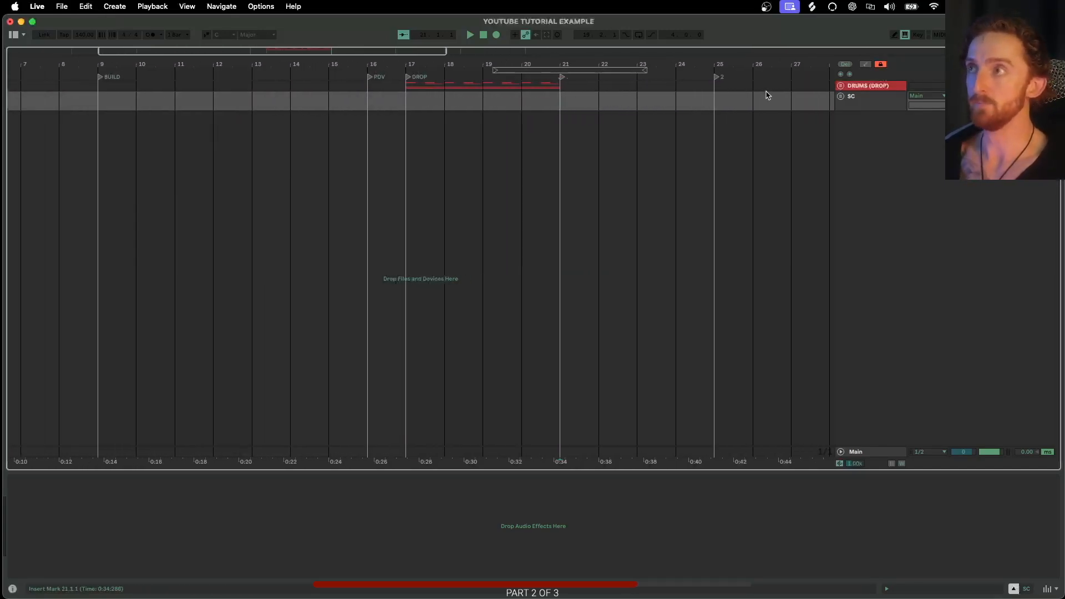
left_click(841, 86)
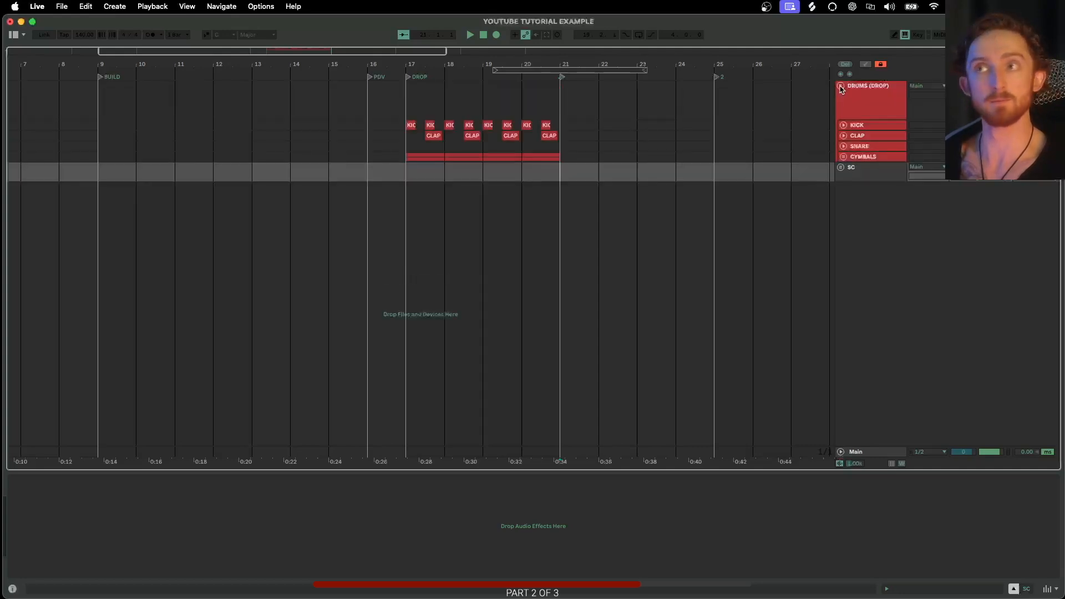
left_click(841, 87)
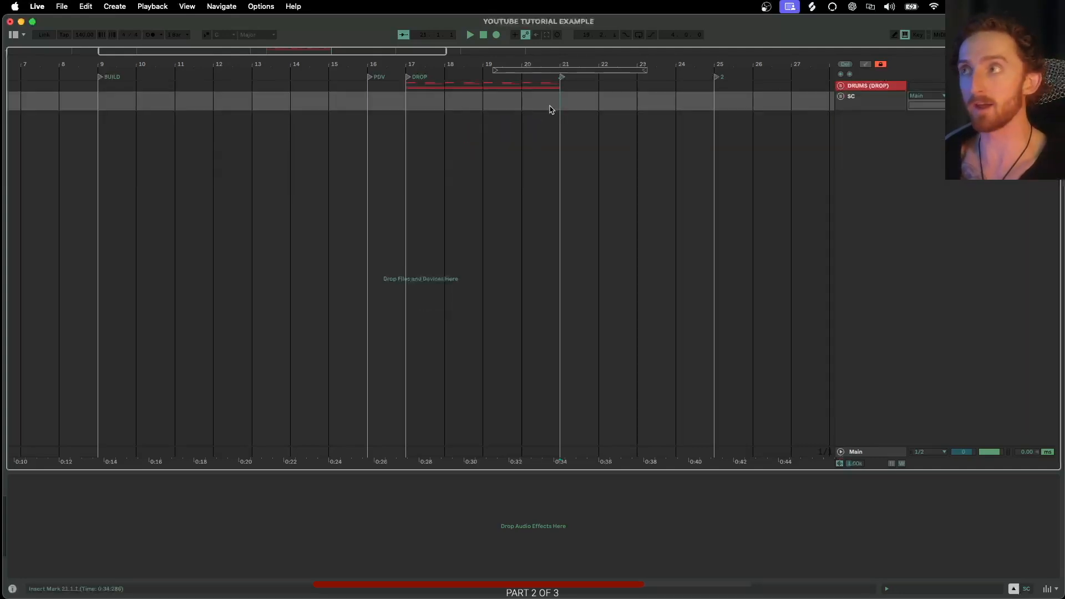
- Unfold the SC group to inspect its nested tracks, fold the BASS GROUP, and fold SC back up
left_click(842, 97)
left_click(841, 98)
scroll(229, 104, "down", 3)
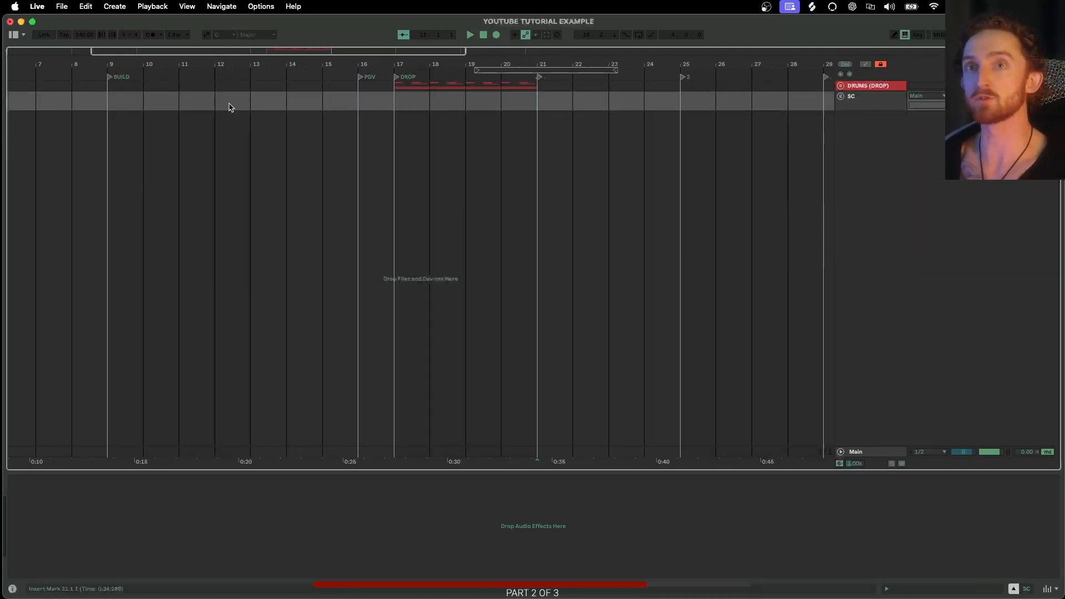
scroll(217, 106, "down", 3)
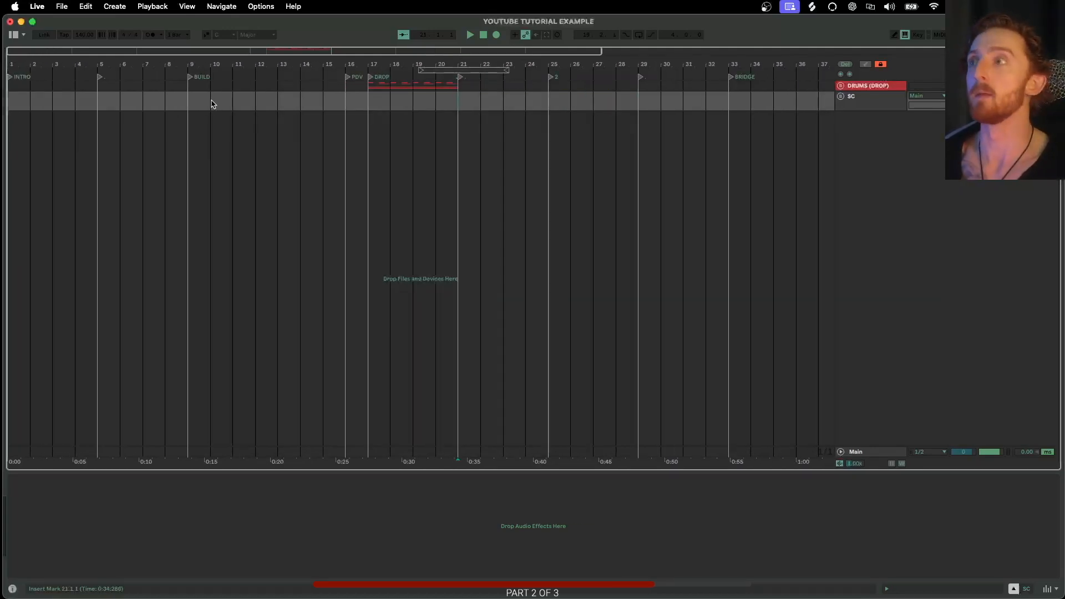
left_click(842, 97)
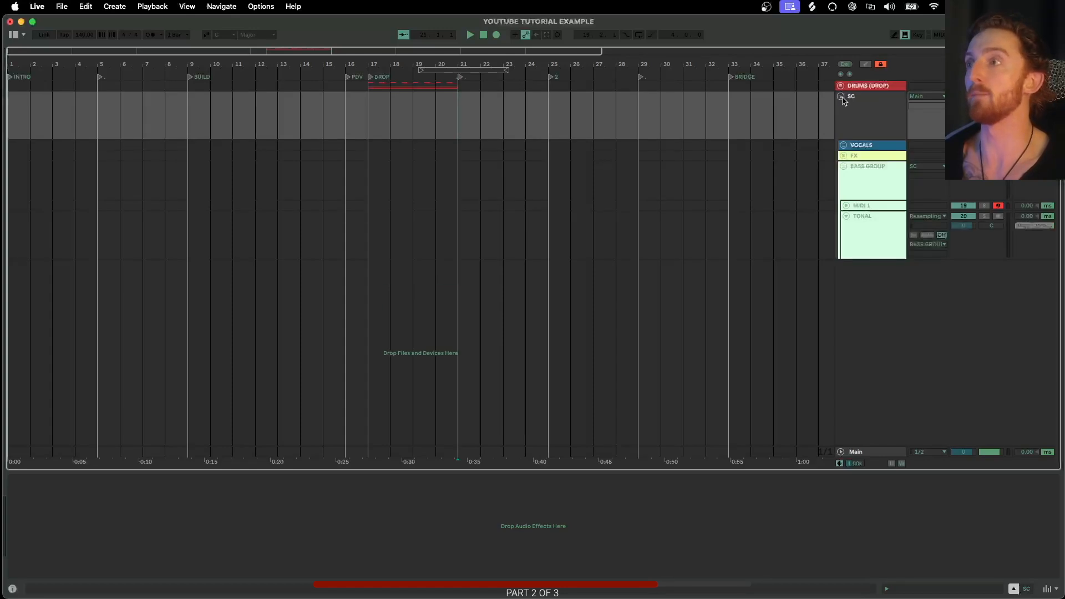
left_click(871, 185)
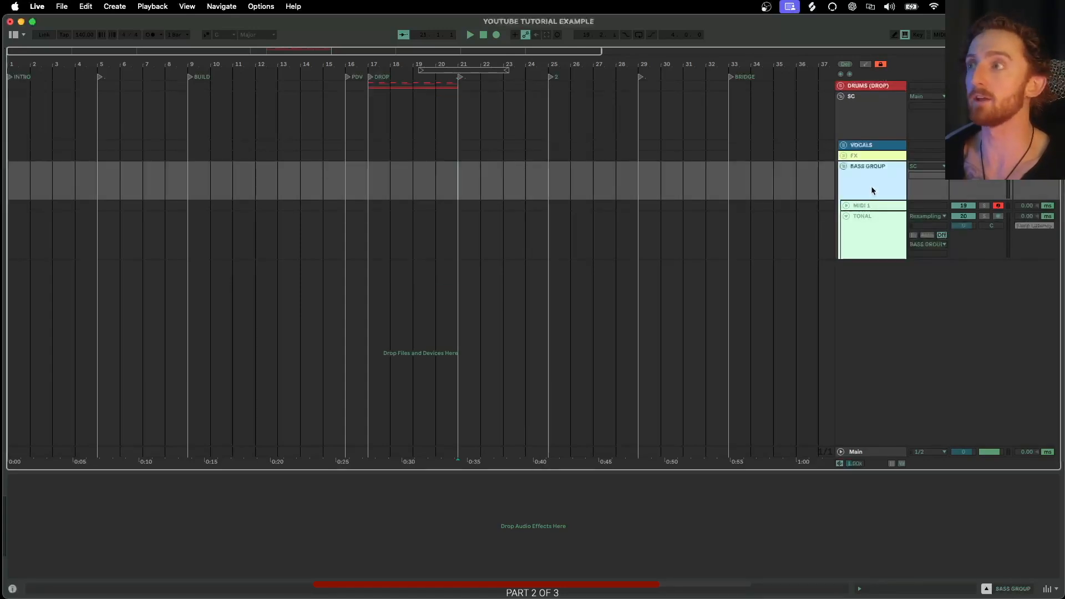
left_click(843, 167)
left_click(854, 122)
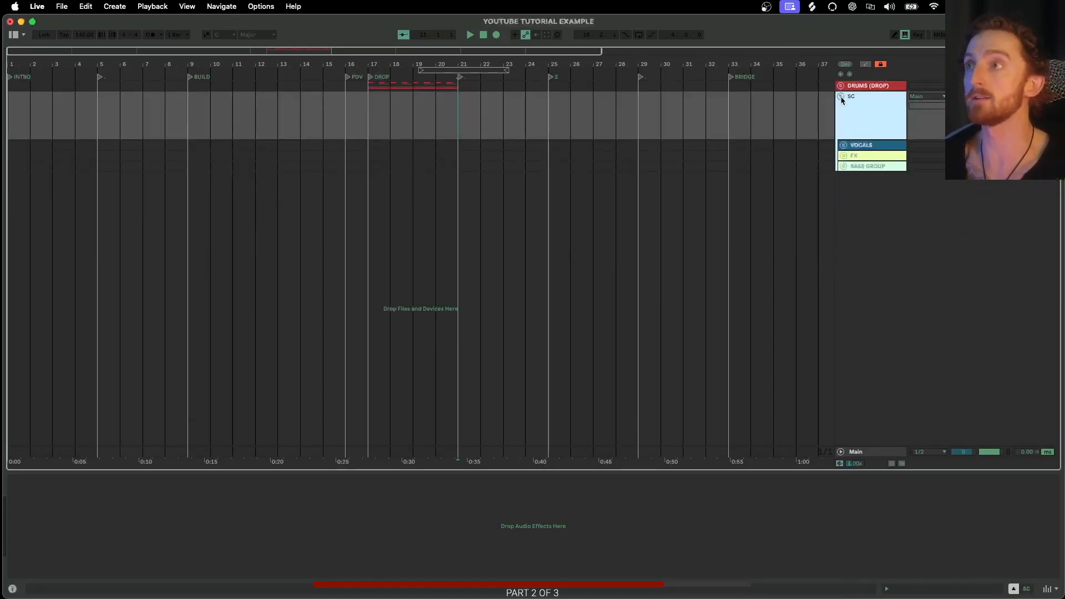
left_click(841, 97)
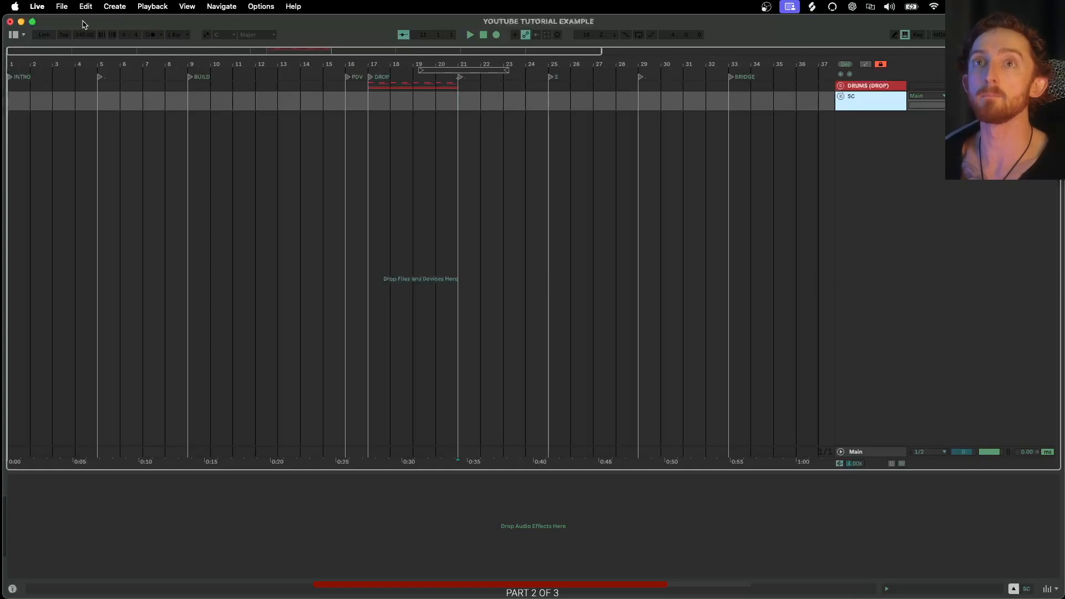
- Save the Live Set as a template named FIRST YOUTUBE TEMPLATE V1
left_click(62, 7)
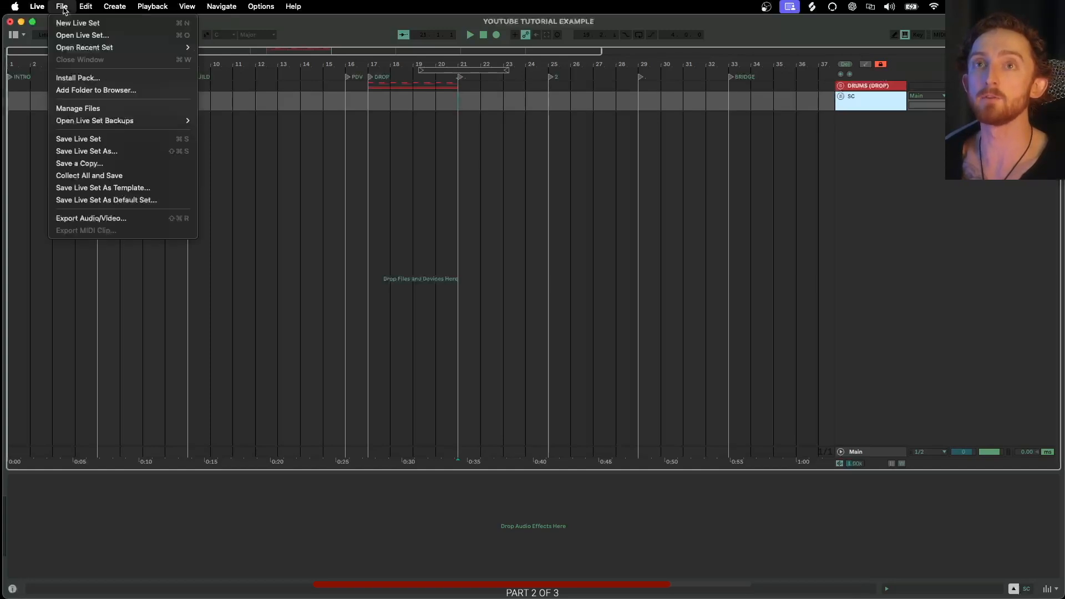
left_click(106, 188)
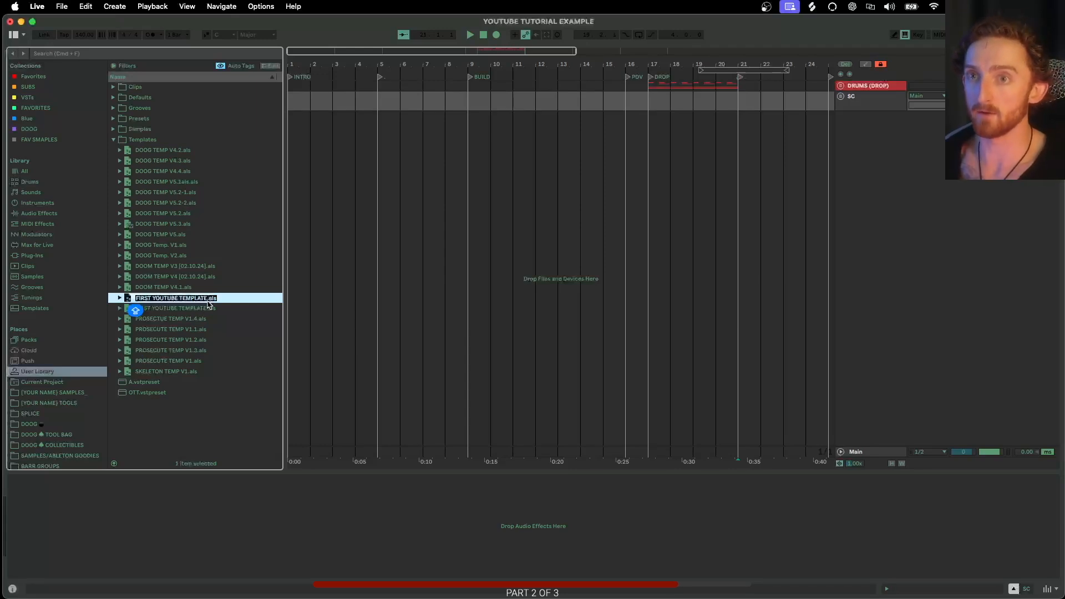
left_click(208, 302)
type("V")
left_click(213, 305)
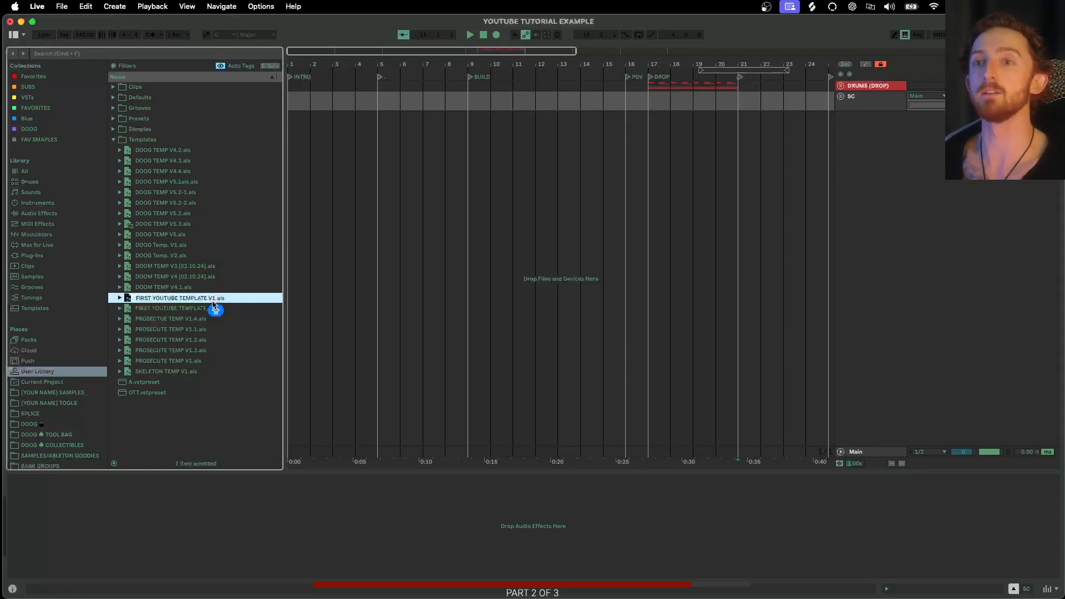
key("Return")
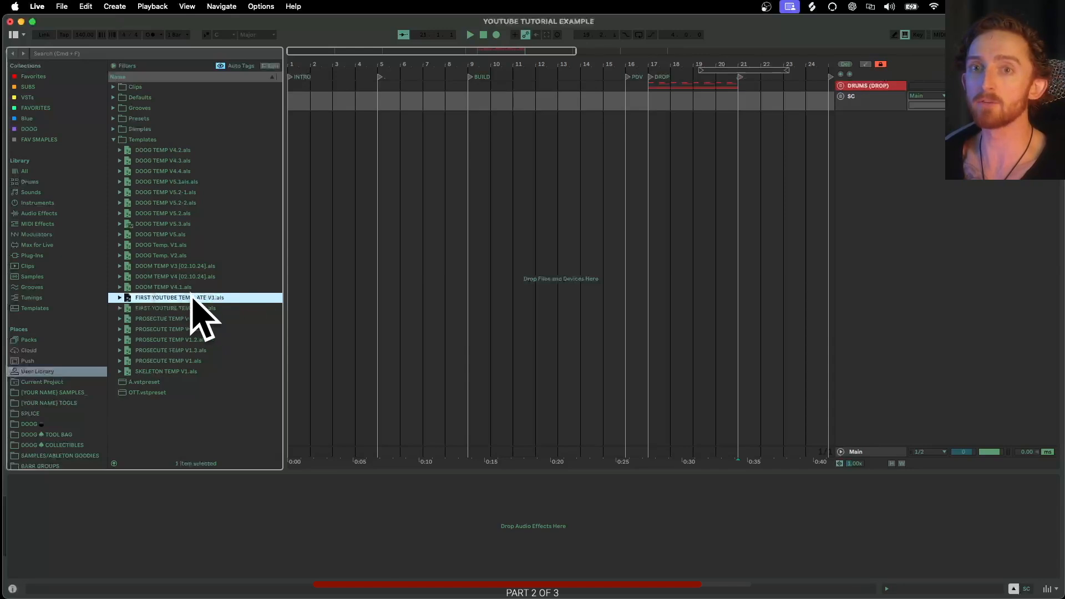
- Open the Templates collection in the browser to view the saved templates
left_click(31, 309)
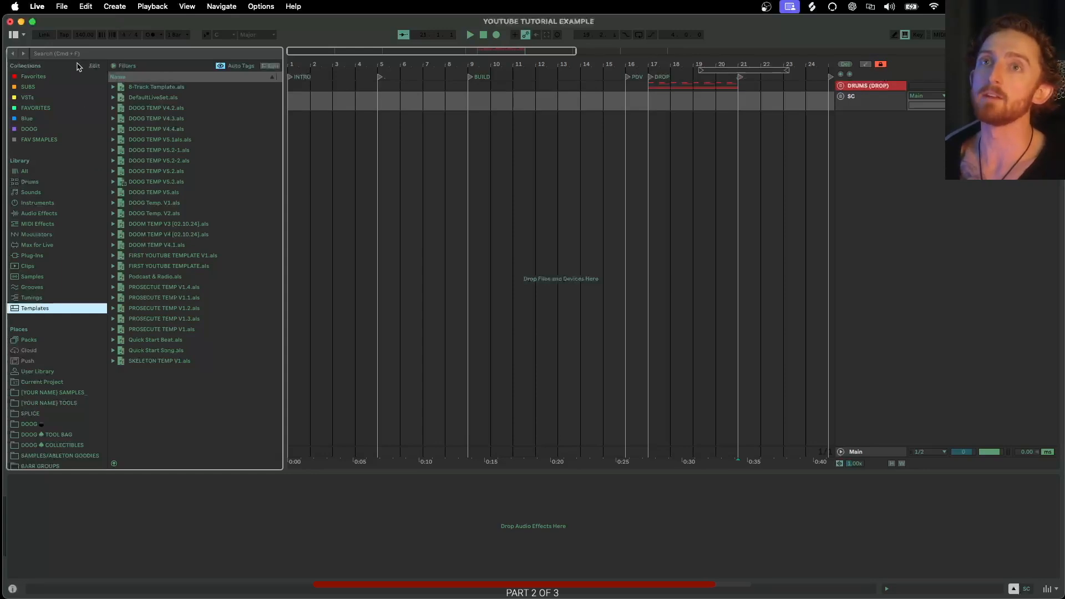
left_click(62, 8)
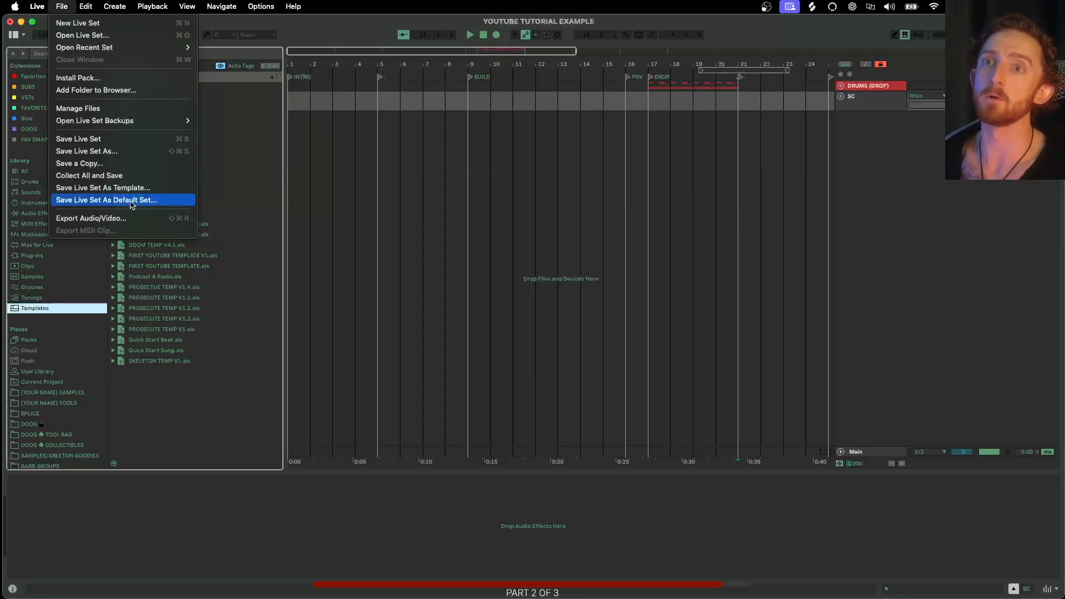
left_click(319, 39)
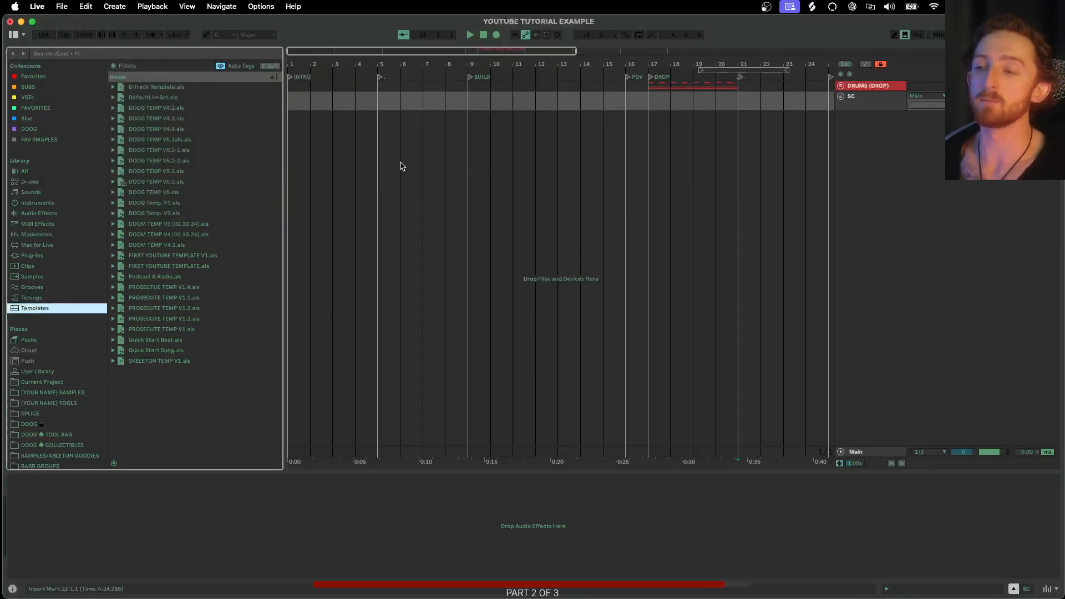
scroll(560, 177, "right", 10)
scroll(505, 175, "up", 3)
scroll(493, 173, "down", 3)
left_click(473, 168)
scroll(474, 168, "down", 3)
scroll(461, 168, "up", 2)
scroll(461, 168, "left", 4)
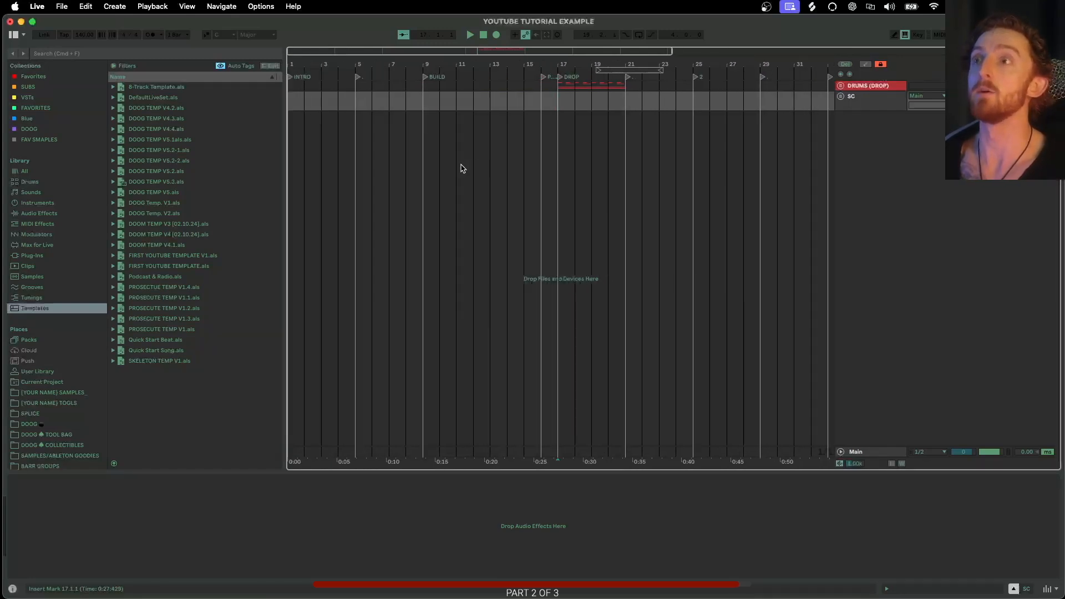